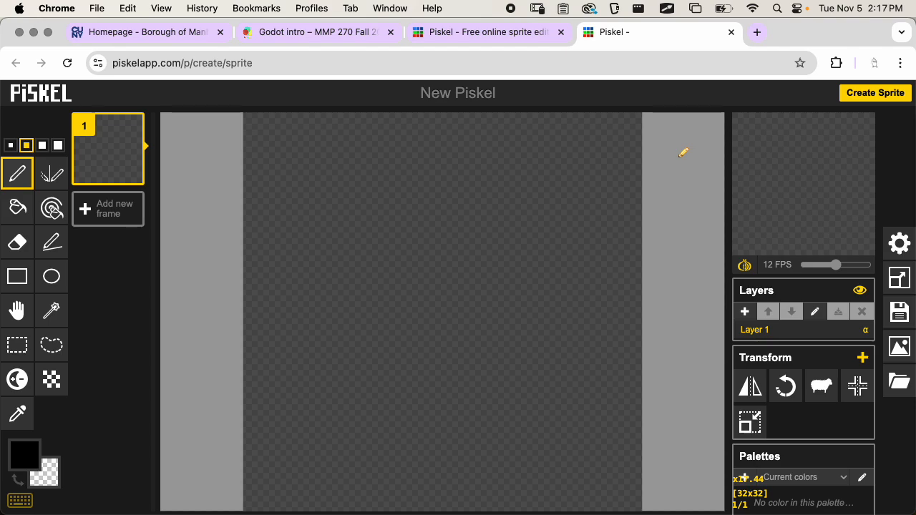
Step: Open the canvas resize settings to check the sprite's width and height, and close them without resizing
{"action": "mouse_move", "coordinate": [805, 221]}
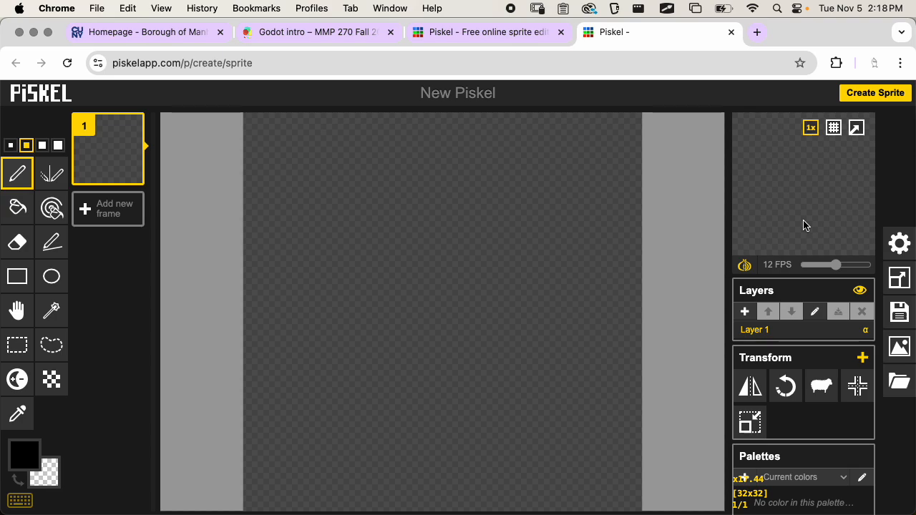
{"action": "left_click", "coordinate": [900, 286]}
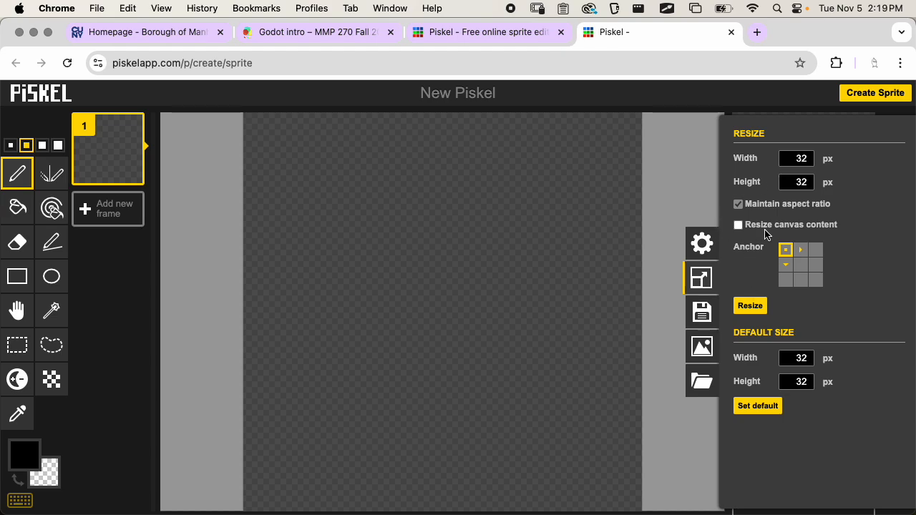
{"action": "left_click", "coordinate": [706, 278]}
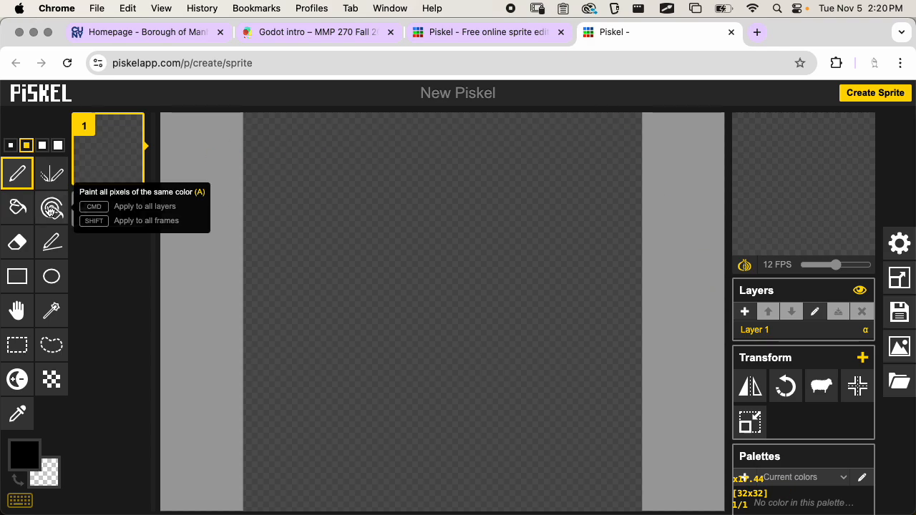
Step: Fill the whole first frame with a light cyan of about #b2fffc using the Paint bucket, and activate the Lighten tool
{"action": "left_click", "coordinate": [19, 208]}
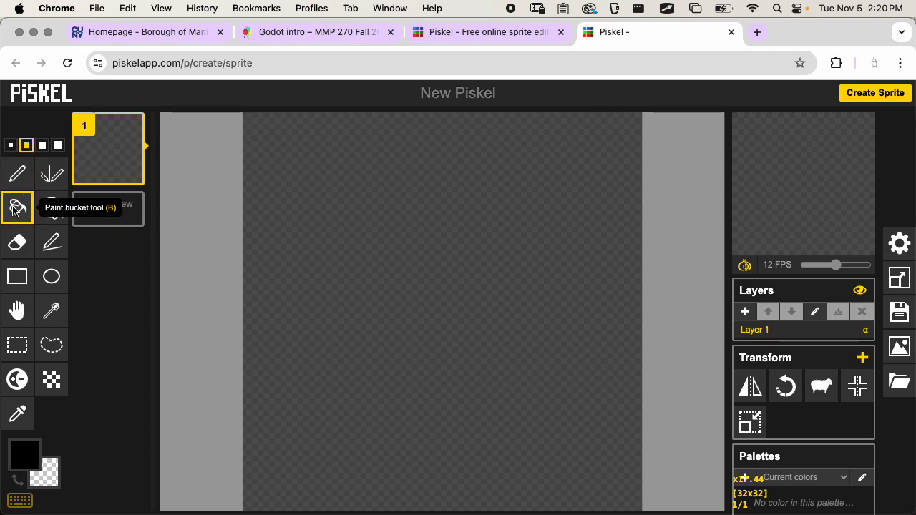
{"action": "left_click", "coordinate": [25, 453]}
{"action": "left_click_drag", "start_coordinate": [159, 338], "coordinate": [162, 359]}
{"action": "left_click_drag", "start_coordinate": [114, 326], "coordinate": [78, 307]}
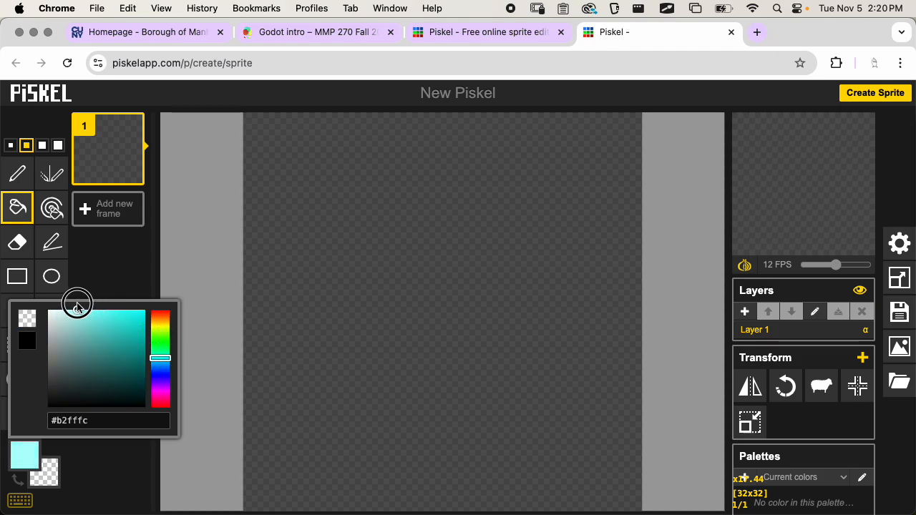
{"action": "left_click", "coordinate": [270, 227]}
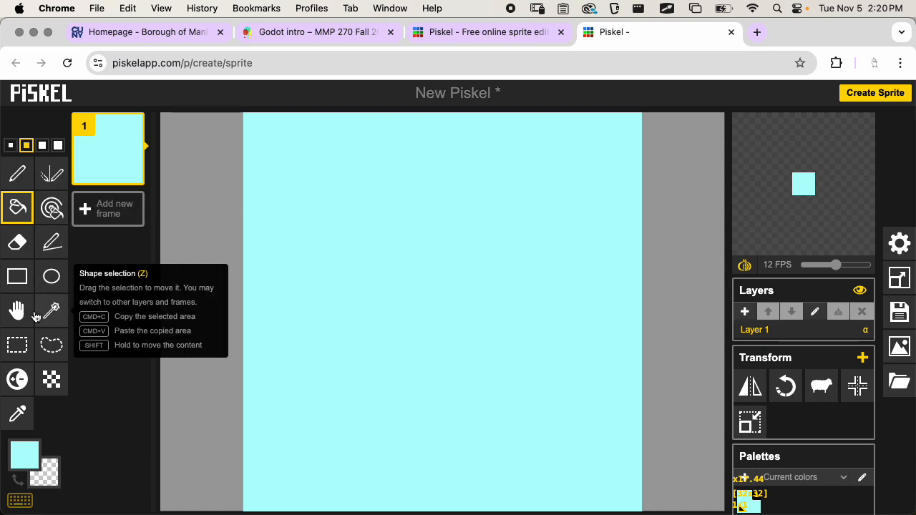
{"action": "left_click", "coordinate": [18, 387]}
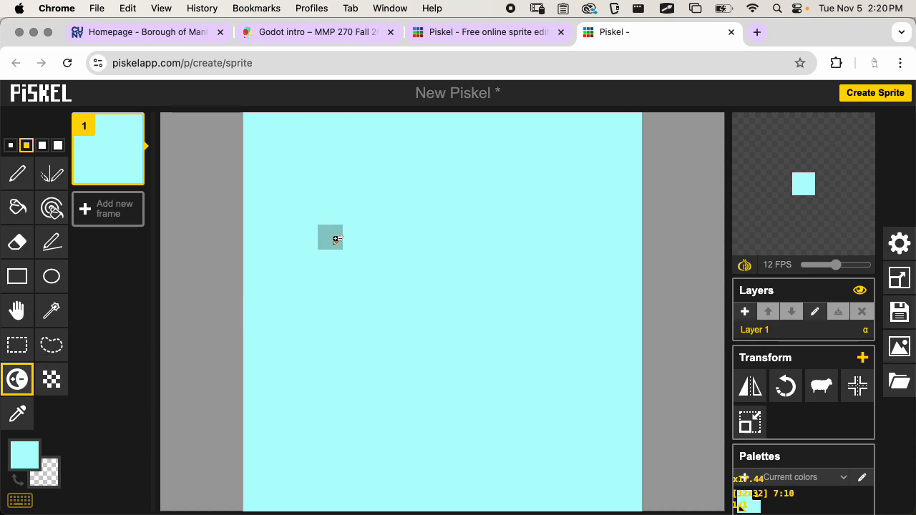
Step: Try one lightening stroke and one darkening stroke on the cyan canvas, and undo both
{"action": "left_click_drag", "start_coordinate": [380, 279], "coordinate": [421, 301]}
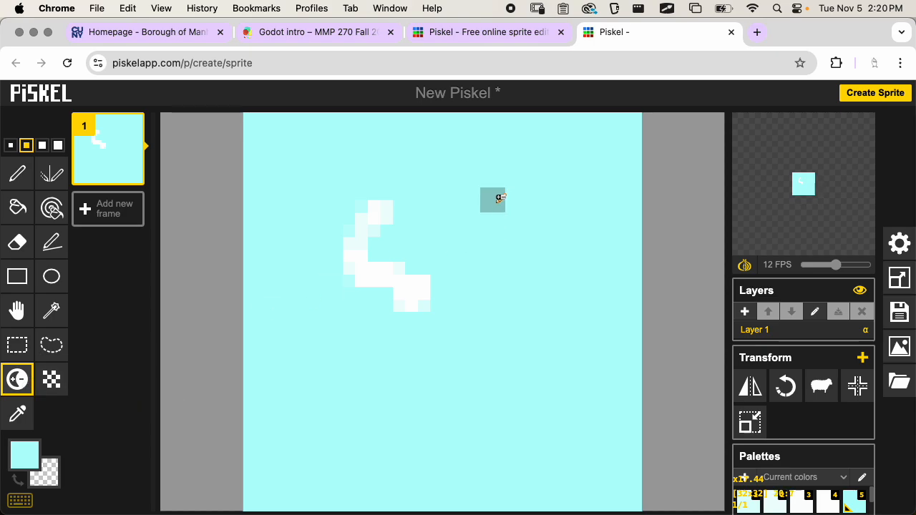
{"action": "mouse_move", "coordinate": [499, 198]}
{"action": "left_mouse_down", "text": "ctrl"}
{"action": "mouse_move", "coordinate": [493, 276]}
{"action": "mouse_move", "coordinate": [530, 331]}
{"action": "left_mouse_up", "text": "ctrl"}
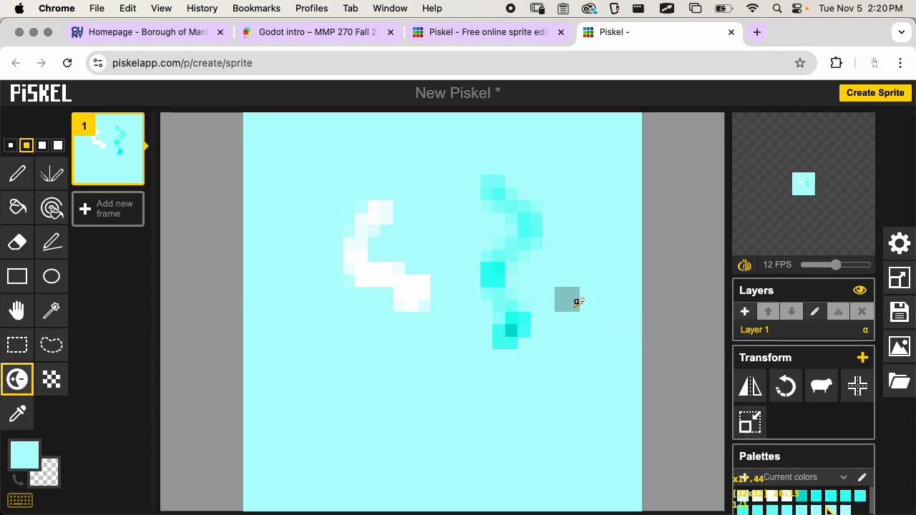
{"action": "key", "text": "super+z"}
{"action": "key", "text": "super+z"}
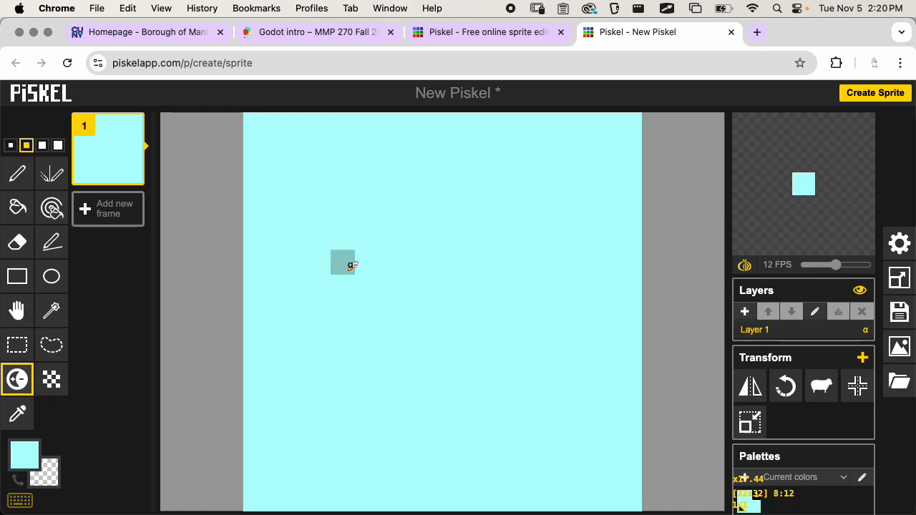
Step: Darken six short diagonal streaks, slanting up to the right, spread across the cyan first frame, and save the sprite
{"action": "left_click_drag", "start_coordinate": [299, 252], "coordinate": [450, 164]}
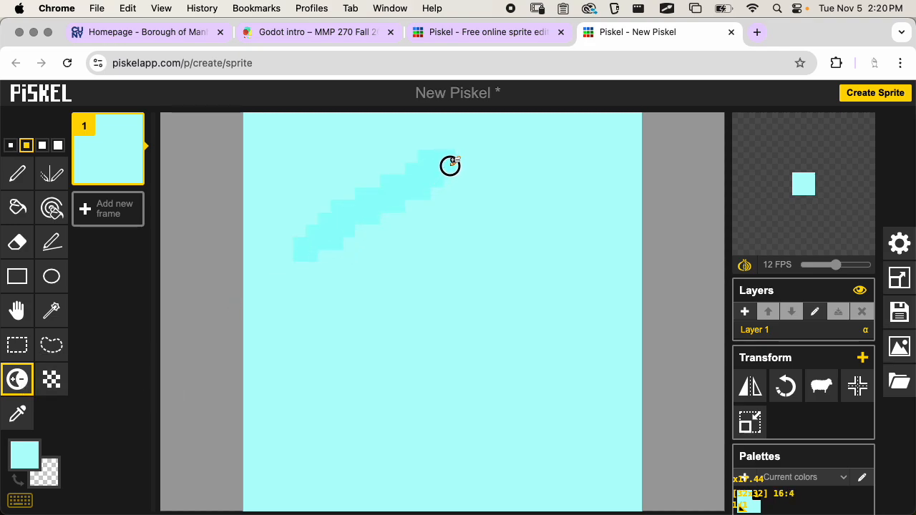
{"action": "left_click_drag", "start_coordinate": [284, 386], "coordinate": [368, 323]}
{"action": "left_click_drag", "start_coordinate": [484, 252], "coordinate": [567, 186]}
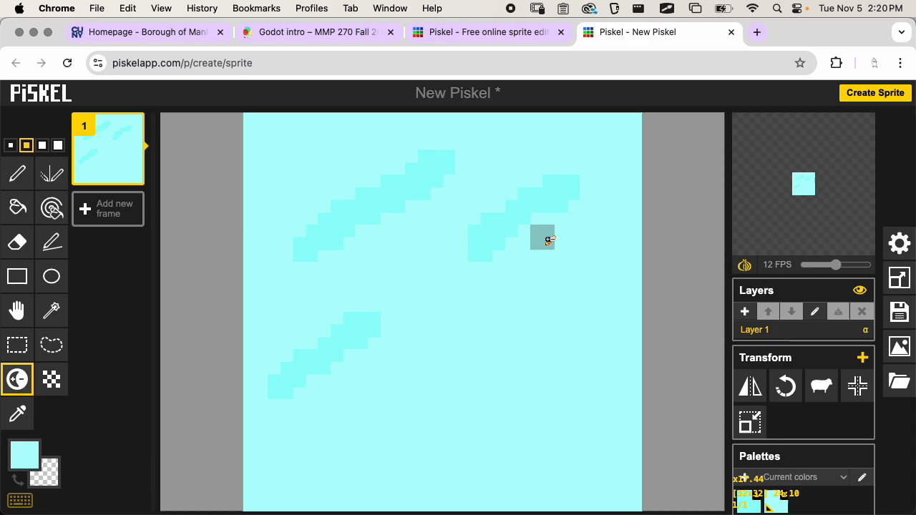
{"action": "left_click_drag", "start_coordinate": [368, 459], "coordinate": [430, 408]}
{"action": "left_click_drag", "start_coordinate": [531, 377], "coordinate": [616, 306]}
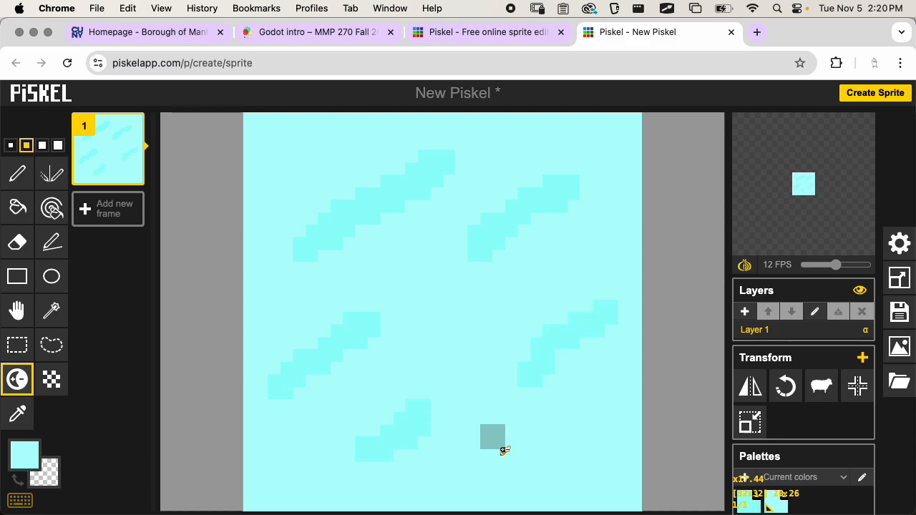
{"action": "left_click_drag", "start_coordinate": [474, 475], "coordinate": [538, 448]}
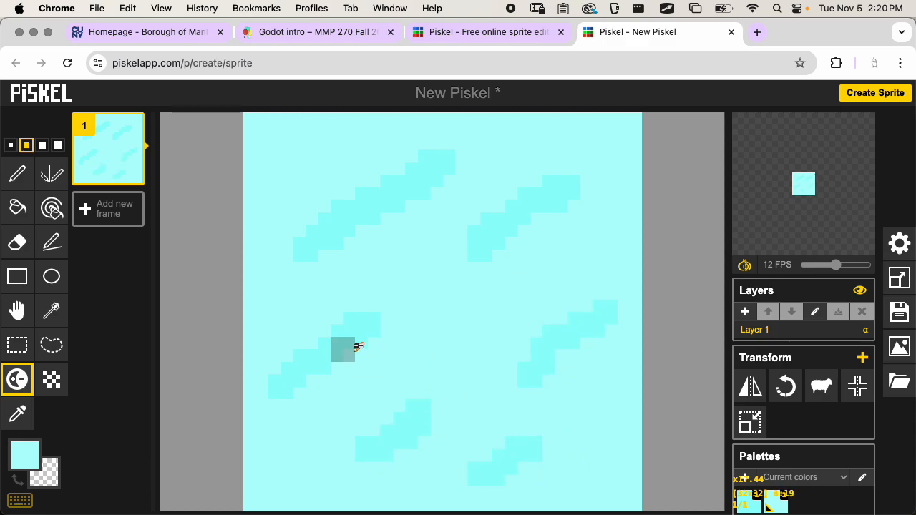
{"action": "key", "text": "super+s"}
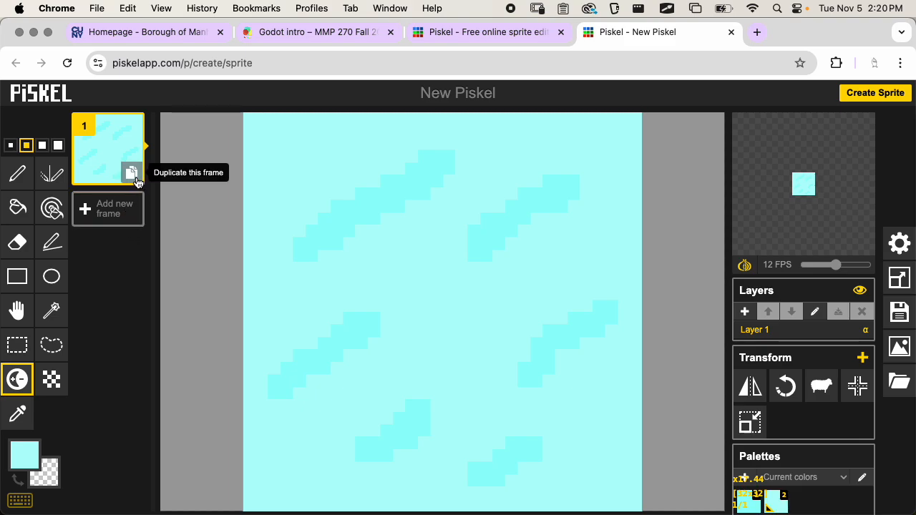
Step: Add a blank second frame, discarding a duplicate of the first, and fill it with the same light cyan
{"action": "left_click", "coordinate": [135, 178]}
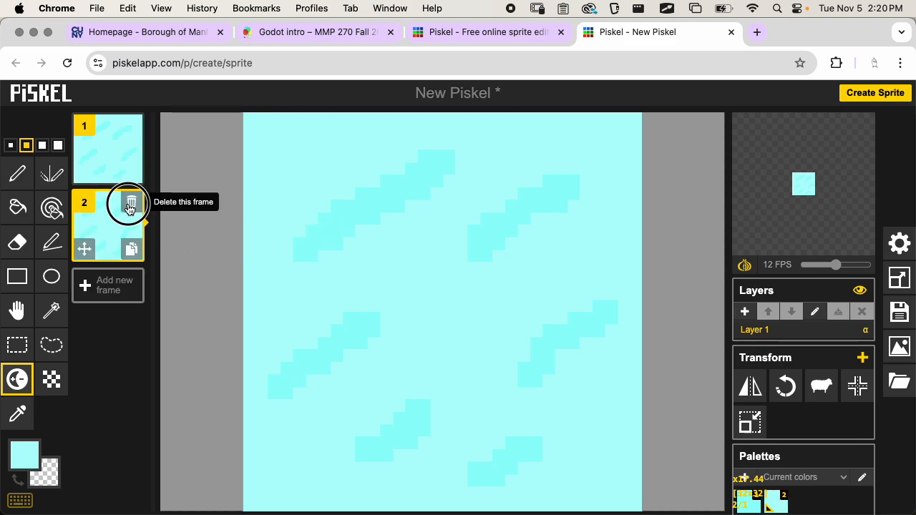
{"action": "left_click", "coordinate": [130, 205]}
{"action": "left_click", "coordinate": [116, 228]}
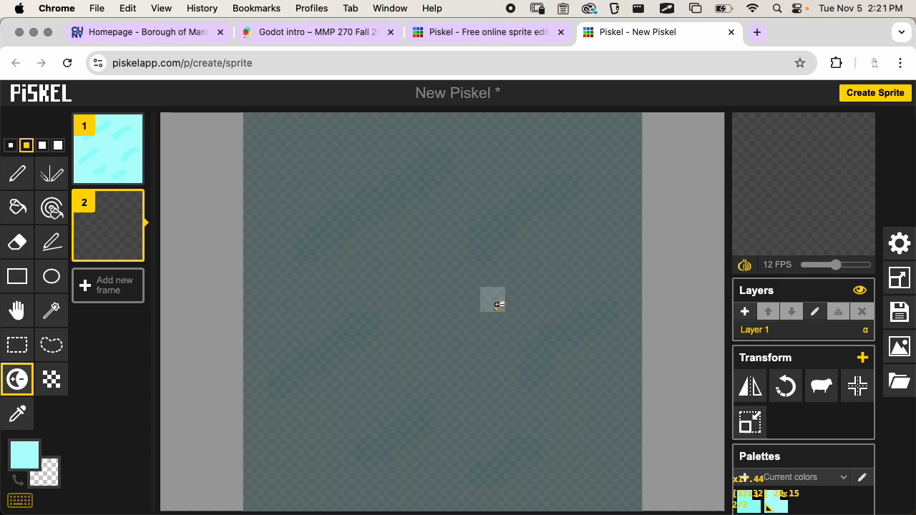
{"action": "key", "text": "b"}
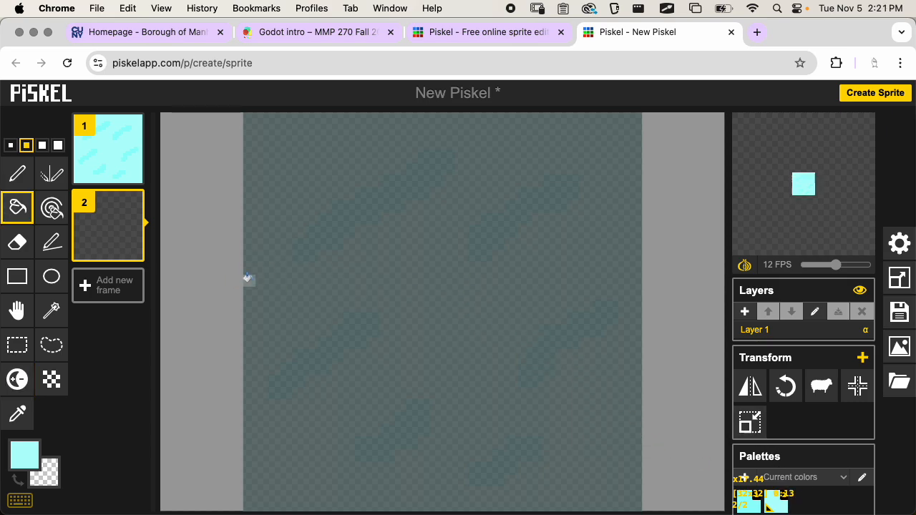
{"action": "left_click", "coordinate": [307, 268]}
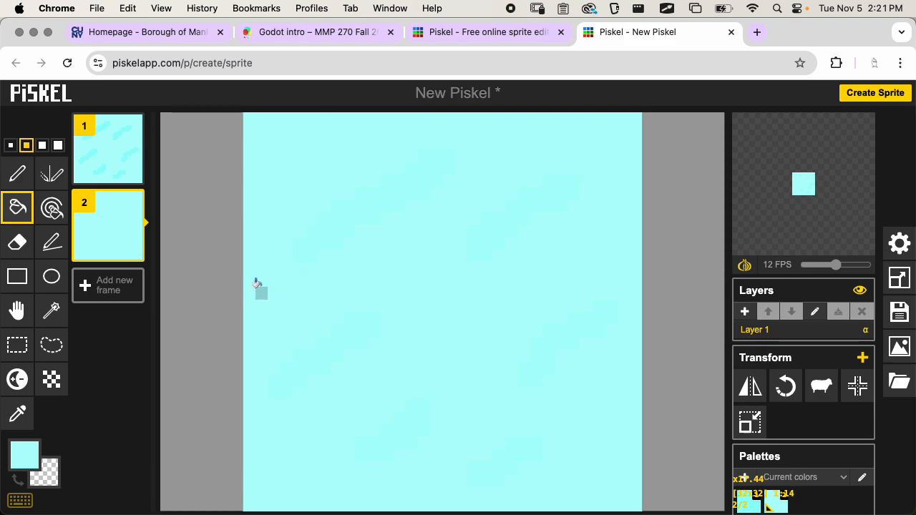
Step: Darken eight short diagonal streaks on the second frame, offset from those of the first frame, and save the sprite
{"action": "left_click", "coordinate": [17, 379]}
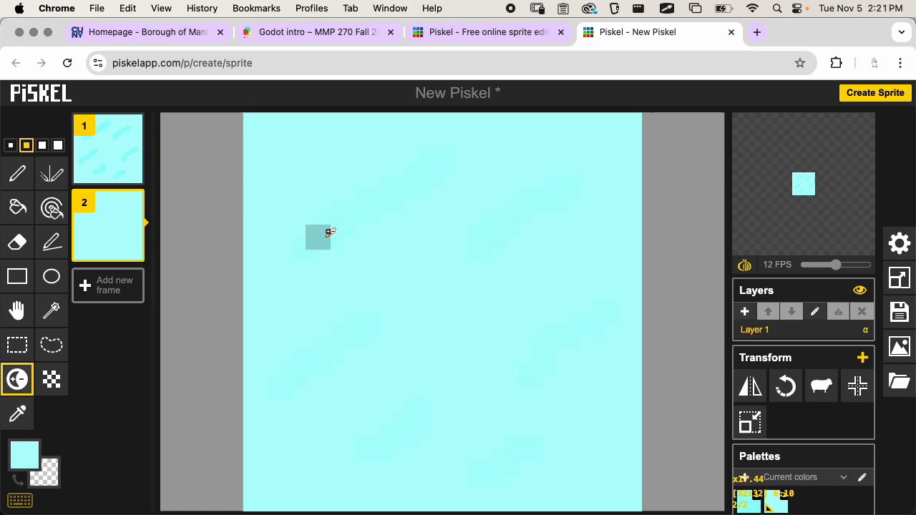
{"action": "left_click_drag", "start_coordinate": [302, 228], "coordinate": [348, 191]}
{"action": "left_click_drag", "start_coordinate": [301, 328], "coordinate": [387, 276]}
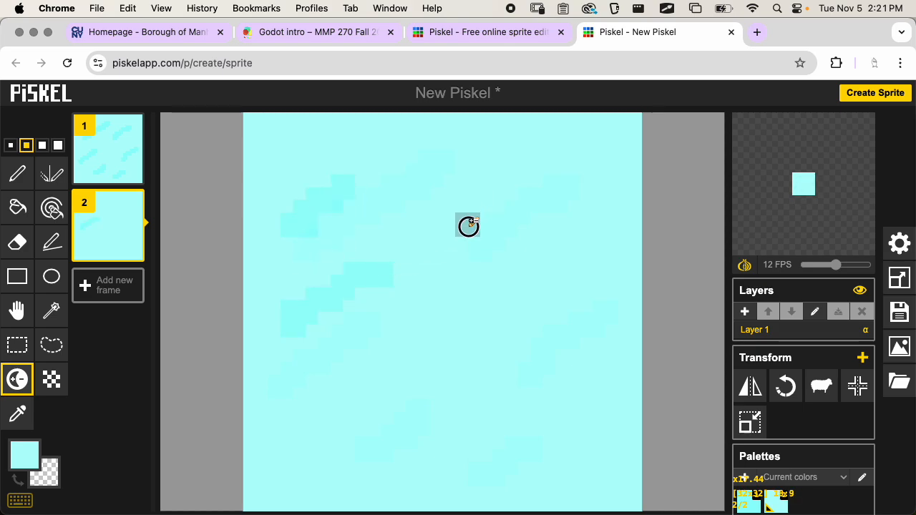
{"action": "left_click_drag", "start_coordinate": [468, 226], "coordinate": [548, 164]}
{"action": "left_click_drag", "start_coordinate": [355, 400], "coordinate": [434, 348]}
{"action": "left_click_drag", "start_coordinate": [531, 304], "coordinate": [579, 254]}
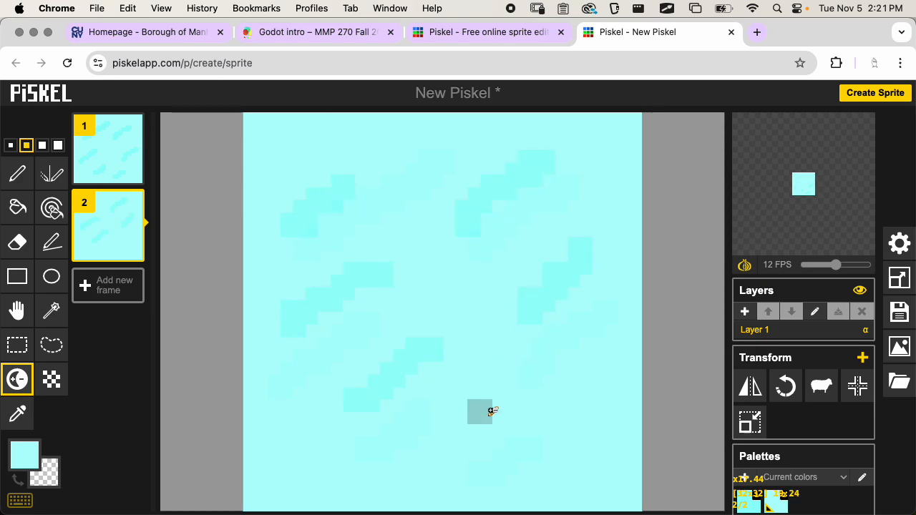
{"action": "left_click_drag", "start_coordinate": [477, 425], "coordinate": [551, 381]}
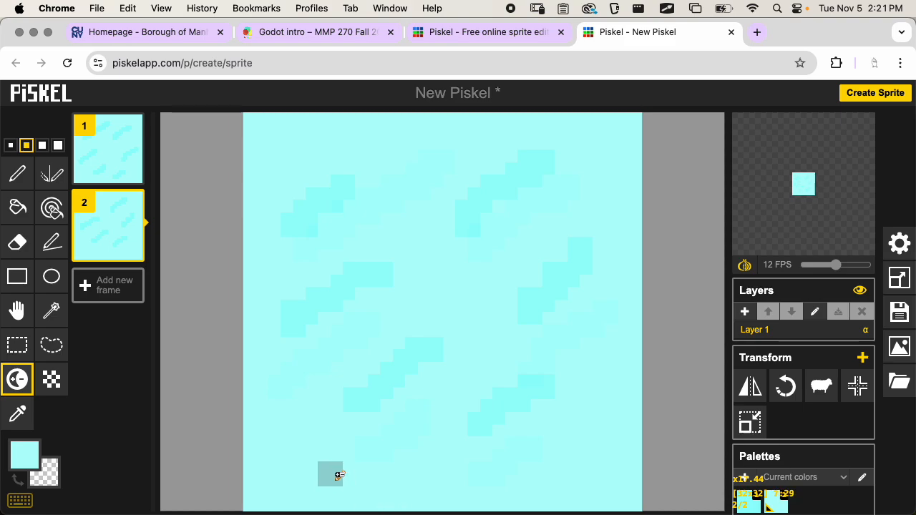
{"action": "mouse_move", "coordinate": [511, 494]}
{"action": "left_mouse_down"}
{"action": "mouse_move", "coordinate": [529, 491]}
{"action": "mouse_move", "coordinate": [562, 458]}
{"action": "left_mouse_up"}
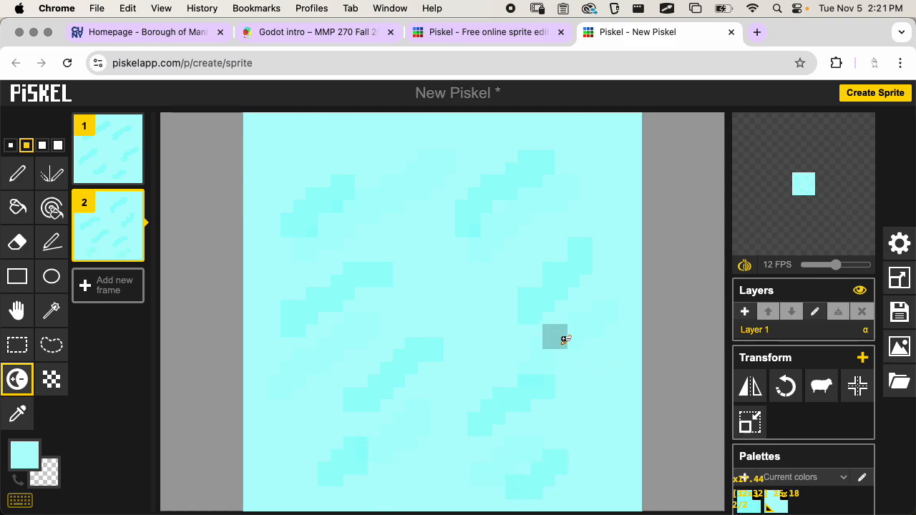
{"action": "key", "text": "super+s"}
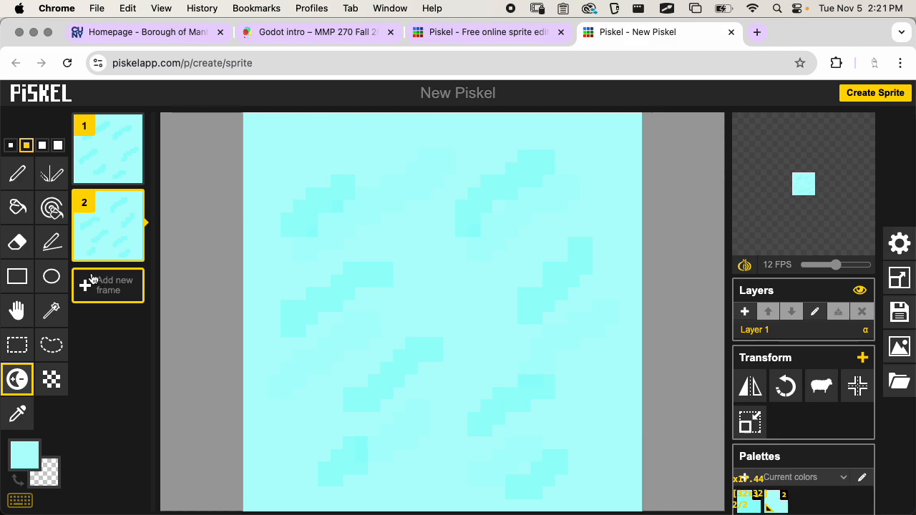
Step: Add a third frame and fill it with a pale green of about #d4ffbc using the Paint bucket
{"action": "left_click", "coordinate": [119, 299]}
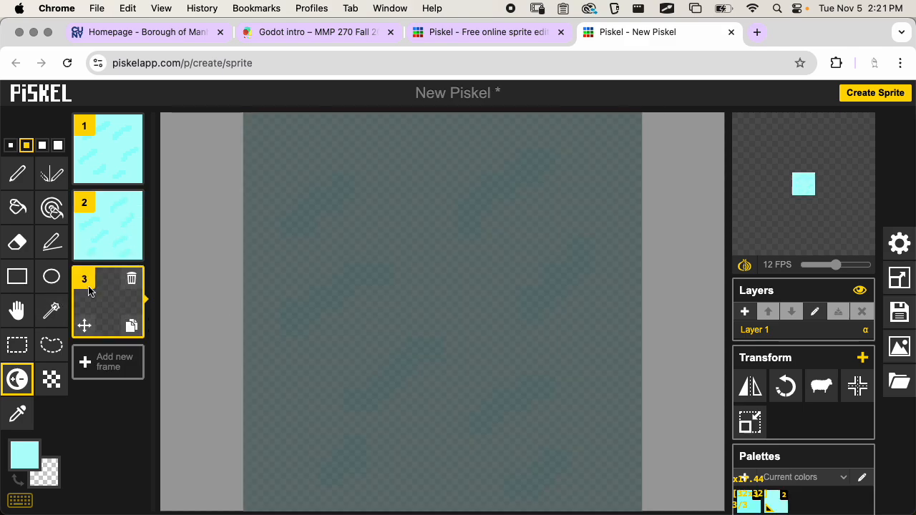
{"action": "left_click", "coordinate": [25, 453]}
{"action": "left_click_drag", "start_coordinate": [182, 358], "coordinate": [182, 336]}
{"action": "left_click_drag", "start_coordinate": [125, 324], "coordinate": [93, 306]}
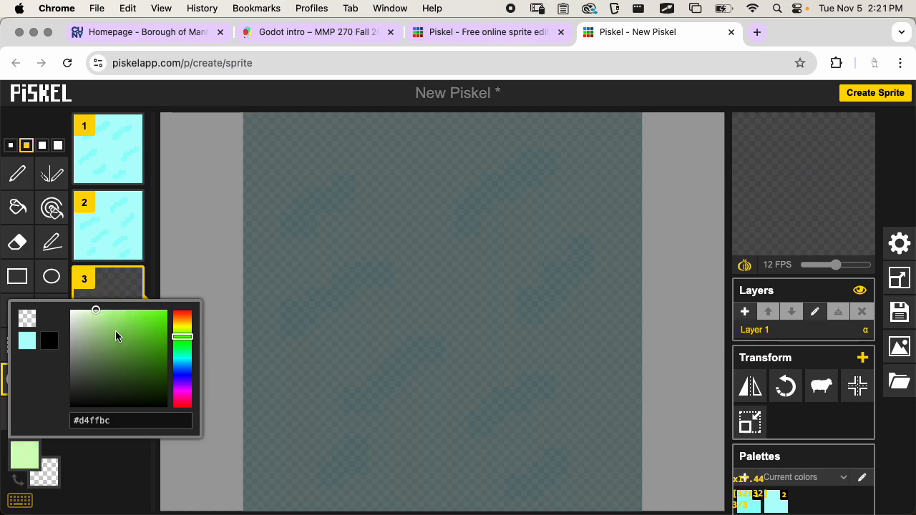
{"action": "left_click", "coordinate": [392, 249]}
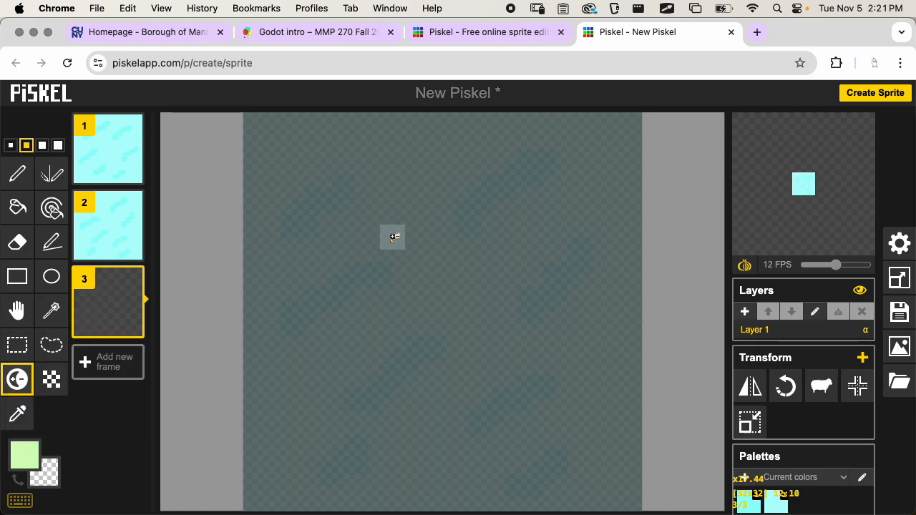
{"action": "key", "text": "b"}
{"action": "left_click", "coordinate": [351, 228]}
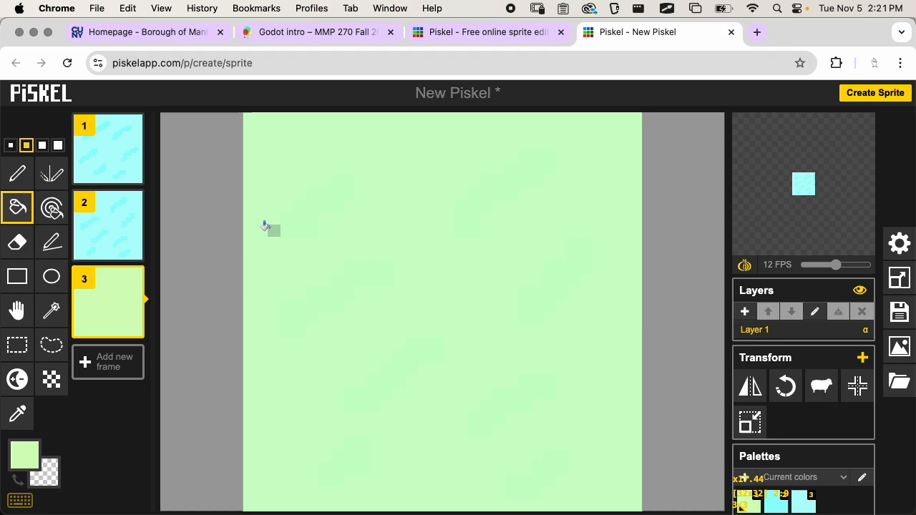
Step: Darken short vertical grass-like patches scattered across the whole pale green third frame with the Lighten tool
{"action": "key", "text": "u"}
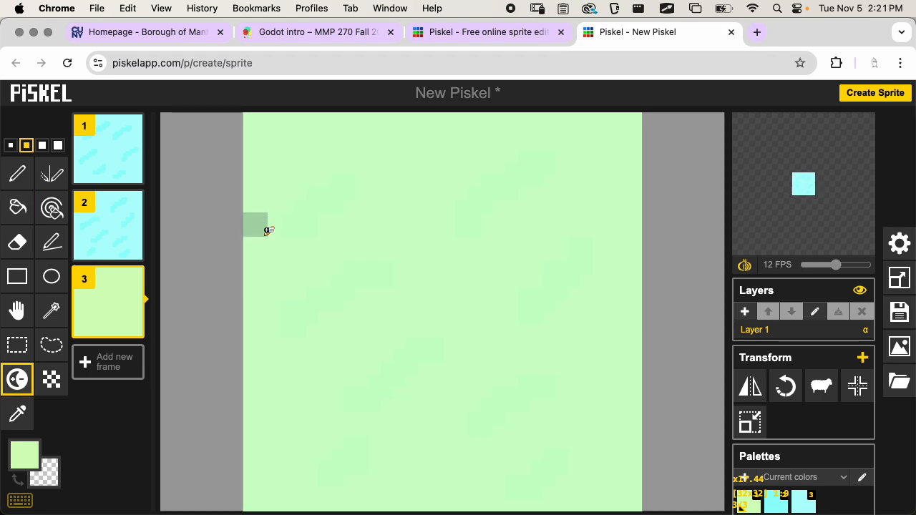
{"action": "left_click", "coordinate": [299, 179]}
{"action": "left_click_drag", "start_coordinate": [375, 219], "coordinate": [368, 192]}
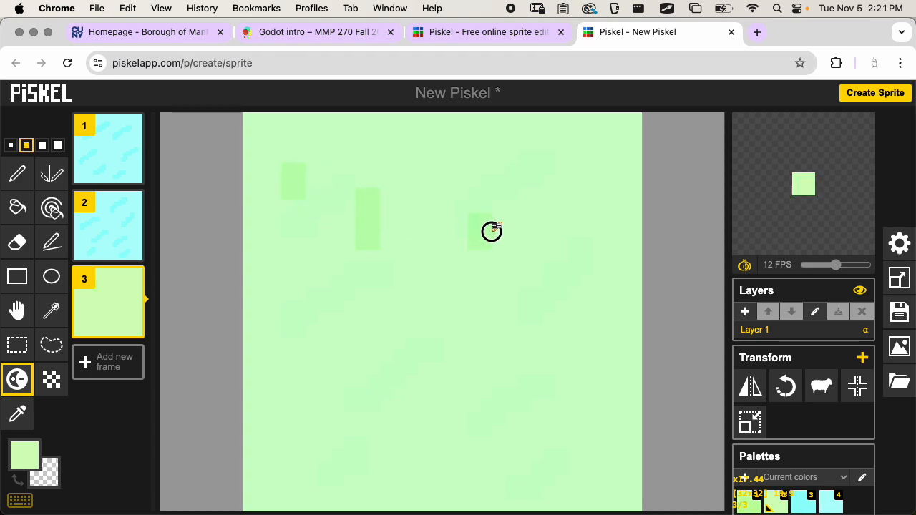
{"action": "left_click_drag", "start_coordinate": [480, 243], "coordinate": [493, 180]}
{"action": "left_click_drag", "start_coordinate": [593, 195], "coordinate": [592, 154]}
{"action": "left_click_drag", "start_coordinate": [529, 420], "coordinate": [529, 344]}
{"action": "left_click_drag", "start_coordinate": [586, 304], "coordinate": [573, 280]}
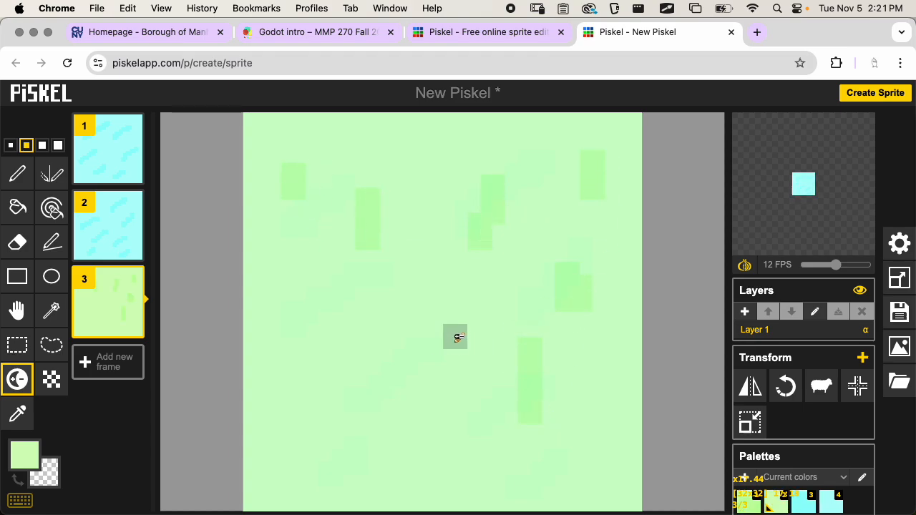
{"action": "left_click_drag", "start_coordinate": [451, 341], "coordinate": [460, 318]}
{"action": "mouse_move", "coordinate": [327, 375]}
{"action": "left_mouse_down"}
{"action": "mouse_move", "coordinate": [311, 330]}
{"action": "mouse_move", "coordinate": [372, 307]}
{"action": "left_mouse_up"}
{"action": "left_click", "coordinate": [404, 425]}
{"action": "left_click_drag", "start_coordinate": [405, 426], "coordinate": [411, 392]}
{"action": "left_click_drag", "start_coordinate": [461, 443], "coordinate": [464, 418]}
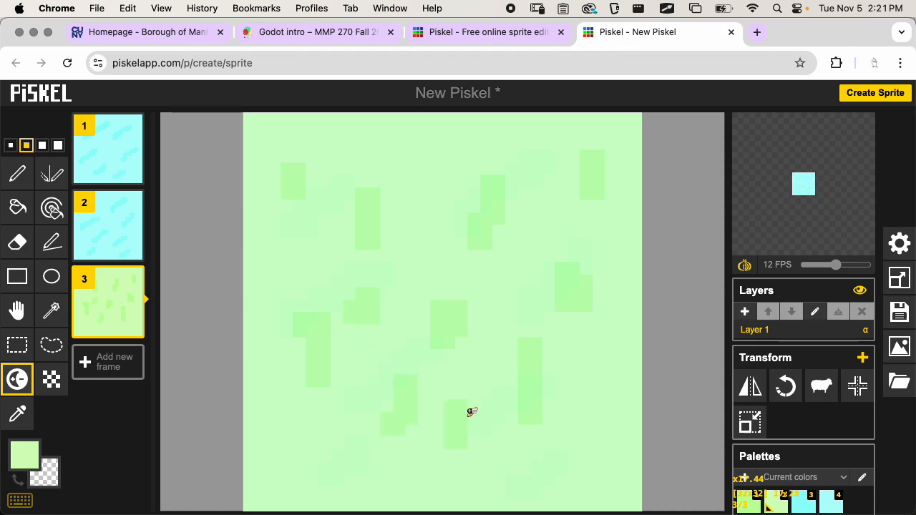
{"action": "left_click_drag", "start_coordinate": [274, 480], "coordinate": [274, 443]}
{"action": "left_click_drag", "start_coordinate": [602, 481], "coordinate": [611, 443]}
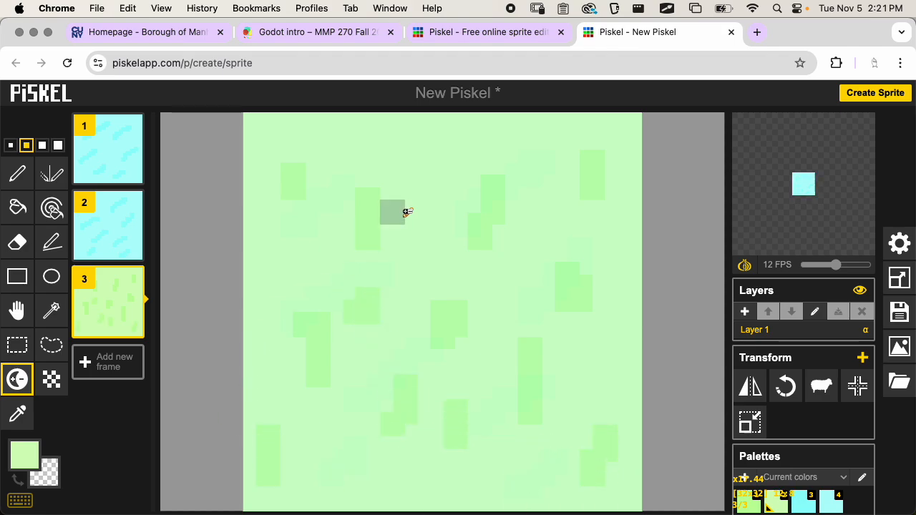
{"action": "left_click_drag", "start_coordinate": [427, 193], "coordinate": [439, 134]}
{"action": "left_click_drag", "start_coordinate": [297, 266], "coordinate": [301, 256]}
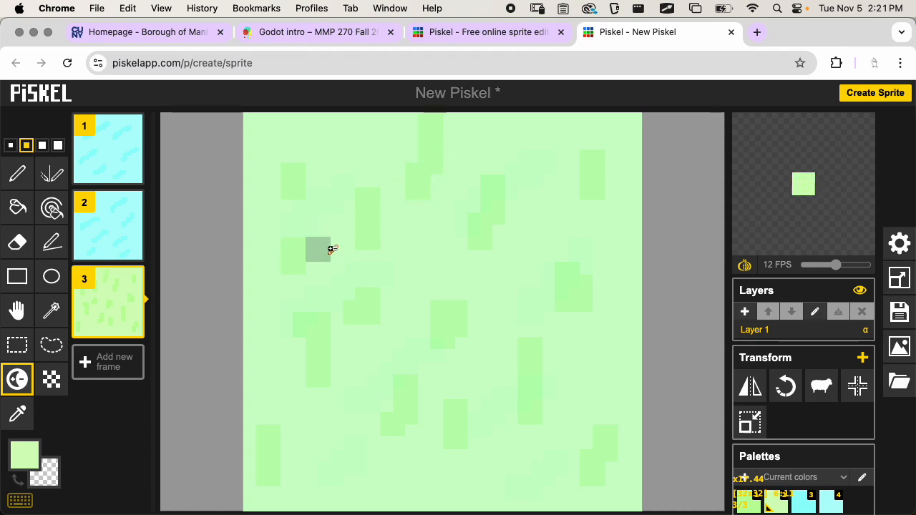
Step: Save the sprite and add a fourth frame filled with brown #906746 using the Paint bucket
{"action": "key", "text": "super+s"}
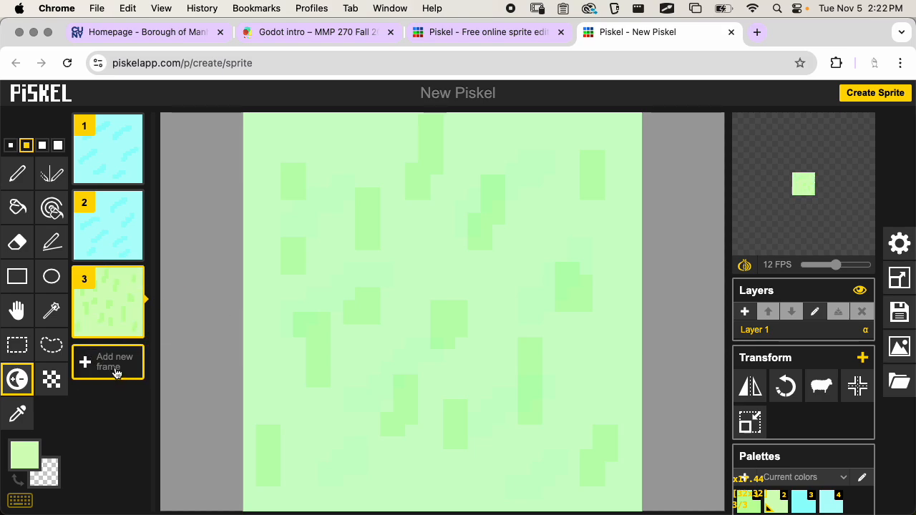
{"action": "left_click", "coordinate": [104, 373]}
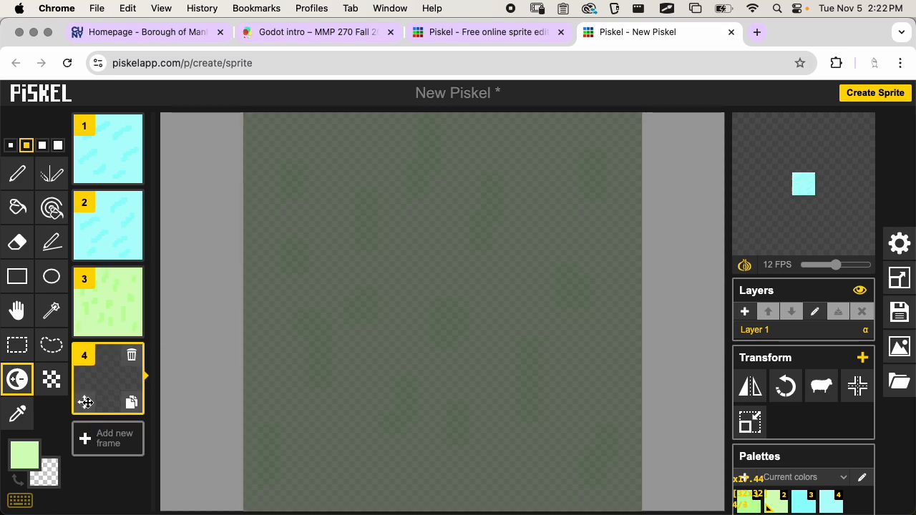
{"action": "left_click", "coordinate": [24, 454]}
{"action": "left_click", "coordinate": [182, 349]}
{"action": "left_click_drag", "start_coordinate": [182, 349], "coordinate": [119, 351]}
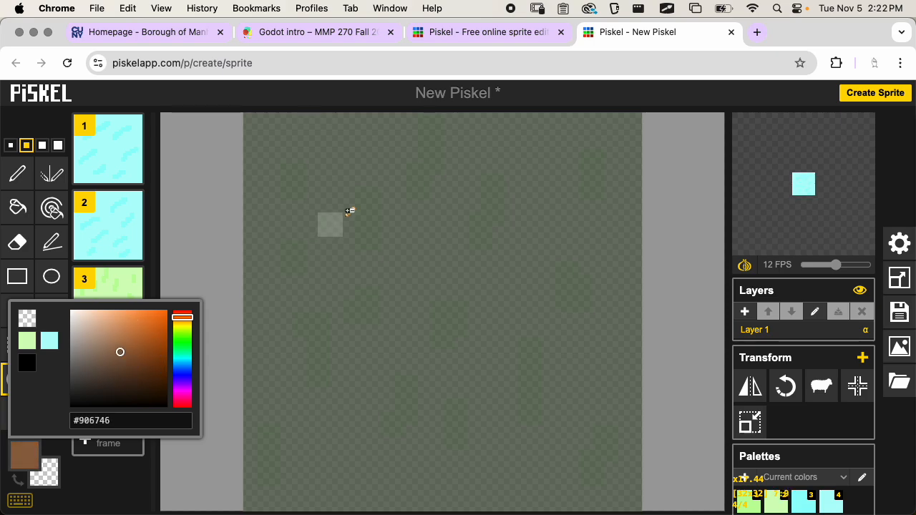
{"action": "left_click", "coordinate": [360, 200]}
{"action": "key", "text": "b"}
{"action": "left_click", "coordinate": [351, 203]}
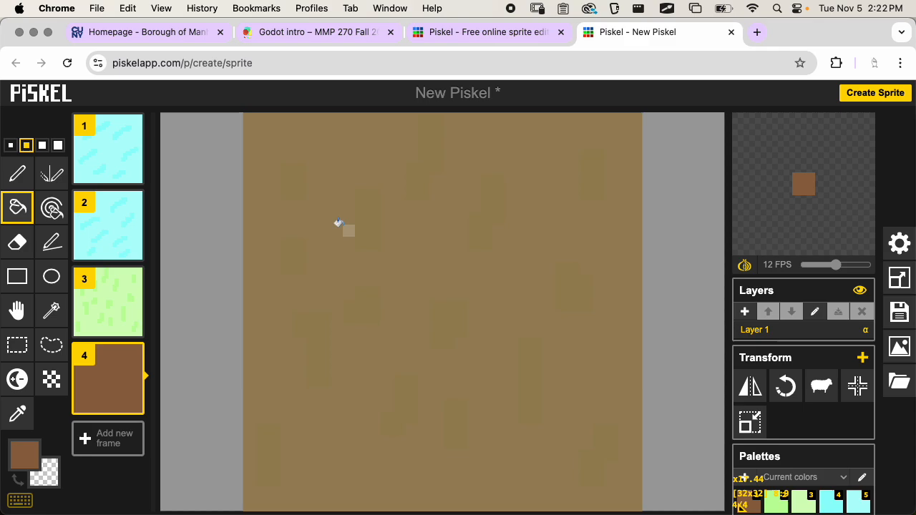
Step: Turn off the onion skin and set the animation preview speed to 0 FPS
{"action": "left_click", "coordinate": [753, 271]}
{"action": "left_click_drag", "start_coordinate": [835, 265], "coordinate": [787, 265]}
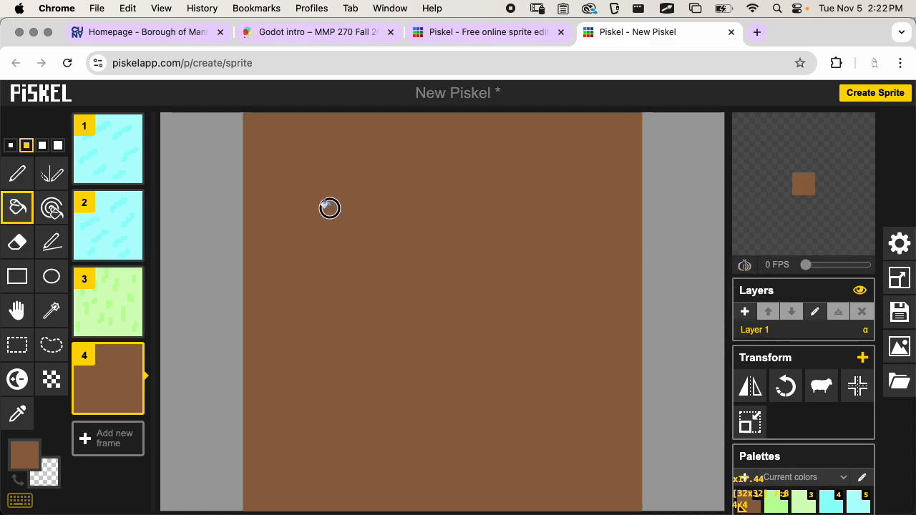
Step: Darken small blocky patches scattered across the whole brown fourth frame with the Lighten tool at 2-pixel size
{"action": "left_click", "coordinate": [18, 379]}
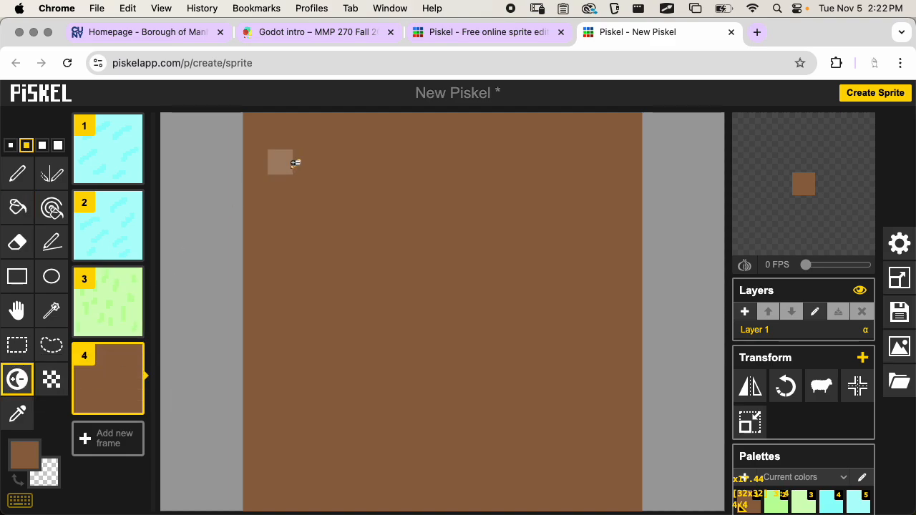
{"action": "left_click_drag", "start_coordinate": [283, 171], "coordinate": [296, 189], "text": "ctrl"}
{"action": "mouse_move", "coordinate": [445, 216]}
{"action": "left_mouse_down", "text": "shift+super"}
{"action": "mouse_move", "coordinate": [436, 198]}
{"action": "mouse_move", "coordinate": [434, 215]}
{"action": "mouse_move", "coordinate": [444, 193]}
{"action": "left_mouse_up", "text": "shift+super"}
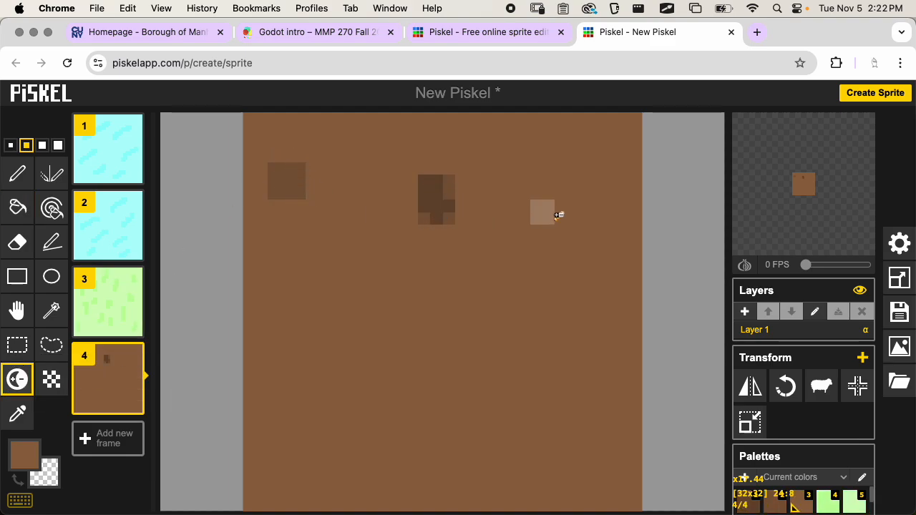
{"action": "left_click_drag", "start_coordinate": [572, 215], "coordinate": [578, 194], "text": "shift+super"}
{"action": "left_click_drag", "start_coordinate": [526, 292], "coordinate": [534, 293], "text": "shift+super"}
{"action": "left_click_drag", "start_coordinate": [399, 355], "coordinate": [385, 344], "text": "shift+super"}
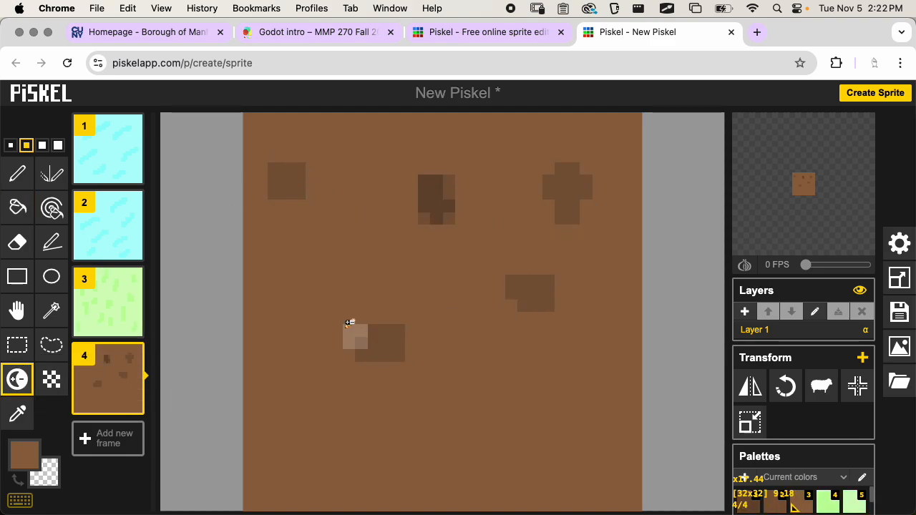
{"action": "left_click_drag", "start_coordinate": [322, 269], "coordinate": [315, 277], "text": "shift+super"}
{"action": "left_click_drag", "start_coordinate": [278, 465], "coordinate": [301, 437], "text": "shift+super"}
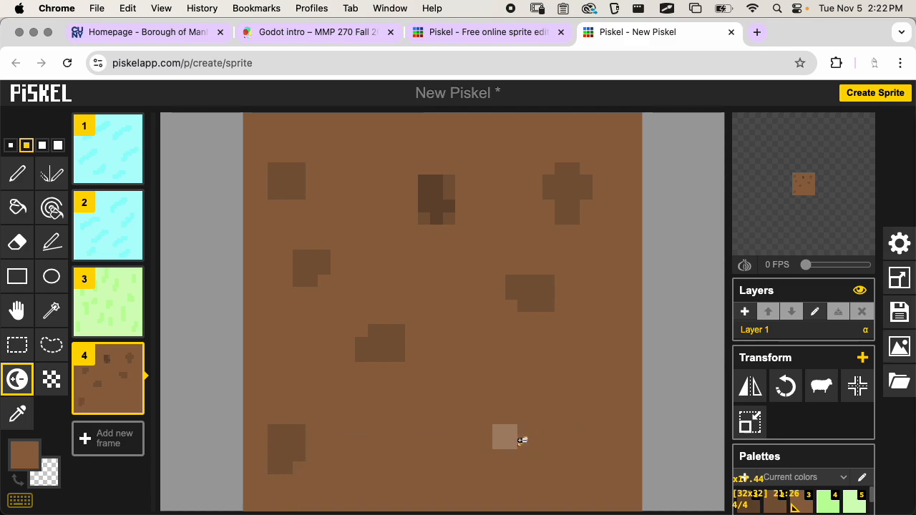
{"action": "left_click_drag", "start_coordinate": [493, 438], "coordinate": [519, 422], "text": "shift+super"}
{"action": "left_click_drag", "start_coordinate": [398, 470], "coordinate": [373, 450], "text": "shift+super"}
{"action": "left_click_drag", "start_coordinate": [505, 369], "coordinate": [494, 350], "text": "shift+super"}
{"action": "left_click_drag", "start_coordinate": [601, 419], "coordinate": [594, 398], "text": "shift+super"}
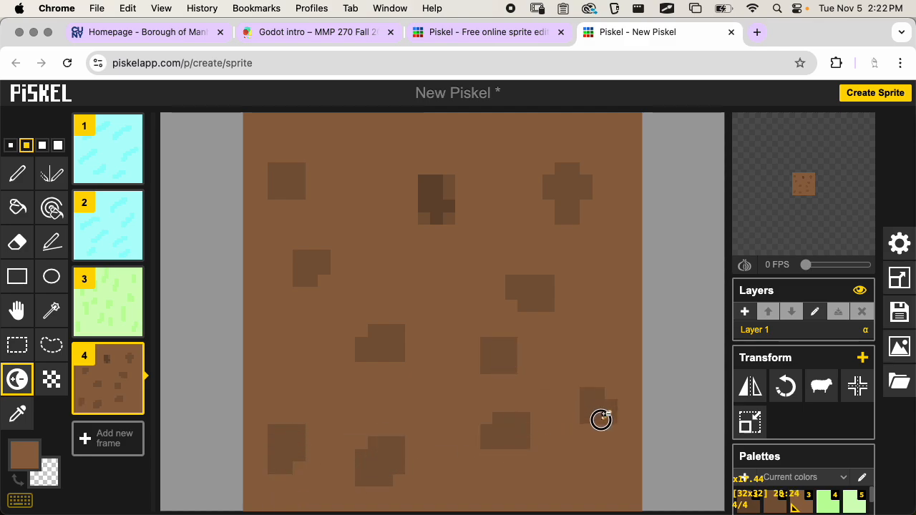
{"action": "left_click_drag", "start_coordinate": [555, 460], "coordinate": [562, 473], "text": "shift+super"}
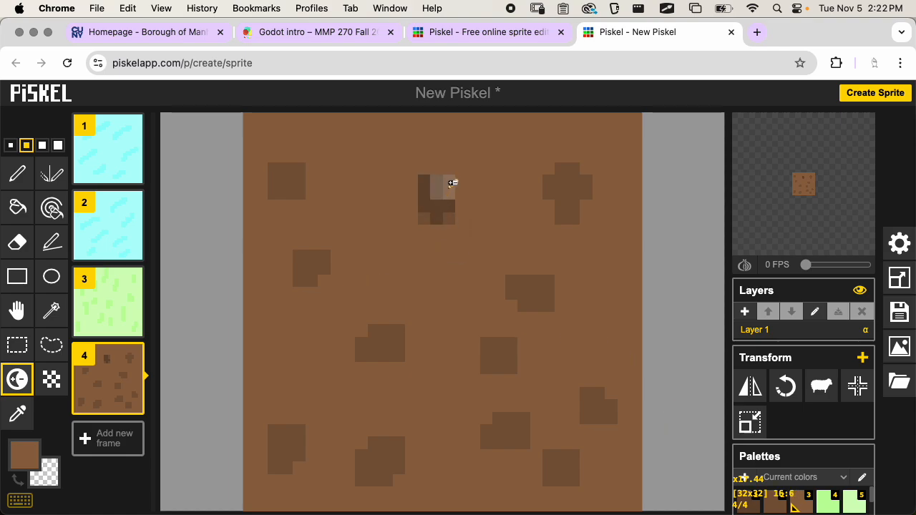
Step: Paint over the overly dark upper-middle patch in brown, darken a single-shade patch there instead, and save the sprite
{"action": "key", "text": "p"}
{"action": "mouse_move", "coordinate": [441, 175]}
{"action": "left_mouse_down"}
{"action": "mouse_move", "coordinate": [442, 208]}
{"action": "mouse_move", "coordinate": [403, 206]}
{"action": "mouse_move", "coordinate": [425, 188]}
{"action": "left_mouse_up"}
{"action": "key", "text": "u"}
{"action": "left_click", "coordinate": [421, 163], "text": "ctrl"}
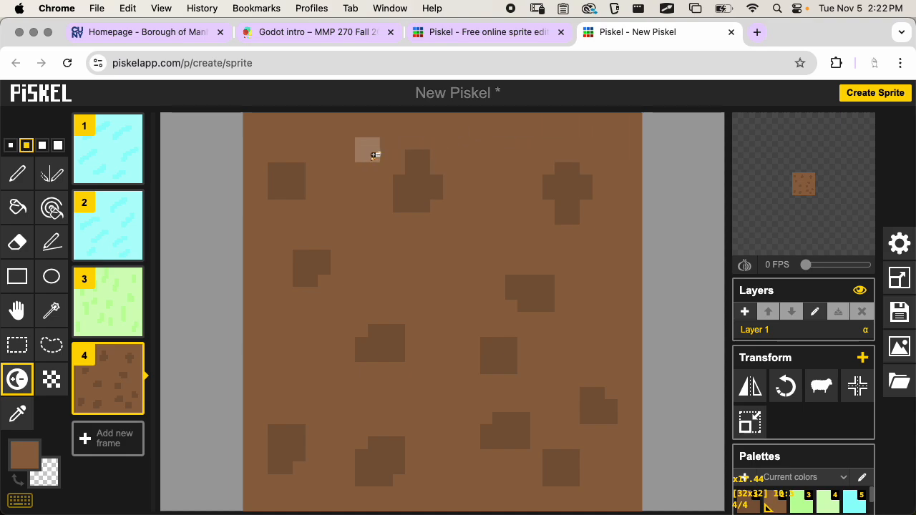
{"action": "key", "text": "super+s"}
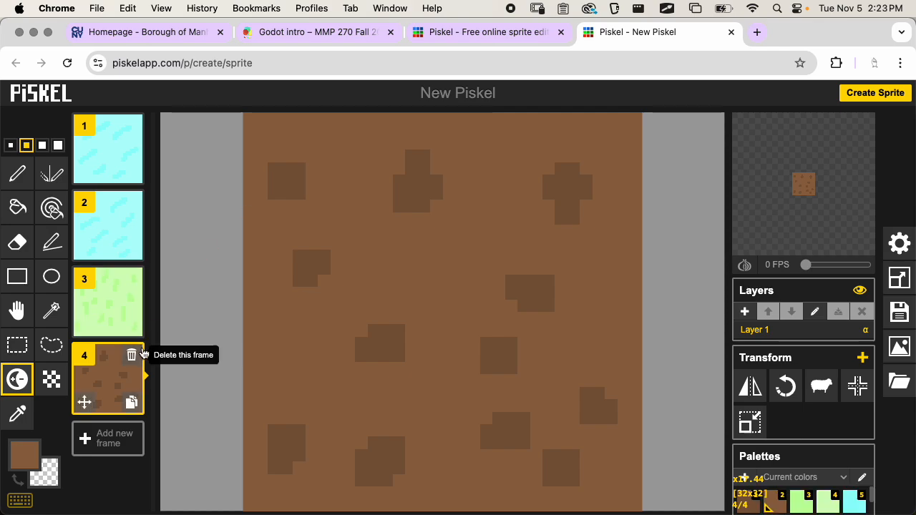
Step: Add a fifth frame and fill it with the same brown using the Paint bucket
{"action": "left_click", "coordinate": [116, 437]}
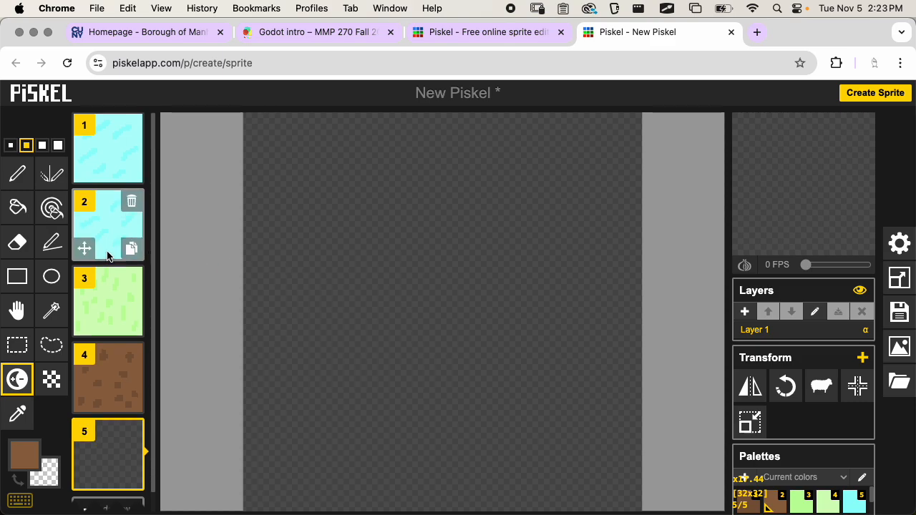
{"action": "scroll", "coordinate": [107, 256], "scroll_direction": "down", "scroll_amount": 1}
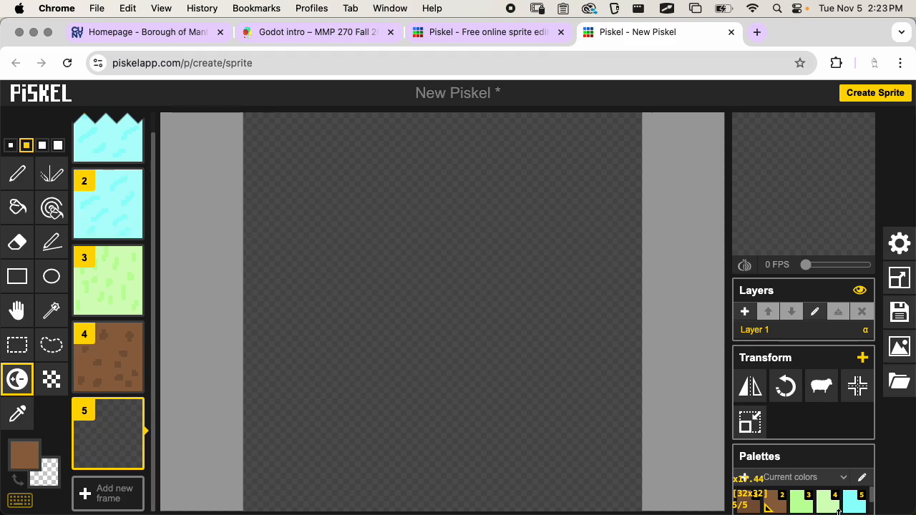
{"action": "left_click", "coordinate": [17, 207]}
{"action": "left_click", "coordinate": [369, 259]}
Step: Paint a 4-pixel-high light green strip along the fifth frame's top edge with the Pen tool, evening its lower edge with brown
{"action": "left_click", "coordinate": [801, 504]}
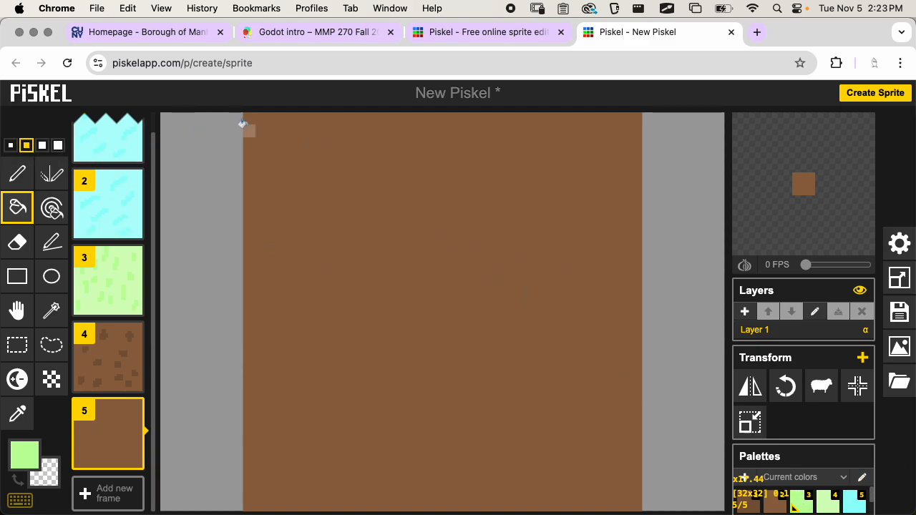
{"action": "left_click", "coordinate": [22, 175]}
{"action": "left_click", "coordinate": [58, 145]}
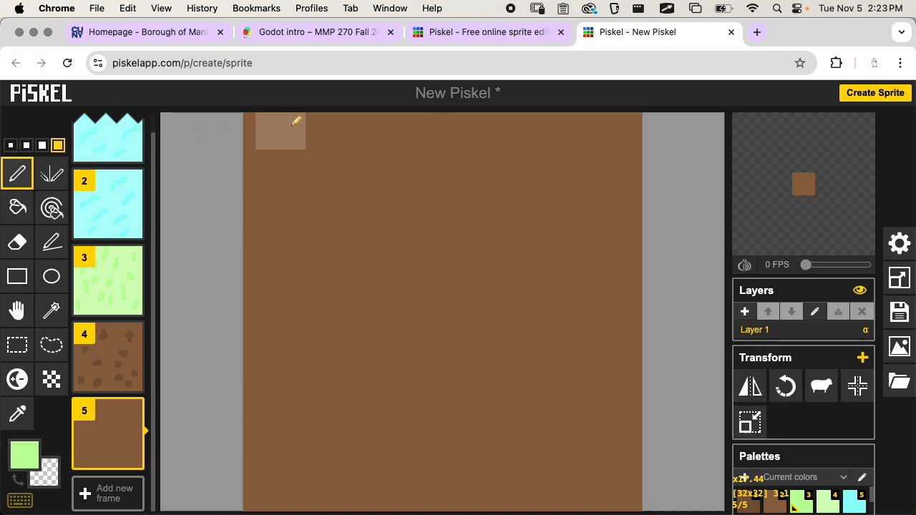
{"action": "mouse_move", "coordinate": [279, 148]}
{"action": "left_mouse_down"}
{"action": "mouse_move", "coordinate": [301, 139]}
{"action": "mouse_move", "coordinate": [541, 154]}
{"action": "mouse_move", "coordinate": [568, 143]}
{"action": "mouse_move", "coordinate": [455, 138]}
{"action": "left_mouse_up"}
{"action": "left_click_drag", "start_coordinate": [576, 146], "coordinate": [626, 143]}
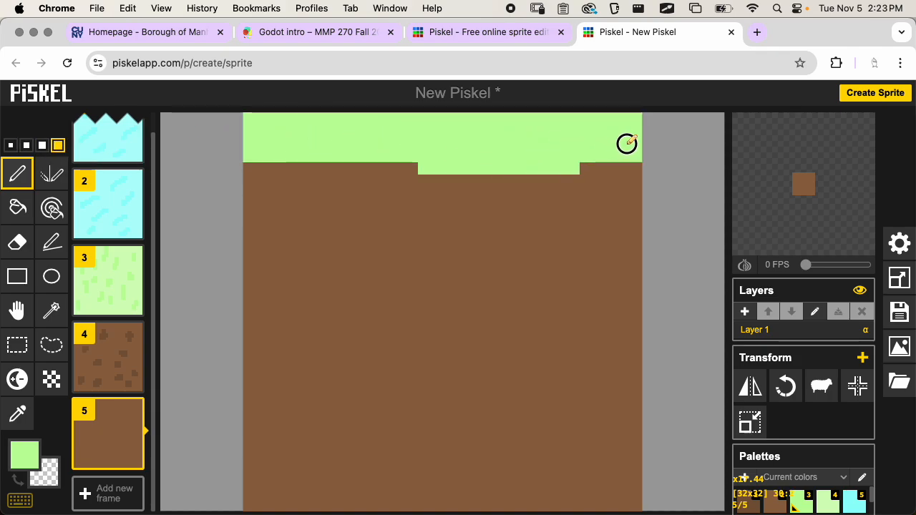
{"action": "left_click", "coordinate": [773, 501]}
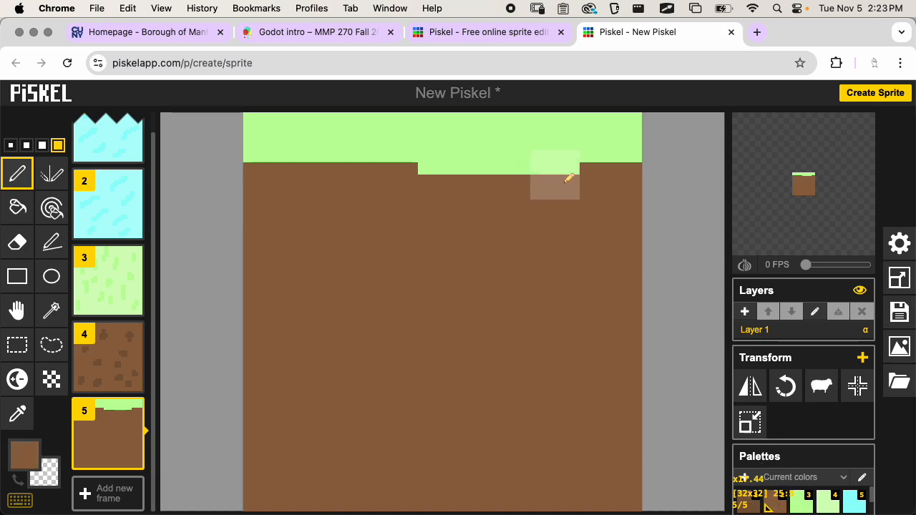
{"action": "left_click_drag", "start_coordinate": [592, 188], "coordinate": [448, 201]}
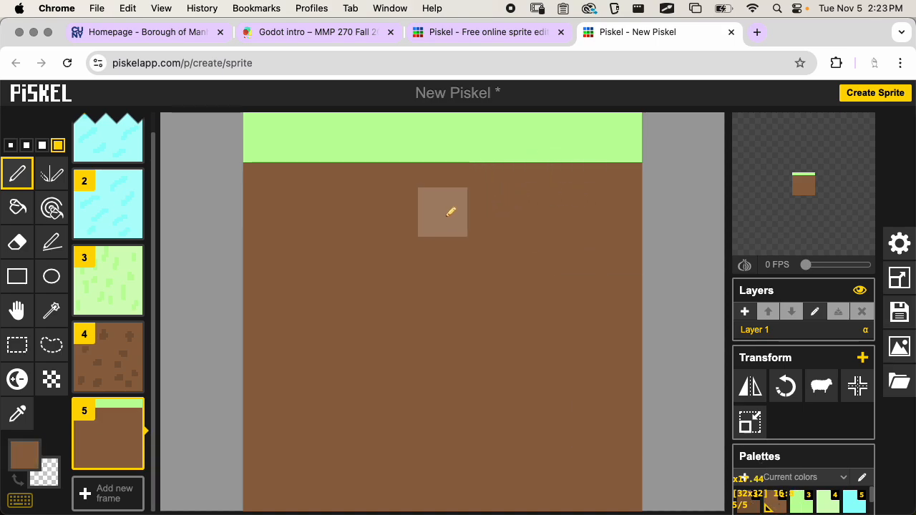
Step: Darken small irregular specks across the brown area of the fifth frame with the Lighten tool at 1-pixel size
{"action": "left_click", "coordinate": [17, 378]}
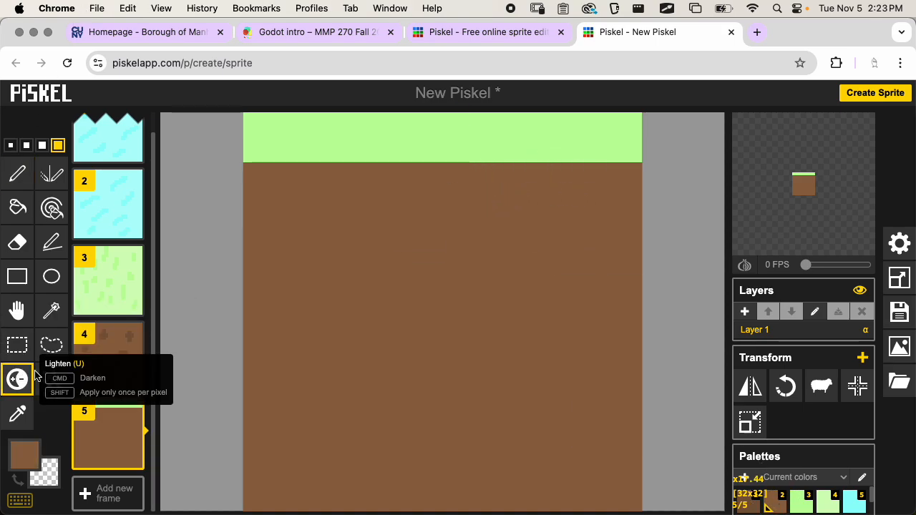
{"action": "left_click", "coordinate": [11, 146]}
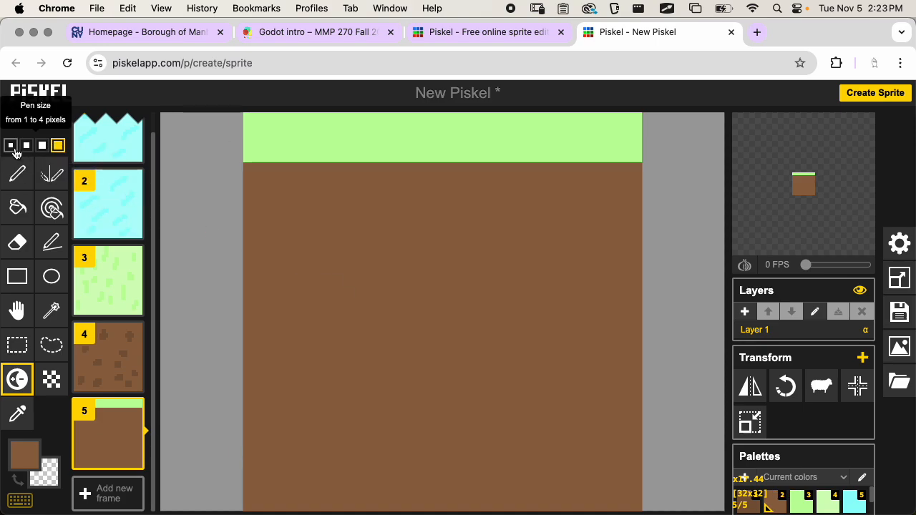
{"action": "left_click", "coordinate": [273, 315], "text": "ctrl"}
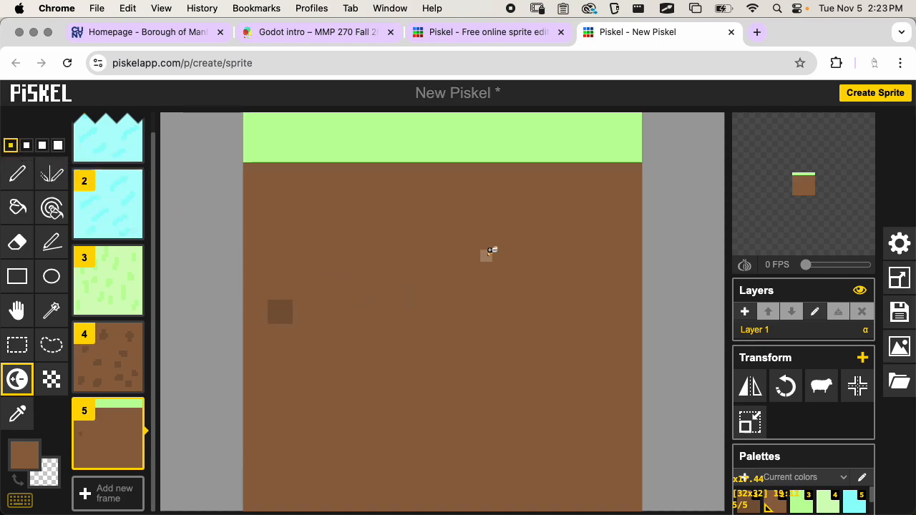
{"action": "left_click_drag", "start_coordinate": [488, 252], "coordinate": [474, 244], "text": "shift+super"}
{"action": "left_click_drag", "start_coordinate": [386, 220], "coordinate": [400, 231], "text": "shift+super"}
{"action": "left_click_drag", "start_coordinate": [568, 289], "coordinate": [561, 292], "text": "shift+super"}
{"action": "left_click_drag", "start_coordinate": [535, 369], "coordinate": [524, 380], "text": "shift+super"}
{"action": "left_click_drag", "start_coordinate": [363, 395], "coordinate": [352, 406], "text": "shift+super"}
{"action": "double_click", "coordinate": [463, 330], "text": "shift+super"}
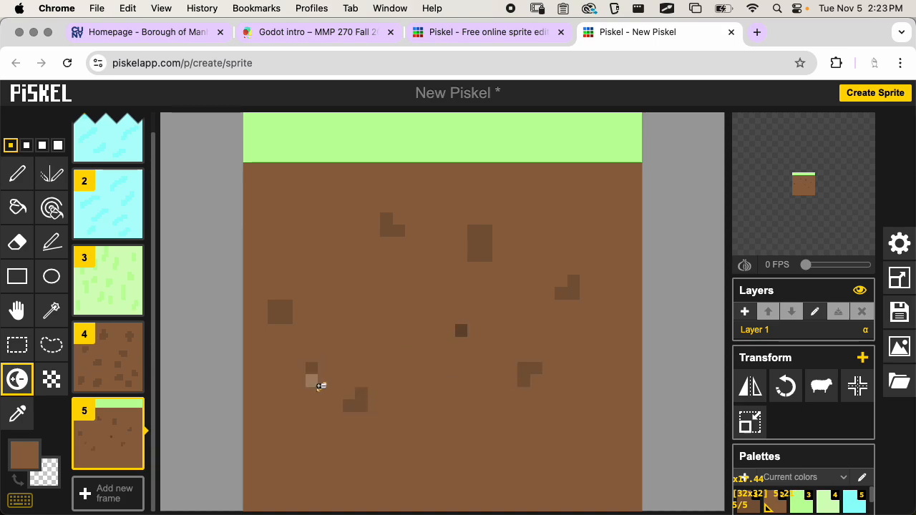
{"action": "left_click", "coordinate": [485, 446], "text": "shift+super"}
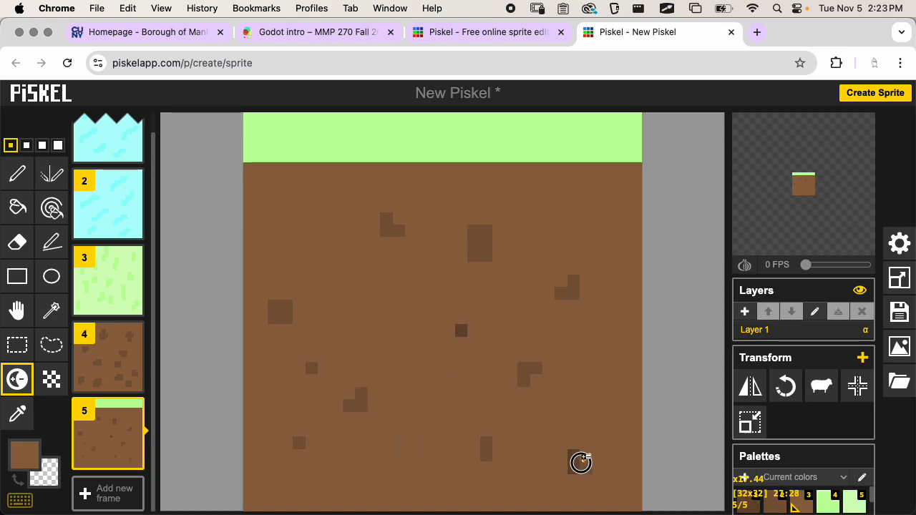
{"action": "left_click_drag", "start_coordinate": [576, 228], "coordinate": [576, 203], "text": "shift+super"}
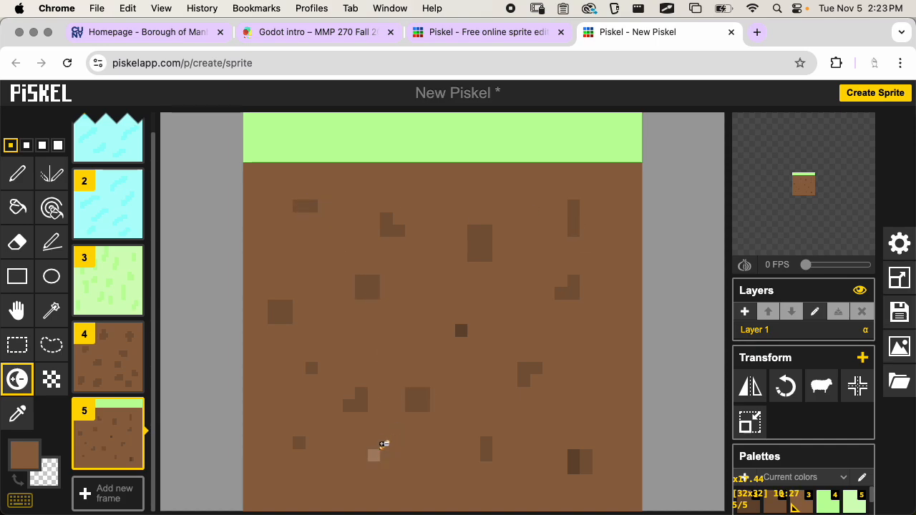
Step: Darken small grass-like marks along the green strip of the fifth frame and save the sprite
{"action": "mouse_move", "coordinate": [274, 141]}
{"action": "left_mouse_down"}
{"action": "mouse_move", "coordinate": [288, 129]}
{"action": "mouse_move", "coordinate": [351, 119]}
{"action": "mouse_move", "coordinate": [416, 120]}
{"action": "mouse_move", "coordinate": [463, 139]}
{"action": "mouse_move", "coordinate": [592, 117]}
{"action": "mouse_move", "coordinate": [625, 136]}
{"action": "left_mouse_up"}
{"action": "left_click", "coordinate": [305, 229]}
{"action": "key", "text": "super+s"}
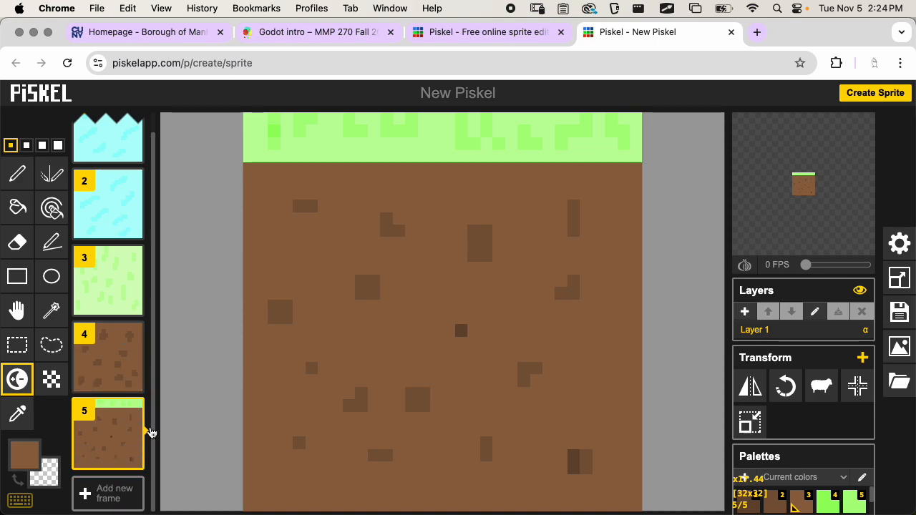
Step: Add a sixth frame and fill it with the same brown using the Paint bucket
{"action": "left_click", "coordinate": [117, 491]}
{"action": "scroll", "coordinate": [127, 462], "scroll_direction": "down", "scroll_amount": 2}
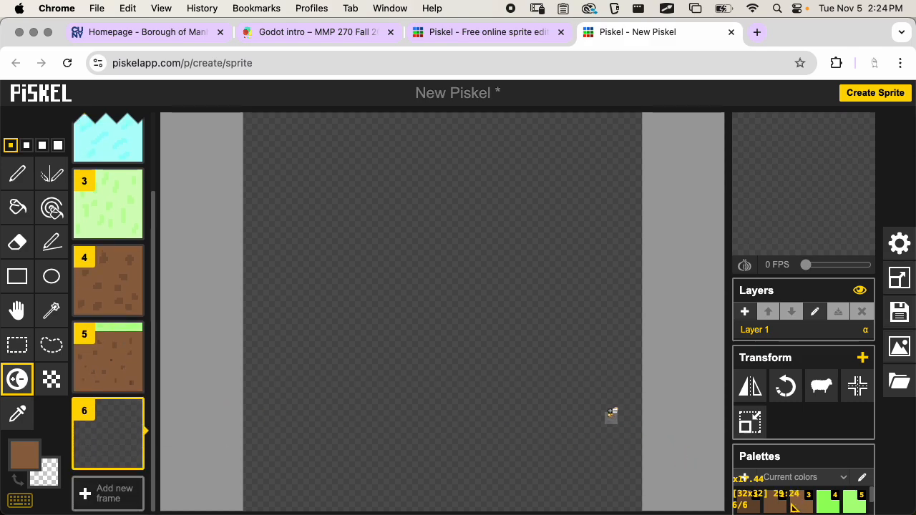
{"action": "key", "text": "b"}
{"action": "left_click", "coordinate": [467, 317]}
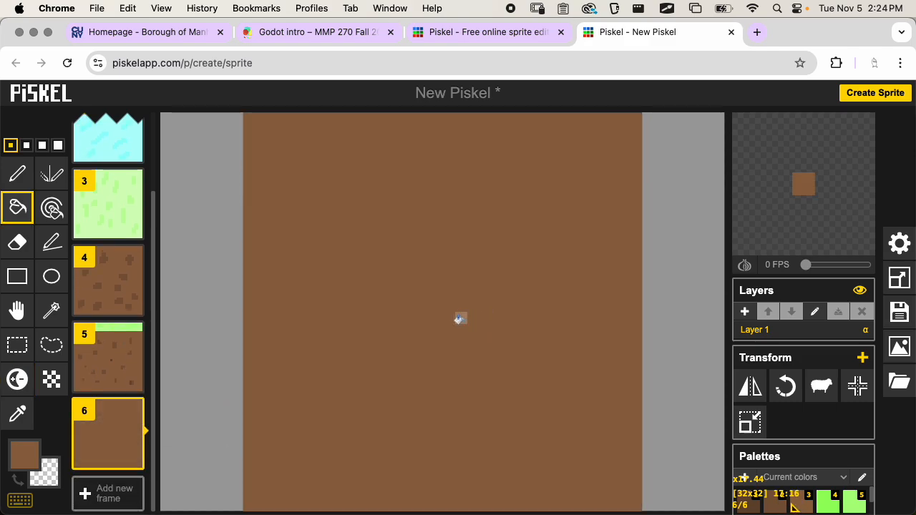
Step: Paint a light green vertical strip along the sixth frame's right edge with the Pen tool at 4-pixel size
{"action": "left_click", "coordinate": [58, 145]}
{"action": "left_click", "coordinate": [17, 173]}
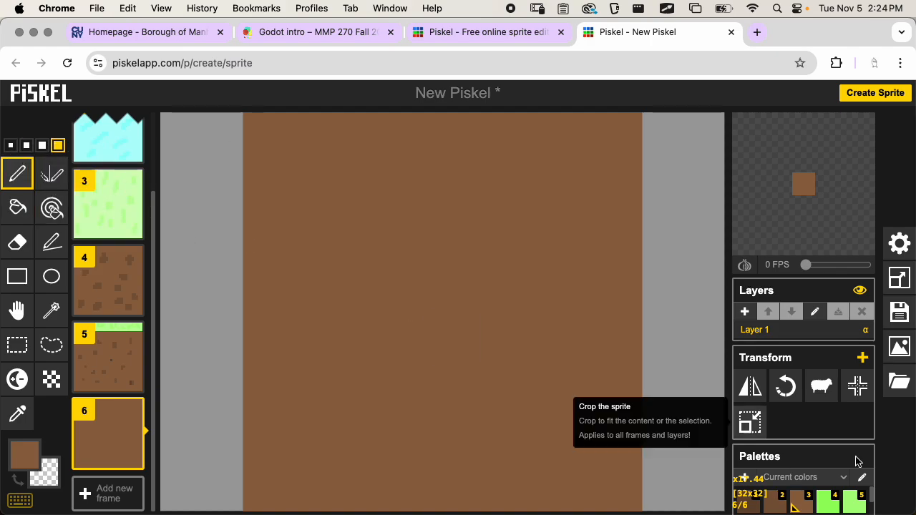
{"action": "left_click", "coordinate": [827, 502]}
{"action": "mouse_move", "coordinate": [632, 136]}
{"action": "left_mouse_down"}
{"action": "mouse_move", "coordinate": [646, 233]}
{"action": "mouse_move", "coordinate": [626, 190]}
{"action": "mouse_move", "coordinate": [637, 269]}
{"action": "mouse_move", "coordinate": [626, 227]}
{"action": "mouse_move", "coordinate": [620, 337]}
{"action": "mouse_move", "coordinate": [631, 485]}
{"action": "mouse_move", "coordinate": [620, 494]}
{"action": "left_mouse_up"}
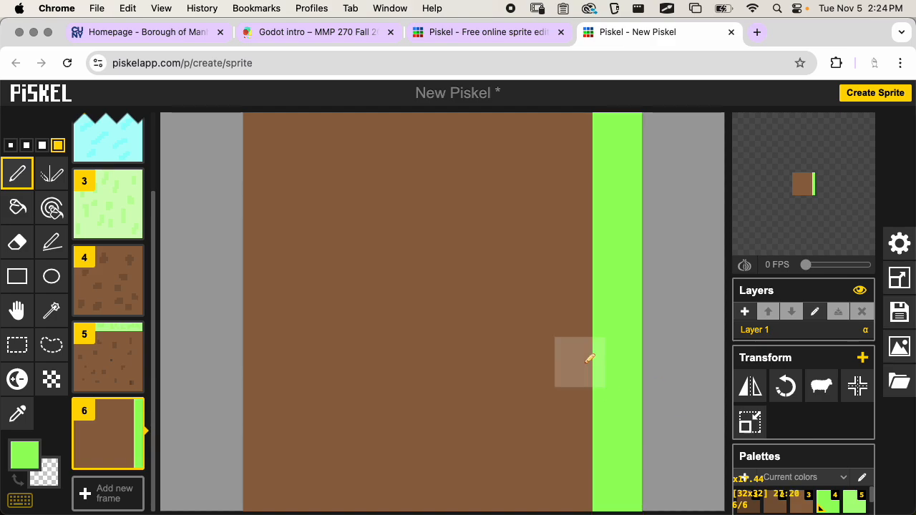
{"action": "left_click", "coordinate": [852, 505]}
{"action": "mouse_move", "coordinate": [621, 126]}
{"action": "left_mouse_down"}
{"action": "mouse_move", "coordinate": [630, 352]}
{"action": "mouse_move", "coordinate": [624, 274]}
{"action": "mouse_move", "coordinate": [630, 348]}
{"action": "mouse_move", "coordinate": [612, 472]}
{"action": "mouse_move", "coordinate": [627, 491]}
{"action": "left_mouse_up"}
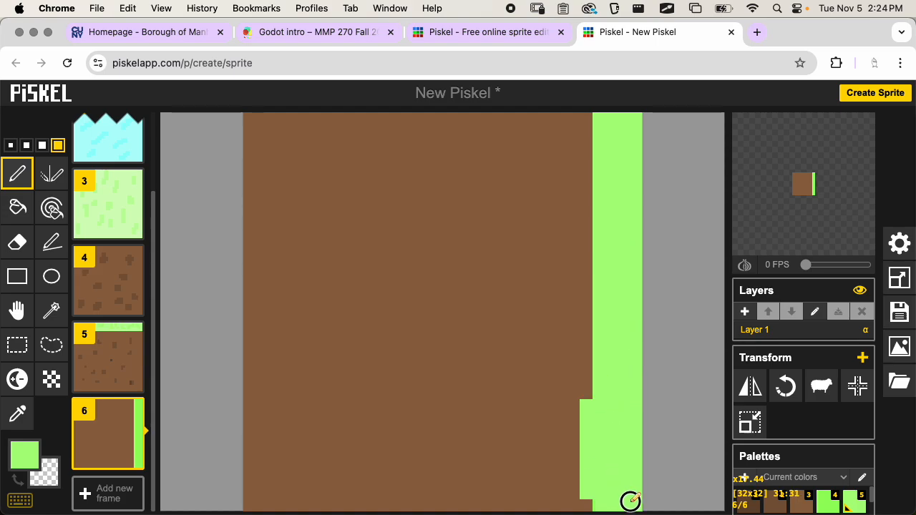
Step: Straighten the lower part of the green strip's inner edge to 4 pixels wide by retouching with brown and light green
{"action": "left_click", "coordinate": [801, 504]}
{"action": "mouse_move", "coordinate": [577, 405]}
{"action": "left_mouse_down"}
{"action": "mouse_move", "coordinate": [575, 477]}
{"action": "mouse_move", "coordinate": [586, 477]}
{"action": "left_mouse_up"}
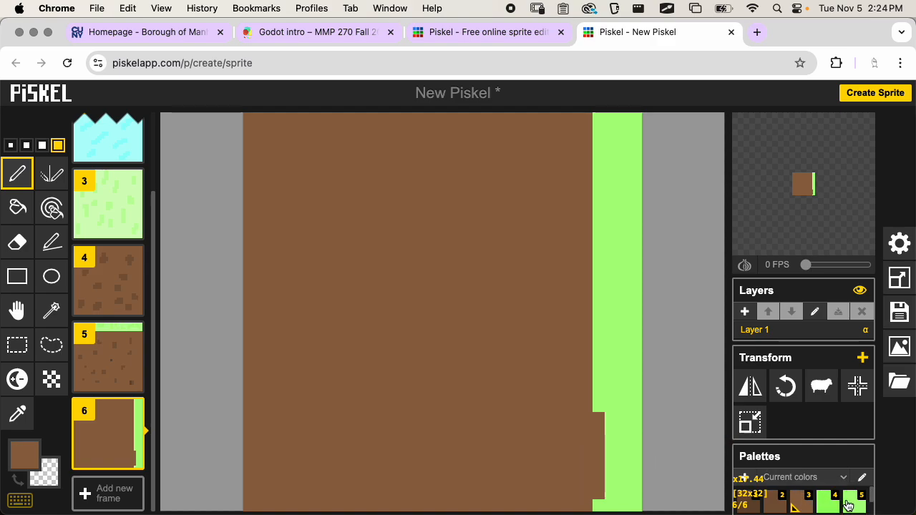
{"action": "left_click", "coordinate": [847, 505]}
{"action": "left_click_drag", "start_coordinate": [626, 420], "coordinate": [618, 491]}
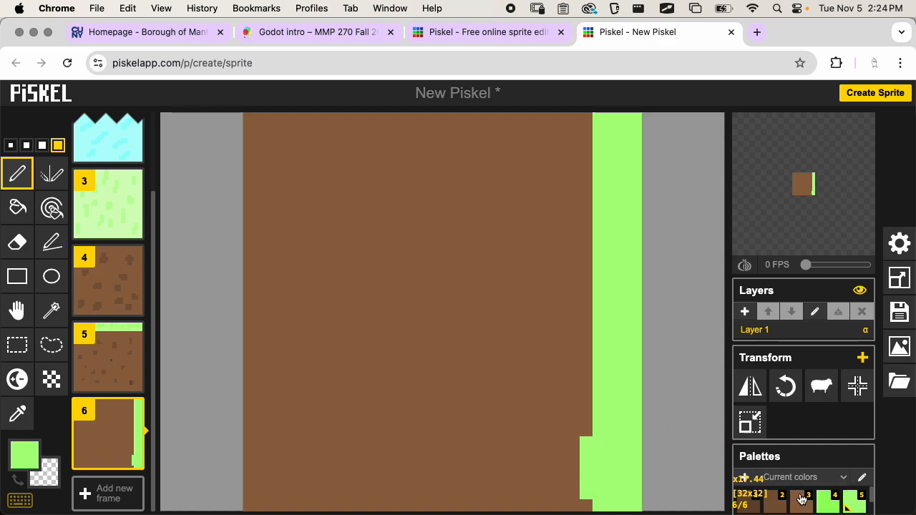
{"action": "left_click", "coordinate": [799, 505]}
{"action": "left_click_drag", "start_coordinate": [563, 435], "coordinate": [571, 492]}
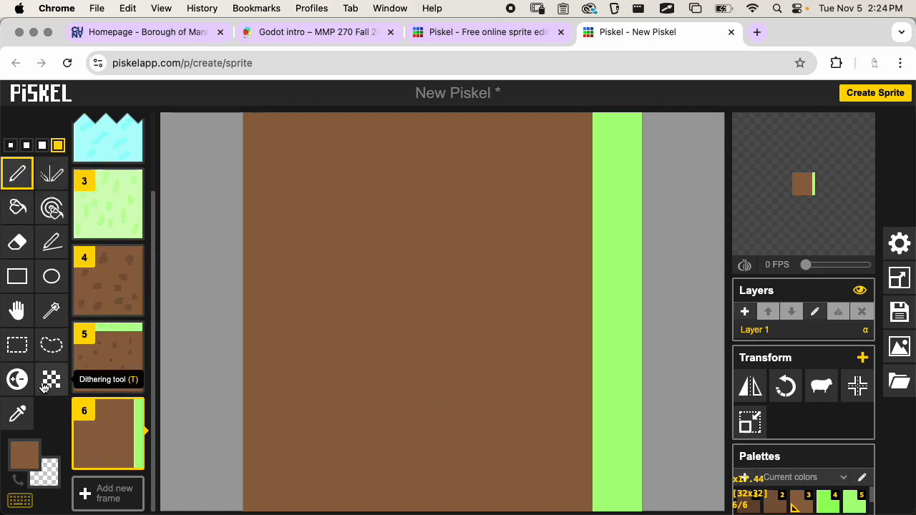
Step: Darken one large patch at 4-pixel size and scattered small specks at 1-pixel size on the sixth frame's dirt with the Lighten tool
{"action": "left_click", "coordinate": [20, 379]}
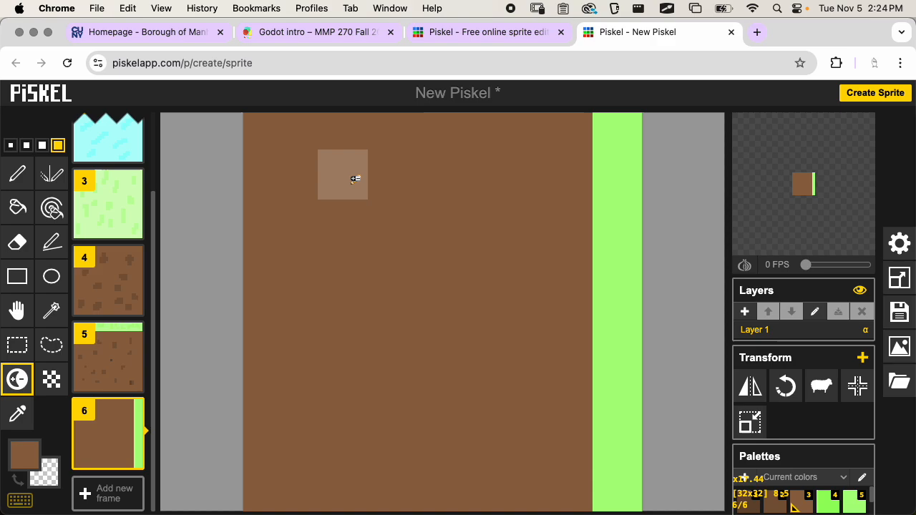
{"action": "left_click_drag", "start_coordinate": [341, 179], "coordinate": [367, 205], "text": "ctrl"}
{"action": "left_click", "coordinate": [10, 145]}
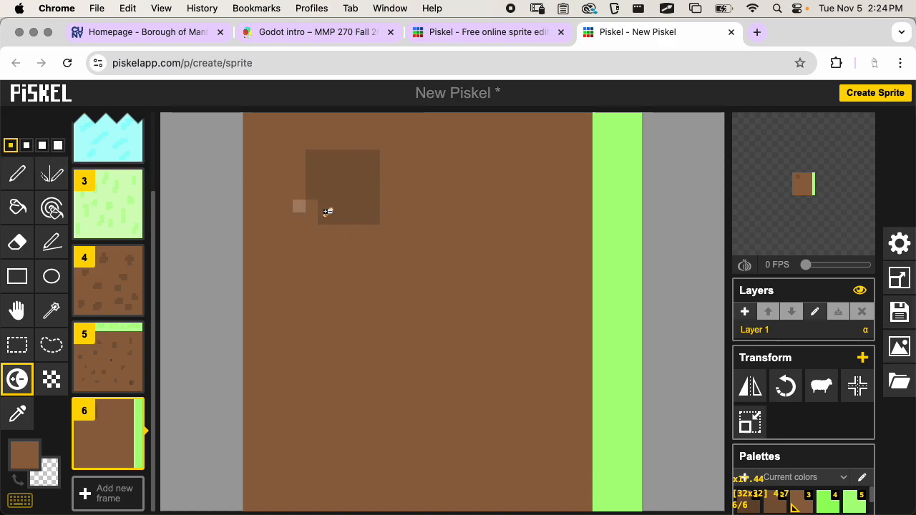
{"action": "left_click_drag", "start_coordinate": [499, 193], "coordinate": [486, 170], "text": "shift+super"}
{"action": "mouse_move", "coordinate": [299, 280]}
{"action": "left_mouse_down", "text": "shift+super"}
{"action": "mouse_move", "coordinate": [302, 265]}
{"action": "mouse_move", "coordinate": [312, 276]}
{"action": "left_mouse_up", "text": "shift+super"}
{"action": "mouse_move", "coordinate": [499, 307]}
{"action": "left_mouse_down", "text": "shift+super"}
{"action": "mouse_move", "coordinate": [483, 304]}
{"action": "mouse_move", "coordinate": [499, 295]}
{"action": "left_mouse_up", "text": "shift+super"}
{"action": "mouse_move", "coordinate": [412, 394]}
{"action": "left_mouse_down", "text": "shift+super"}
{"action": "mouse_move", "coordinate": [427, 383]}
{"action": "mouse_move", "coordinate": [412, 406]}
{"action": "left_mouse_up", "text": "shift+super"}
{"action": "mouse_move", "coordinate": [299, 430]}
{"action": "left_mouse_down", "text": "shift+super"}
{"action": "mouse_move", "coordinate": [308, 409]}
{"action": "mouse_move", "coordinate": [312, 430]}
{"action": "left_mouse_up", "text": "shift+super"}
{"action": "left_click_drag", "start_coordinate": [423, 344], "coordinate": [407, 315], "text": "shift+super"}
{"action": "left_click_drag", "start_coordinate": [539, 449], "coordinate": [549, 468], "text": "shift+super"}
{"action": "left_click_drag", "start_coordinate": [425, 465], "coordinate": [412, 481], "text": "shift+super"}
Step: Darken short horizontal grass marks down the sixth frame's green strip and save the sprite
{"action": "left_click_drag", "start_coordinate": [599, 156], "coordinate": [636, 157], "text": "shift+super"}
{"action": "left_click_drag", "start_coordinate": [611, 193], "coordinate": [674, 193], "text": "shift+super"}
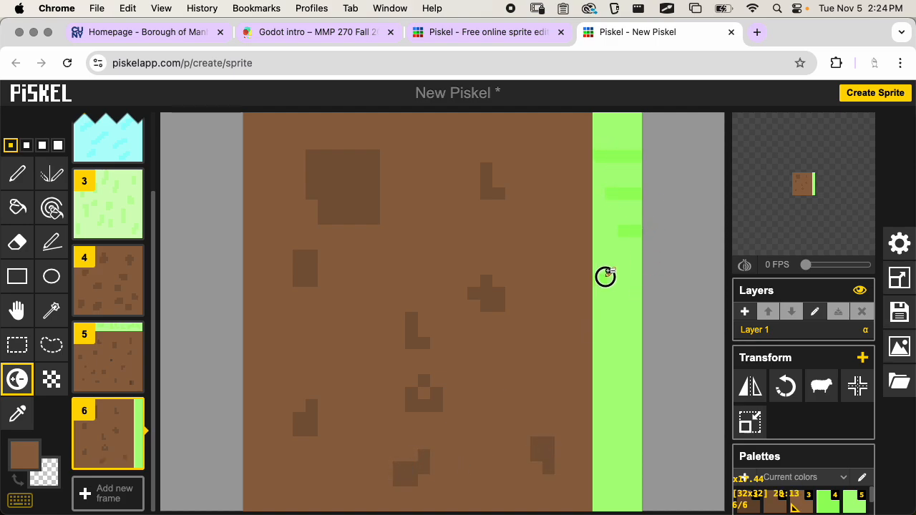
{"action": "left_click_drag", "start_coordinate": [604, 279], "coordinate": [640, 281], "text": "shift+super"}
{"action": "left_click_drag", "start_coordinate": [611, 303], "coordinate": [611, 319], "text": "shift+super"}
{"action": "left_click_drag", "start_coordinate": [610, 319], "coordinate": [640, 320], "text": "shift+super"}
{"action": "left_click_drag", "start_coordinate": [636, 395], "coordinate": [643, 394], "text": "shift+super"}
{"action": "mouse_move", "coordinate": [640, 419]}
{"action": "left_mouse_down", "text": "shift+super"}
{"action": "mouse_move", "coordinate": [606, 419]}
{"action": "mouse_move", "coordinate": [618, 442]}
{"action": "left_mouse_up", "text": "shift+super"}
{"action": "left_click", "coordinate": [610, 465], "text": "shift+super"}
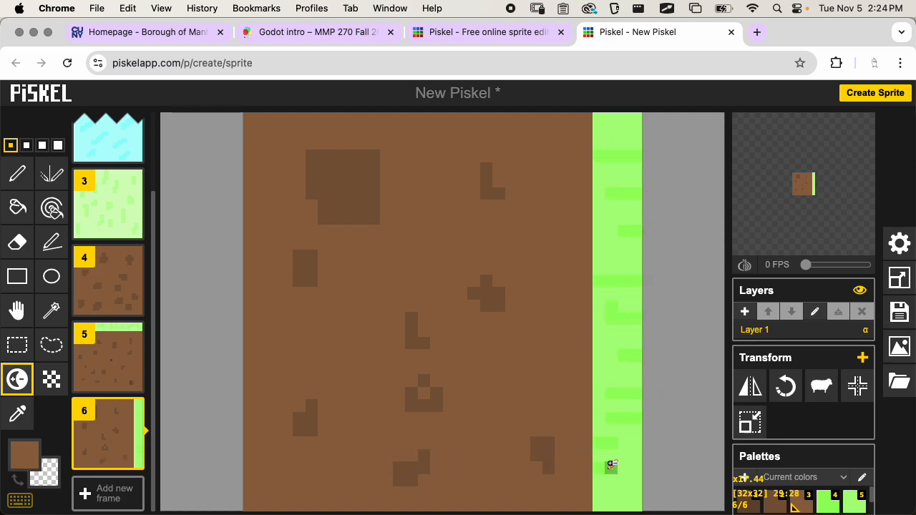
{"action": "key", "text": "super+s"}
Step: Add a seventh, eighth and ninth frame, each filled with the same brown using the Paint bucket
{"action": "left_click", "coordinate": [108, 494]}
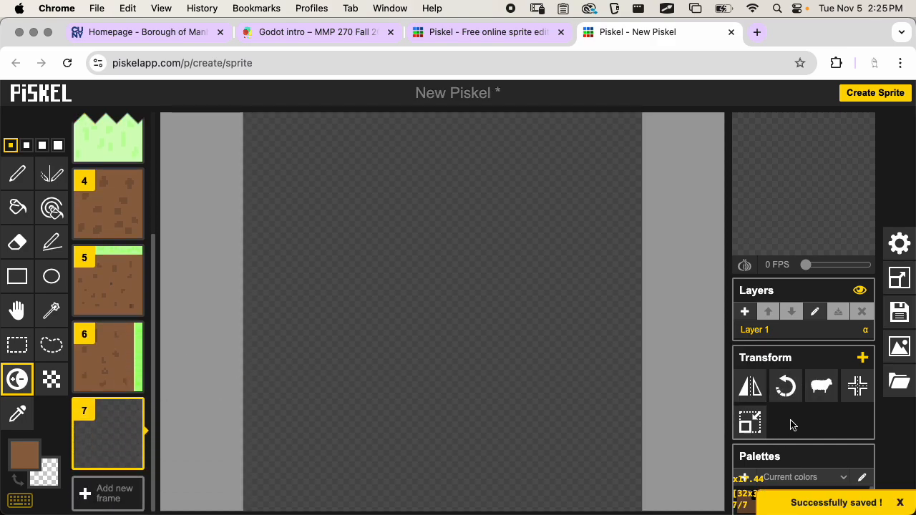
{"action": "key", "text": "b"}
{"action": "left_click", "coordinate": [423, 229]}
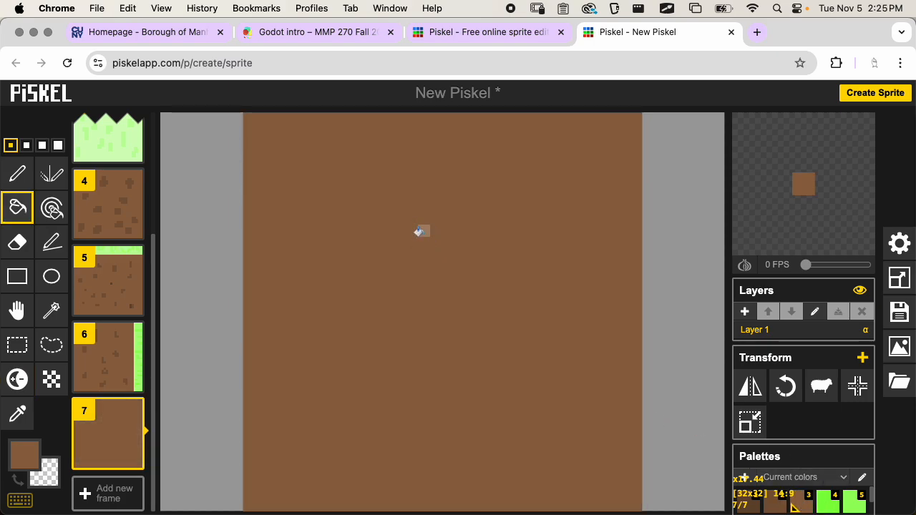
{"action": "left_click", "coordinate": [136, 493]}
{"action": "left_click", "coordinate": [358, 301]}
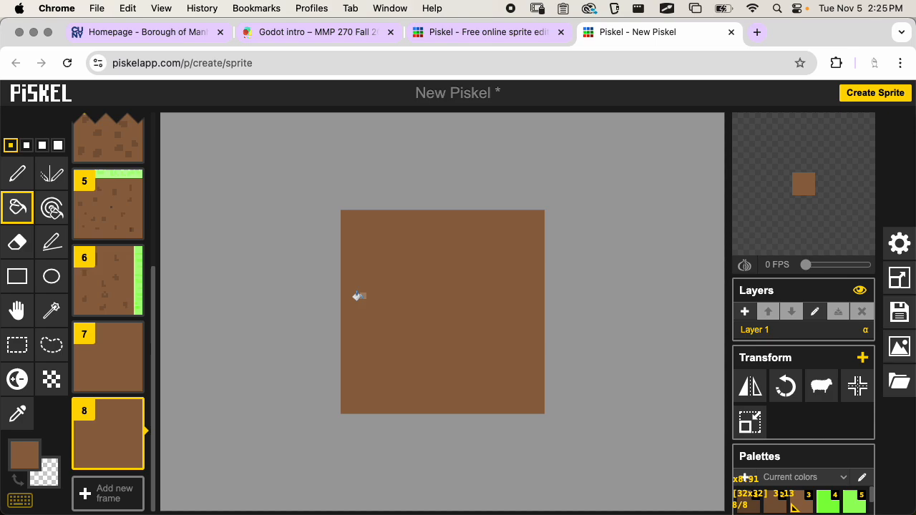
{"action": "left_click", "coordinate": [114, 494]}
{"action": "left_click", "coordinate": [343, 303]}
{"action": "scroll", "coordinate": [100, 372], "scroll_direction": "down", "scroll_amount": 2}
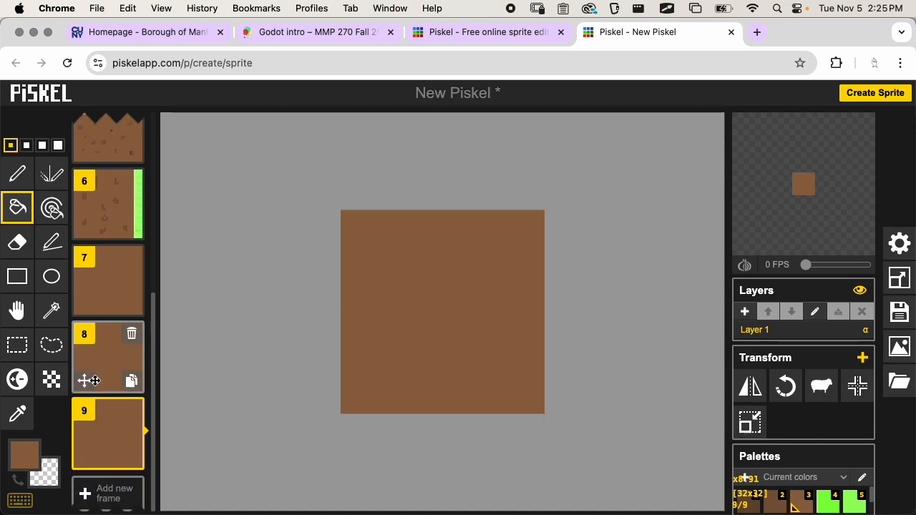
{"action": "left_click", "coordinate": [131, 459]}
{"action": "scroll", "coordinate": [129, 337], "scroll_direction": "up", "scroll_amount": 5}
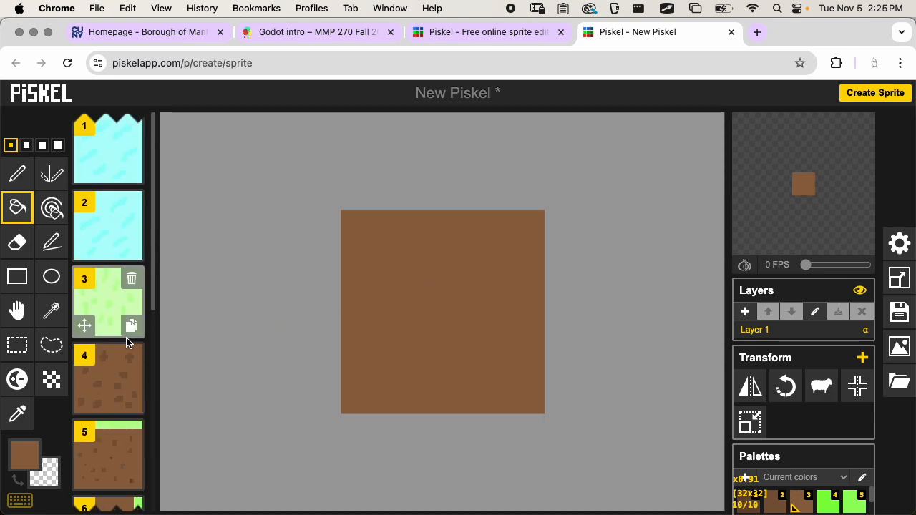
{"action": "scroll", "coordinate": [129, 336], "scroll_direction": "down", "scroll_amount": 3}
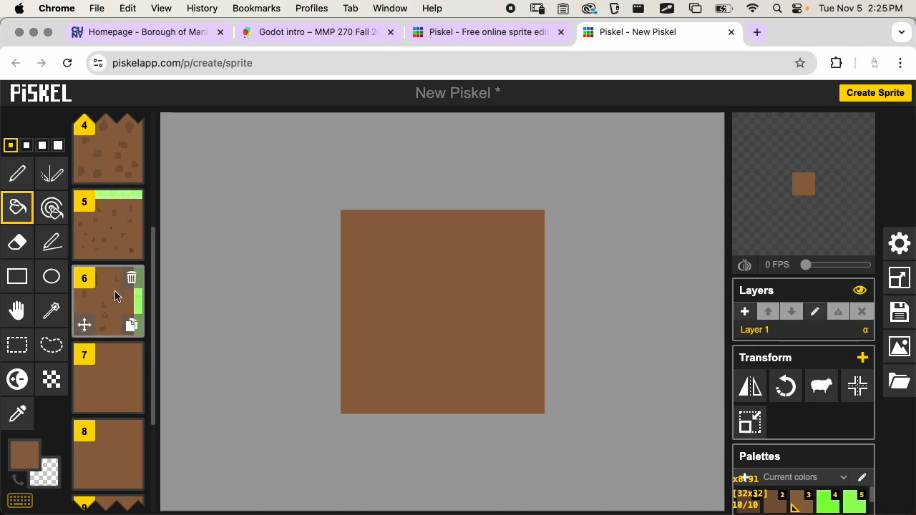
{"action": "left_click", "coordinate": [125, 224]}
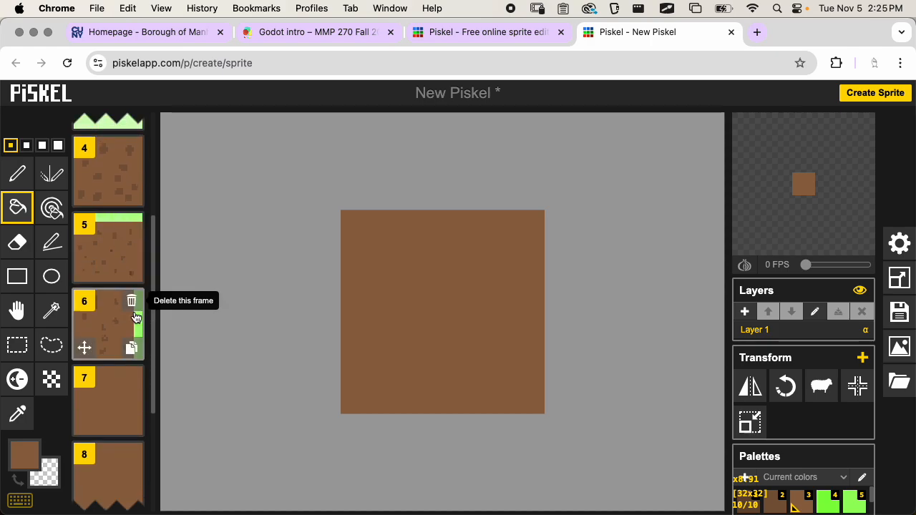
Step: Paint a bright green vertical strip along the ninth frame's left edge with the Pen tool at 4-pixel size
{"action": "left_click", "coordinate": [838, 504]}
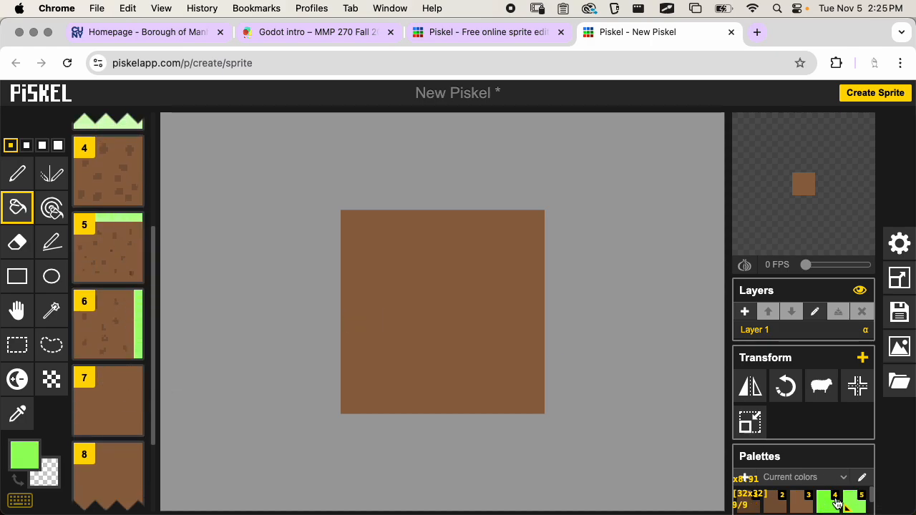
{"action": "key", "text": "p"}
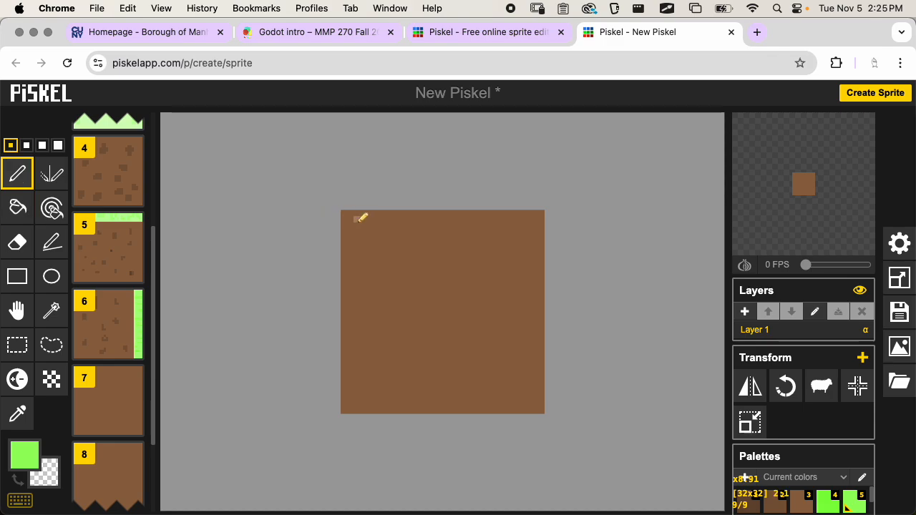
{"action": "left_click", "coordinate": [58, 145]}
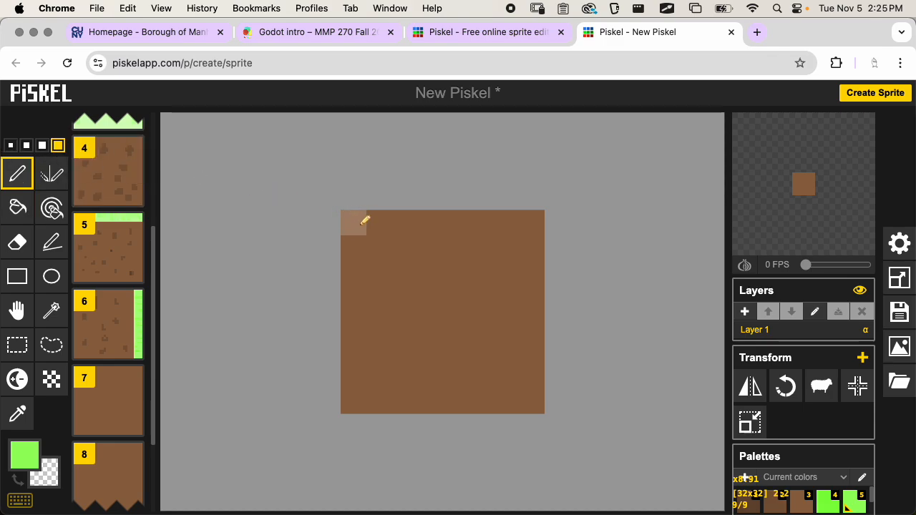
{"action": "mouse_move", "coordinate": [362, 219]}
{"action": "left_mouse_down"}
{"action": "mouse_move", "coordinate": [358, 405]}
{"action": "mouse_move", "coordinate": [357, 315]}
{"action": "left_mouse_up"}
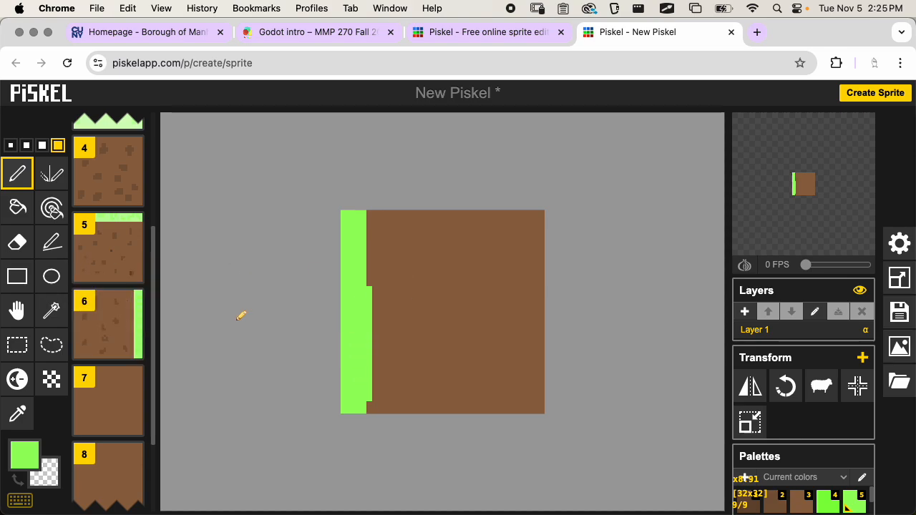
Step: Darken scattered small specks across the ninth frame's dirt with the Lighten tool at 1-pixel size
{"action": "key", "text": "u"}
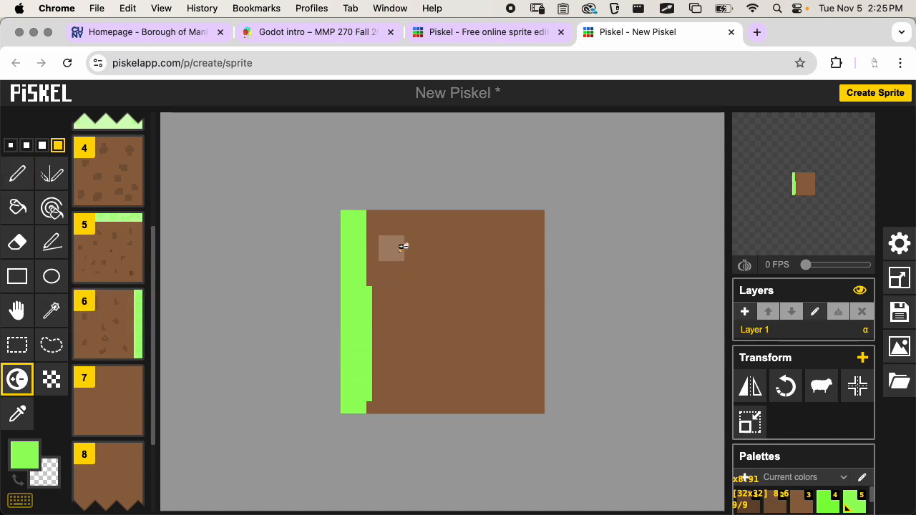
{"action": "left_click", "coordinate": [10, 145]}
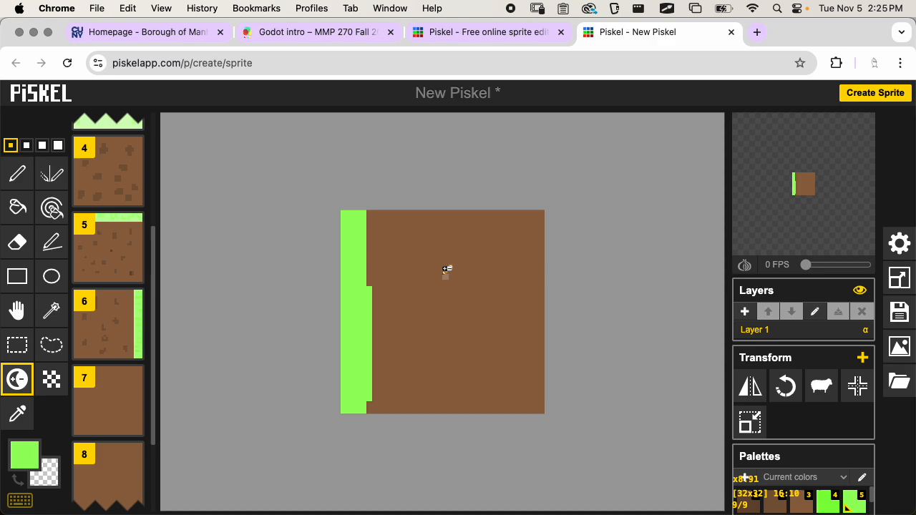
{"action": "mouse_move", "coordinate": [405, 254]}
{"action": "left_mouse_down"}
{"action": "mouse_move", "coordinate": [419, 249]}
{"action": "mouse_move", "coordinate": [484, 270]}
{"action": "left_mouse_up"}
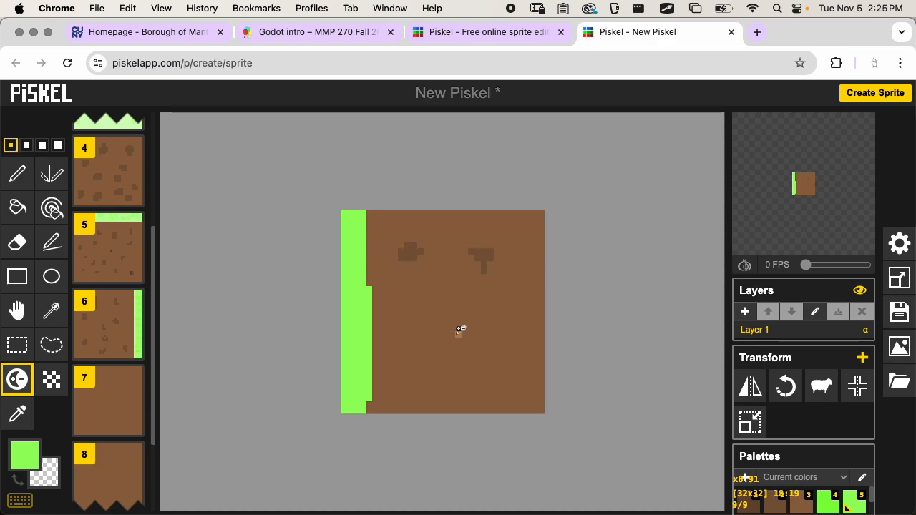
{"action": "left_click_drag", "start_coordinate": [452, 315], "coordinate": [466, 326]}
{"action": "left_click_drag", "start_coordinate": [413, 308], "coordinate": [396, 324]}
{"action": "left_click_drag", "start_coordinate": [511, 339], "coordinate": [513, 314]}
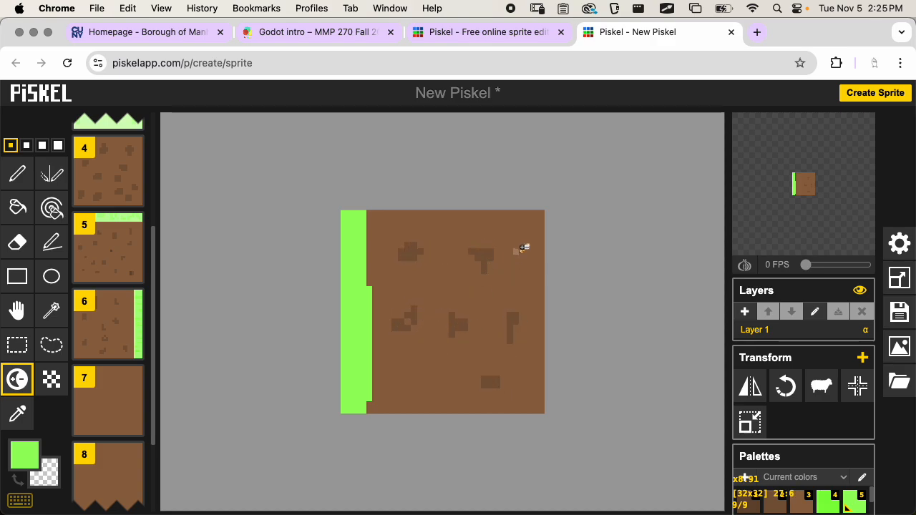
{"action": "left_click_drag", "start_coordinate": [522, 247], "coordinate": [509, 231]}
{"action": "left_click_drag", "start_coordinate": [444, 233], "coordinate": [427, 233]}
Step: Darken one more dirt speck and small marks along the ninth frame's green strip and inner edge, and save the sprite
{"action": "mouse_move", "coordinate": [434, 365]}
{"action": "left_mouse_down"}
{"action": "mouse_move", "coordinate": [372, 351]}
{"action": "mouse_move", "coordinate": [360, 284]}
{"action": "mouse_move", "coordinate": [386, 230]}
{"action": "left_mouse_up"}
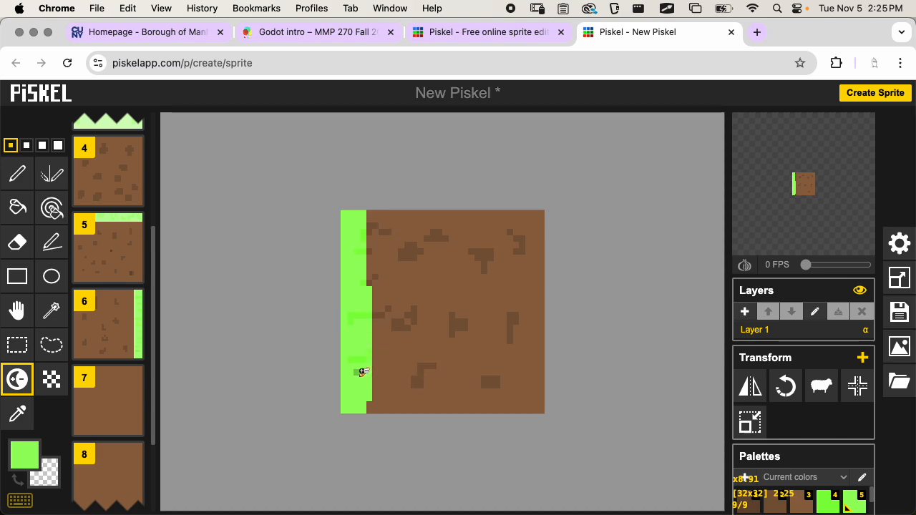
{"action": "left_click_drag", "start_coordinate": [358, 370], "coordinate": [390, 394]}
{"action": "key", "text": "super+s"}
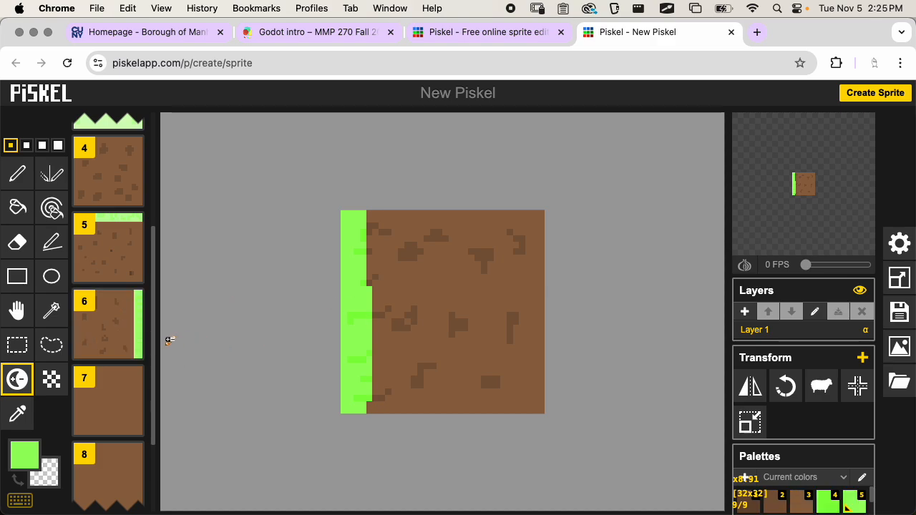
Step: Move the frame with the left green strip directly after the sixth frame in the frame list
{"action": "scroll", "coordinate": [115, 358], "scroll_direction": "down", "scroll_amount": 3}
{"action": "left_click_drag", "start_coordinate": [103, 430], "coordinate": [126, 355]}
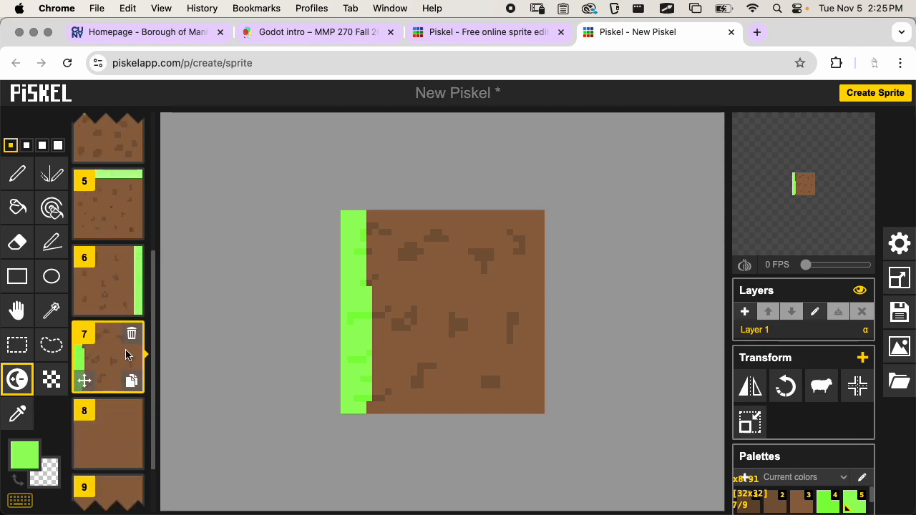
Step: Review the fifth frame's grass-topped dirt tile and return to the seventh frame
{"action": "scroll", "coordinate": [122, 340], "scroll_direction": "down", "scroll_amount": 1}
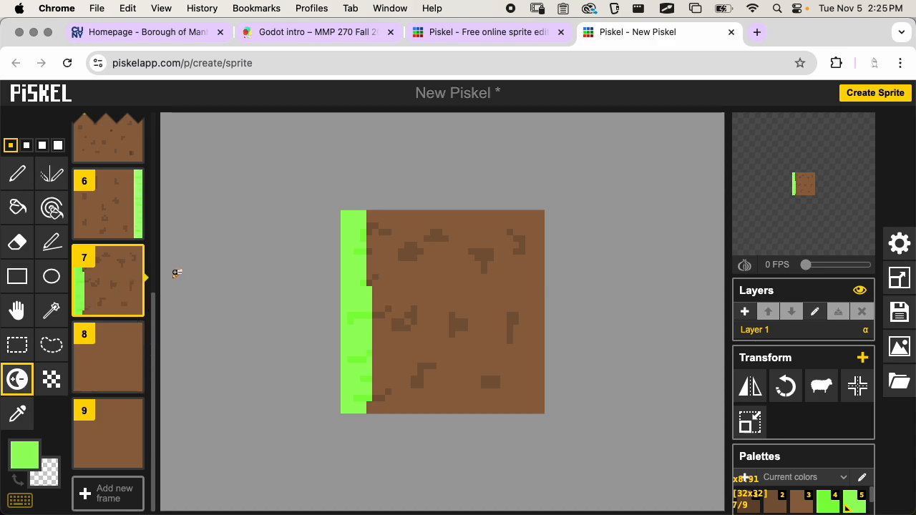
{"action": "scroll", "coordinate": [111, 236], "scroll_direction": "up", "scroll_amount": 1}
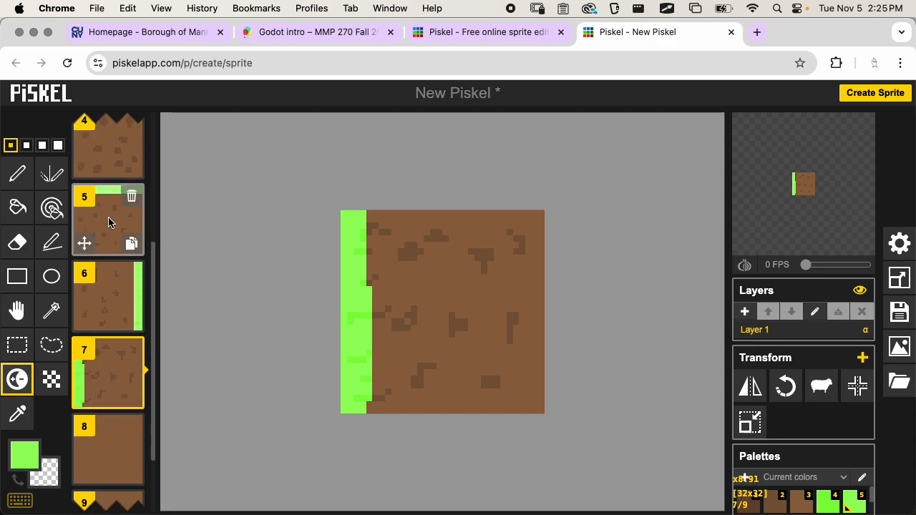
{"action": "left_click", "coordinate": [109, 222]}
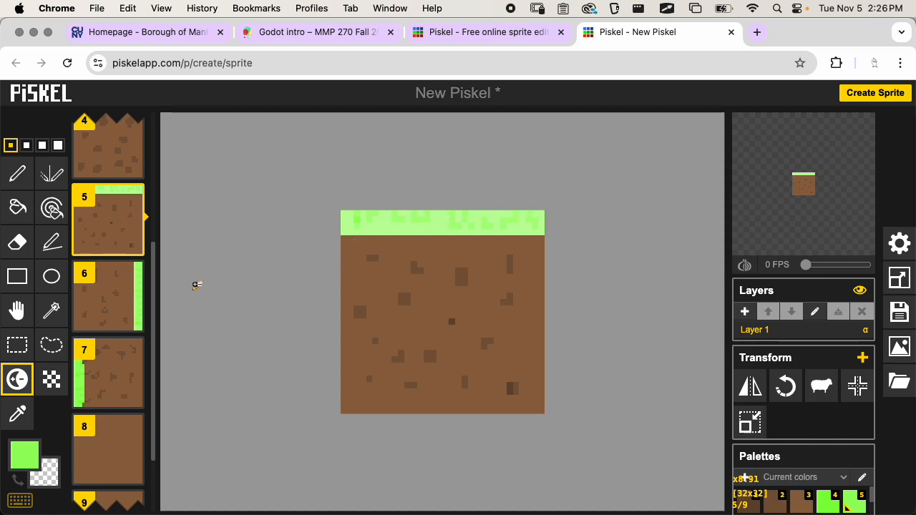
{"action": "left_click", "coordinate": [112, 372]}
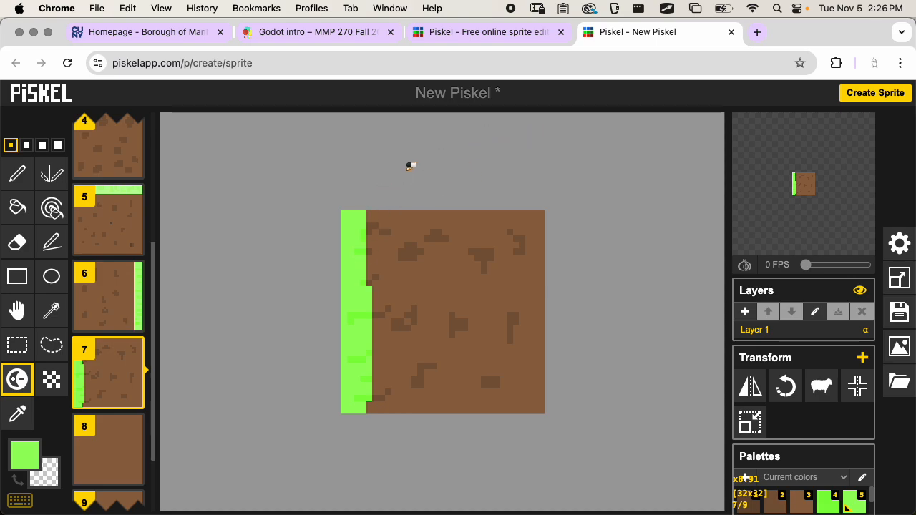
{"action": "scroll", "coordinate": [104, 285], "scroll_direction": "down", "scroll_amount": 3}
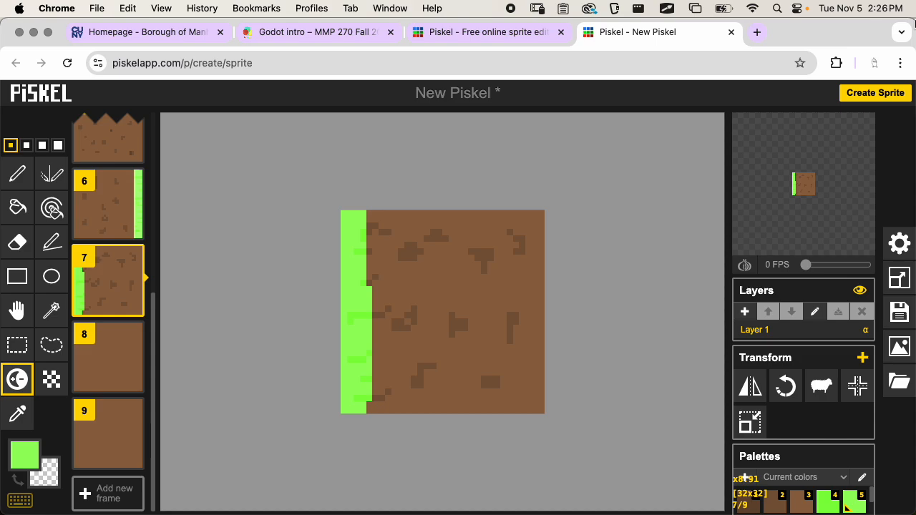
{"action": "mouse_move", "coordinate": [914, 22]}
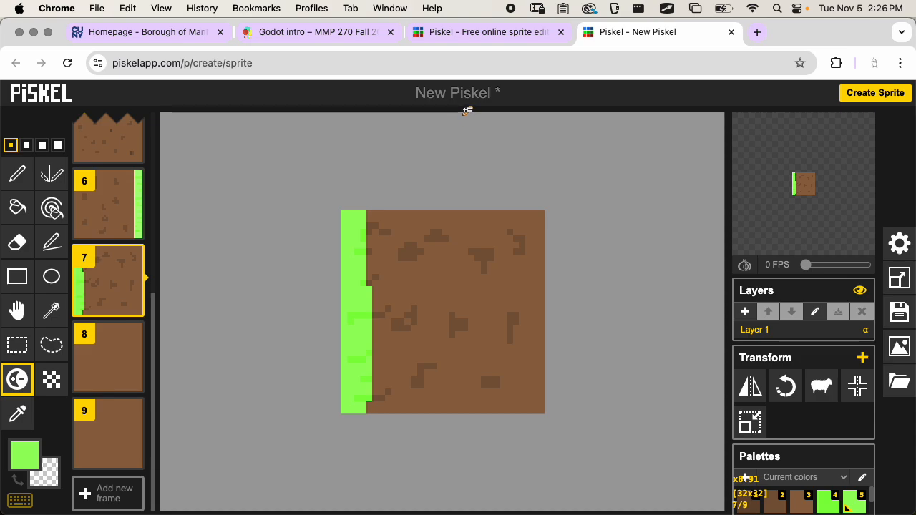
{"action": "key", "text": "super+z"}
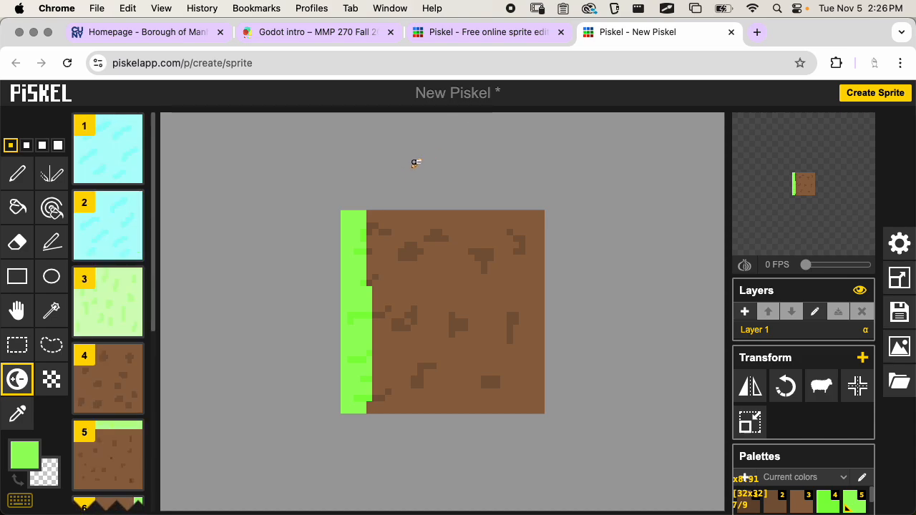
Step: Switch to Godot and sketch a wide platform with square tiles at its corners below the player using the screen-annotation overlay
{"action": "key", "text": "super+Tab"}
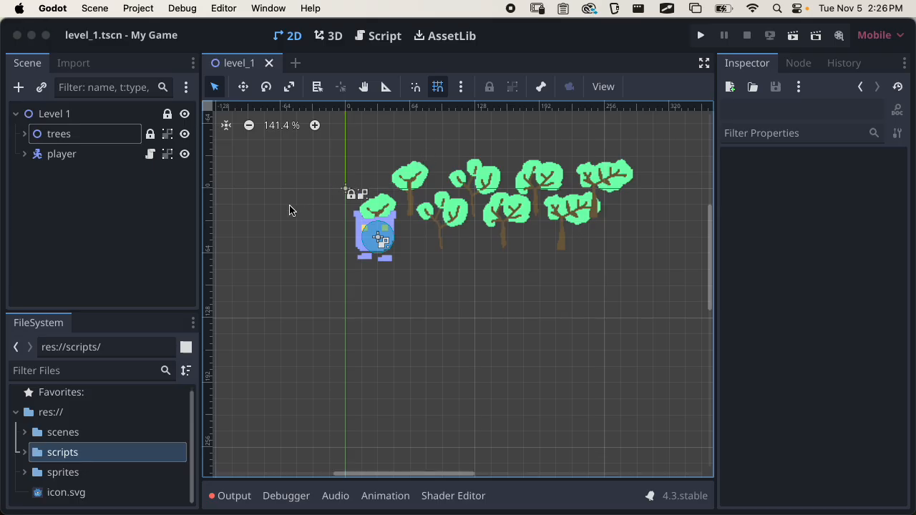
{"action": "left_click", "coordinate": [673, 6]}
{"action": "left_click", "coordinate": [670, 30]}
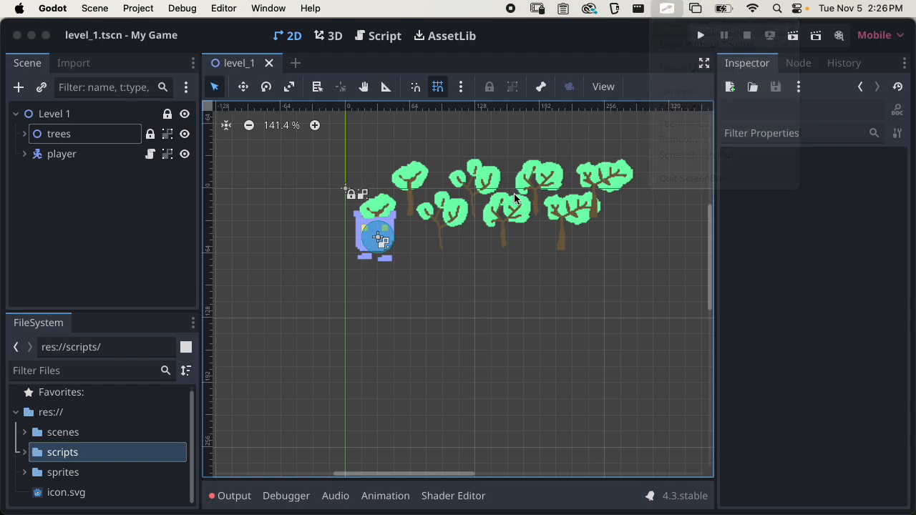
{"action": "mouse_move", "coordinate": [357, 297]}
{"action": "left_mouse_down"}
{"action": "mouse_move", "coordinate": [497, 286]}
{"action": "mouse_move", "coordinate": [429, 333]}
{"action": "mouse_move", "coordinate": [357, 324]}
{"action": "mouse_move", "coordinate": [368, 295]}
{"action": "mouse_move", "coordinate": [358, 303]}
{"action": "mouse_move", "coordinate": [401, 337]}
{"action": "mouse_move", "coordinate": [370, 350]}
{"action": "mouse_move", "coordinate": [413, 381]}
{"action": "mouse_move", "coordinate": [370, 370]}
{"action": "mouse_move", "coordinate": [399, 385]}
{"action": "left_mouse_up"}
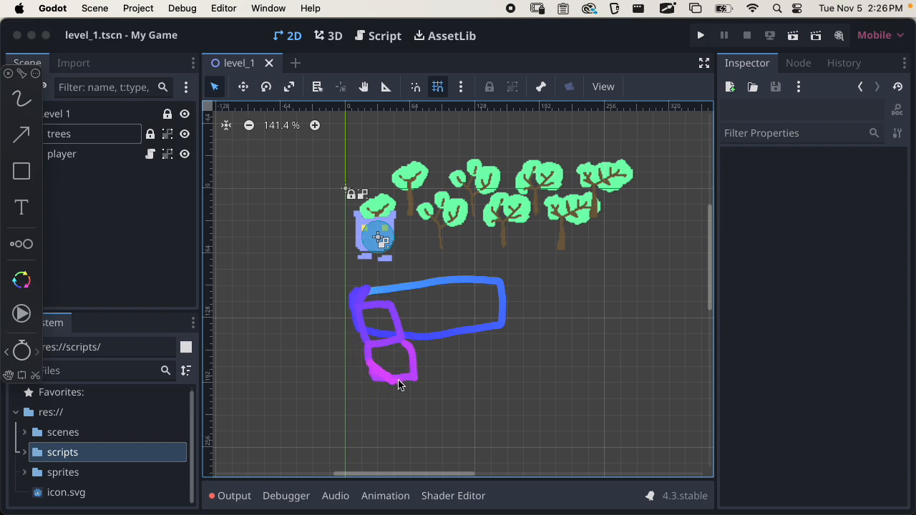
{"action": "mouse_move", "coordinate": [494, 291]}
{"action": "left_mouse_down"}
{"action": "mouse_move", "coordinate": [473, 280]}
{"action": "mouse_move", "coordinate": [483, 311]}
{"action": "mouse_move", "coordinate": [520, 294]}
{"action": "left_mouse_up"}
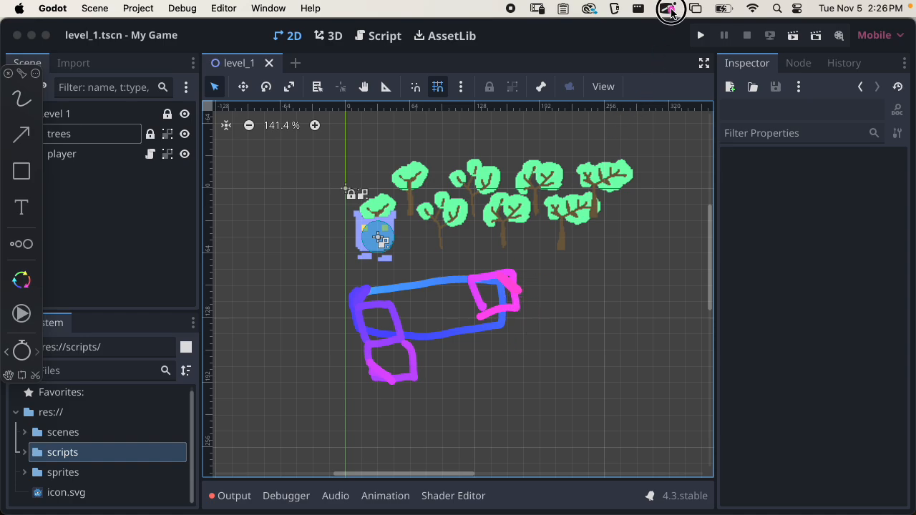
Step: Close the screen-annotation overlay and switch back to the sprite in Chrome, bringing frames six to nine into view
{"action": "left_click", "coordinate": [670, 13]}
{"action": "left_click", "coordinate": [667, 25]}
{"action": "key", "text": "super+Tab"}
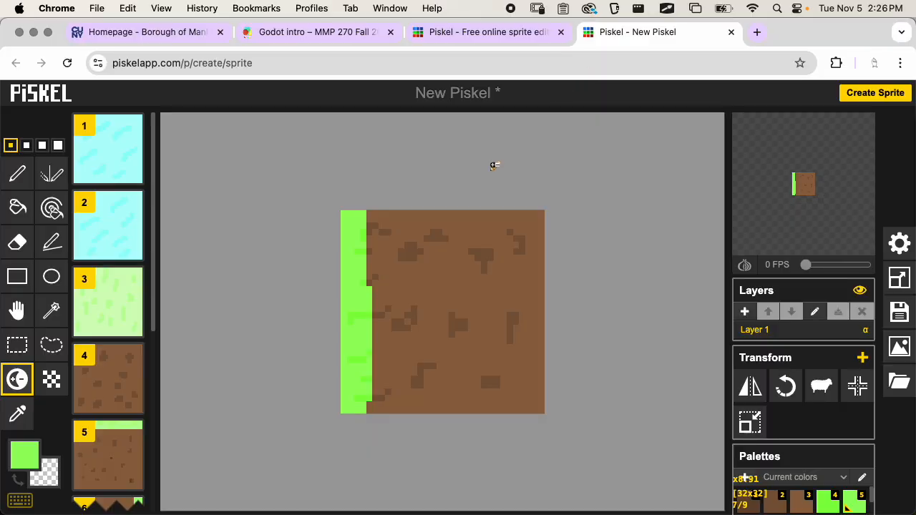
{"action": "scroll", "coordinate": [102, 315], "scroll_direction": "down", "scroll_amount": 5}
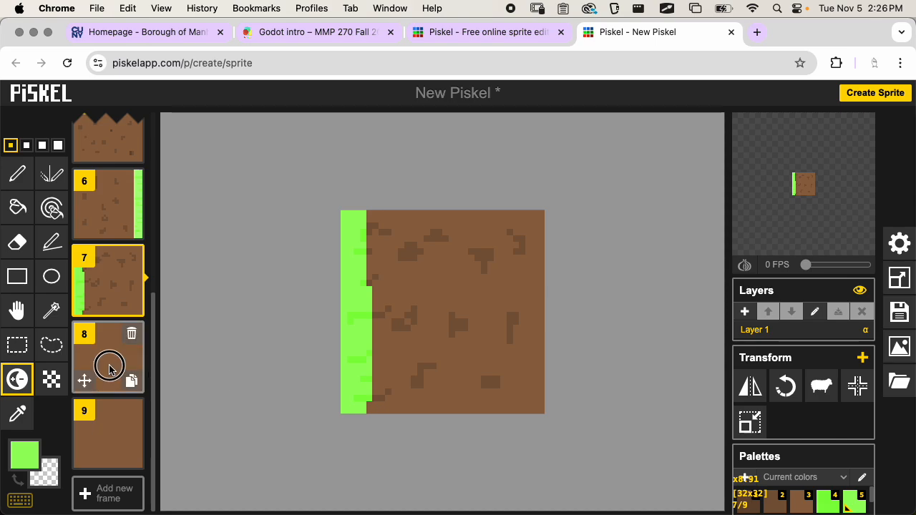
Step: Paint a 4-pixel-pen light green strip down the eighth frame's left edge, curving over the upper-left corner, and erase the pixels outside it to transparent
{"action": "scroll", "coordinate": [108, 368], "scroll_direction": "up", "scroll_amount": 2}
{"action": "left_click", "coordinate": [112, 433]}
{"action": "scroll", "coordinate": [215, 315], "scroll_direction": "down", "scroll_amount": 3}
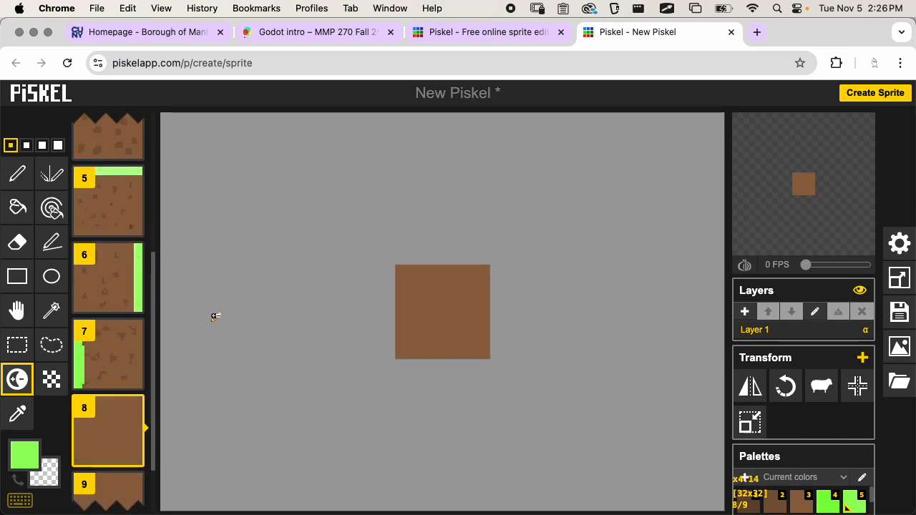
{"action": "scroll", "coordinate": [352, 314], "scroll_direction": "up", "scroll_amount": 1}
{"action": "scroll", "coordinate": [353, 314], "scroll_direction": "up", "scroll_amount": 2}
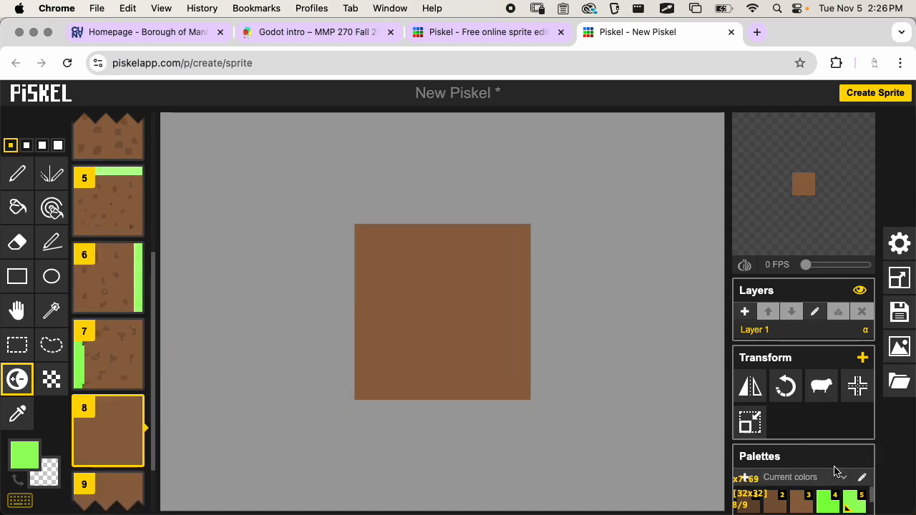
{"action": "left_click", "coordinate": [20, 179]}
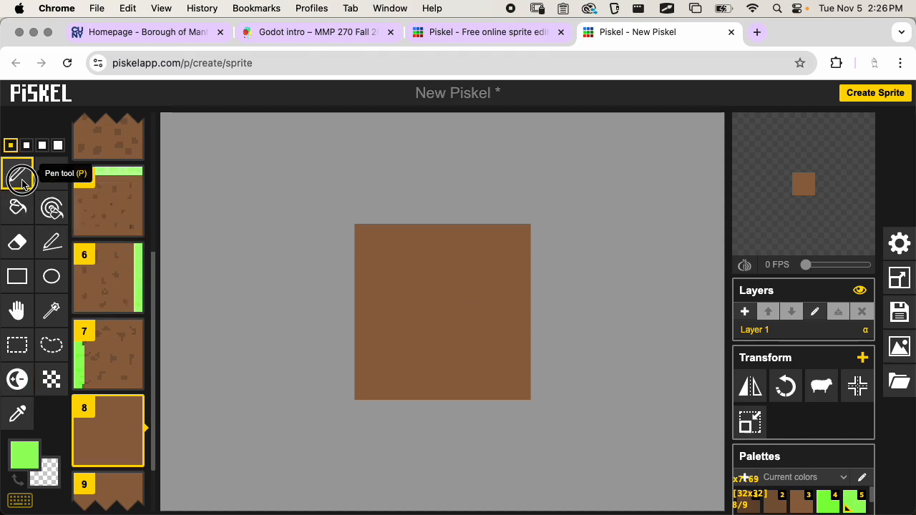
{"action": "left_click", "coordinate": [24, 455]}
{"action": "left_click", "coordinate": [58, 145]}
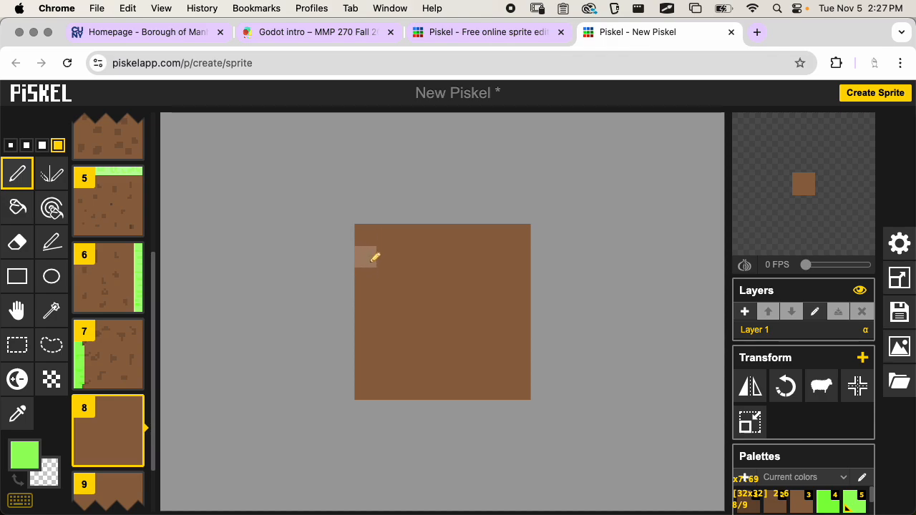
{"action": "mouse_move", "coordinate": [367, 250]}
{"action": "left_mouse_down"}
{"action": "mouse_move", "coordinate": [366, 391]}
{"action": "mouse_move", "coordinate": [368, 321]}
{"action": "mouse_move", "coordinate": [375, 391]}
{"action": "mouse_move", "coordinate": [379, 315]}
{"action": "left_mouse_up"}
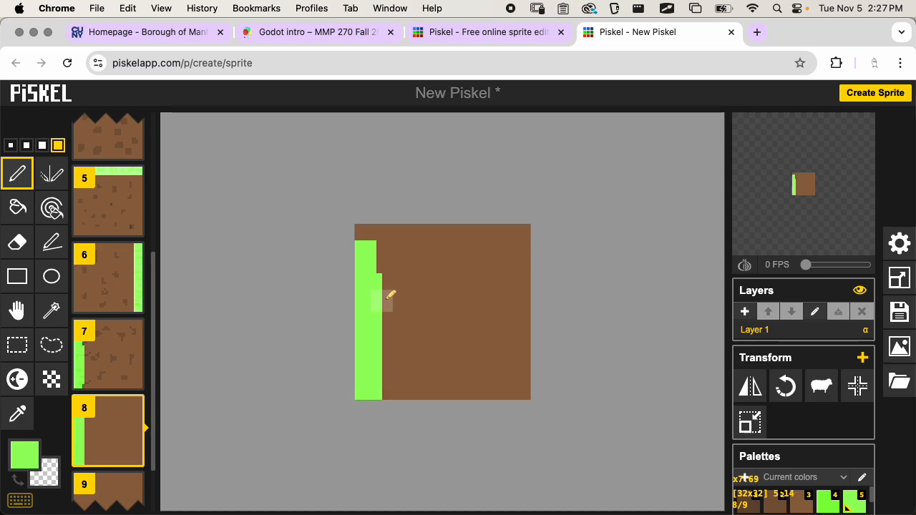
{"action": "mouse_move", "coordinate": [381, 266]}
{"action": "left_mouse_down"}
{"action": "mouse_move", "coordinate": [388, 235]}
{"action": "mouse_move", "coordinate": [375, 251]}
{"action": "mouse_move", "coordinate": [370, 239]}
{"action": "mouse_move", "coordinate": [362, 244]}
{"action": "mouse_move", "coordinate": [383, 240]}
{"action": "left_mouse_up"}
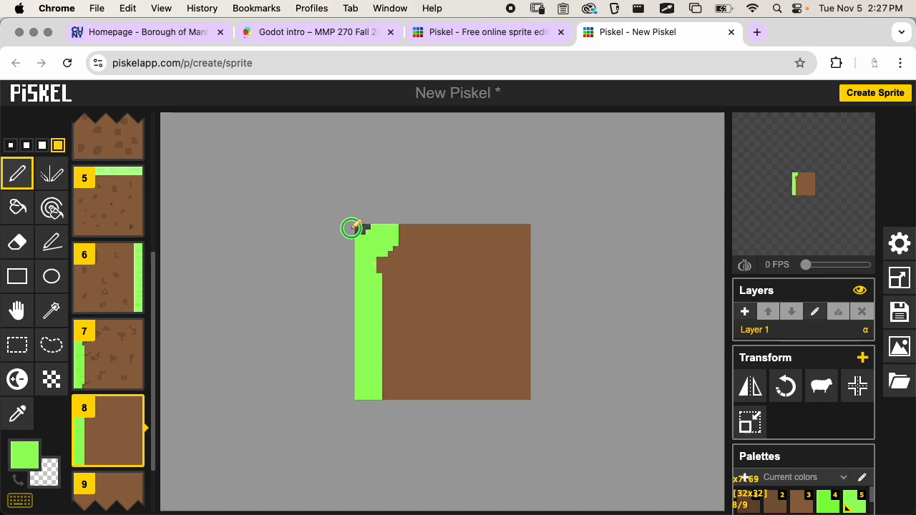
{"action": "right_click_drag", "start_coordinate": [349, 239], "coordinate": [353, 243]}
{"action": "mouse_move", "coordinate": [375, 222]}
{"action": "right_mouse_down"}
{"action": "mouse_move", "coordinate": [350, 245]}
{"action": "mouse_move", "coordinate": [352, 388]}
{"action": "mouse_move", "coordinate": [361, 395]}
{"action": "right_mouse_up"}
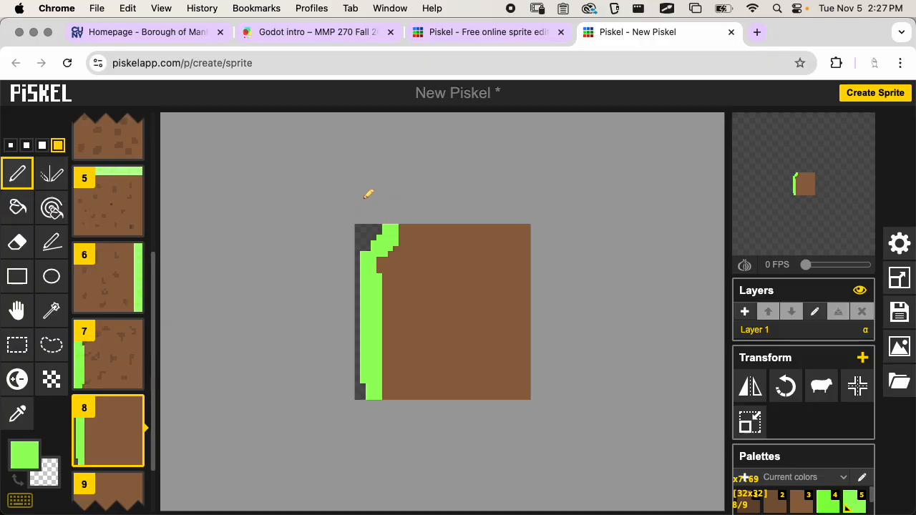
Step: Check the platform sketch in the ScreenBrush annotation overlay over the eighth frame, then hide the overlay again
{"action": "key", "text": "ctrl+super+space"}
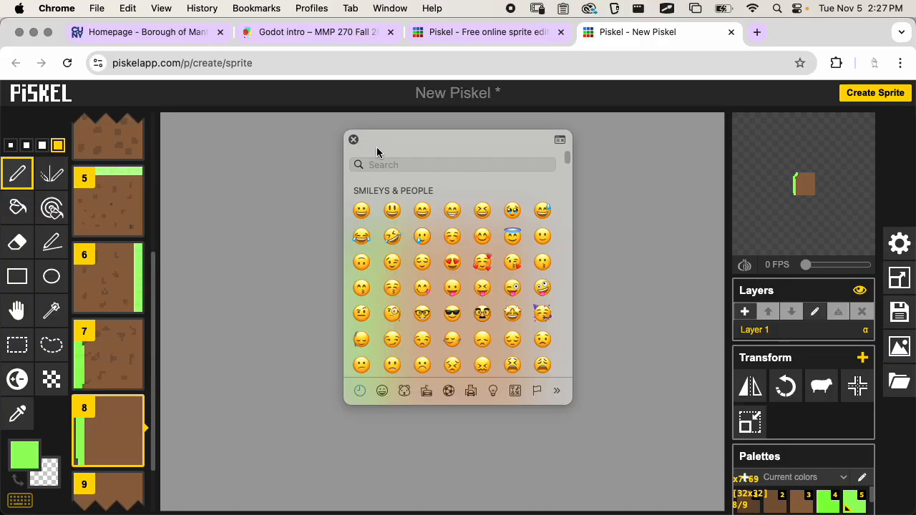
{"action": "left_click", "coordinate": [356, 141]}
{"action": "left_click", "coordinate": [666, 8]}
{"action": "left_click", "coordinate": [659, 29]}
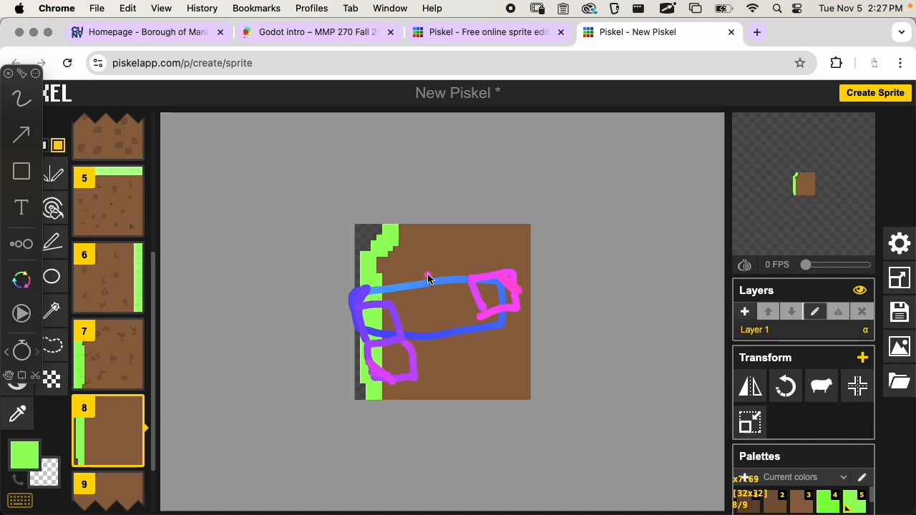
{"action": "key", "text": "ctrl"}
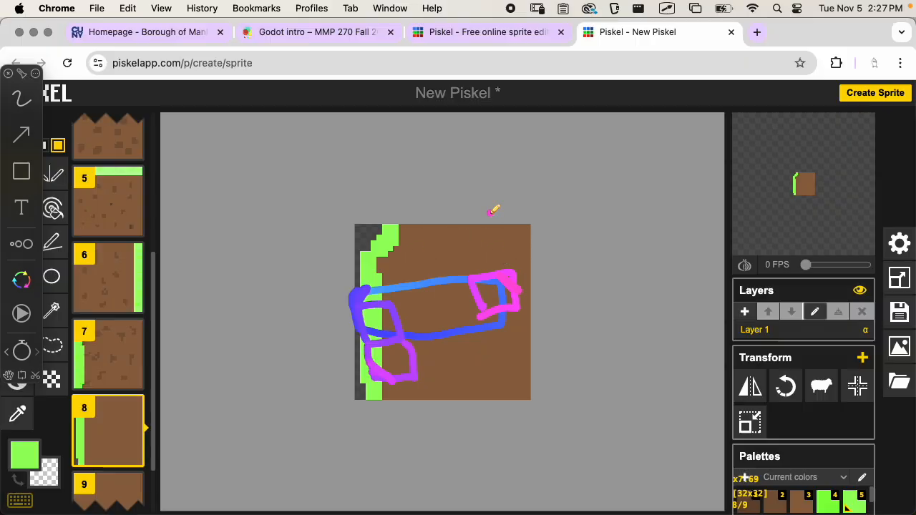
{"action": "key", "text": "ctrl"}
{"action": "left_click", "coordinate": [667, 8]}
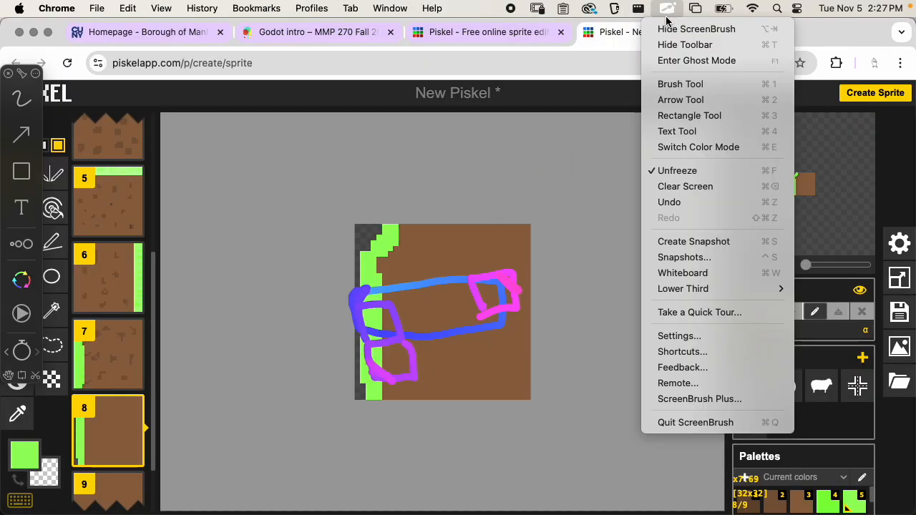
{"action": "left_click", "coordinate": [673, 29]}
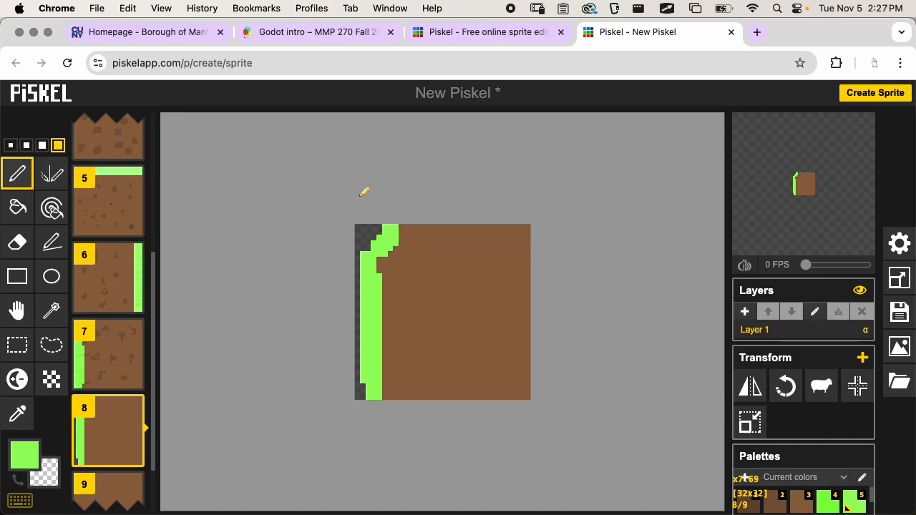
Step: Extend the light green grass strip from the upper-left corner across the eighth frame's top edge
{"action": "mouse_move", "coordinate": [401, 232]}
{"action": "left_mouse_down"}
{"action": "mouse_move", "coordinate": [534, 226]}
{"action": "mouse_move", "coordinate": [423, 235]}
{"action": "left_mouse_up"}
Step: Paint a light green strip along the ninth frame's top and right edges, erase the upper-right corner into a rounded shape, and save the sprite
{"action": "scroll", "coordinate": [126, 426], "scroll_direction": "down", "scroll_amount": 1}
{"action": "left_click", "coordinate": [115, 417]}
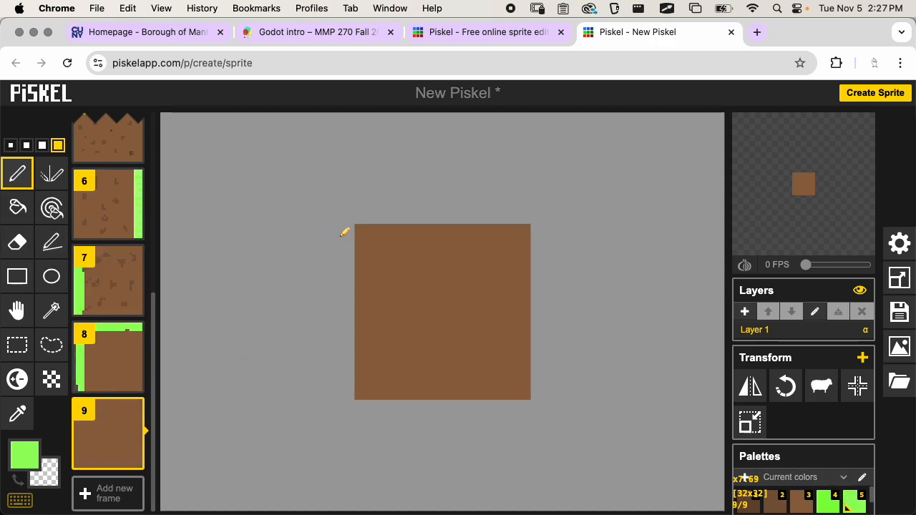
{"action": "mouse_move", "coordinate": [360, 237]}
{"action": "left_mouse_down"}
{"action": "mouse_move", "coordinate": [474, 231]}
{"action": "mouse_move", "coordinate": [513, 243]}
{"action": "mouse_move", "coordinate": [526, 272]}
{"action": "mouse_move", "coordinate": [525, 397]}
{"action": "left_mouse_up"}
{"action": "mouse_move", "coordinate": [521, 230]}
{"action": "right_mouse_down"}
{"action": "mouse_move", "coordinate": [520, 222]}
{"action": "mouse_move", "coordinate": [532, 232]}
{"action": "mouse_move", "coordinate": [510, 216]}
{"action": "right_mouse_up"}
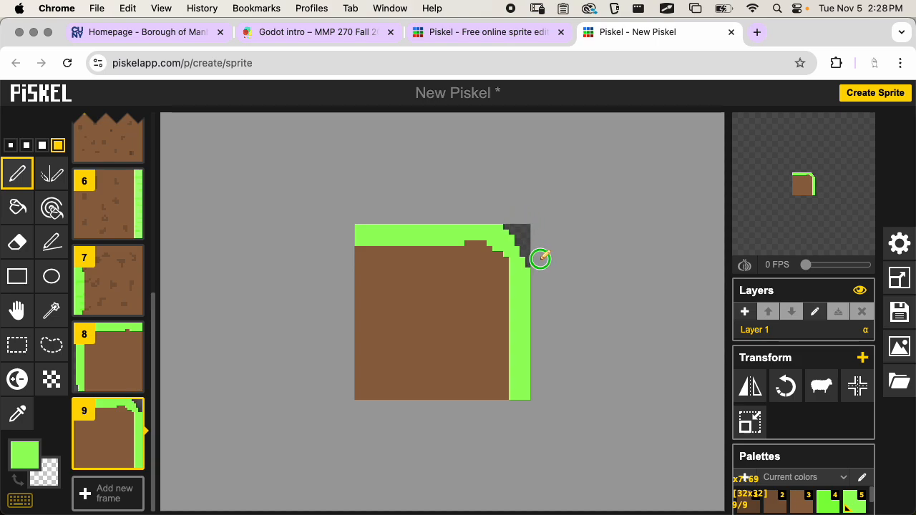
{"action": "right_click_drag", "start_coordinate": [541, 259], "coordinate": [590, 268]}
{"action": "key", "text": "super+s"}
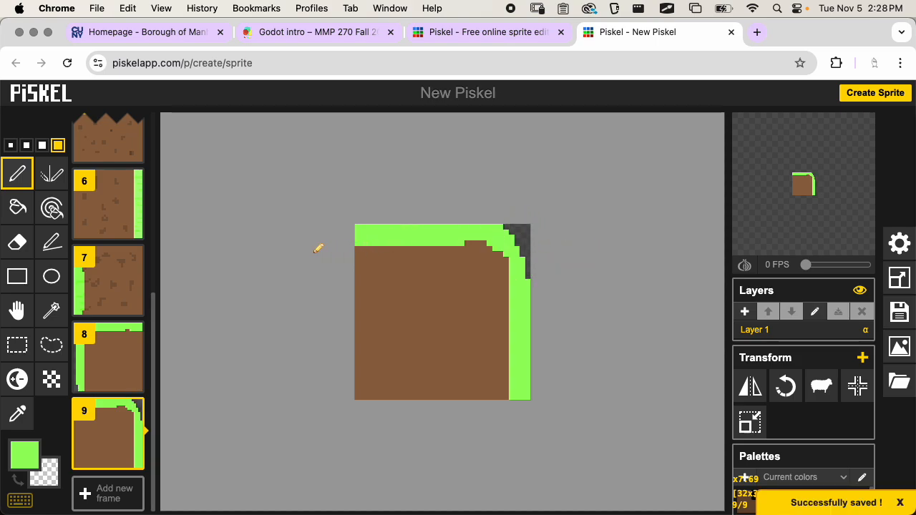
Step: Speckle the eighth frame's dirt and grass with darker patches using the Lighten tool at 1-pixel size, and save the sprite
{"action": "left_click", "coordinate": [121, 364]}
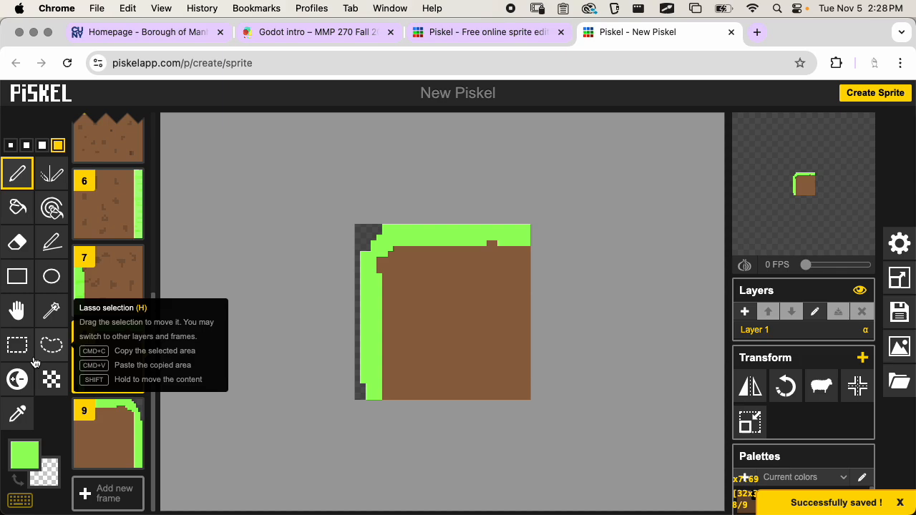
{"action": "left_click", "coordinate": [18, 378]}
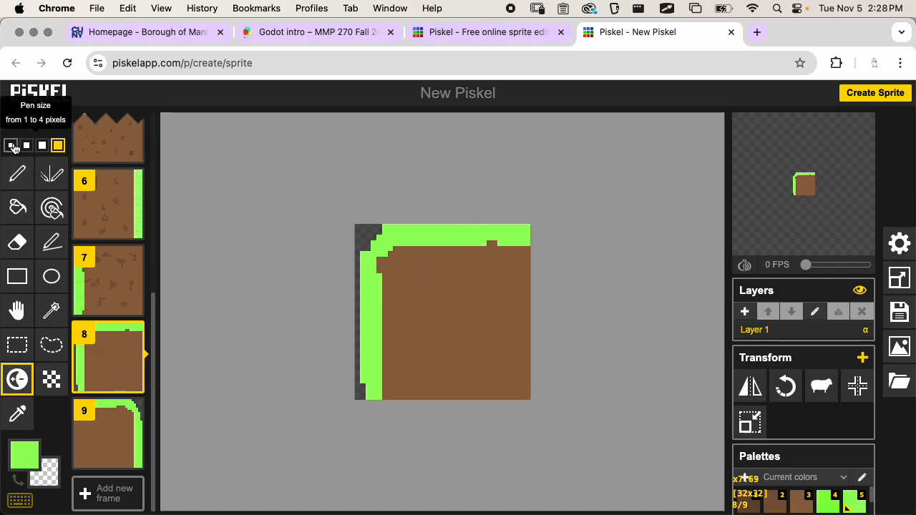
{"action": "left_click", "coordinate": [10, 145]}
{"action": "mouse_move", "coordinate": [426, 281]}
{"action": "left_mouse_down"}
{"action": "mouse_move", "coordinate": [466, 286]}
{"action": "mouse_move", "coordinate": [491, 308]}
{"action": "left_mouse_up"}
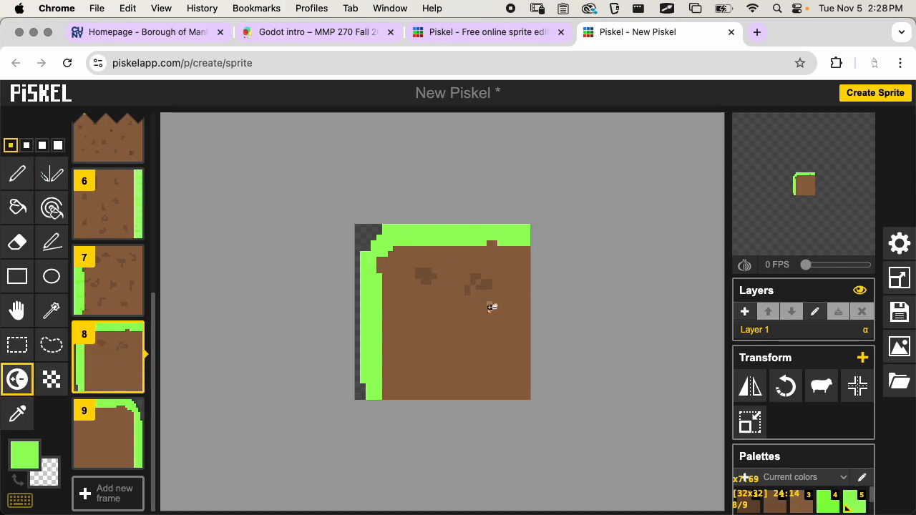
{"action": "mouse_move", "coordinate": [408, 346]}
{"action": "left_mouse_down"}
{"action": "mouse_move", "coordinate": [417, 340]}
{"action": "mouse_move", "coordinate": [373, 301]}
{"action": "mouse_move", "coordinate": [436, 232]}
{"action": "mouse_move", "coordinate": [488, 227]}
{"action": "left_mouse_up"}
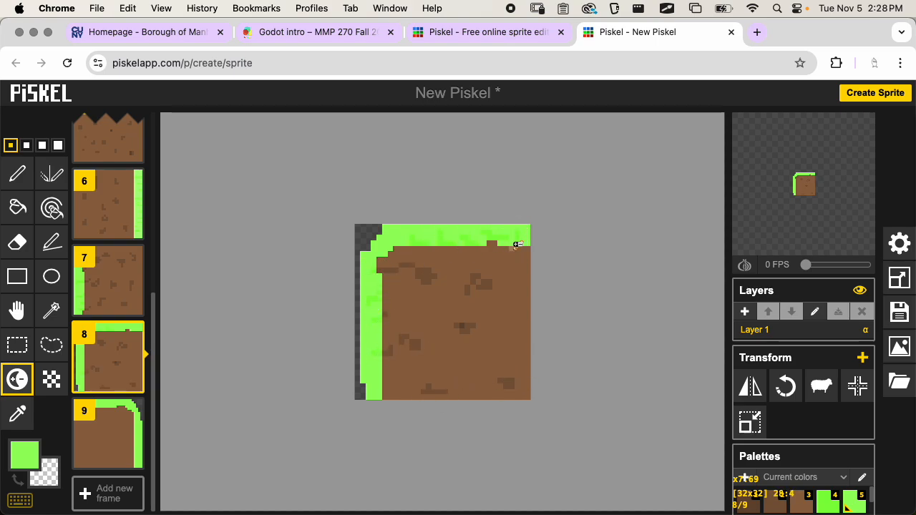
{"action": "key", "text": "ctrl+s"}
{"action": "scroll", "coordinate": [552, 241], "scroll_direction": "up", "scroll_amount": 3}
{"action": "scroll", "coordinate": [133, 411], "scroll_direction": "up", "scroll_amount": 1}
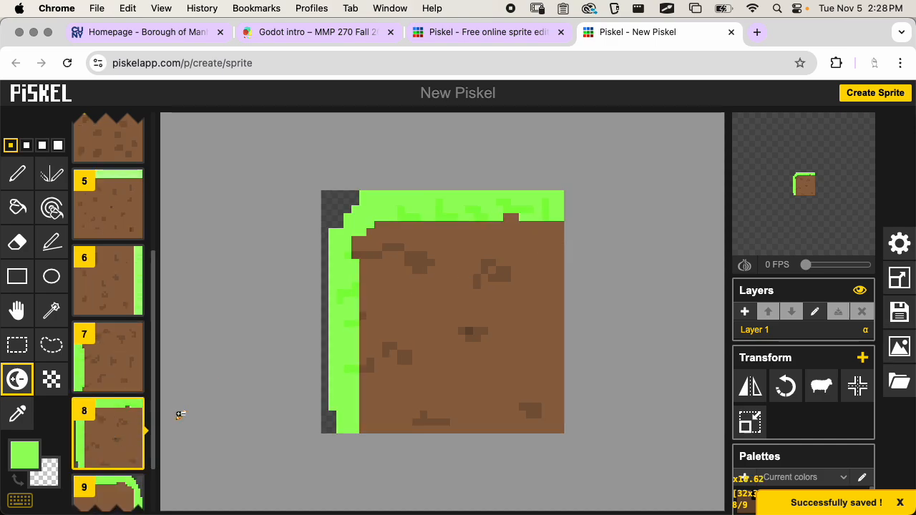
Step: Choose the dirt brown as primary color, speckle the ninth frame's dirt and grass with darker patches, and save the sprite
{"action": "scroll", "coordinate": [175, 372], "scroll_direction": "down", "scroll_amount": 3}
{"action": "scroll", "coordinate": [119, 378], "scroll_direction": "down", "scroll_amount": 2}
{"action": "left_click", "coordinate": [107, 428]}
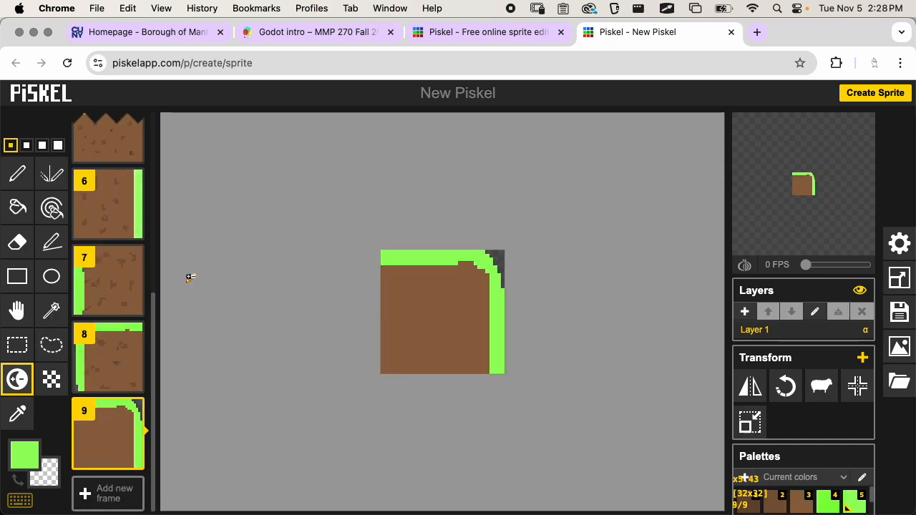
{"action": "left_click", "coordinate": [800, 505]}
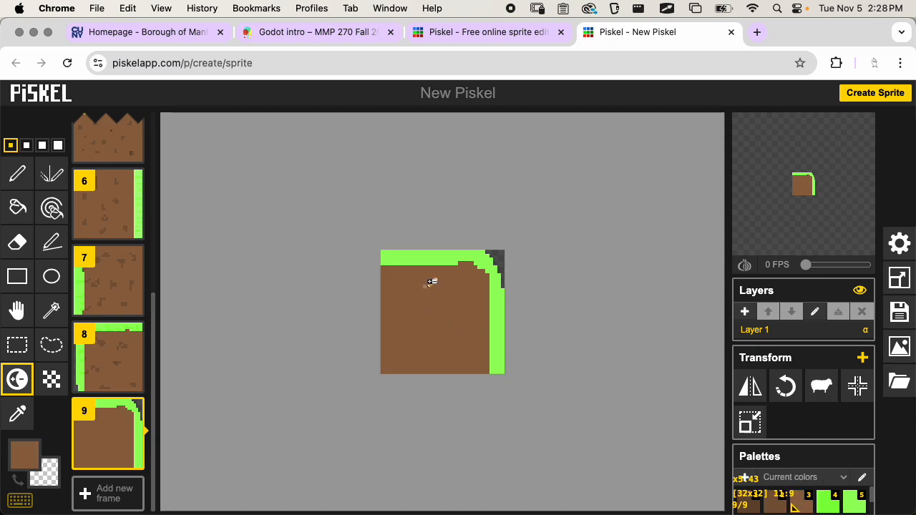
{"action": "scroll", "coordinate": [421, 332], "scroll_direction": "up", "scroll_amount": 3}
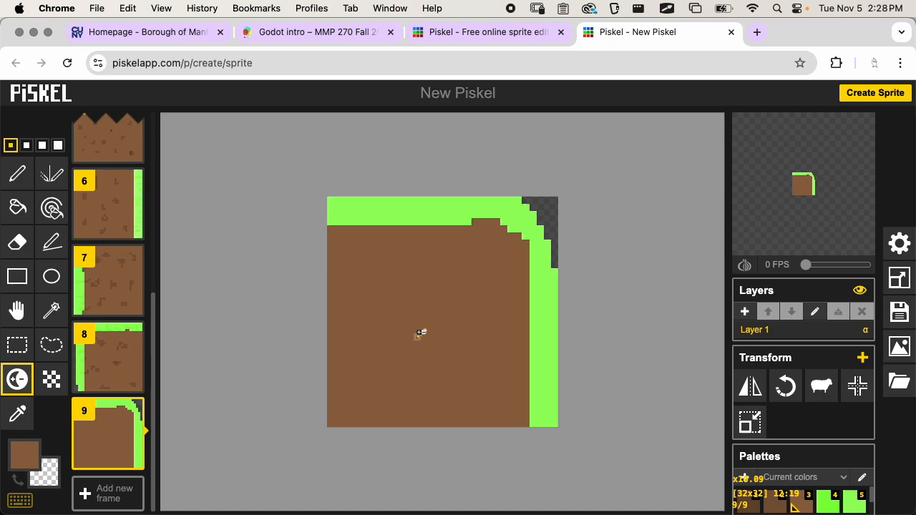
{"action": "left_click_drag", "start_coordinate": [401, 281], "coordinate": [411, 280]}
{"action": "left_click_drag", "start_coordinate": [468, 270], "coordinate": [482, 256]}
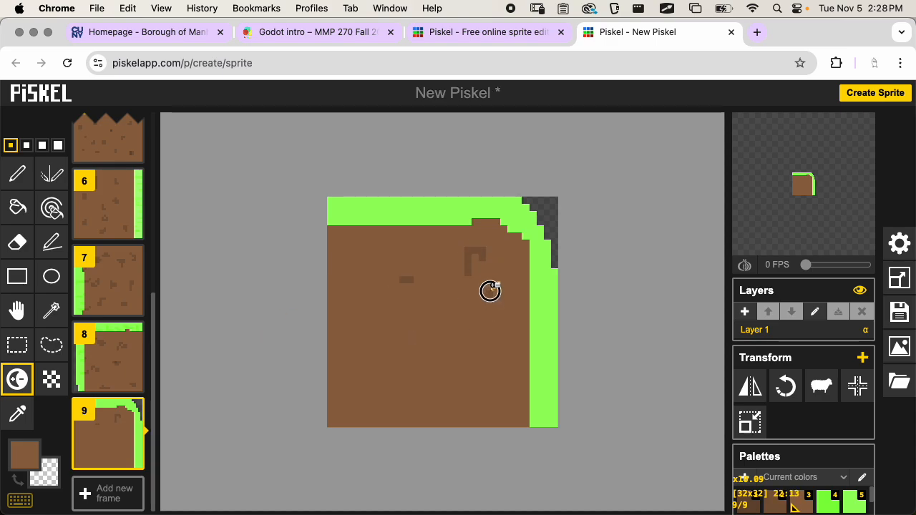
{"action": "left_click", "coordinate": [449, 347]}
{"action": "left_click", "coordinate": [378, 377]}
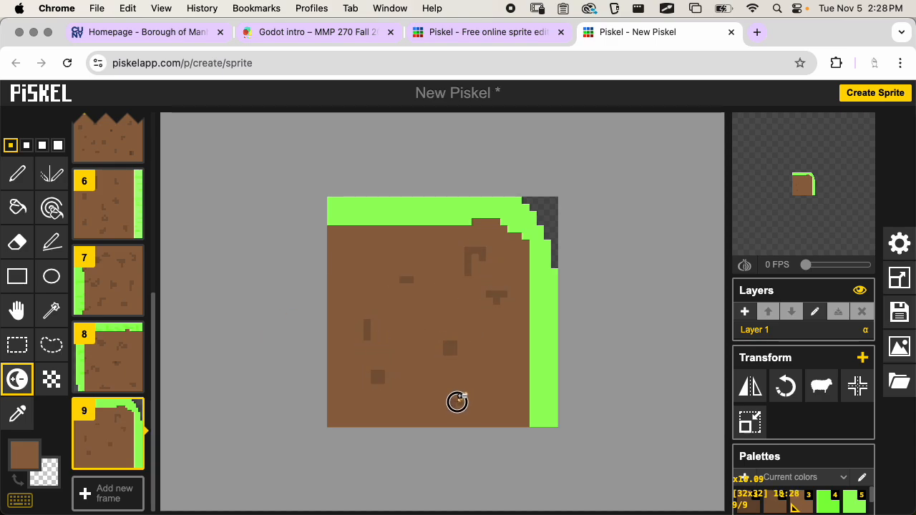
{"action": "left_click_drag", "start_coordinate": [376, 214], "coordinate": [367, 215]}
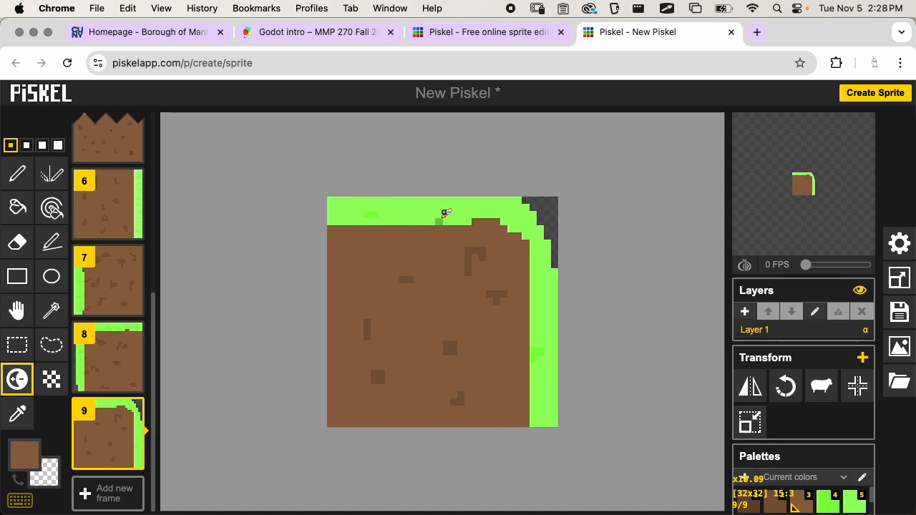
{"action": "key", "text": "super+s"}
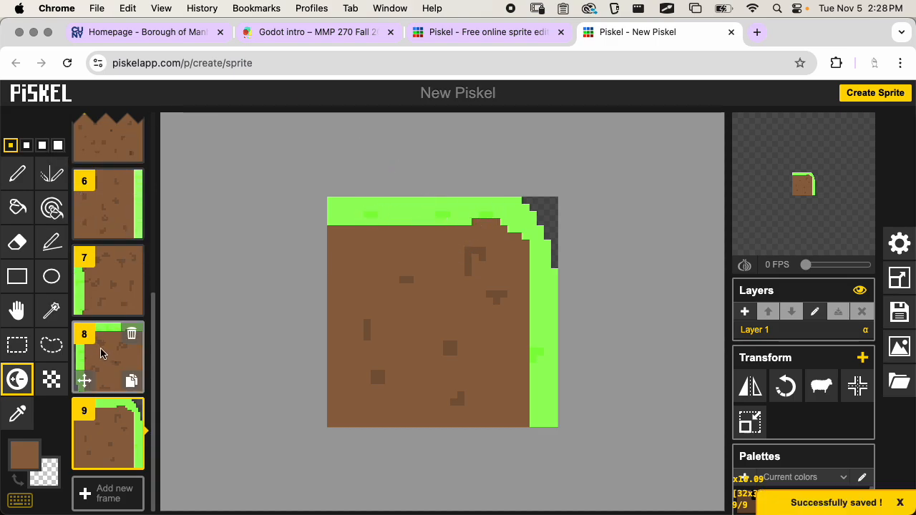
Step: Add a tenth frame, fill it with the dirt brown, and duplicate it three times to make frames 11 to 13
{"action": "mouse_move", "coordinate": [128, 315]}
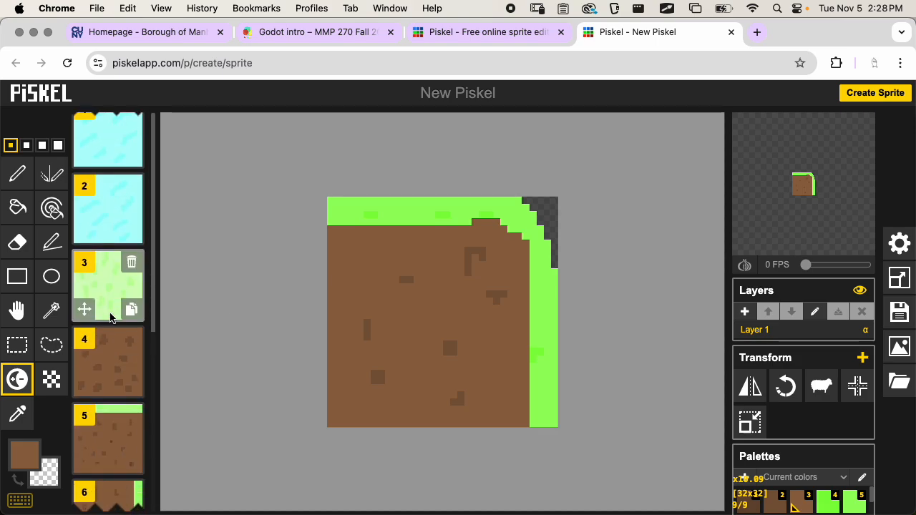
{"action": "left_click", "coordinate": [102, 494]}
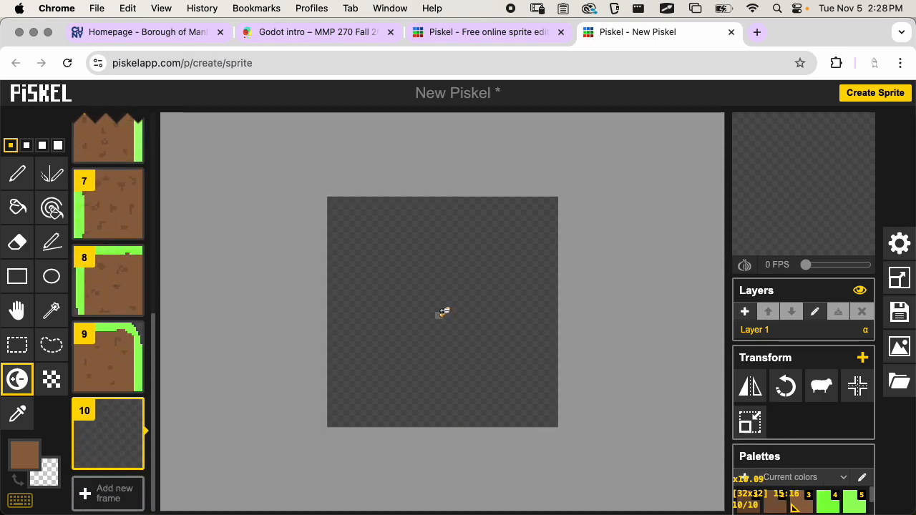
{"action": "key", "text": "b"}
{"action": "left_click", "coordinate": [442, 313]}
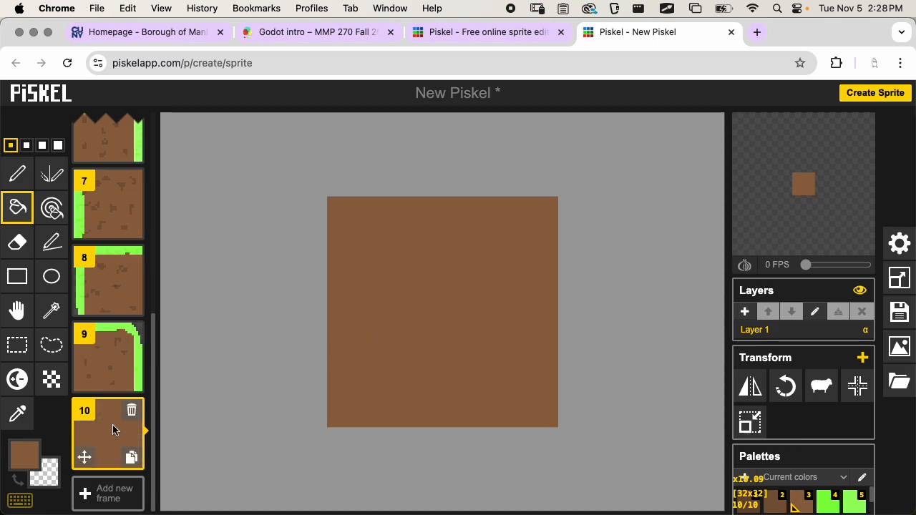
{"action": "left_click", "coordinate": [132, 458]}
{"action": "left_click", "coordinate": [132, 458]}
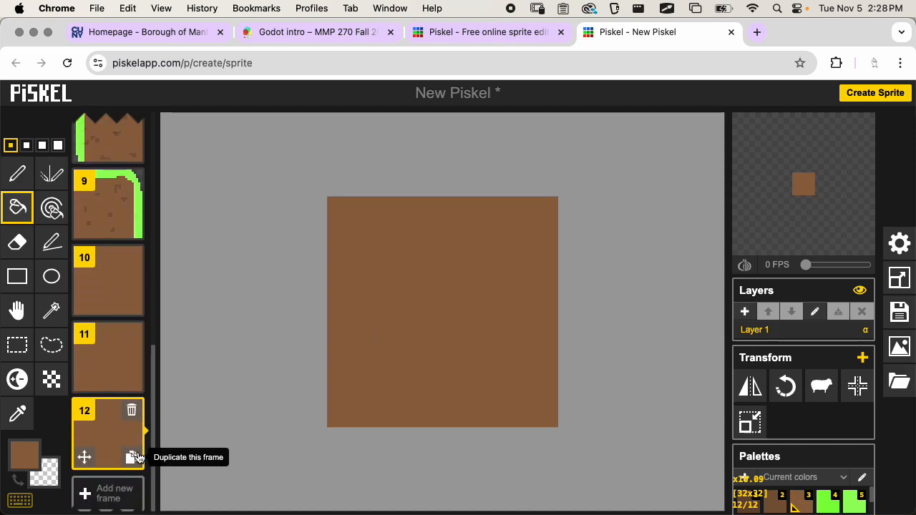
{"action": "left_click", "coordinate": [133, 458]}
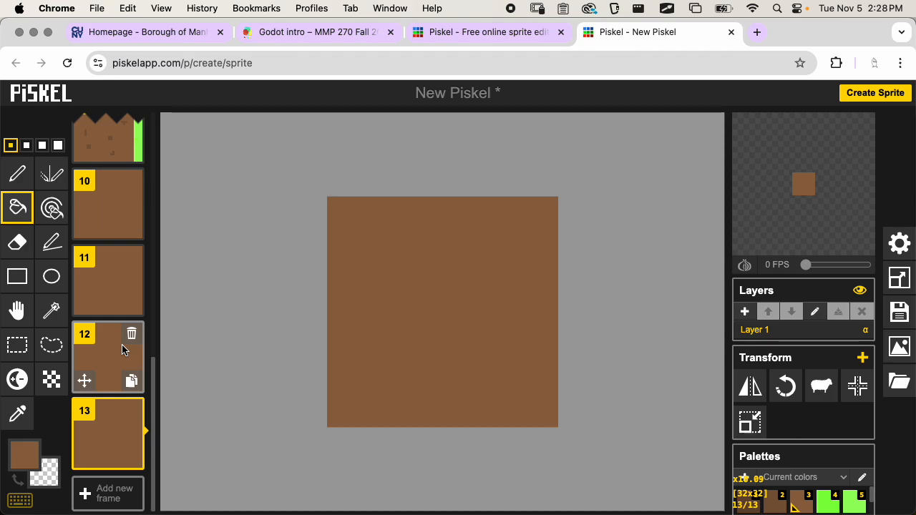
Step: Add a fourteenth frame, set the primary color to pale mint #e1ffee, and draw a filled cloud across the frame's middle
{"action": "left_click", "coordinate": [134, 490]}
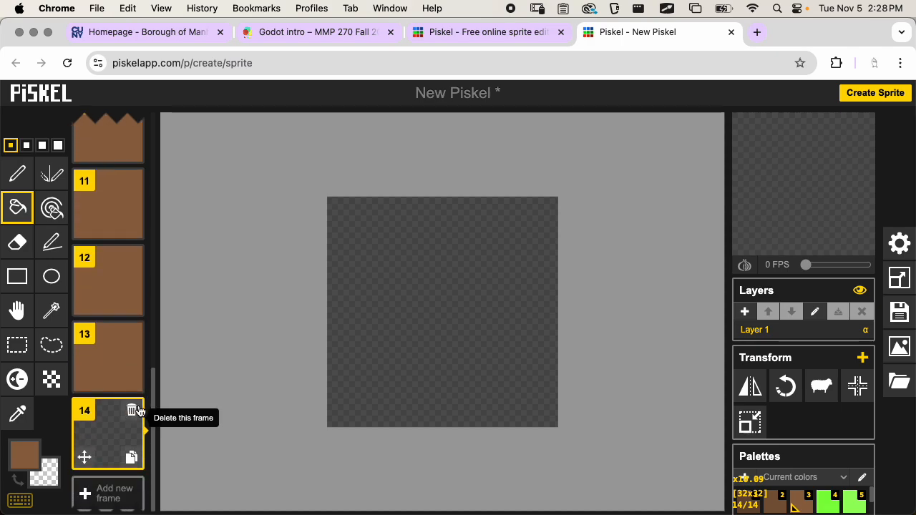
{"action": "left_click", "coordinate": [17, 174]}
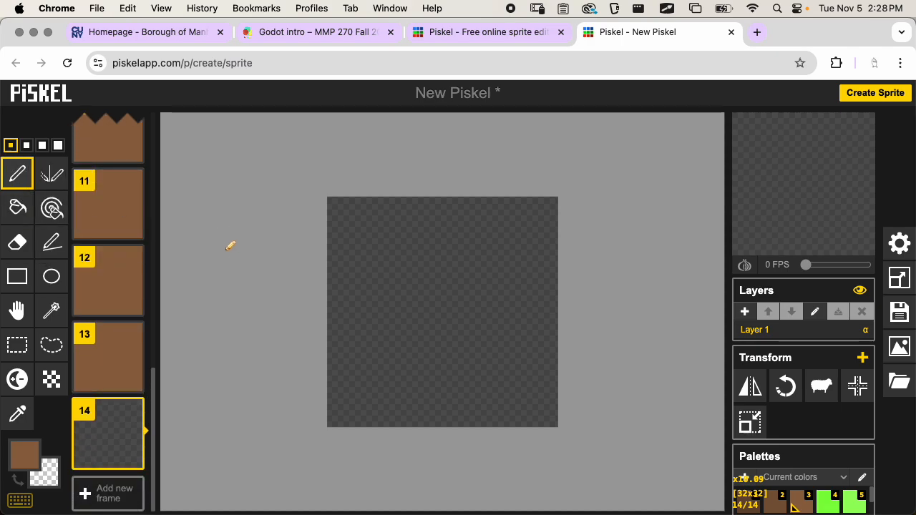
{"action": "left_click", "coordinate": [24, 453]}
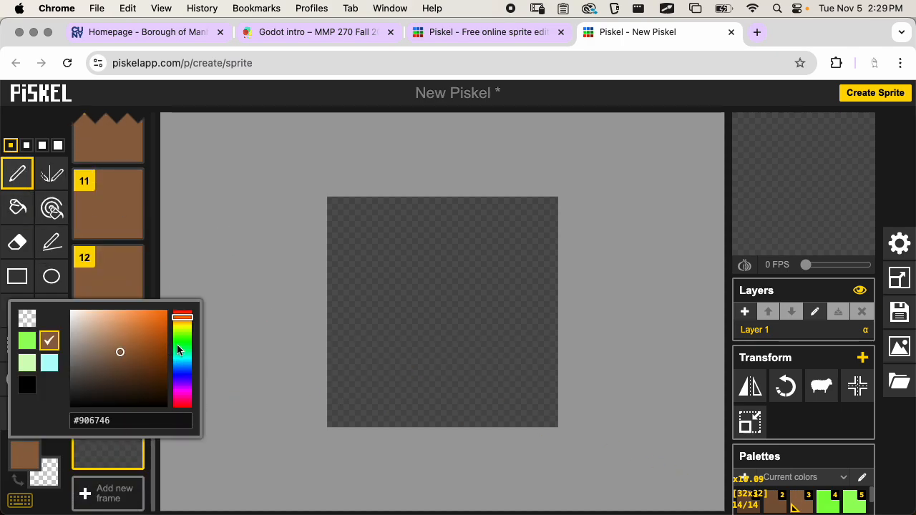
{"action": "left_click_drag", "start_coordinate": [177, 346], "coordinate": [179, 355]}
{"action": "left_click_drag", "start_coordinate": [127, 325], "coordinate": [81, 312]}
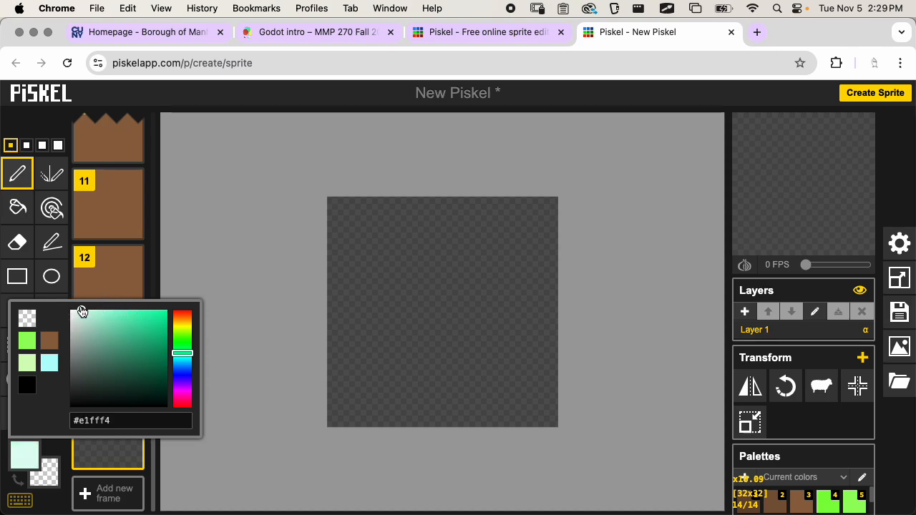
{"action": "left_click_drag", "start_coordinate": [172, 348], "coordinate": [180, 349]}
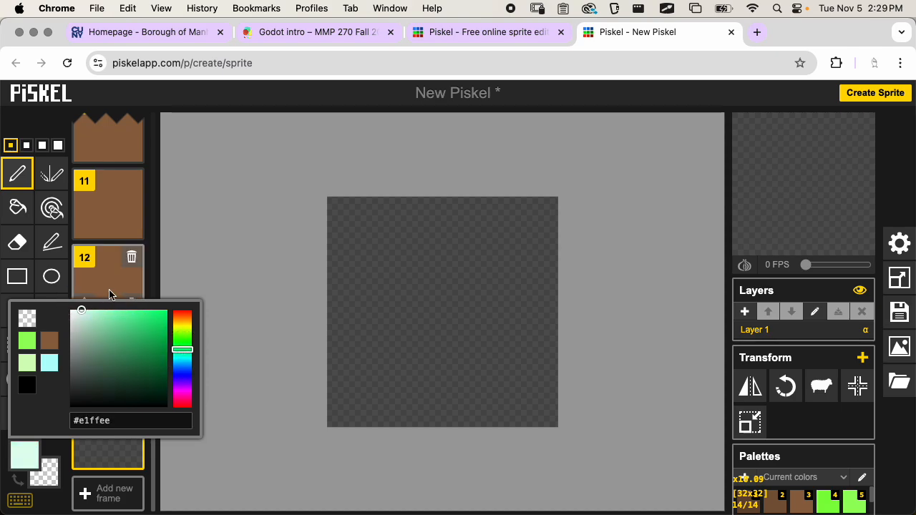
{"action": "mouse_move", "coordinate": [380, 346]}
{"action": "left_mouse_down"}
{"action": "mouse_move", "coordinate": [419, 355]}
{"action": "mouse_move", "coordinate": [465, 282]}
{"action": "mouse_move", "coordinate": [368, 272]}
{"action": "mouse_move", "coordinate": [369, 340]}
{"action": "mouse_move", "coordinate": [378, 346]}
{"action": "left_mouse_up"}
{"action": "key", "text": "b"}
{"action": "left_click", "coordinate": [392, 317]}
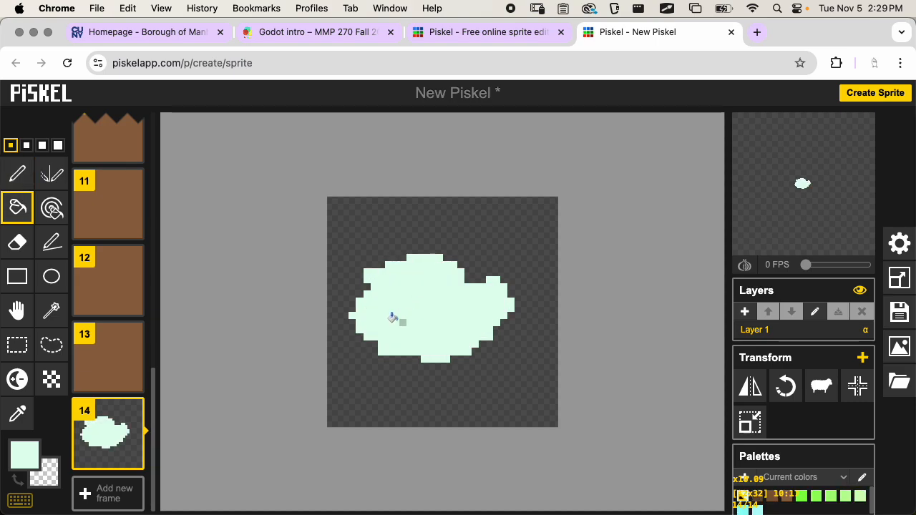
Step: Add a fifteenth frame and draw a larger, lumpier cloud in it, outlined and filled with the pale mint
{"action": "left_click", "coordinate": [89, 491]}
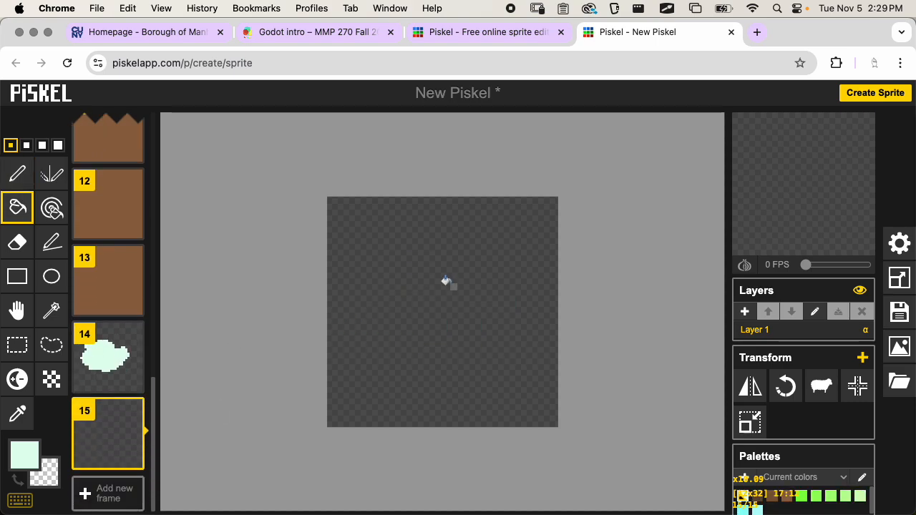
{"action": "key", "text": "p"}
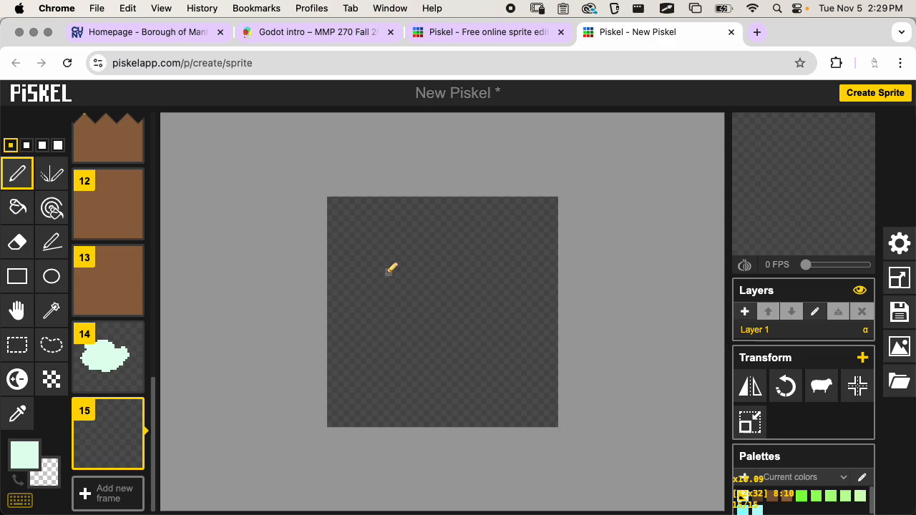
{"action": "mouse_move", "coordinate": [403, 272]}
{"action": "left_mouse_down"}
{"action": "mouse_move", "coordinate": [430, 248]}
{"action": "mouse_move", "coordinate": [523, 322]}
{"action": "mouse_move", "coordinate": [417, 330]}
{"action": "mouse_move", "coordinate": [353, 288]}
{"action": "mouse_move", "coordinate": [406, 267]}
{"action": "left_mouse_up"}
{"action": "key", "text": "b"}
{"action": "left_click", "coordinate": [432, 297]}
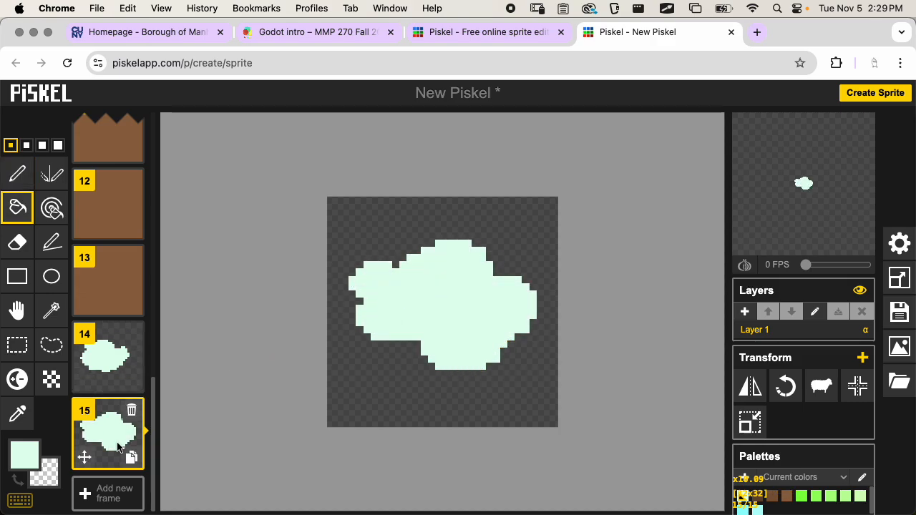
Step: Add a sixteenth frame and draw a third cloud with a raised bump at its upper left, filled with pale mint
{"action": "left_click", "coordinate": [107, 493]}
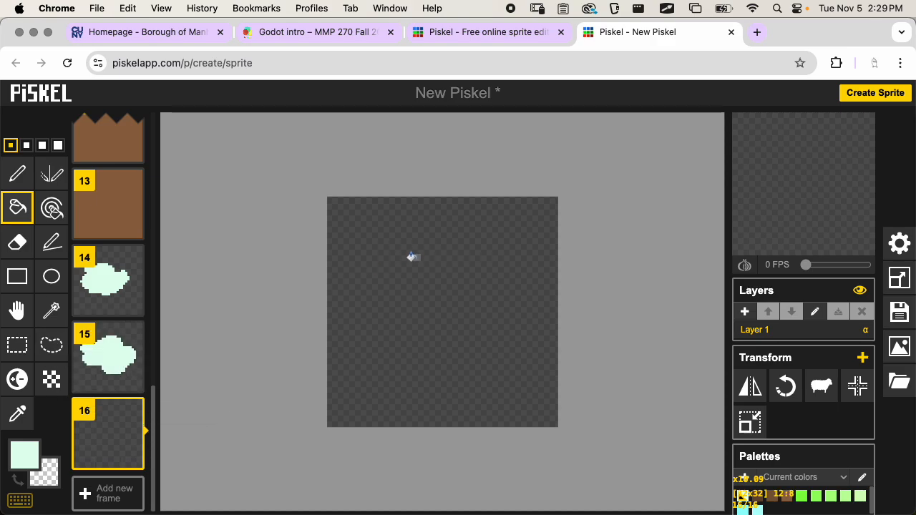
{"action": "key", "text": "o"}
{"action": "key", "text": "p"}
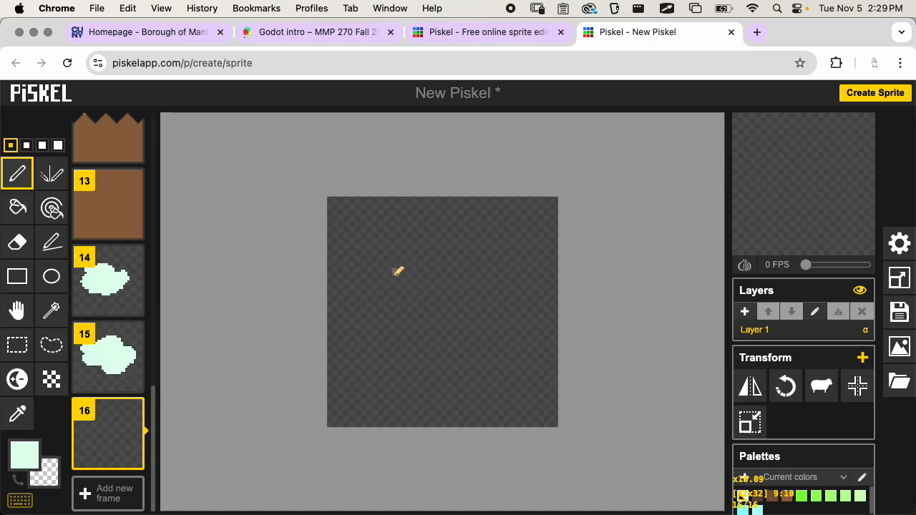
{"action": "mouse_move", "coordinate": [397, 272]}
{"action": "left_mouse_down"}
{"action": "mouse_move", "coordinate": [463, 272]}
{"action": "mouse_move", "coordinate": [434, 379]}
{"action": "mouse_move", "coordinate": [358, 289]}
{"action": "mouse_move", "coordinate": [401, 275]}
{"action": "left_mouse_up"}
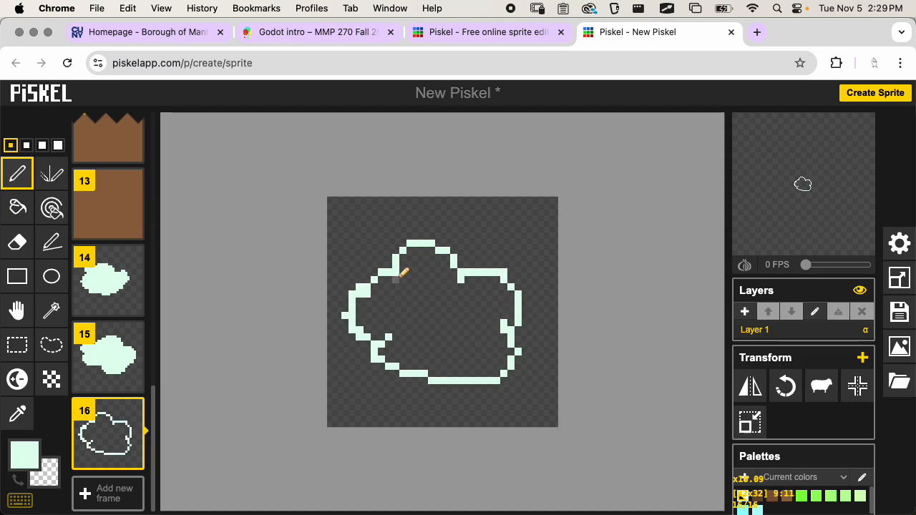
{"action": "key", "text": "b"}
{"action": "left_click", "coordinate": [378, 323]}
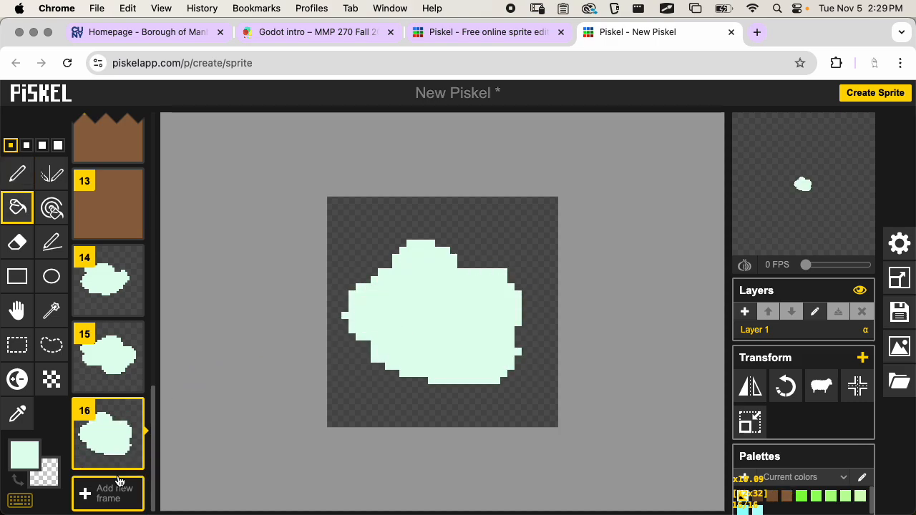
Step: Add a seventeenth frame, choose the dirt brown, and paint a narrow tree trunk that flares into wide roots along the bottom edge
{"action": "left_click", "coordinate": [111, 492]}
{"action": "scroll", "coordinate": [108, 432], "scroll_direction": "up", "scroll_amount": 2}
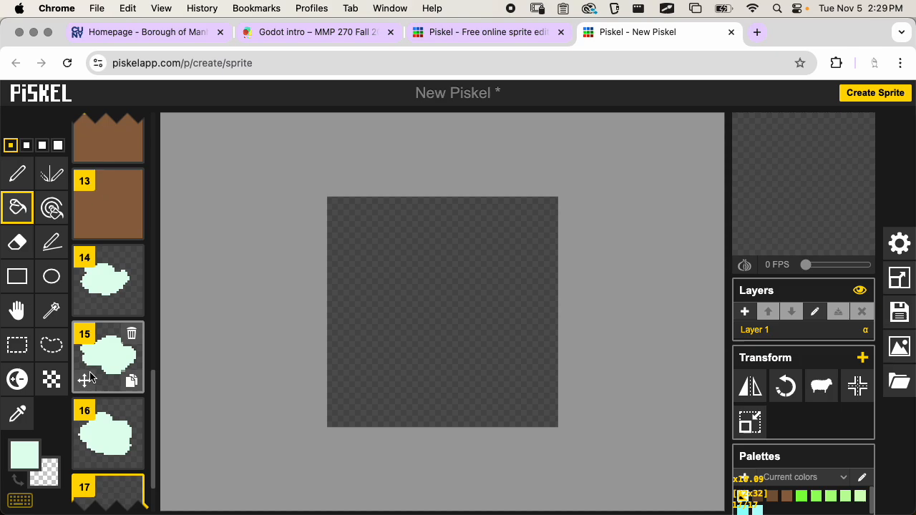
{"action": "scroll", "coordinate": [110, 436], "scroll_direction": "down", "scroll_amount": 2}
{"action": "scroll", "coordinate": [111, 433], "scroll_direction": "up", "scroll_amount": 2}
{"action": "scroll", "coordinate": [116, 428], "scroll_direction": "down", "scroll_amount": 2}
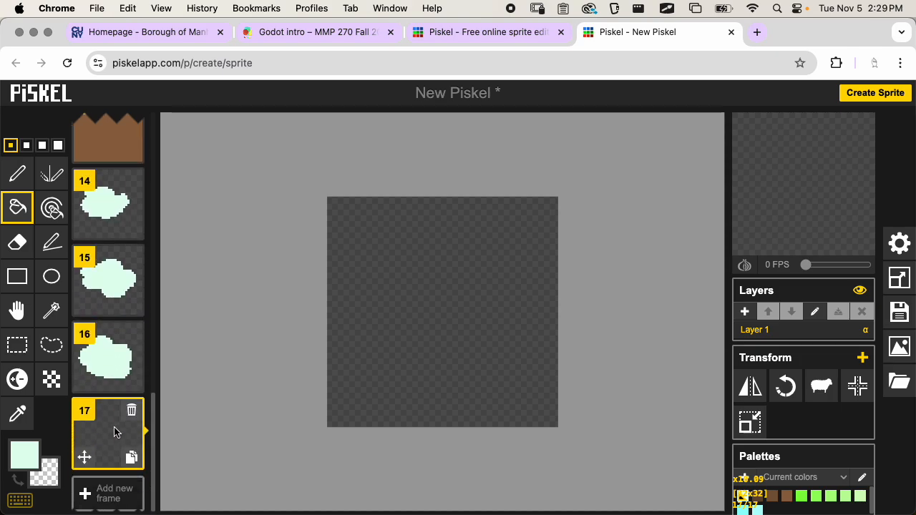
{"action": "left_click", "coordinate": [17, 174]}
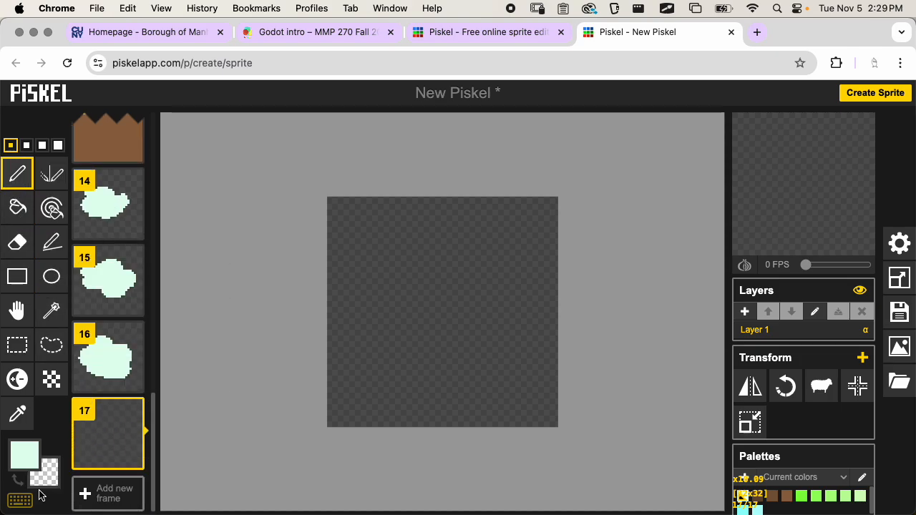
{"action": "left_click", "coordinate": [25, 454]}
{"action": "left_click", "coordinate": [33, 362]}
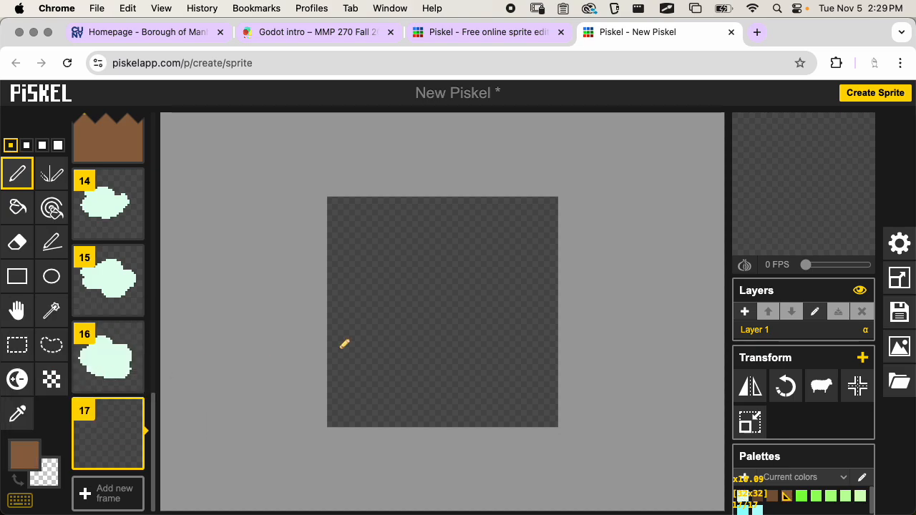
{"action": "mouse_move", "coordinate": [408, 394]}
{"action": "left_mouse_down"}
{"action": "mouse_move", "coordinate": [467, 395]}
{"action": "mouse_move", "coordinate": [447, 395]}
{"action": "left_mouse_up"}
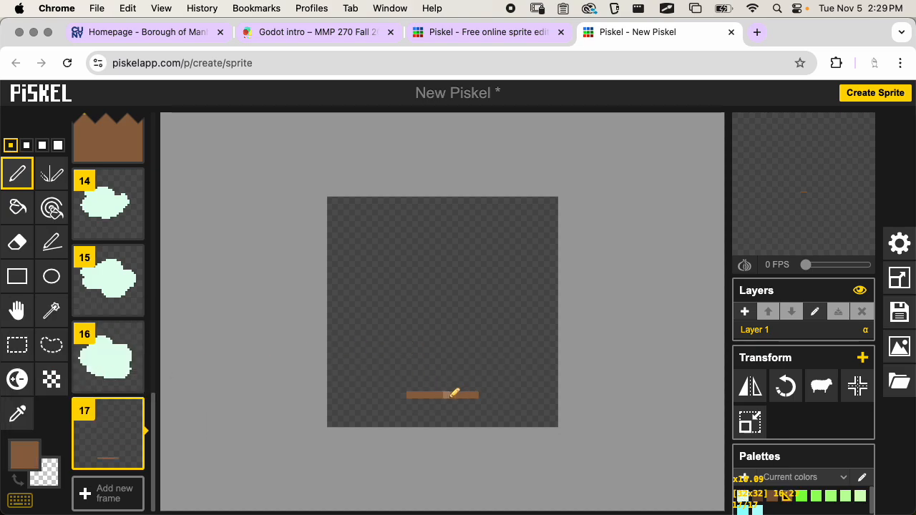
{"action": "mouse_move", "coordinate": [473, 392]}
{"action": "right_mouse_down"}
{"action": "mouse_move", "coordinate": [407, 394]}
{"action": "mouse_move", "coordinate": [419, 395]}
{"action": "right_mouse_up"}
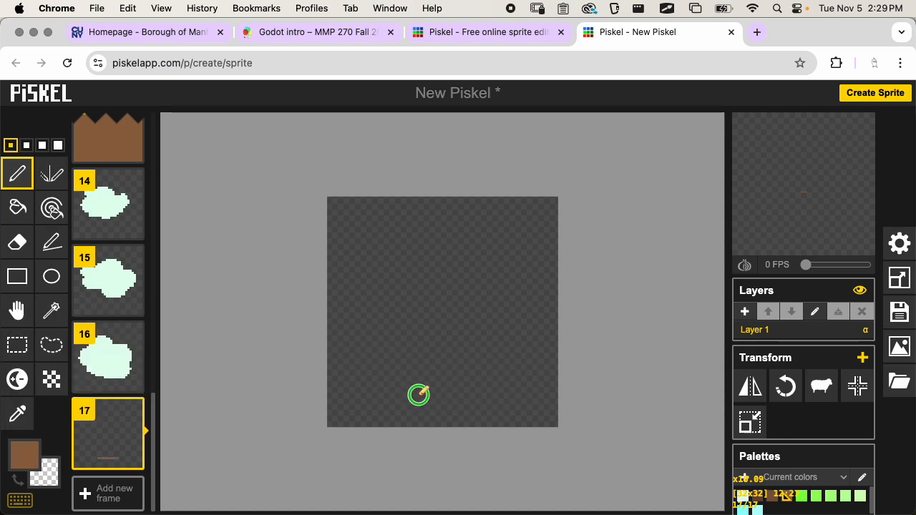
{"action": "mouse_move", "coordinate": [383, 422]}
{"action": "left_mouse_down"}
{"action": "mouse_move", "coordinate": [503, 416]}
{"action": "mouse_move", "coordinate": [509, 425]}
{"action": "mouse_move", "coordinate": [405, 413]}
{"action": "mouse_move", "coordinate": [500, 414]}
{"action": "mouse_move", "coordinate": [450, 360]}
{"action": "mouse_move", "coordinate": [434, 250]}
{"action": "mouse_move", "coordinate": [446, 385]}
{"action": "mouse_move", "coordinate": [426, 264]}
{"action": "mouse_move", "coordinate": [421, 400]}
{"action": "mouse_move", "coordinate": [441, 385]}
{"action": "mouse_move", "coordinate": [452, 405]}
{"action": "mouse_move", "coordinate": [443, 392]}
{"action": "left_mouse_up"}
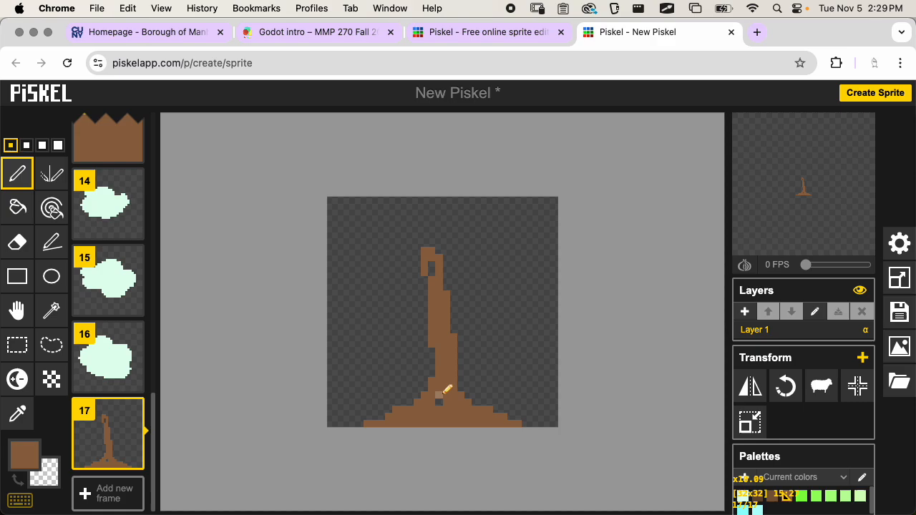
{"action": "left_click_drag", "start_coordinate": [434, 264], "coordinate": [438, 273]}
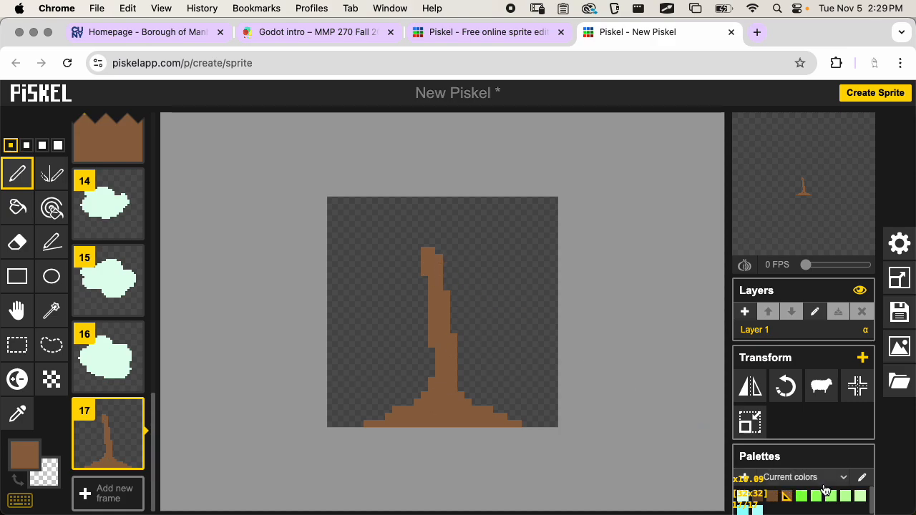
Step: Set the primary color to dark green #3e8d13 and paint a filled round canopy covering the upper part of the trunk
{"action": "left_click", "coordinate": [845, 495]}
{"action": "left_click", "coordinate": [26, 456]}
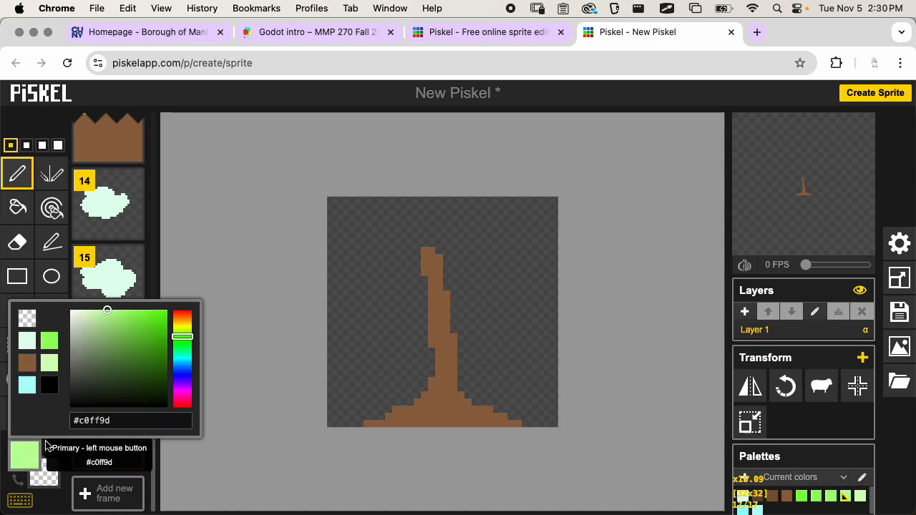
{"action": "left_click_drag", "start_coordinate": [153, 341], "coordinate": [154, 354]}
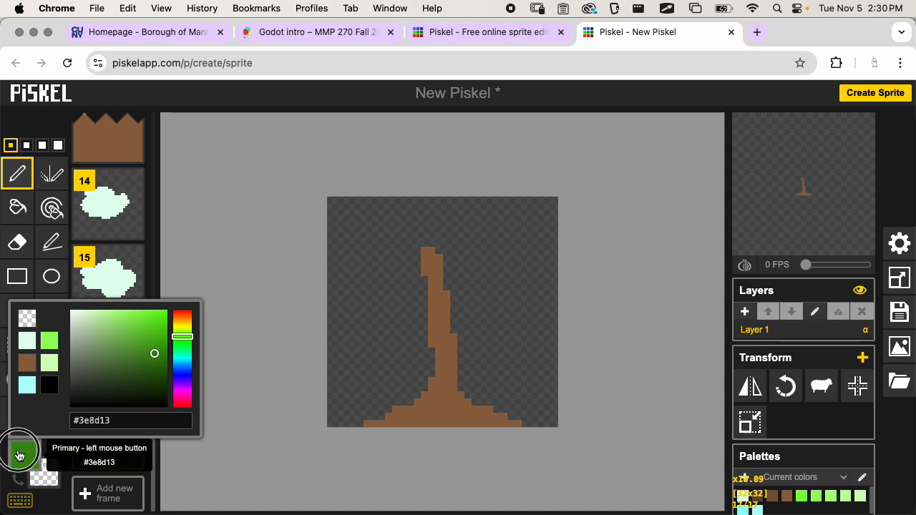
{"action": "mouse_move", "coordinate": [455, 320]}
{"action": "left_mouse_down"}
{"action": "mouse_move", "coordinate": [436, 225]}
{"action": "mouse_move", "coordinate": [425, 311]}
{"action": "mouse_move", "coordinate": [394, 301]}
{"action": "mouse_move", "coordinate": [474, 235]}
{"action": "mouse_move", "coordinate": [469, 315]}
{"action": "left_mouse_up"}
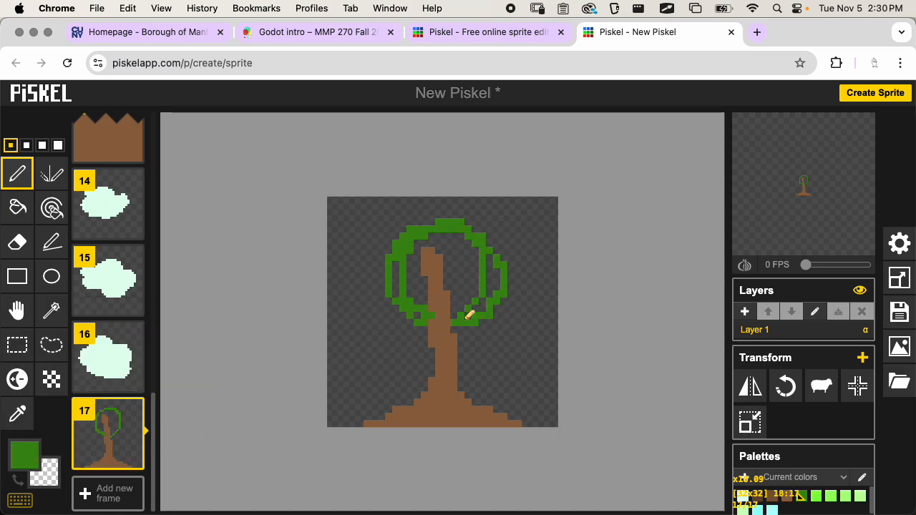
{"action": "key", "text": "b"}
{"action": "left_click", "coordinate": [462, 266]}
{"action": "left_click", "coordinate": [487, 269]}
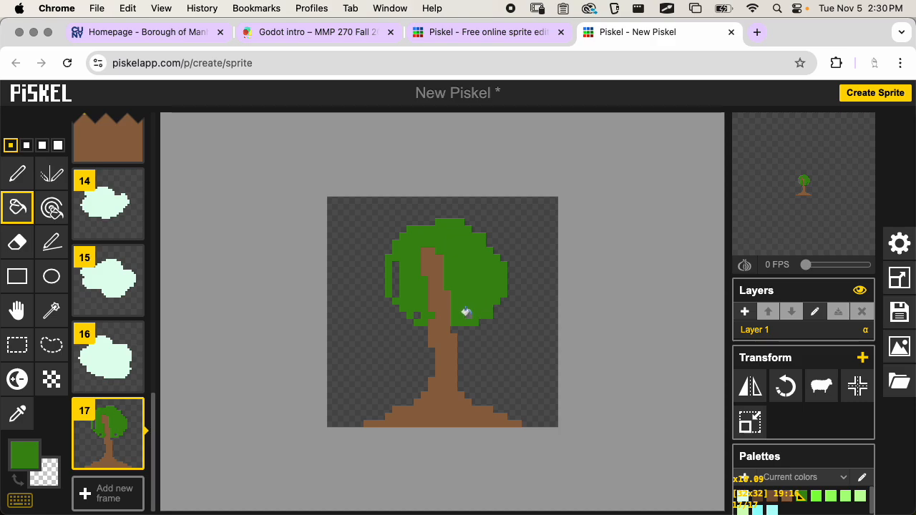
{"action": "left_click", "coordinate": [393, 278]}
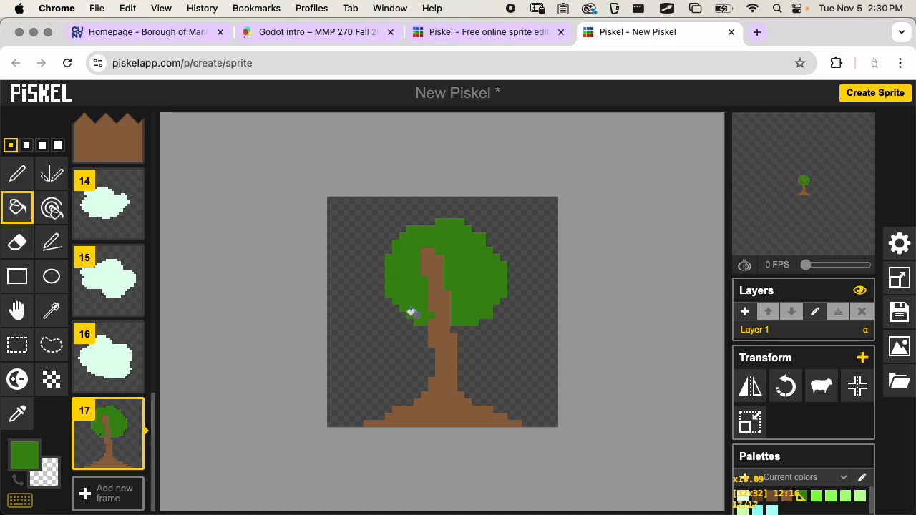
{"action": "key", "text": "p"}
{"action": "left_click_drag", "start_coordinate": [435, 254], "coordinate": [443, 290]}
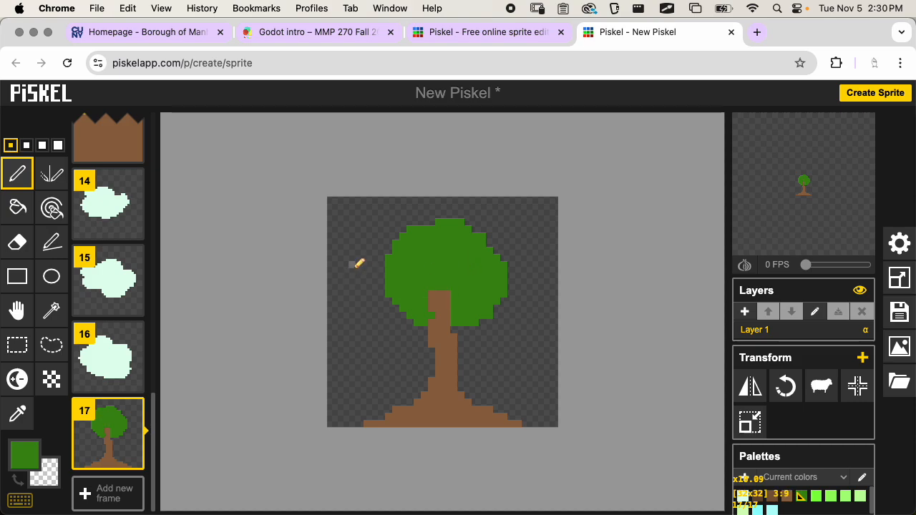
Step: Add an eighteenth frame and draw a dark green flower stem with a hooked top and a filled leaf clump at its base
{"action": "left_click", "coordinate": [129, 493]}
{"action": "scroll", "coordinate": [129, 429], "scroll_direction": "down", "scroll_amount": 3}
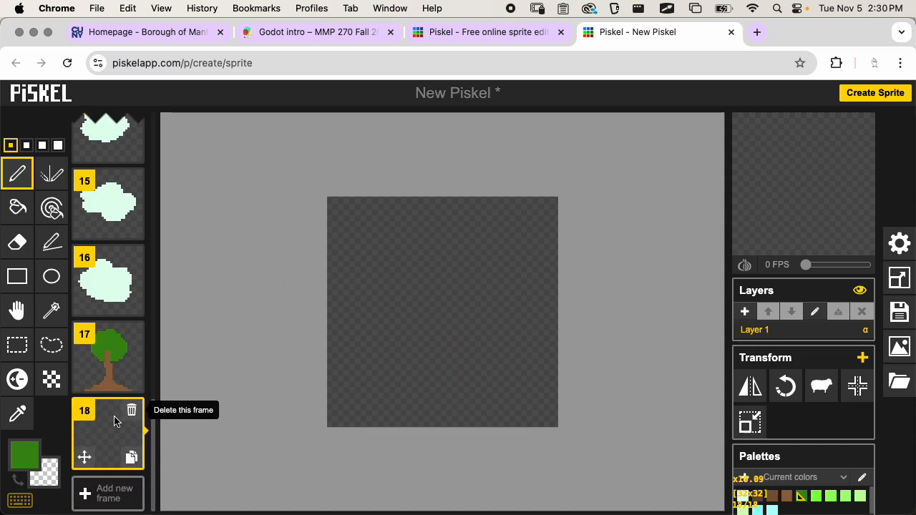
{"action": "left_click_drag", "start_coordinate": [438, 378], "coordinate": [454, 271]}
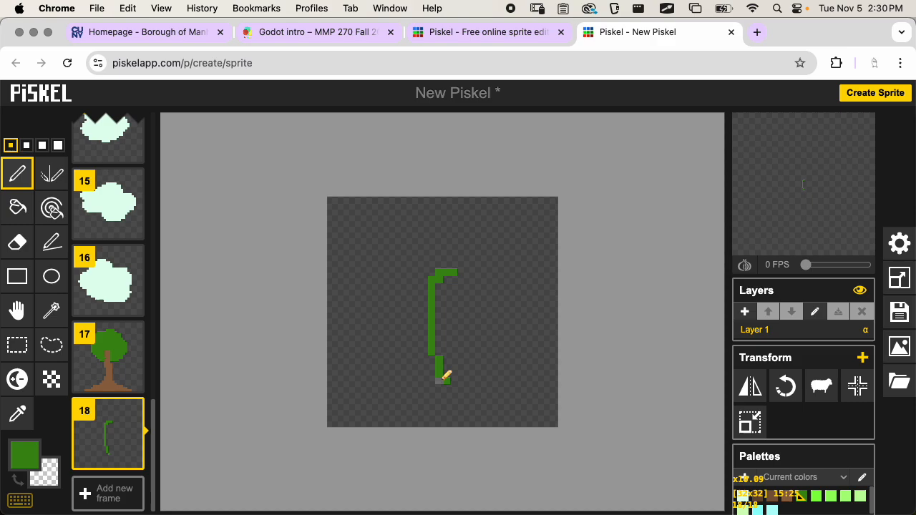
{"action": "mouse_move", "coordinate": [442, 375]}
{"action": "left_mouse_down"}
{"action": "mouse_move", "coordinate": [465, 358]}
{"action": "mouse_move", "coordinate": [450, 392]}
{"action": "mouse_move", "coordinate": [443, 374]}
{"action": "mouse_move", "coordinate": [471, 379]}
{"action": "left_mouse_up"}
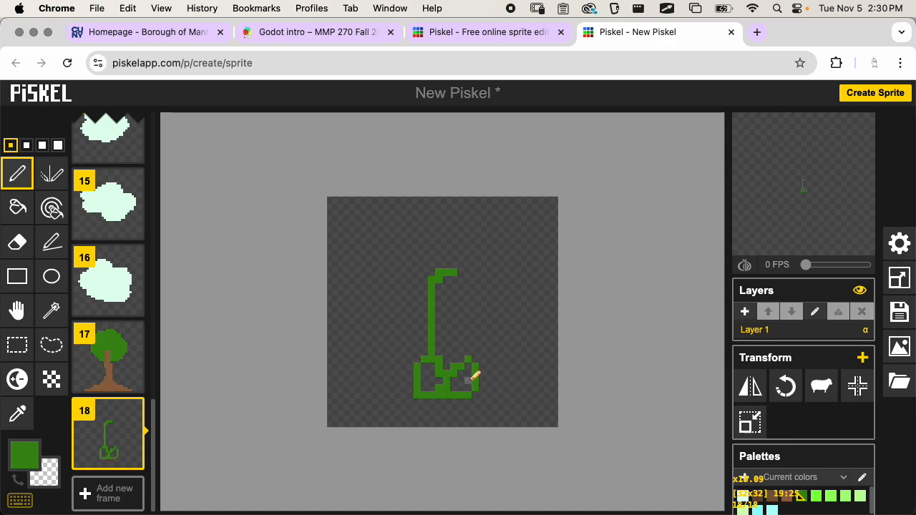
{"action": "key", "text": "b"}
{"action": "left_click", "coordinate": [464, 377]}
{"action": "left_click", "coordinate": [428, 380]}
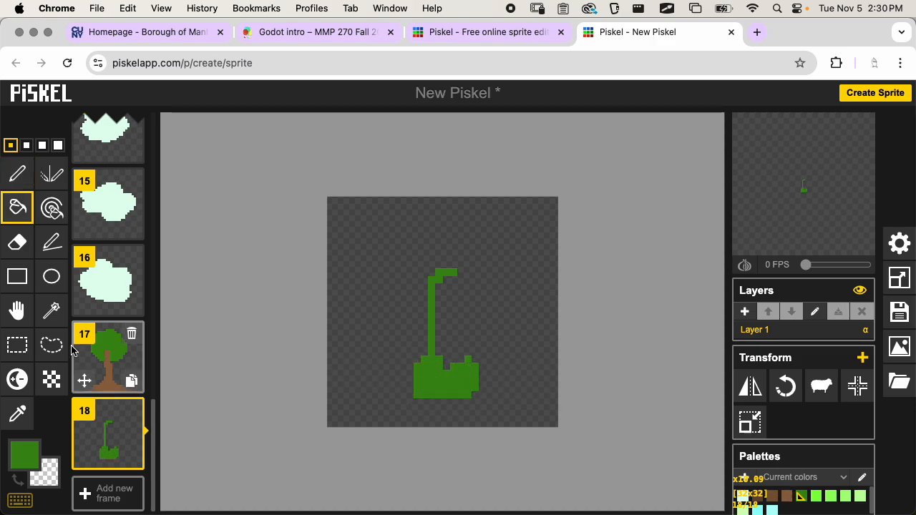
Step: Set the primary color to light purple #e283ff, paint a filled multi-petal blossom around the stem's top, and save the sprite
{"action": "left_click", "coordinate": [25, 452]}
{"action": "left_click_drag", "start_coordinate": [183, 335], "coordinate": [187, 395]}
{"action": "left_click", "coordinate": [117, 310]}
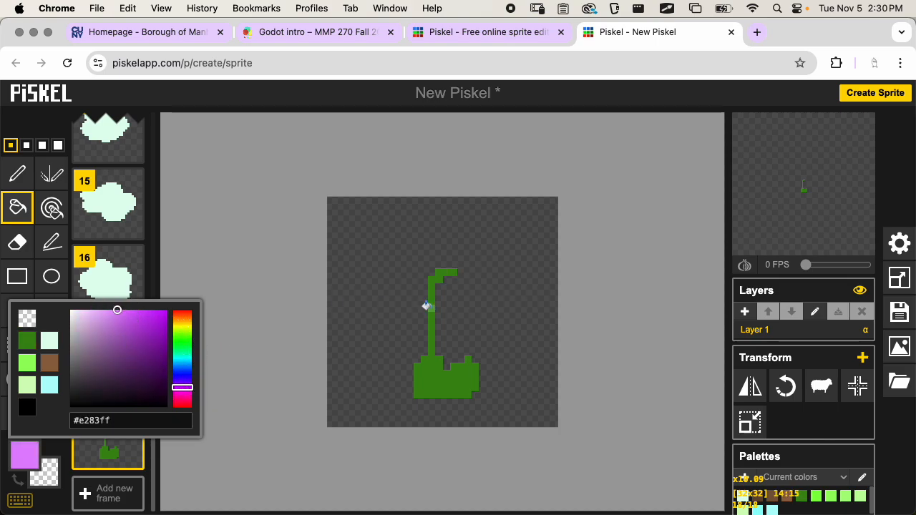
{"action": "key", "text": "p"}
{"action": "mouse_move", "coordinate": [428, 312]}
{"action": "left_mouse_down"}
{"action": "mouse_move", "coordinate": [399, 276]}
{"action": "mouse_move", "coordinate": [441, 233]}
{"action": "mouse_move", "coordinate": [497, 281]}
{"action": "mouse_move", "coordinate": [443, 313]}
{"action": "left_mouse_up"}
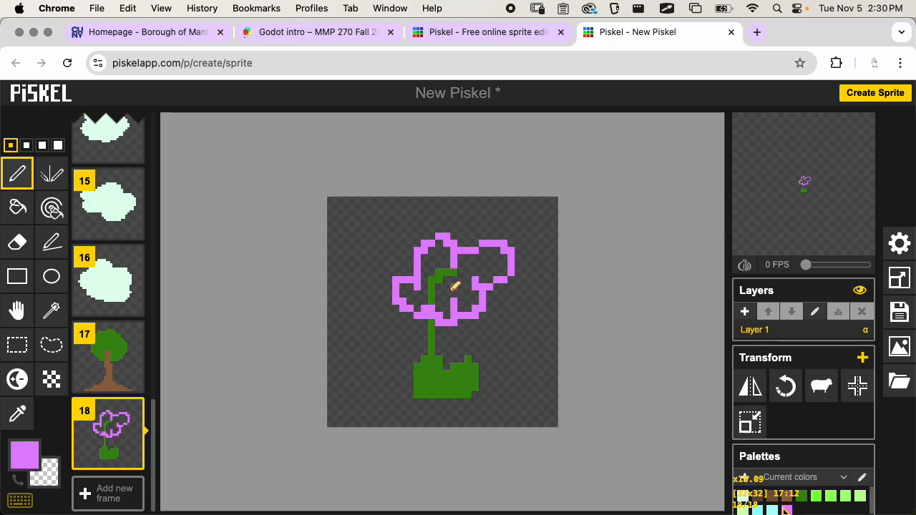
{"action": "key", "text": "b"}
{"action": "left_click", "coordinate": [461, 271]}
{"action": "left_click", "coordinate": [437, 263]}
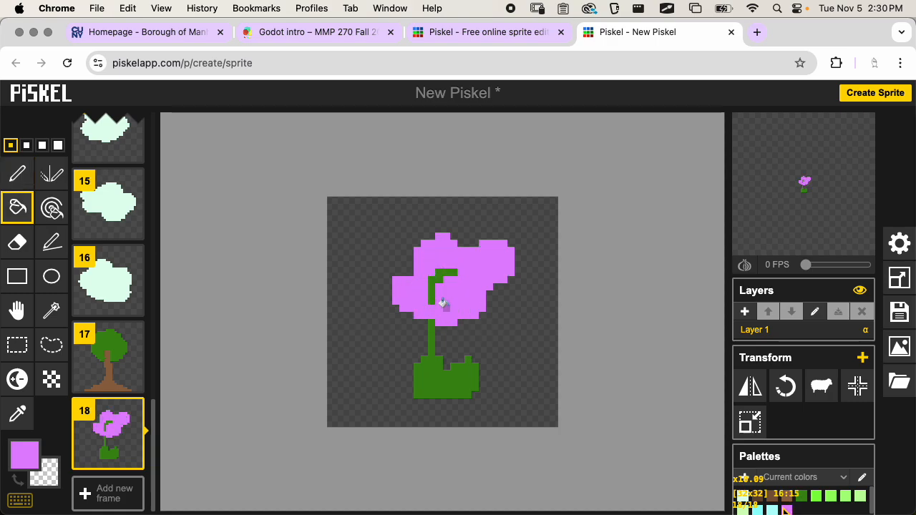
{"action": "key", "text": "super+s"}
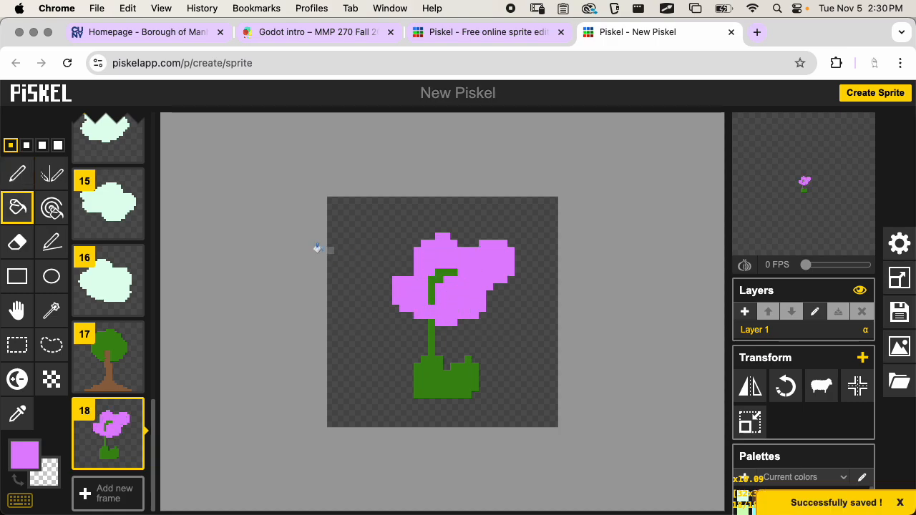
Step: Move the flower in frame 18 down so its leaf clump rests on the canvas's lower edge, and save the sprite
{"action": "left_click", "coordinate": [17, 310]}
{"action": "left_click_drag", "start_coordinate": [470, 299], "coordinate": [461, 330]}
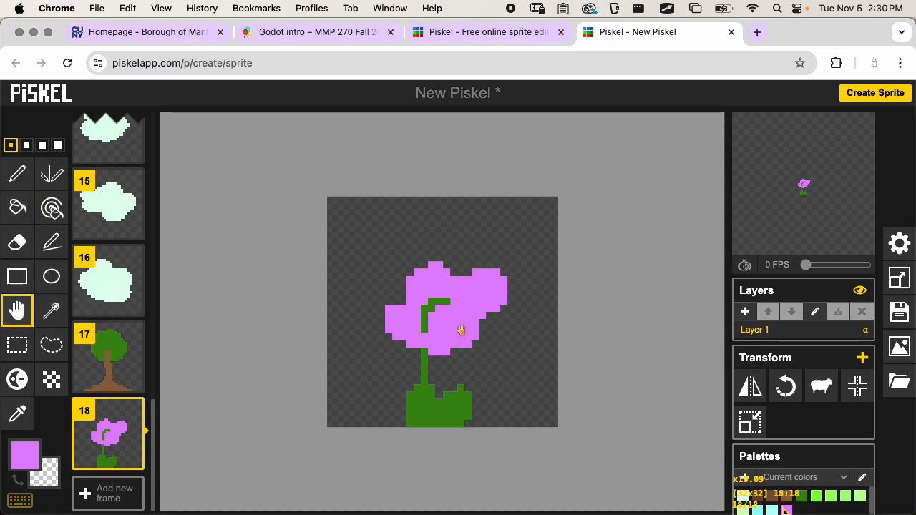
{"action": "key", "text": "super+s"}
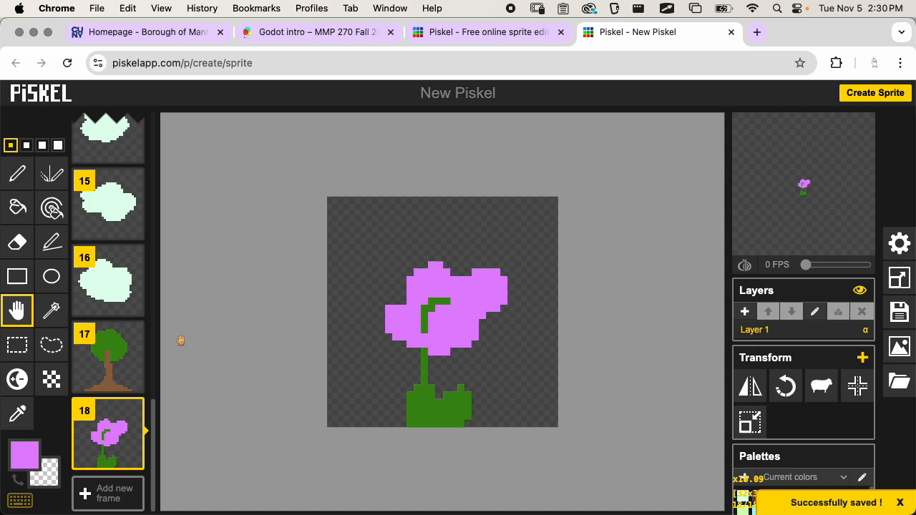
Step: Duplicate the second water frame so the copy becomes frame 3
{"action": "scroll", "coordinate": [138, 217], "scroll_direction": "up", "scroll_amount": 10}
{"action": "scroll", "coordinate": [138, 217], "scroll_direction": "up", "scroll_amount": 5}
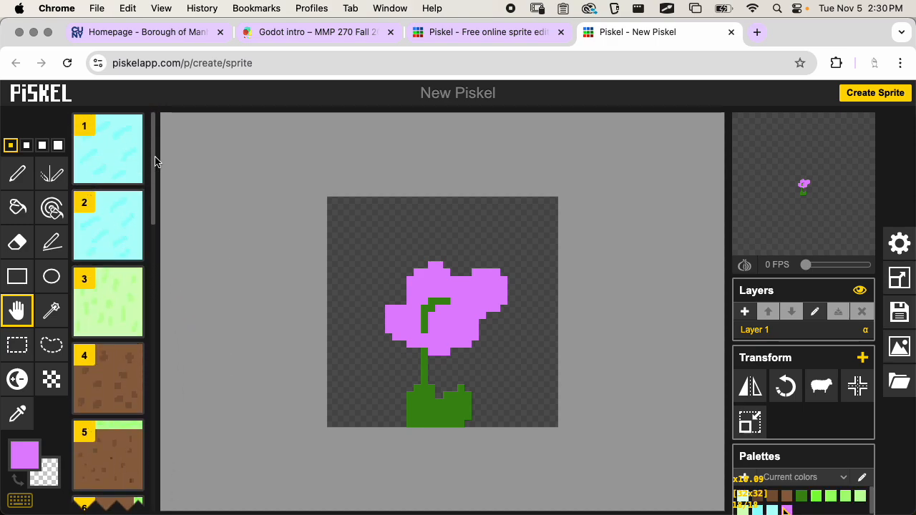
{"action": "left_click_drag", "start_coordinate": [156, 158], "coordinate": [152, 404]}
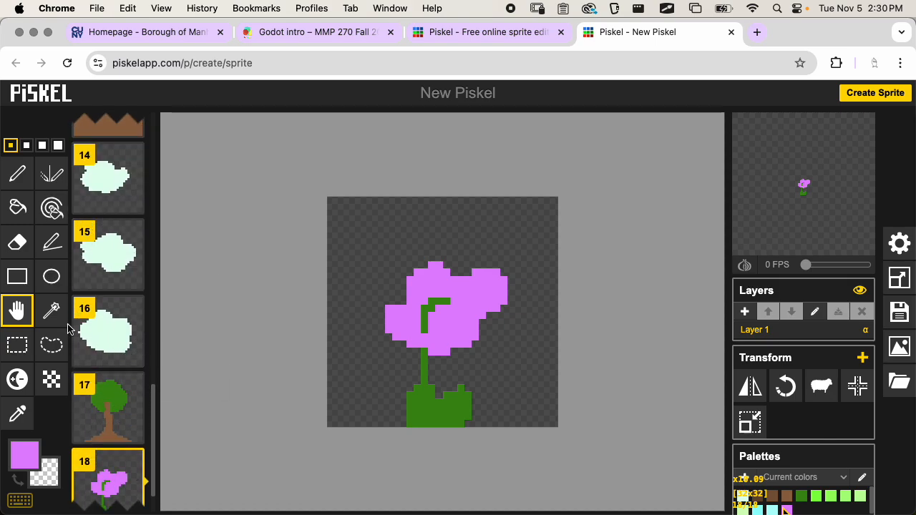
{"action": "left_click_drag", "start_coordinate": [153, 411], "coordinate": [148, 133]}
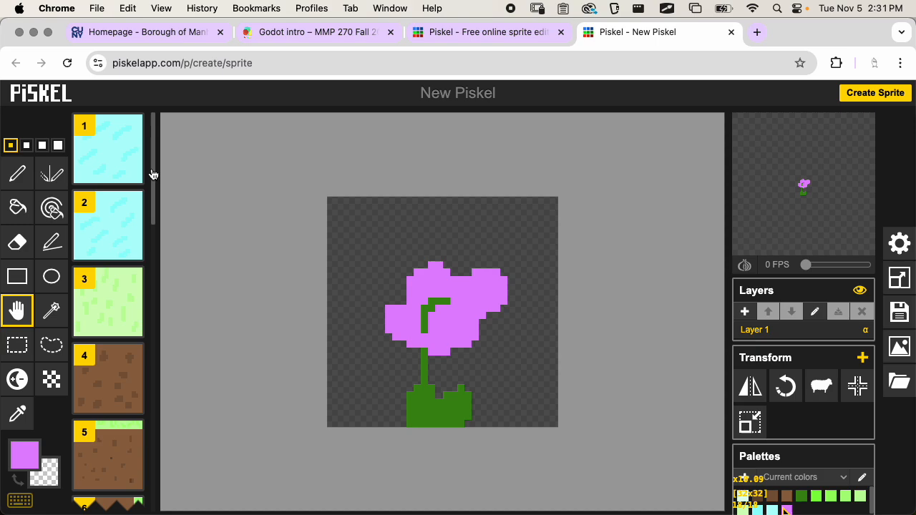
{"action": "left_click", "coordinate": [132, 248]}
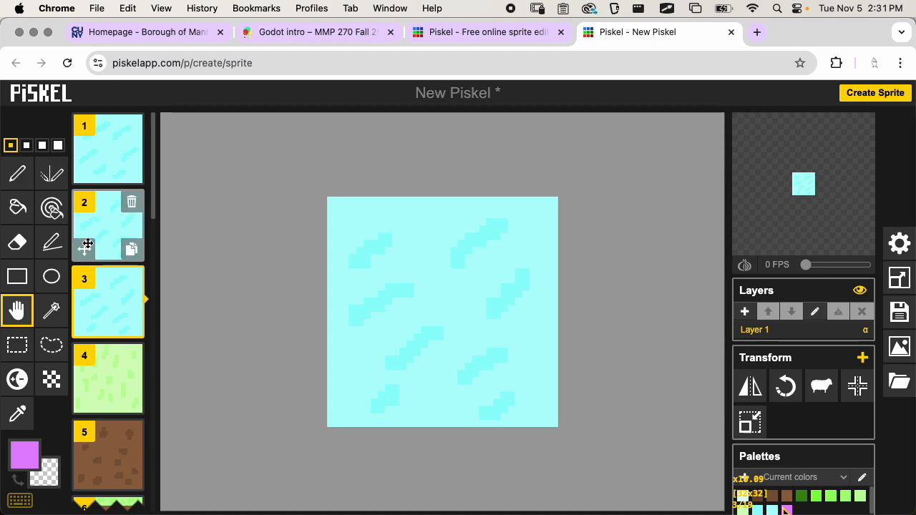
Step: Sample frame 3's light water color, darken it to a dark teal, fill the frame's background with it, and save
{"action": "left_click", "coordinate": [17, 207]}
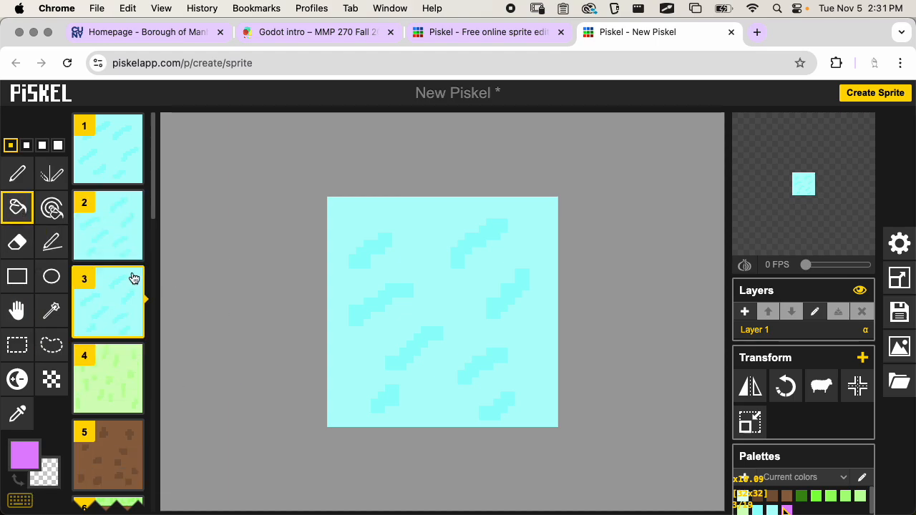
{"action": "left_click", "coordinate": [16, 415]}
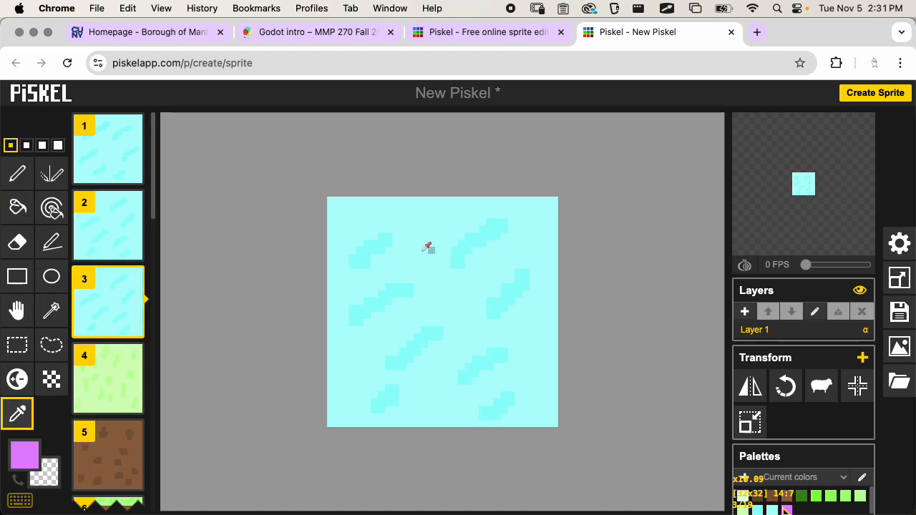
{"action": "left_click", "coordinate": [428, 247]}
{"action": "left_click", "coordinate": [27, 466]}
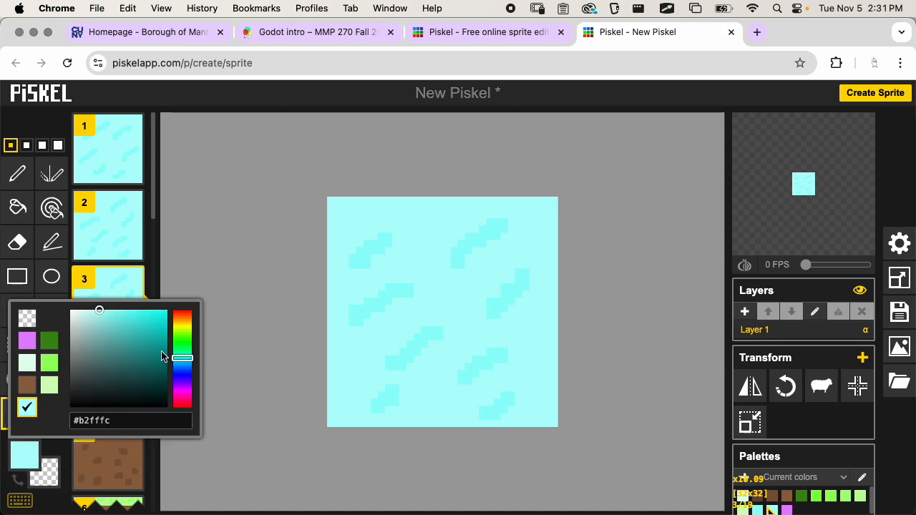
{"action": "left_click_drag", "start_coordinate": [163, 353], "coordinate": [110, 367]}
{"action": "left_click", "coordinate": [19, 204]}
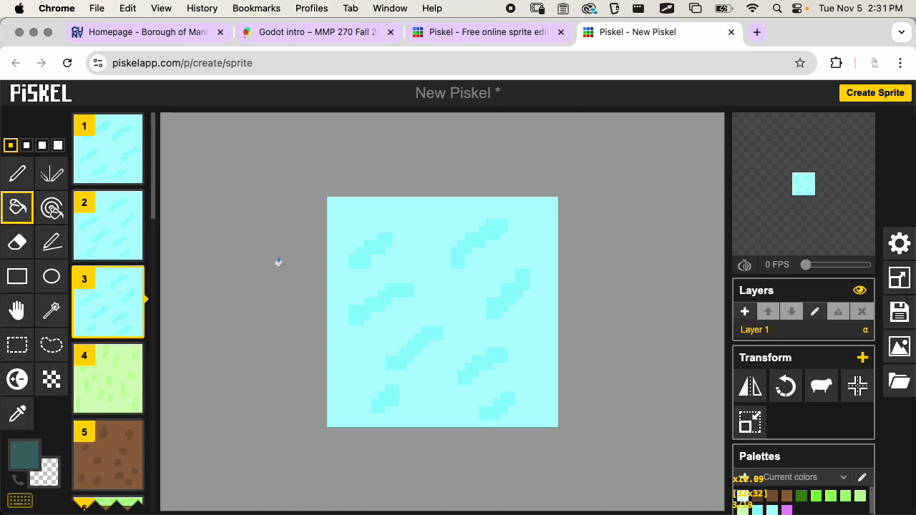
{"action": "left_click", "coordinate": [358, 272]}
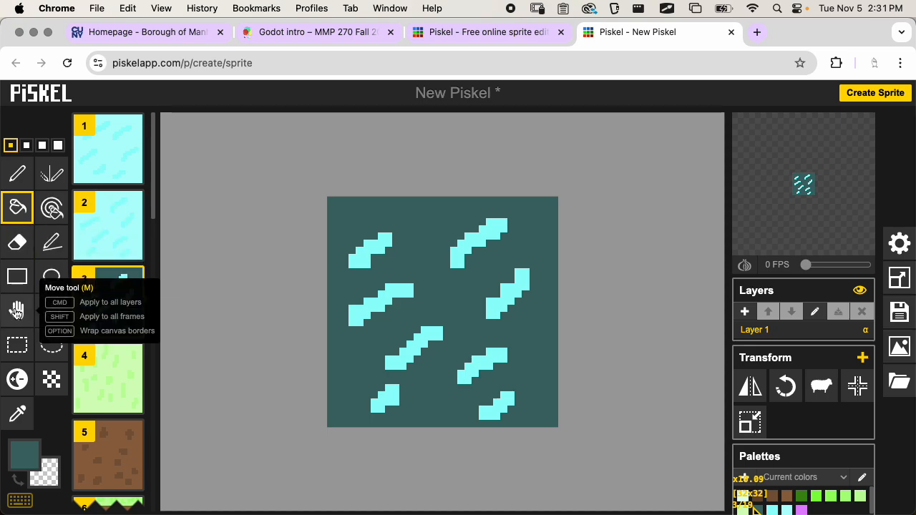
{"action": "key", "text": "super+s"}
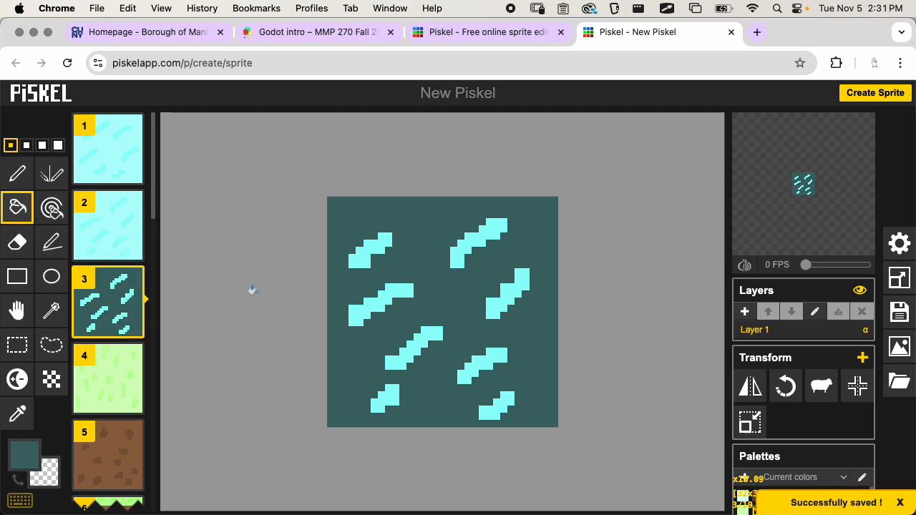
Step: Fill all the light cyan streaks in frame 3 with the dark teal, leaving one solid color
{"action": "left_click", "coordinate": [361, 259]}
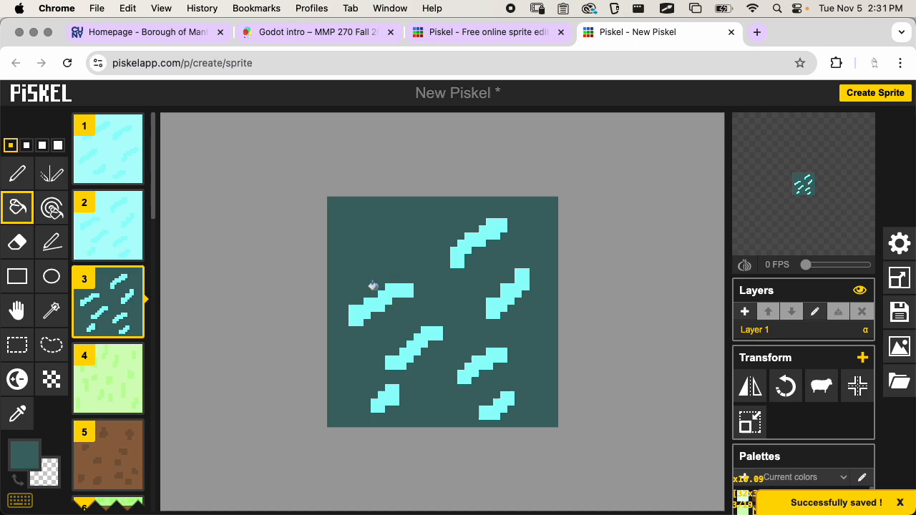
{"action": "left_click", "coordinate": [380, 301]}
{"action": "left_click", "coordinate": [464, 257]}
{"action": "left_click", "coordinate": [513, 290]}
{"action": "left_click", "coordinate": [493, 363]}
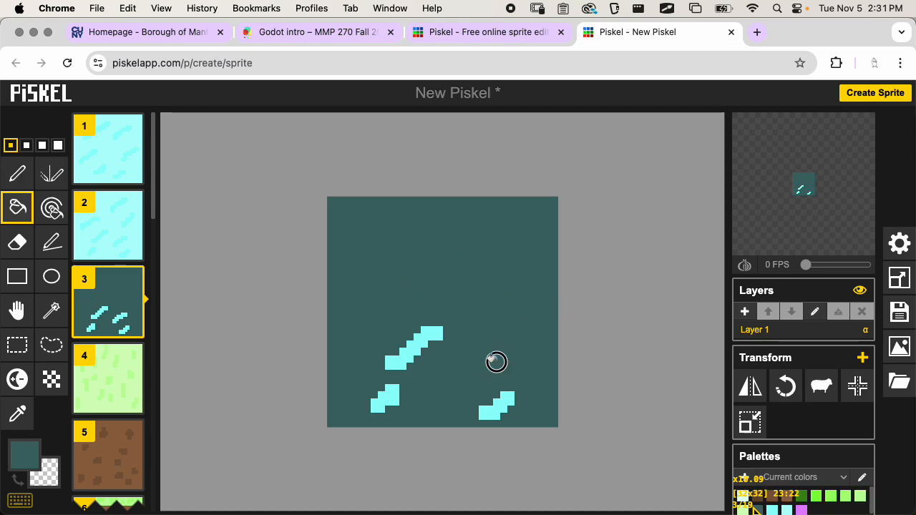
{"action": "left_click", "coordinate": [498, 405]}
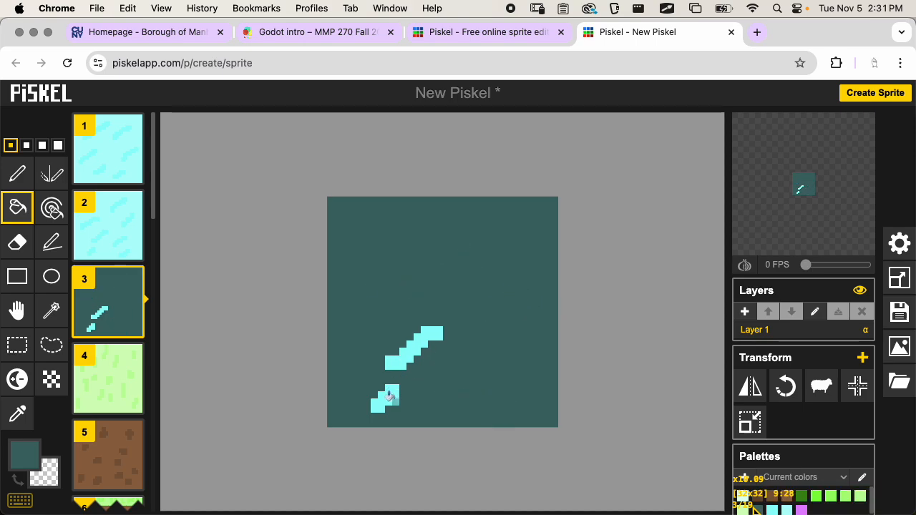
{"action": "left_click", "coordinate": [395, 362]}
{"action": "left_click", "coordinate": [385, 401]}
Step: With the Lighten tool's darkening mode, draw five dark, peaked ripple marks scattered across frame 3
{"action": "left_click", "coordinate": [17, 174]}
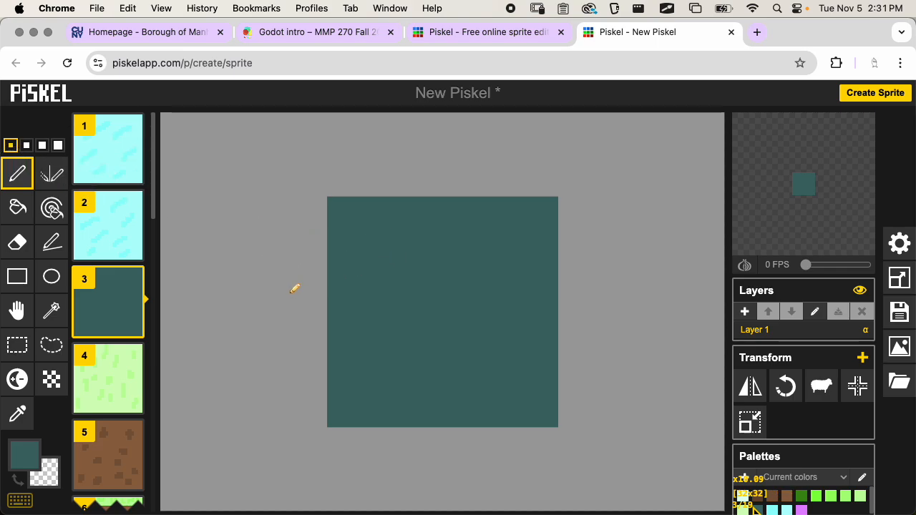
{"action": "left_click", "coordinate": [17, 379]}
{"action": "mouse_move", "coordinate": [365, 265]}
{"action": "left_mouse_down"}
{"action": "mouse_move", "coordinate": [381, 239]}
{"action": "mouse_move", "coordinate": [418, 258]}
{"action": "mouse_move", "coordinate": [479, 246]}
{"action": "mouse_move", "coordinate": [511, 265]}
{"action": "left_mouse_up"}
{"action": "left_click_drag", "start_coordinate": [356, 337], "coordinate": [428, 331]}
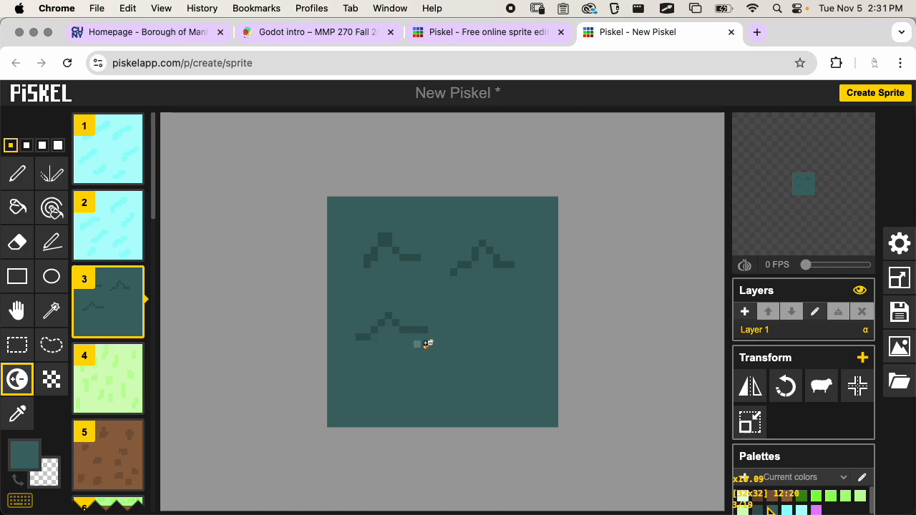
{"action": "mouse_move", "coordinate": [459, 367]}
{"action": "left_mouse_down"}
{"action": "mouse_move", "coordinate": [499, 334]}
{"action": "mouse_move", "coordinate": [535, 352]}
{"action": "left_mouse_up"}
{"action": "left_click_drag", "start_coordinate": [367, 394], "coordinate": [406, 387]}
Step: Add six lighter, mostly horizontal ripple marks between the dark ones with the Lighten tool, and save the sprite
{"action": "mouse_move", "coordinate": [452, 343]}
{"action": "left_mouse_down"}
{"action": "mouse_move", "coordinate": [406, 353]}
{"action": "mouse_move", "coordinate": [442, 353]}
{"action": "left_mouse_up"}
{"action": "left_click_drag", "start_coordinate": [472, 308], "coordinate": [529, 283]}
{"action": "left_click_drag", "start_coordinate": [453, 228], "coordinate": [522, 213]}
{"action": "left_click_drag", "start_coordinate": [367, 286], "coordinate": [428, 260]}
{"action": "left_click_drag", "start_coordinate": [351, 215], "coordinate": [398, 221]}
{"action": "left_click_drag", "start_coordinate": [459, 395], "coordinate": [499, 385]}
{"action": "key", "text": "ctrl+s"}
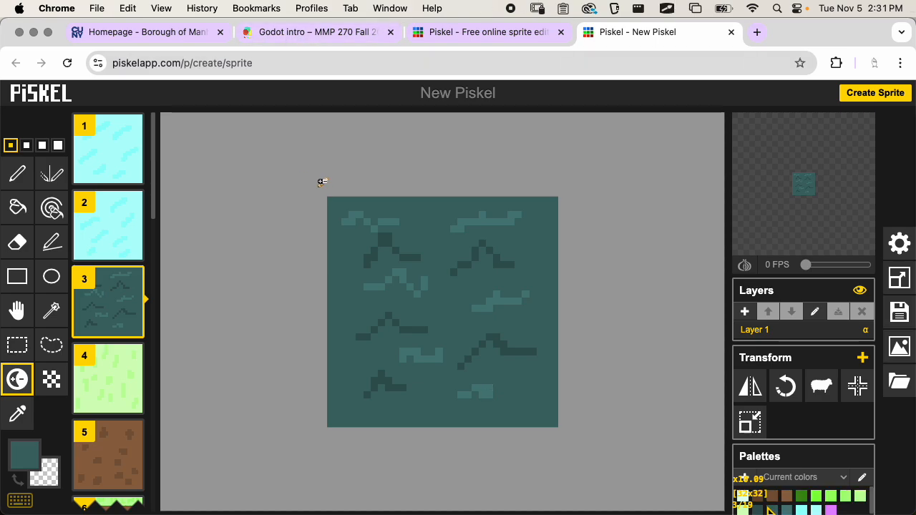
Step: Title the sprite "tiles" and save it offline as a .piskel file
{"action": "left_click", "coordinate": [897, 311]}
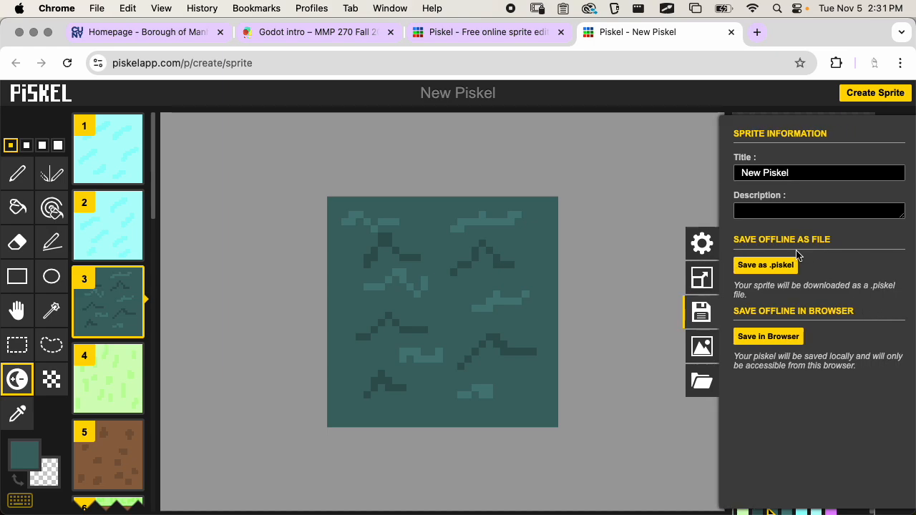
{"action": "left_click", "coordinate": [786, 173]}
{"action": "triple_click", "coordinate": [786, 173]}
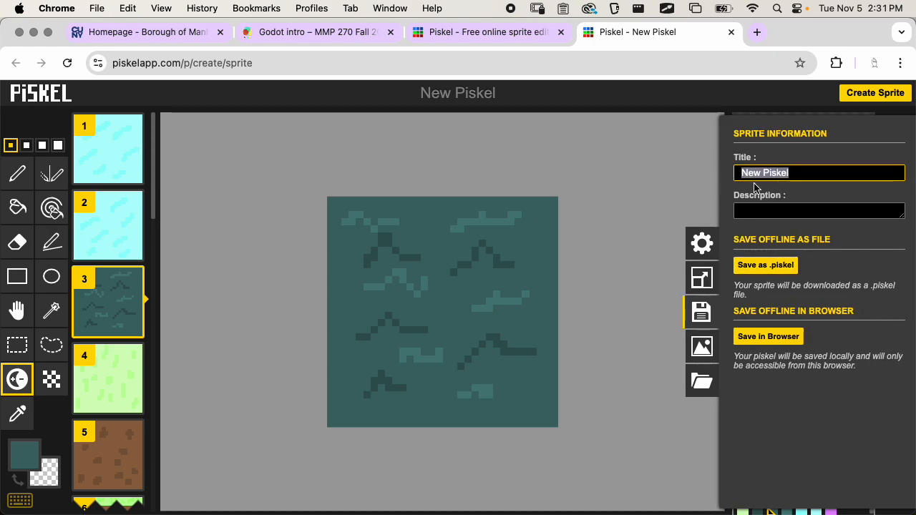
{"action": "type", "text": "tiles"}
{"action": "left_click", "coordinate": [767, 259]}
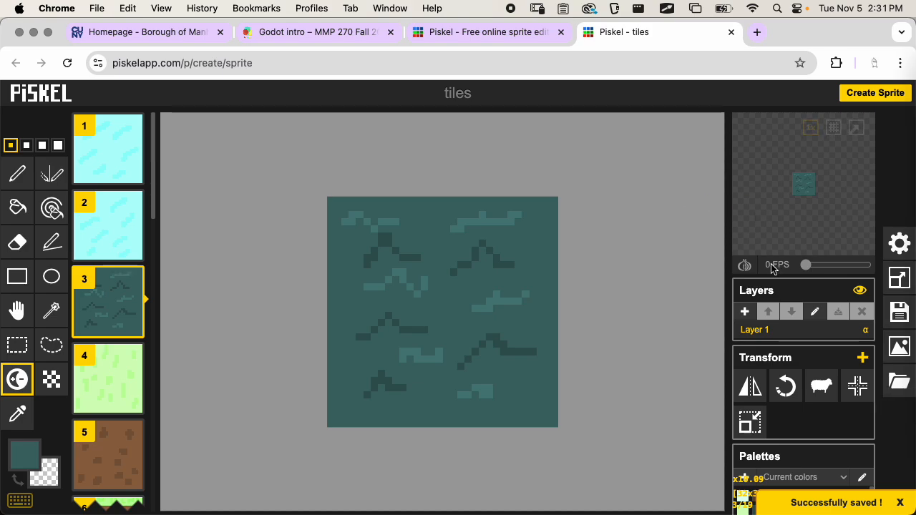
Step: Switch to Finder and move the downloaded tiles .piskel file into the Art folder inside Godot
{"action": "key", "text": "super+Tab"}
{"action": "key", "text": "super+Tab"}
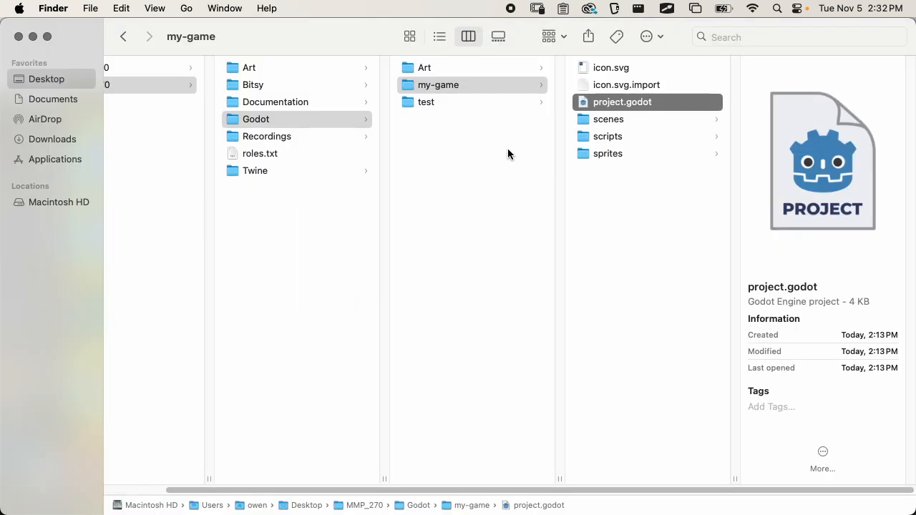
{"action": "key", "text": "super+n"}
{"action": "left_click_drag", "start_coordinate": [224, 56], "coordinate": [540, 225]}
{"action": "left_click", "coordinate": [324, 288]}
{"action": "left_click_drag", "start_coordinate": [507, 250], "coordinate": [427, 66]}
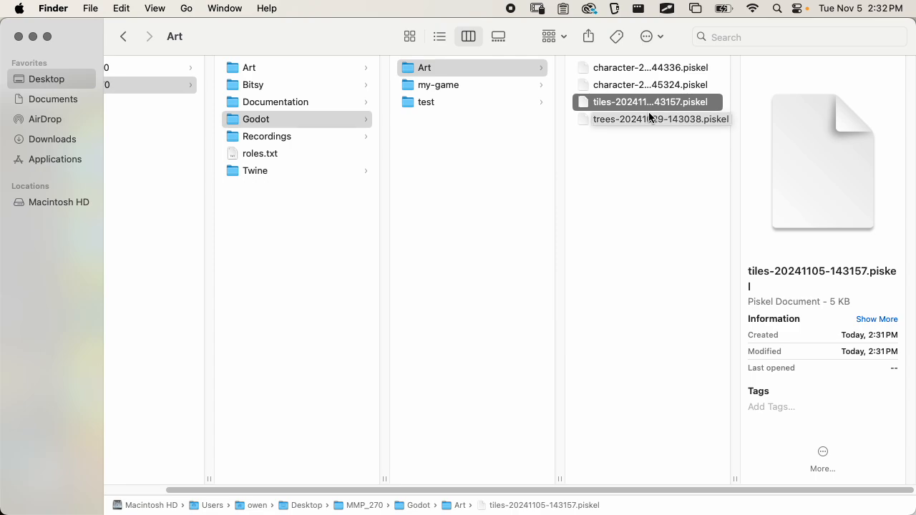
Step: Switch back to Piskel, set the export scale to 1.0x (32 x 32), and download all frames as a PNG spritesheet
{"action": "key", "text": "super+Tab"}
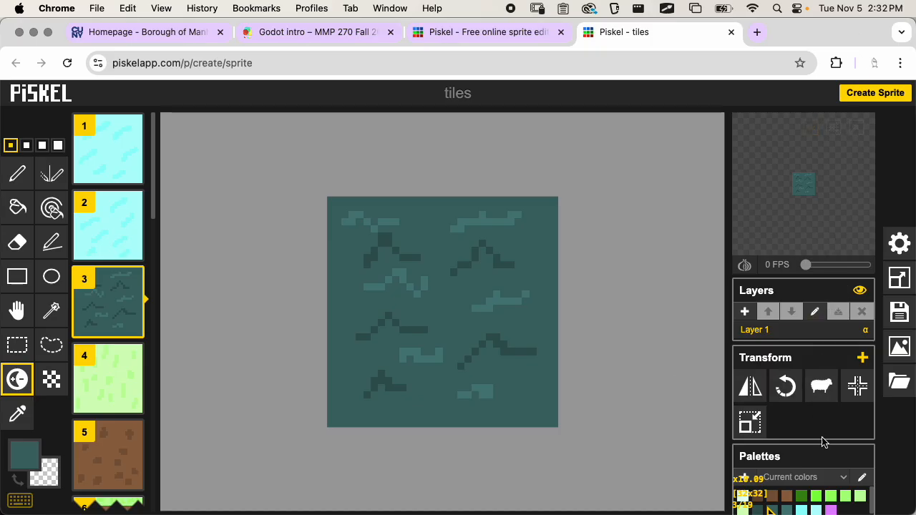
{"action": "left_click", "coordinate": [900, 348]}
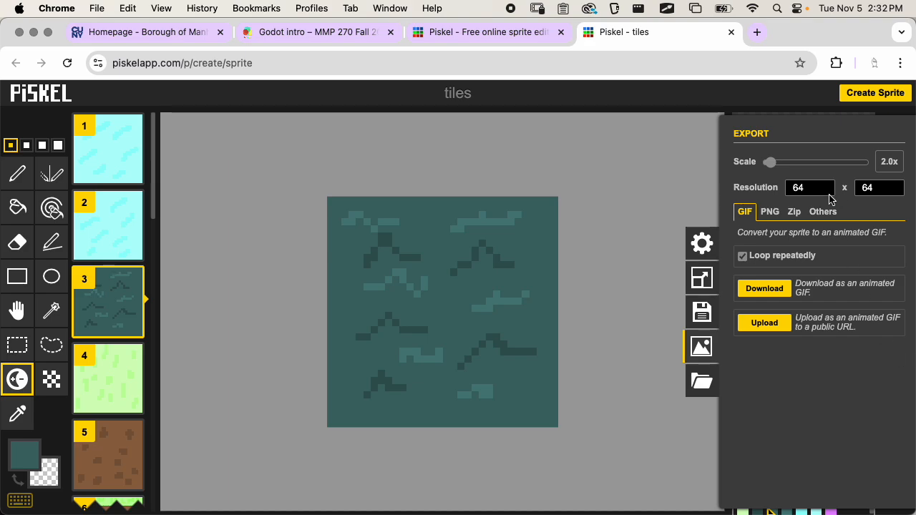
{"action": "left_click_drag", "start_coordinate": [770, 162], "coordinate": [764, 167]}
{"action": "left_click", "coordinate": [774, 213]}
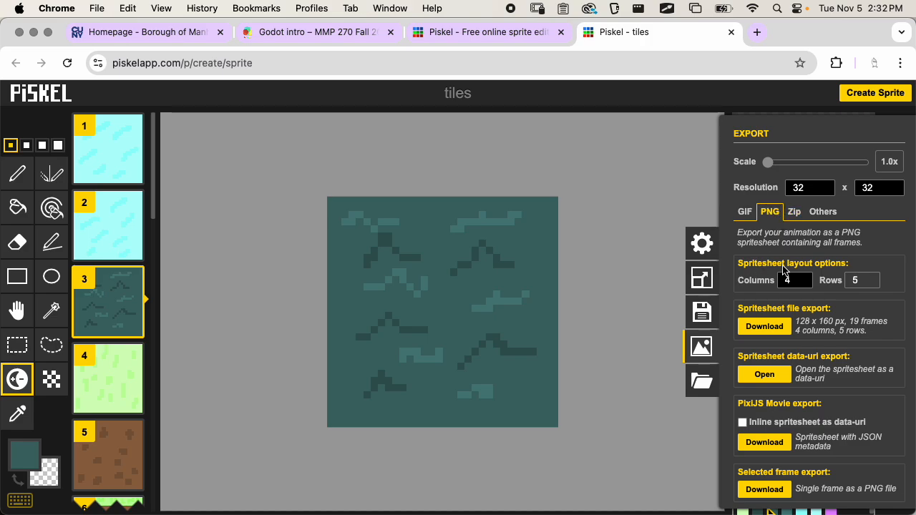
{"action": "left_click", "coordinate": [772, 329]}
Step: Switch to Finder, move tiles.png from Downloads into my-game's sprites folder, and close the Downloads window
{"action": "key", "text": "super+Tab"}
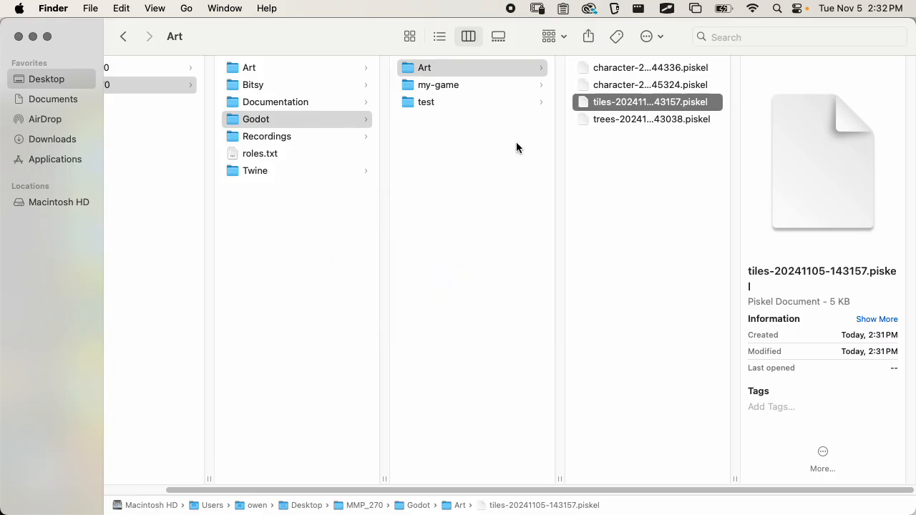
{"action": "key", "text": "super+alt+l"}
{"action": "left_click_drag", "start_coordinate": [603, 227], "coordinate": [517, 227]}
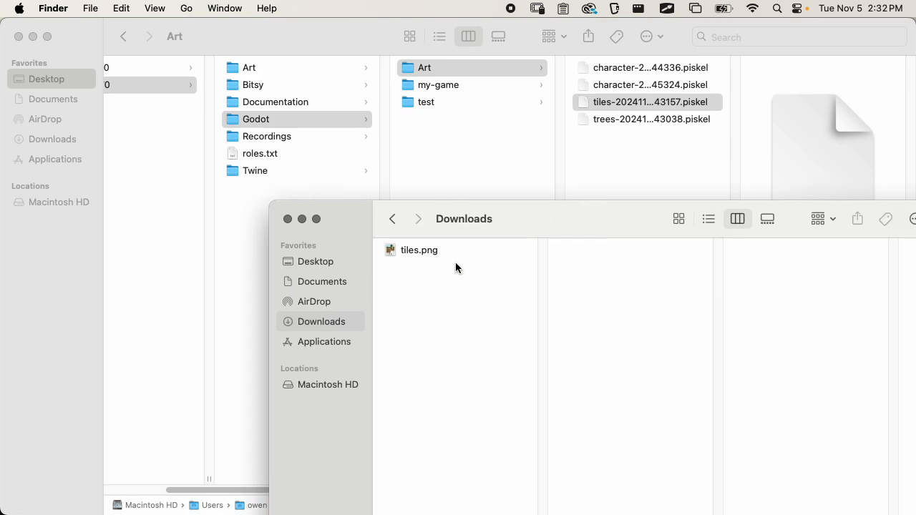
{"action": "left_click", "coordinate": [421, 250]}
{"action": "left_click_drag", "start_coordinate": [572, 204], "coordinate": [543, 241]}
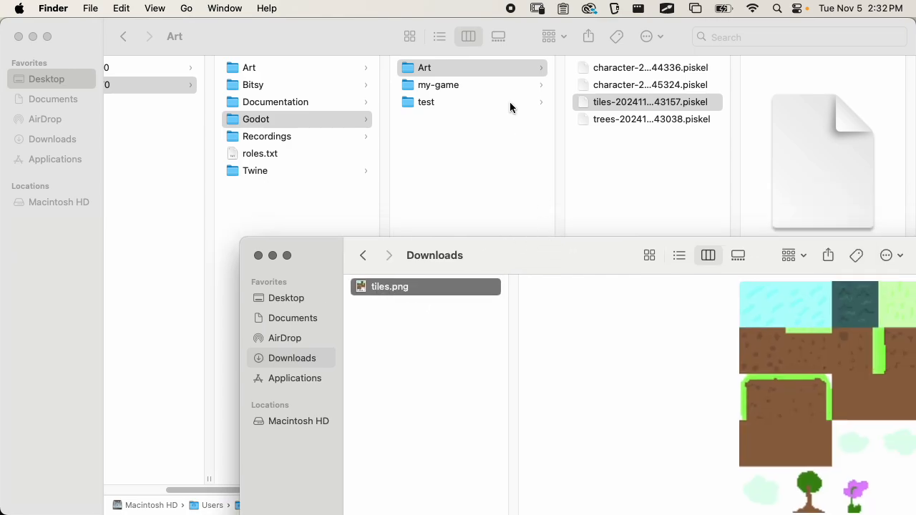
{"action": "left_click", "coordinate": [438, 94]}
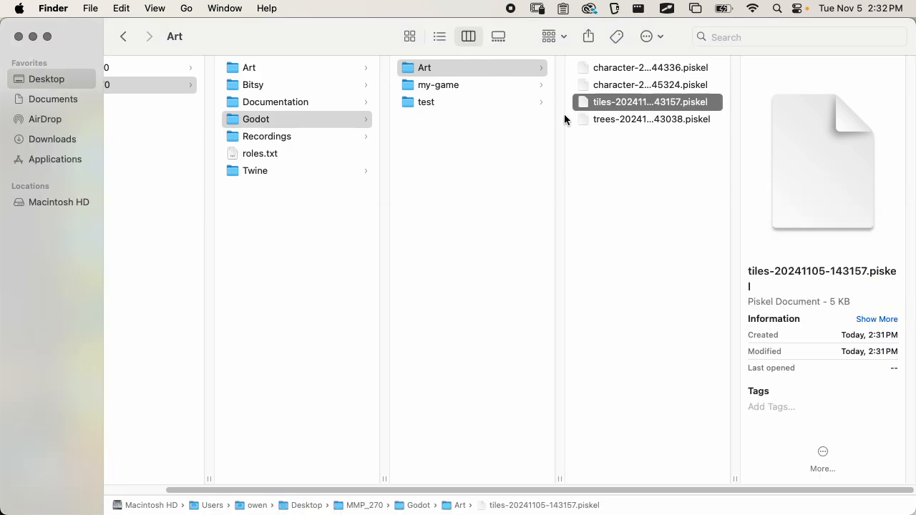
{"action": "left_click", "coordinate": [489, 83]}
{"action": "left_click", "coordinate": [608, 154]}
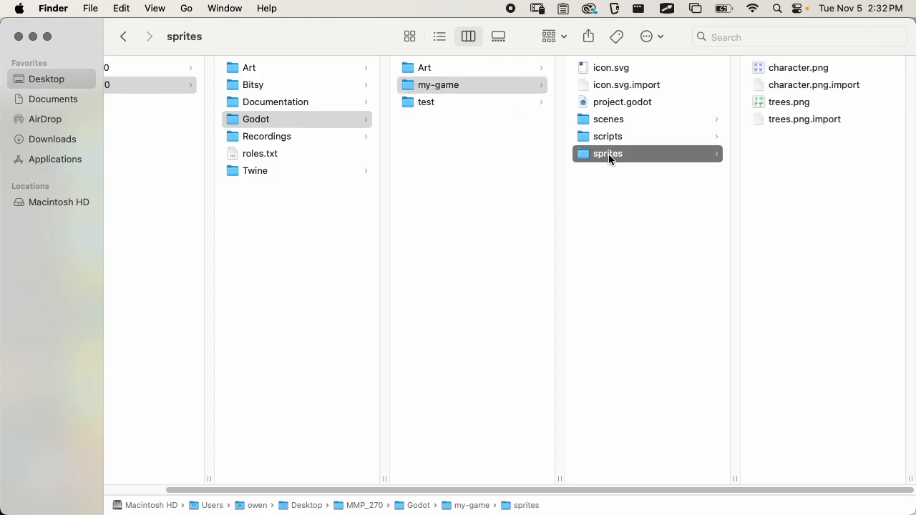
{"action": "left_click", "coordinate": [466, 241]}
{"action": "left_click_drag", "start_coordinate": [429, 286], "coordinate": [823, 194]}
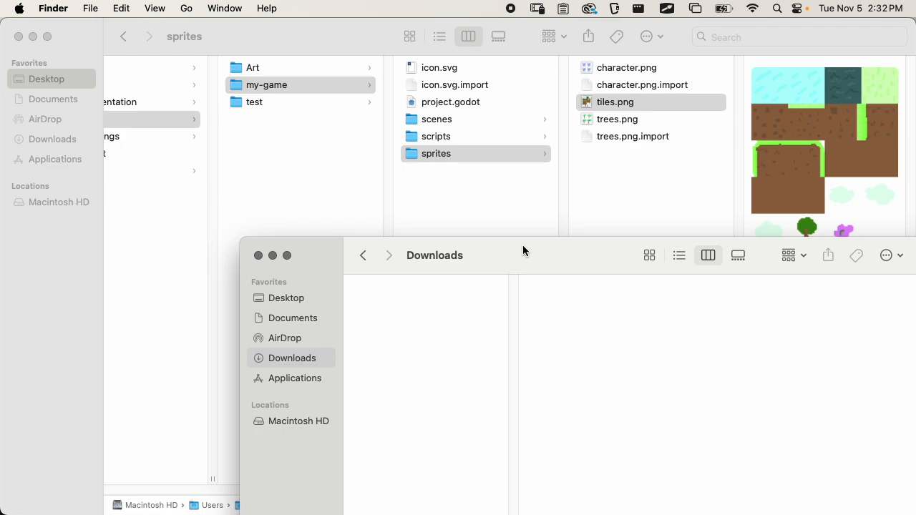
{"action": "left_click", "coordinate": [258, 255]}
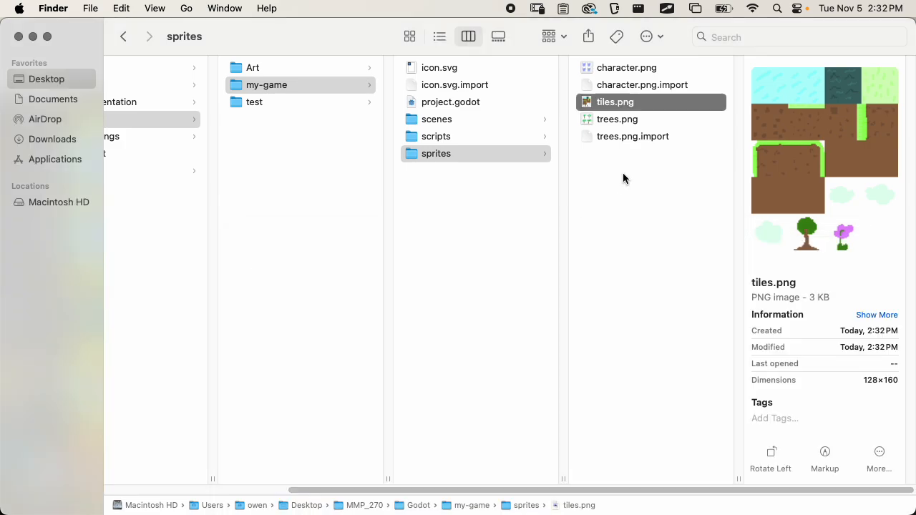
Step: Preview the tiles.png spritesheet in the sprites folder to check its tiles, and close the preview
{"action": "left_click", "coordinate": [624, 178]}
{"action": "left_click", "coordinate": [638, 101]}
{"action": "key", "text": "space"}
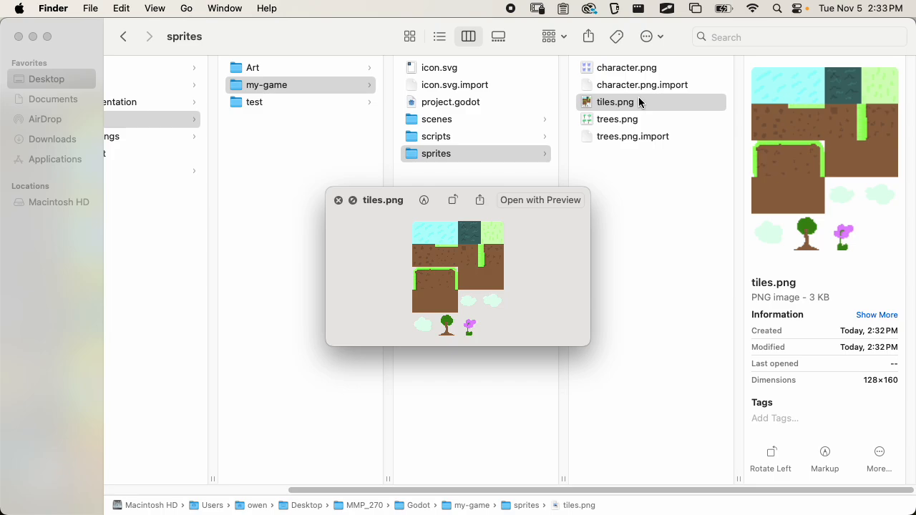
{"action": "key", "text": "space"}
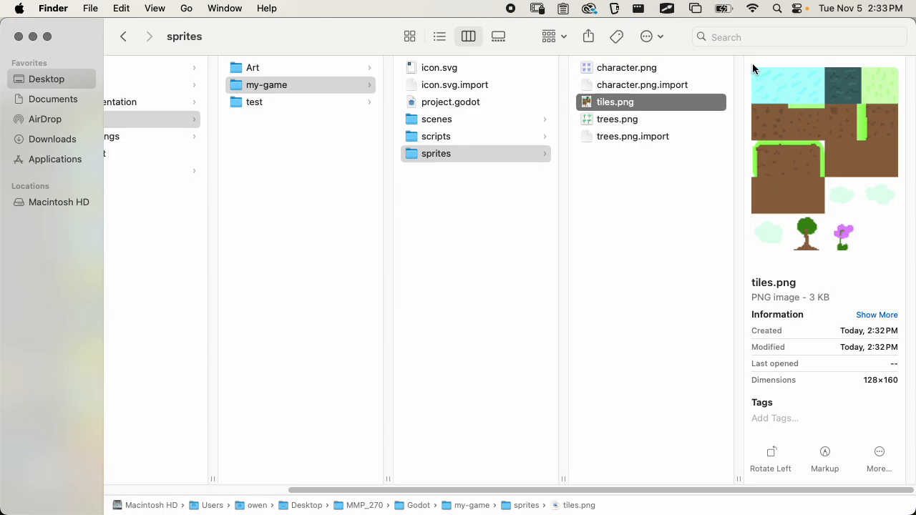
Step: Preview tiles.png once more, and switch to Piskel to compare its frames with the 4-column, 5-row spritesheet layout
{"action": "key", "text": "space"}
{"action": "key", "text": "space"}
{"action": "key", "text": "super+Tab"}
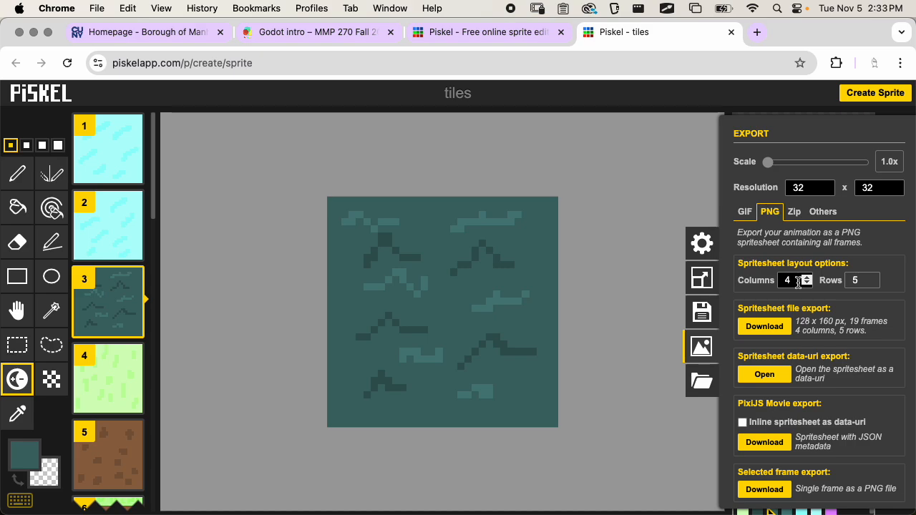
{"action": "scroll", "coordinate": [96, 254], "scroll_direction": "down", "scroll_amount": 15}
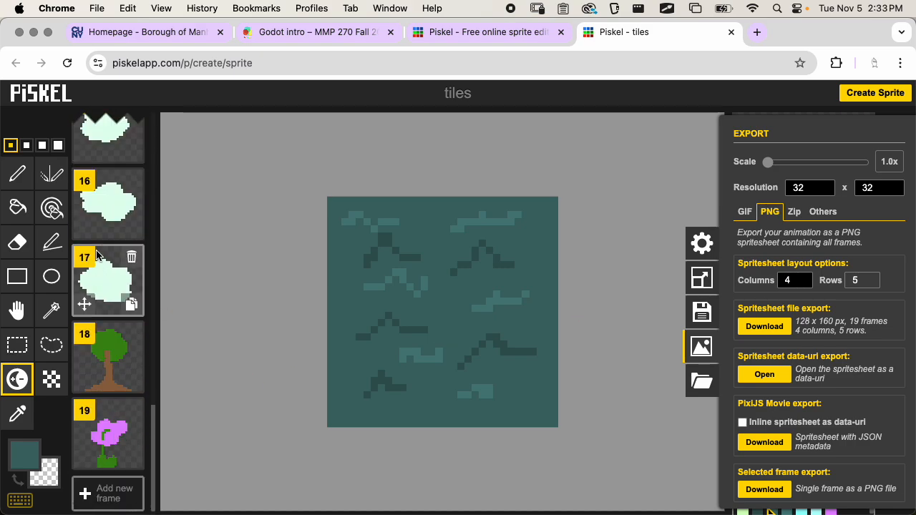
{"action": "scroll", "coordinate": [97, 255], "scroll_direction": "up", "scroll_amount": 15}
{"action": "scroll", "coordinate": [107, 344], "scroll_direction": "down", "scroll_amount": 15}
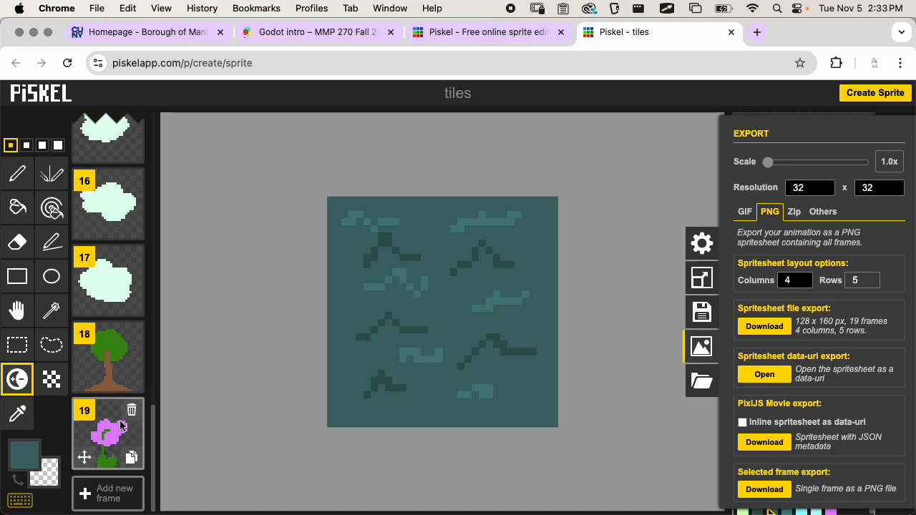
{"action": "scroll", "coordinate": [118, 423], "scroll_direction": "up", "scroll_amount": 15}
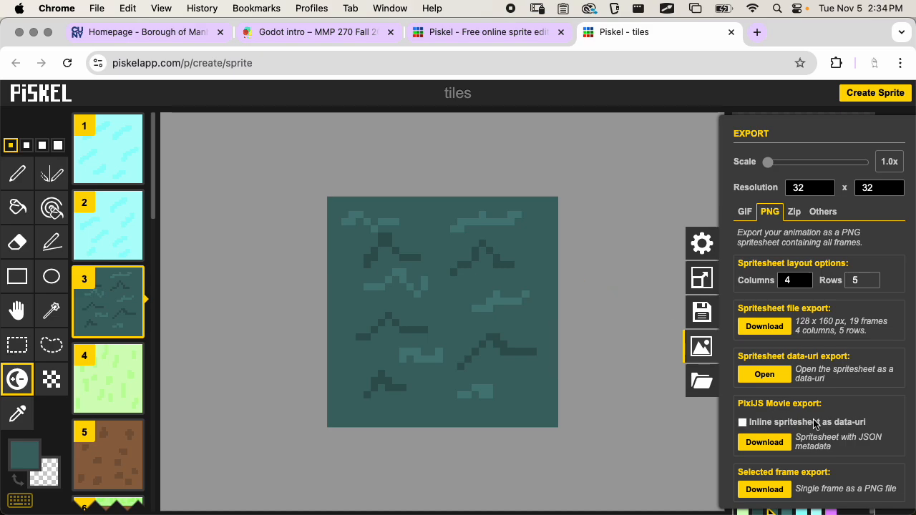
Step: Close the Piskel export settings and take a closer look at frame 3 on the canvas
{"action": "left_click", "coordinate": [699, 351]}
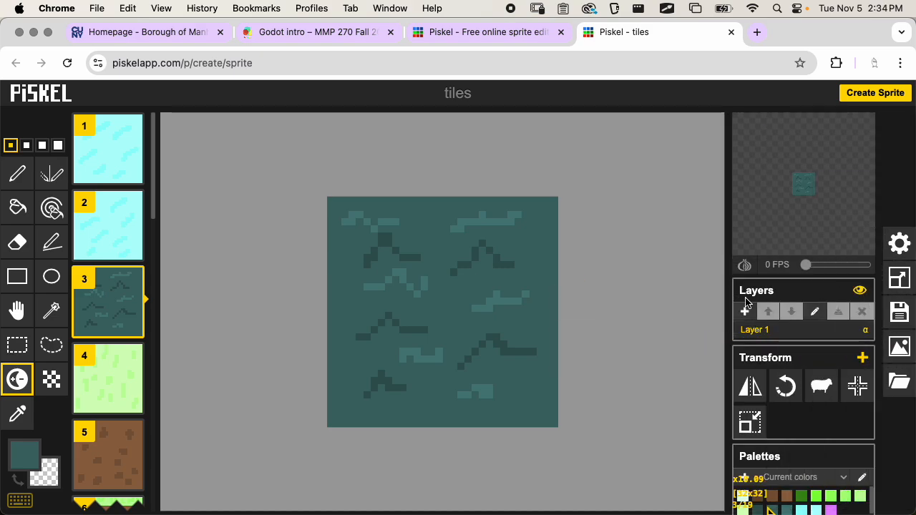
{"action": "scroll", "coordinate": [650, 196], "scroll_direction": "down", "scroll_amount": 2}
{"action": "scroll", "coordinate": [650, 197], "scroll_direction": "up", "scroll_amount": 4}
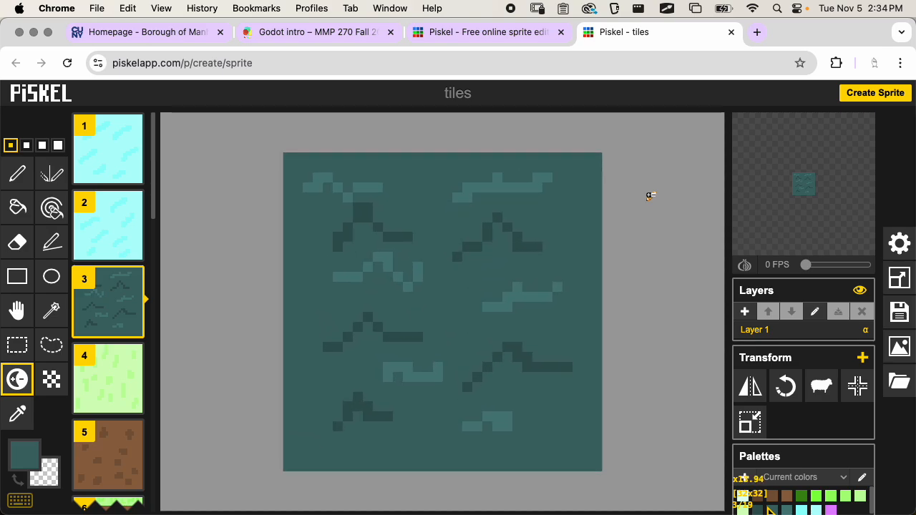
Step: Switch to Godot and check that tiles.png is in the project's sprites folder, then collapse the folder
{"action": "key", "text": "super+Tab"}
{"action": "key", "text": "super+Tab"}
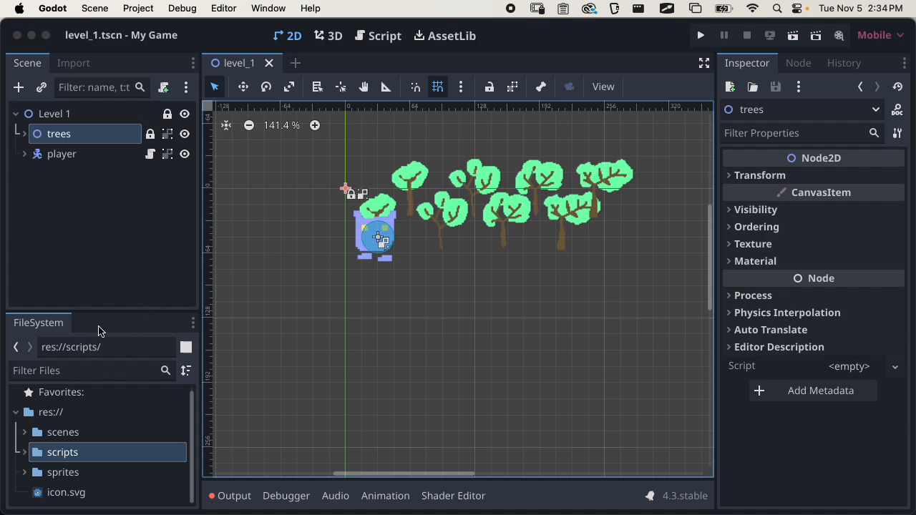
{"action": "left_click_drag", "start_coordinate": [103, 312], "coordinate": [115, 223]}
{"action": "left_click", "coordinate": [24, 423]}
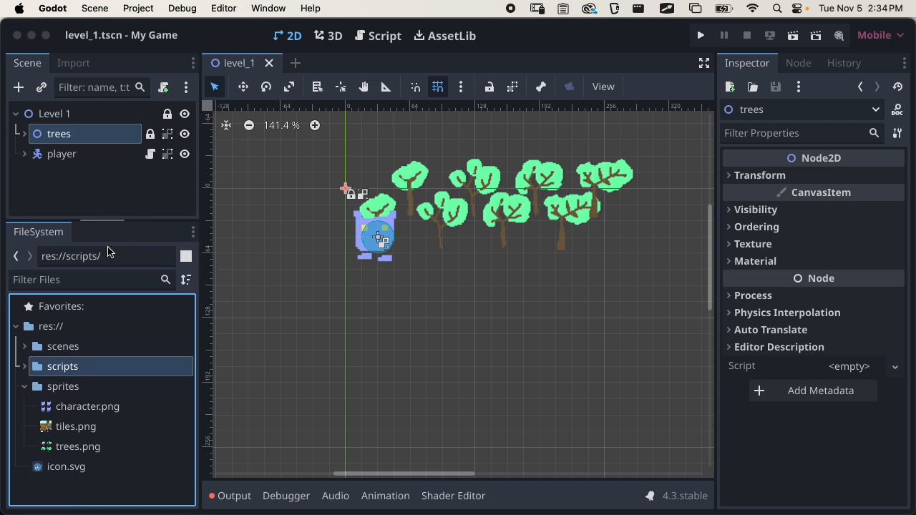
{"action": "left_click", "coordinate": [85, 427]}
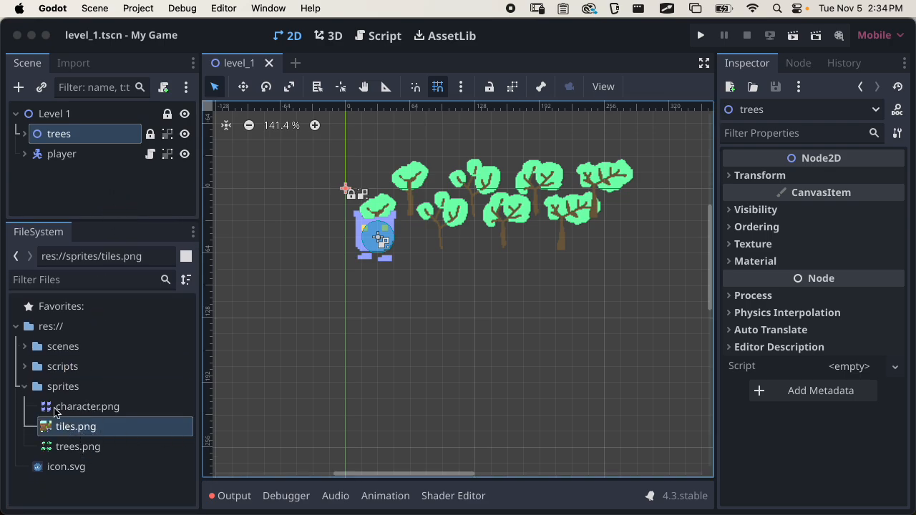
{"action": "left_click", "coordinate": [25, 386]}
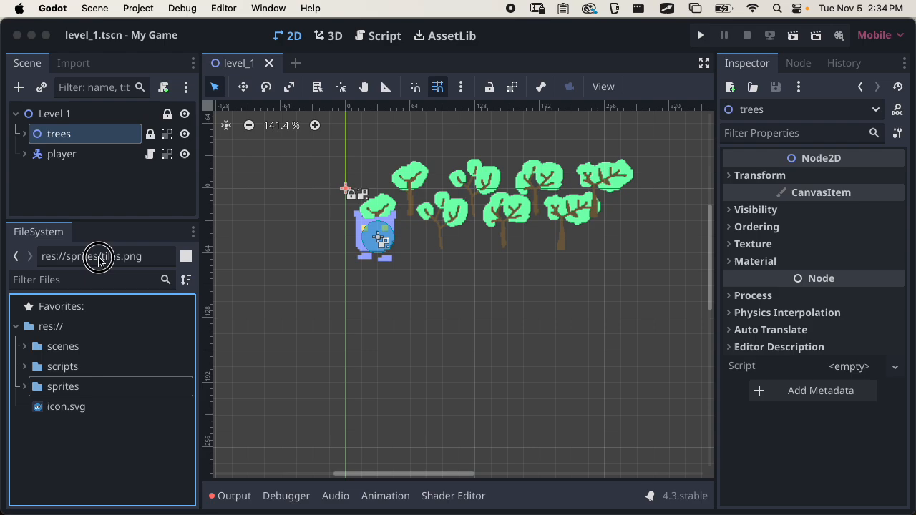
{"action": "left_click", "coordinate": [114, 226]}
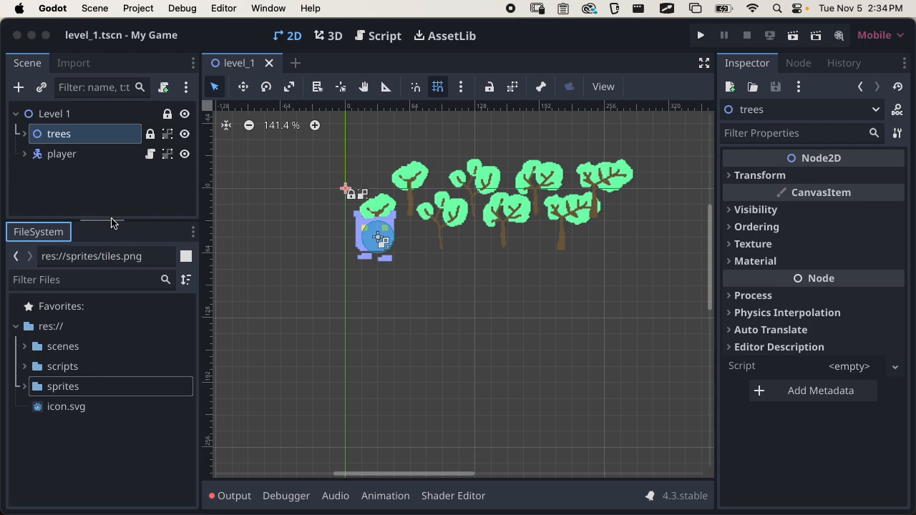
{"action": "left_click_drag", "start_coordinate": [109, 224], "coordinate": [107, 293]}
{"action": "left_click", "coordinate": [98, 225]}
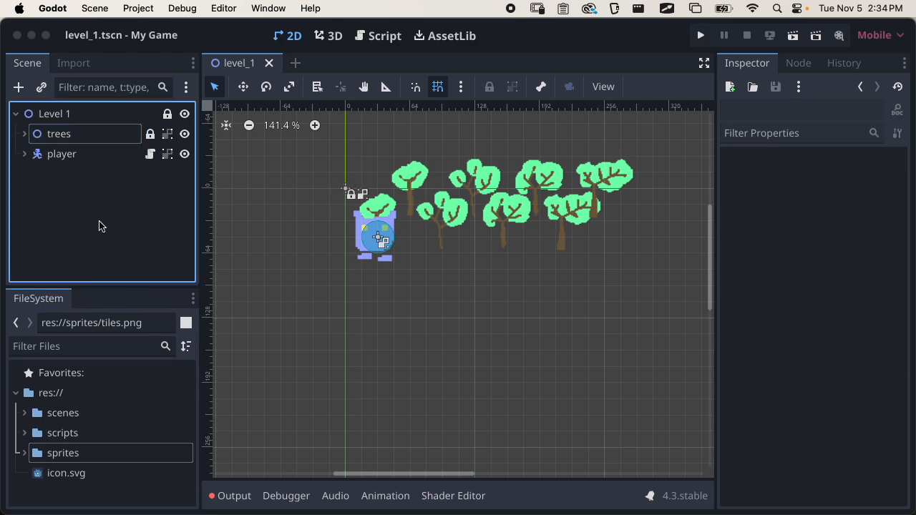
Step: Add a Node2D as a direct child of the Level 1 root node
{"action": "left_click", "coordinate": [78, 157]}
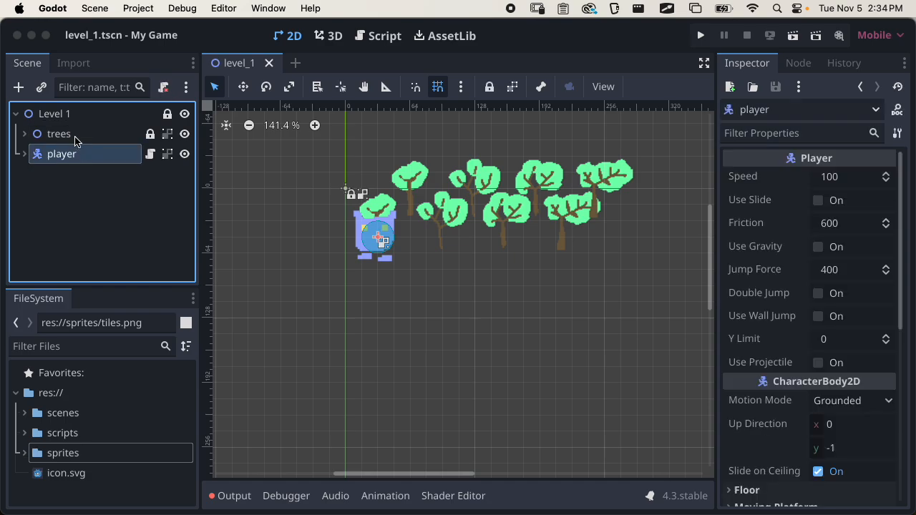
{"action": "left_click", "coordinate": [74, 119]}
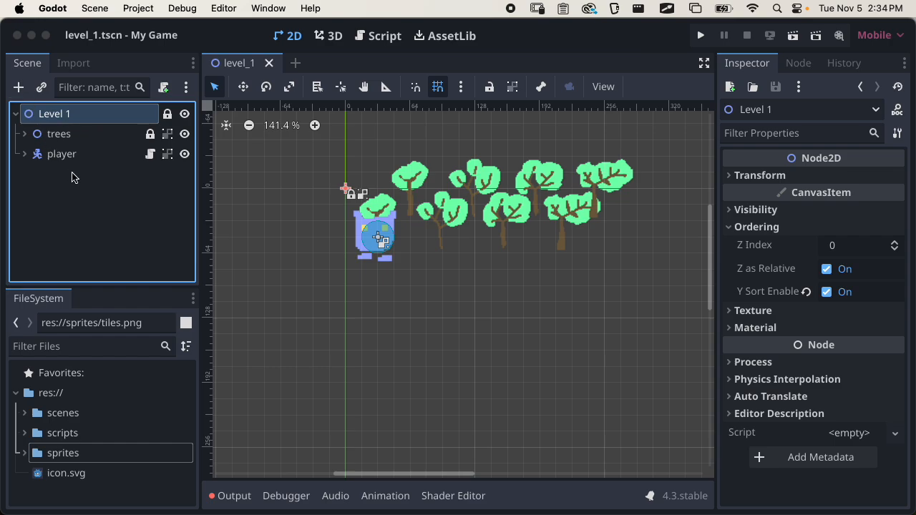
{"action": "left_click", "coordinate": [19, 89]}
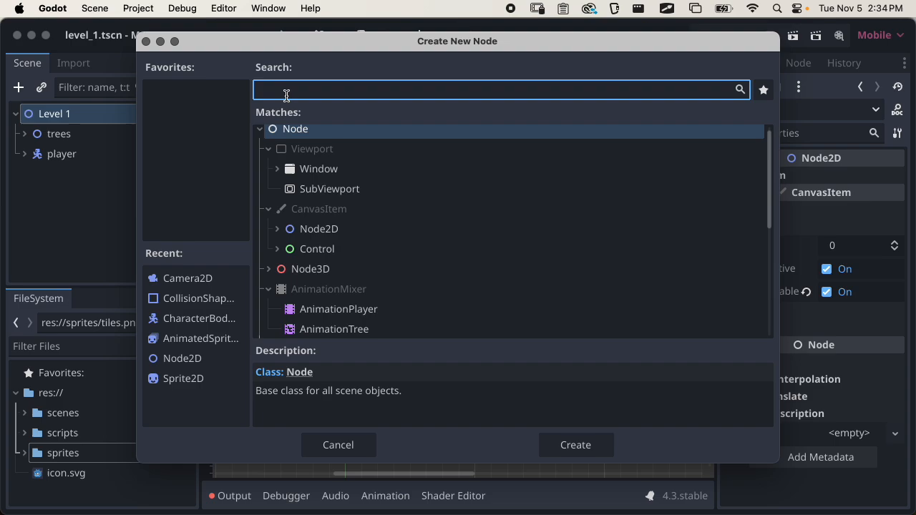
{"action": "type", "text": "node"}
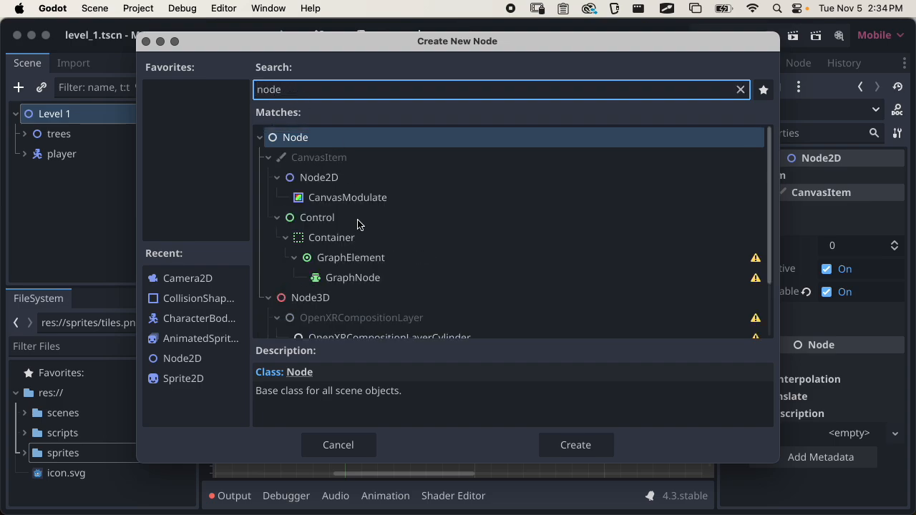
{"action": "left_click", "coordinate": [324, 178]}
{"action": "left_click", "coordinate": [549, 443]}
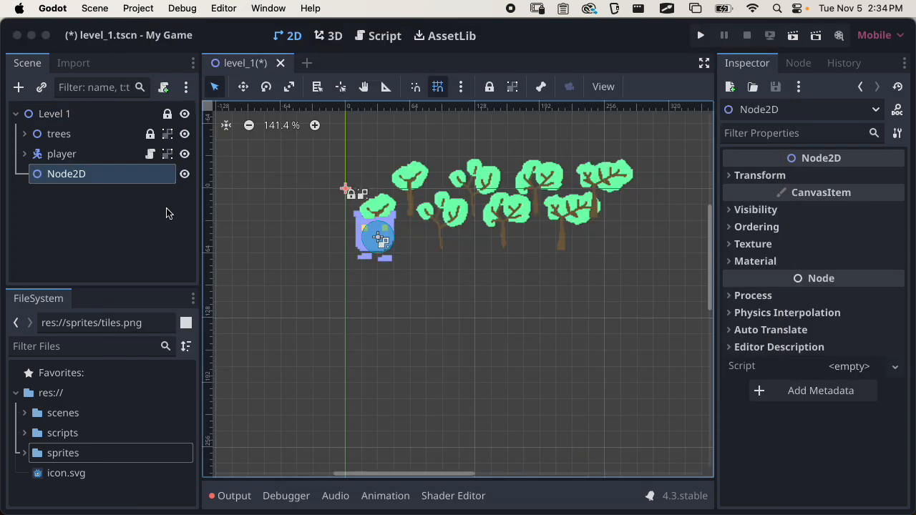
Step: Rename the new Node2D as tiles and lock it, leaving it selected in the scene tree
{"action": "double_click", "coordinate": [70, 173]}
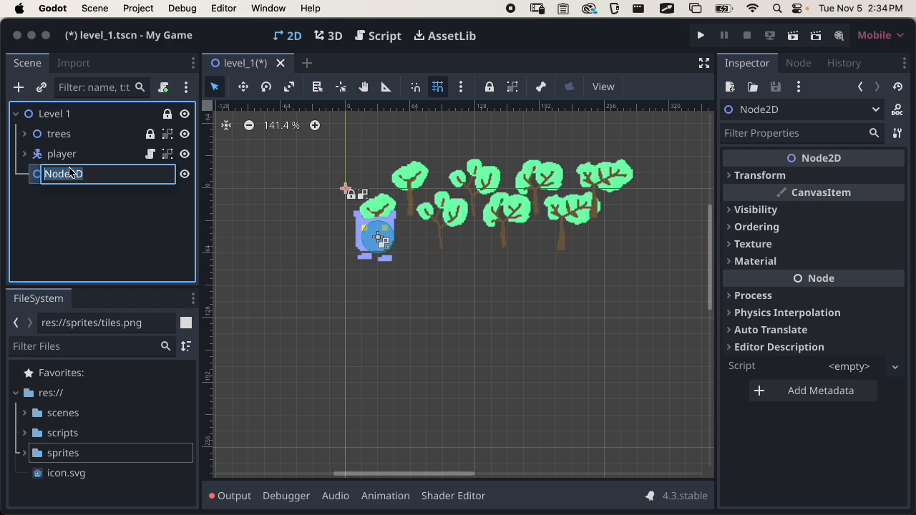
{"action": "type", "text": "tiles"}
{"action": "key", "text": "Return"}
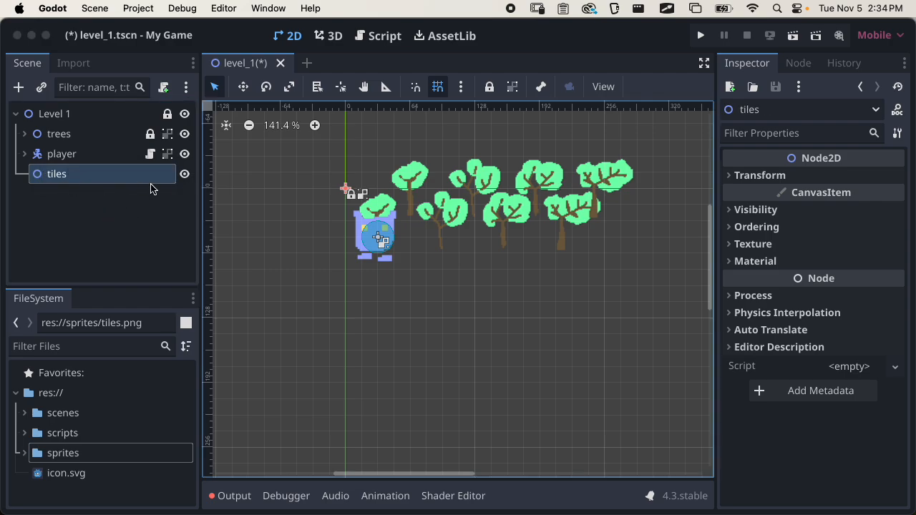
{"action": "left_click", "coordinate": [489, 86]}
{"action": "left_click", "coordinate": [116, 227]}
{"action": "left_click", "coordinate": [93, 182]}
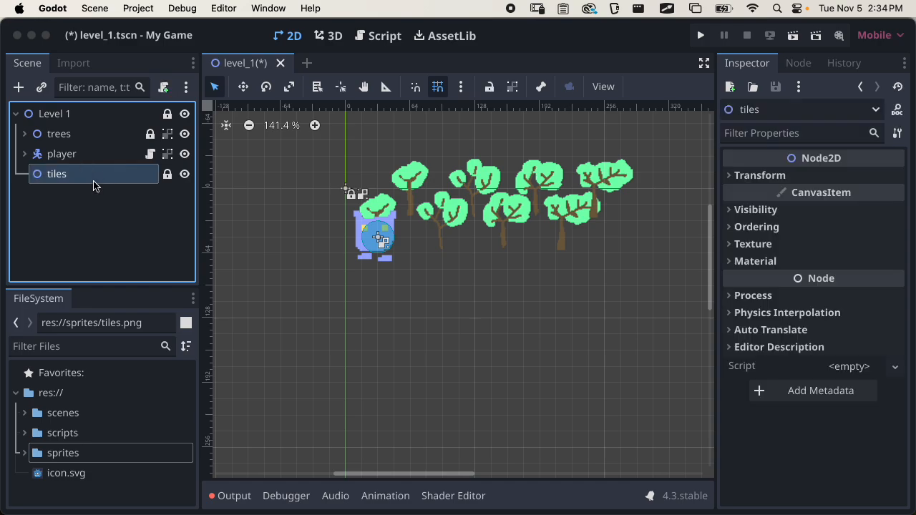
Step: Add a TileMapLayer node as a child of the tiles node
{"action": "left_click", "coordinate": [20, 89]}
{"action": "type", "text": "tile"}
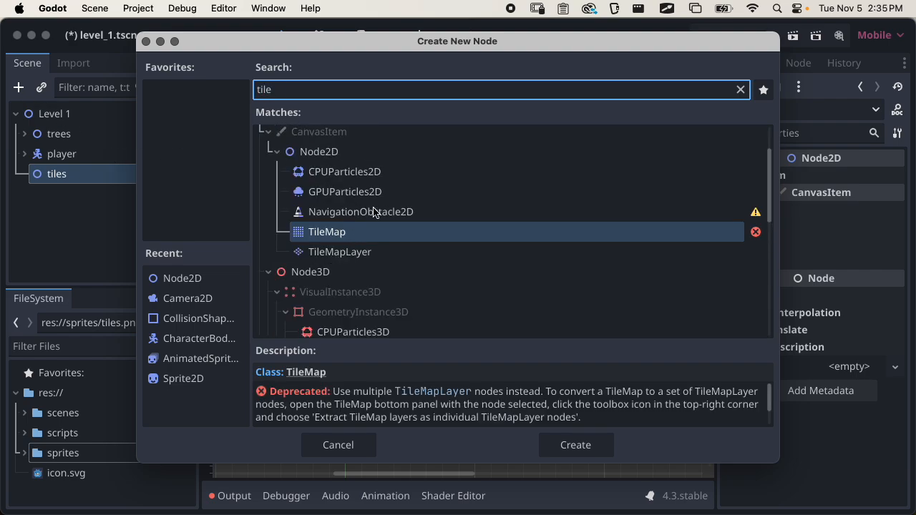
{"action": "scroll", "coordinate": [384, 250], "scroll_direction": "down", "scroll_amount": 3}
{"action": "scroll", "coordinate": [383, 254], "scroll_direction": "up", "scroll_amount": 2}
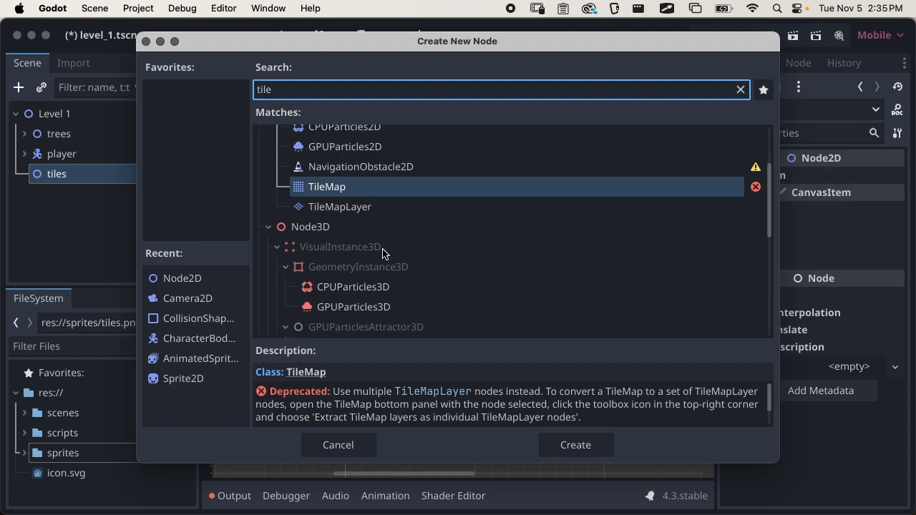
{"action": "left_click", "coordinate": [323, 193]}
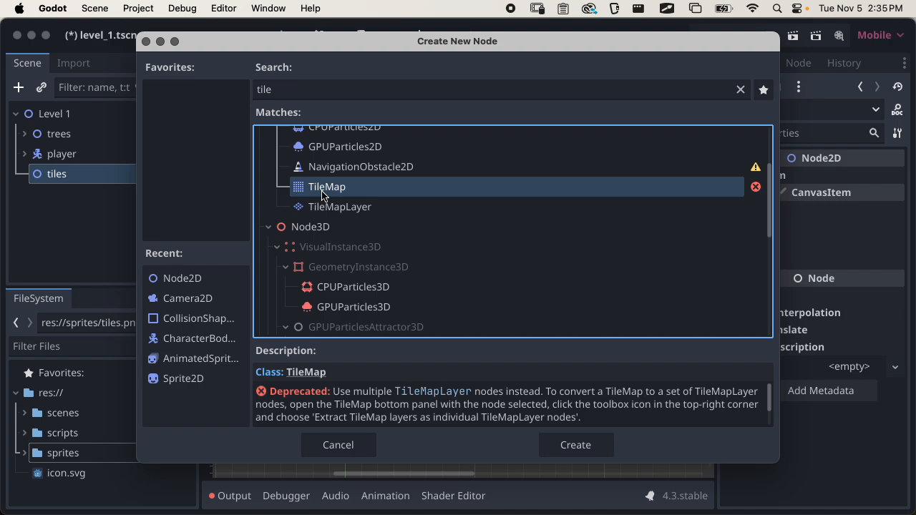
{"action": "left_click", "coordinate": [349, 214]}
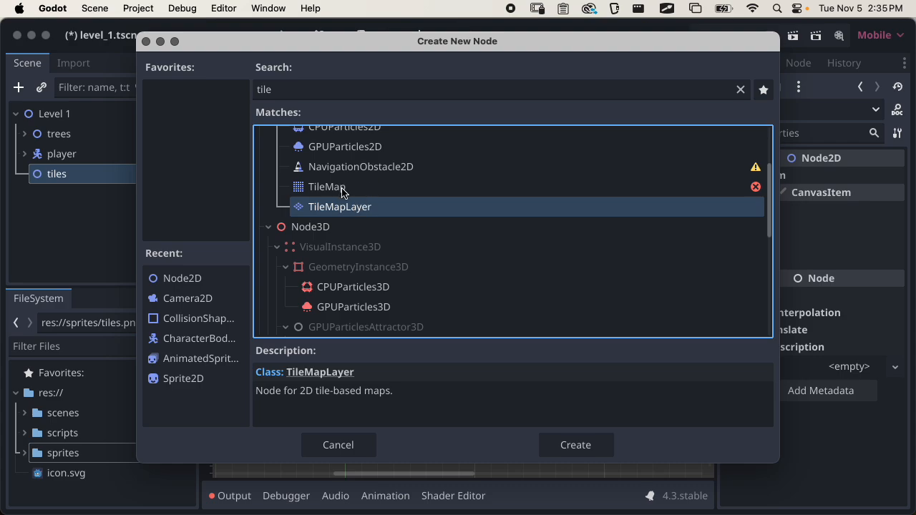
{"action": "left_click", "coordinate": [343, 191]}
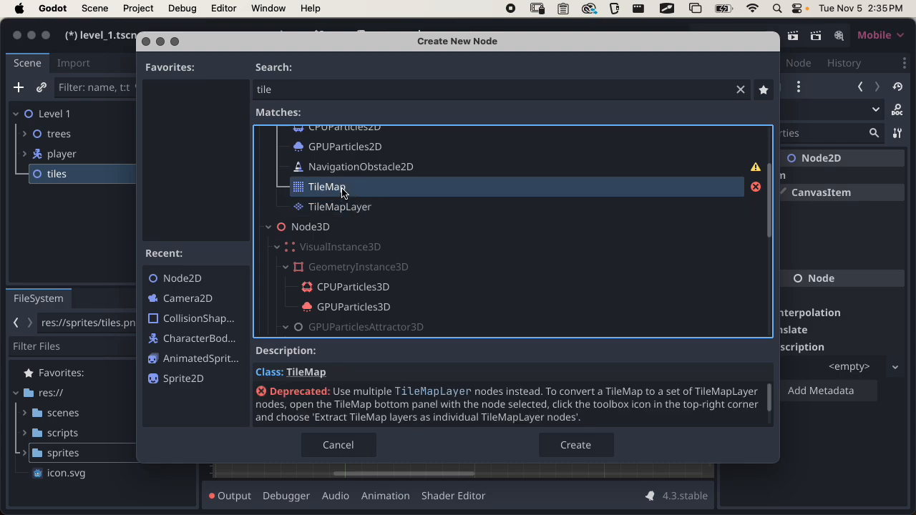
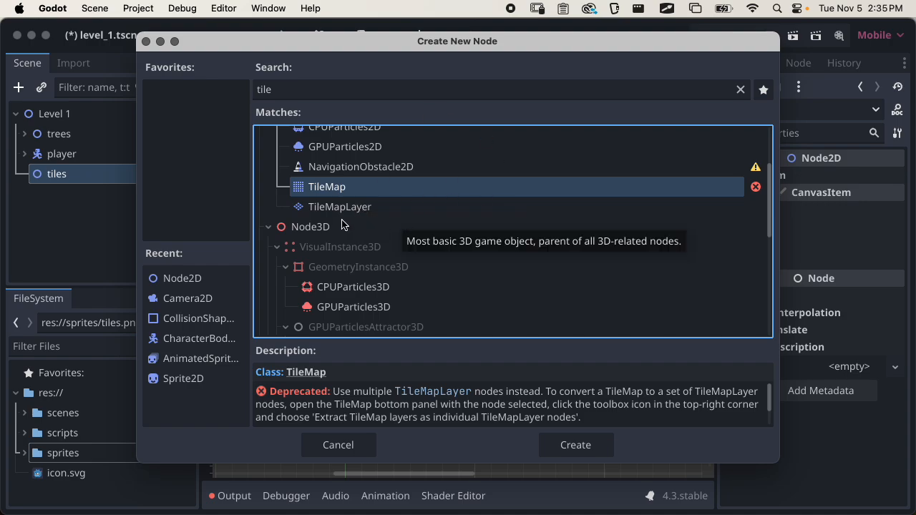
{"action": "left_click", "coordinate": [326, 207]}
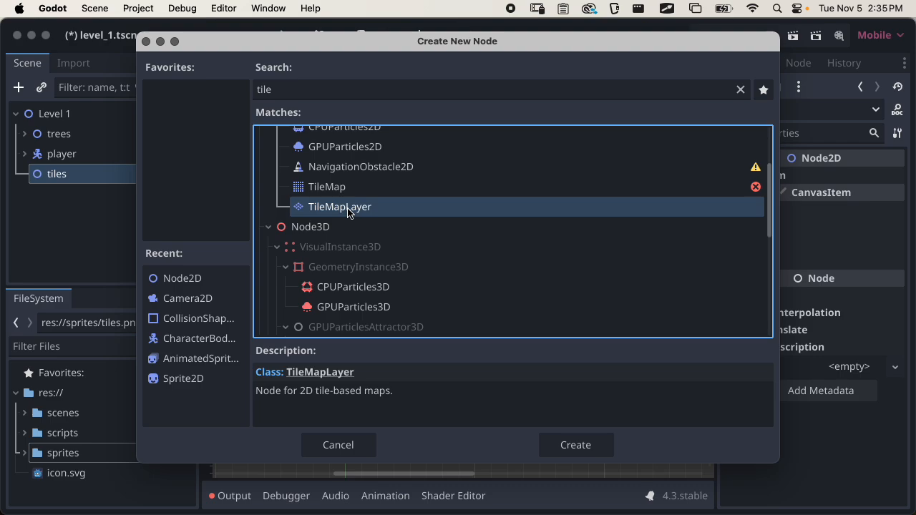
{"action": "left_click", "coordinate": [585, 439]}
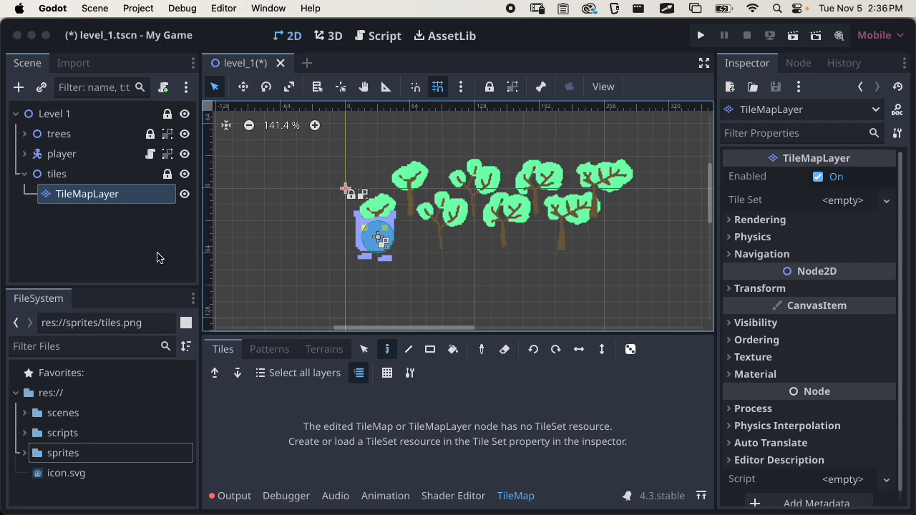
Step: Assign a new TileSet resource to the TileMapLayer's Tile Set property
{"action": "left_click", "coordinate": [107, 217]}
{"action": "left_click", "coordinate": [107, 198]}
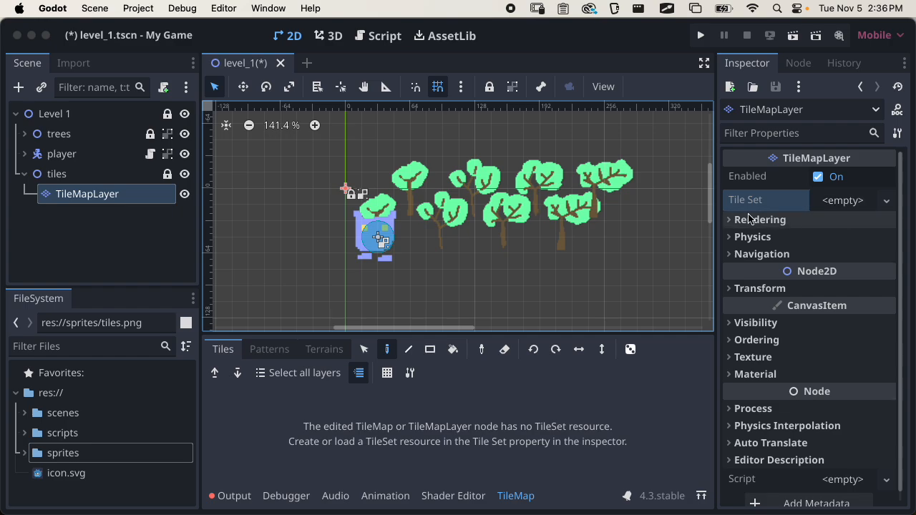
{"action": "left_click", "coordinate": [833, 202]}
{"action": "left_click", "coordinate": [835, 222]}
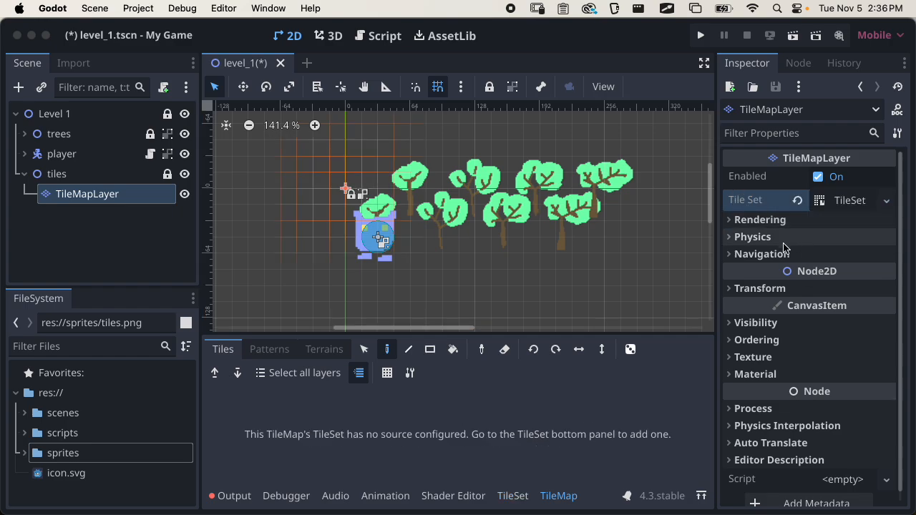
{"action": "left_click", "coordinate": [842, 203]}
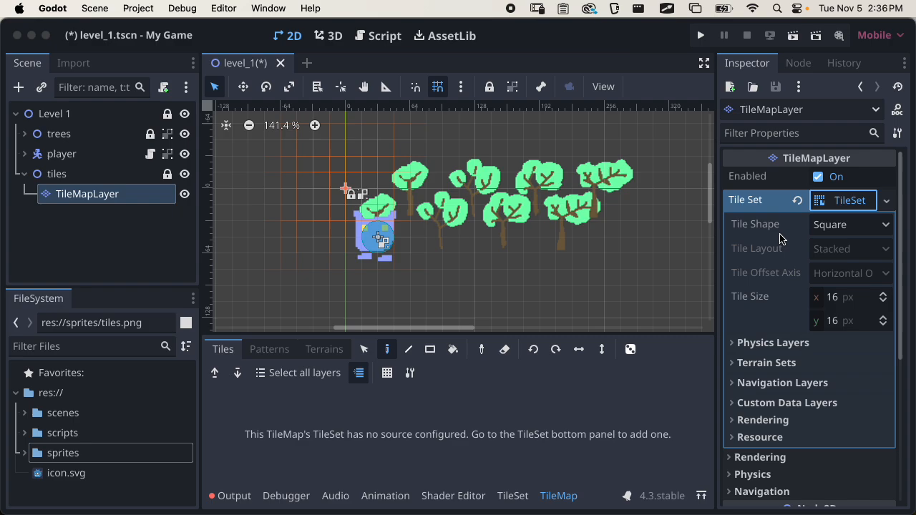
{"action": "left_click", "coordinate": [834, 205]}
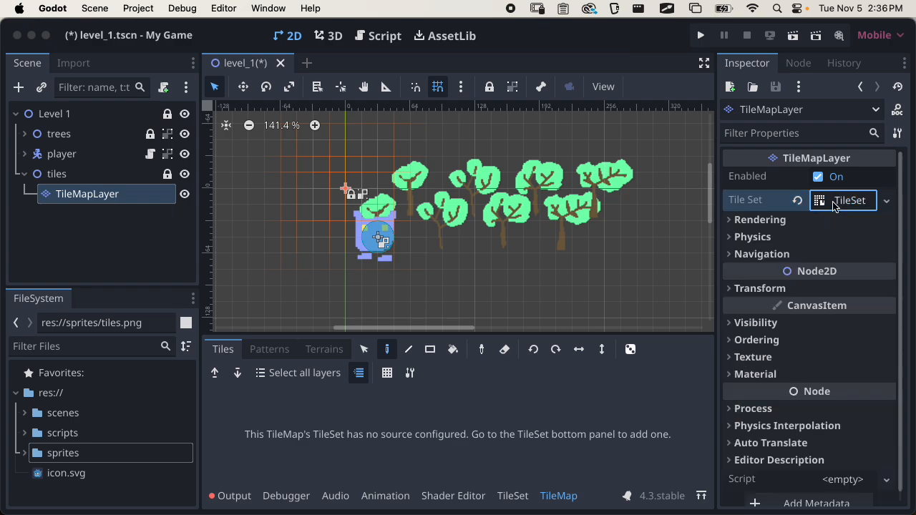
{"action": "left_click", "coordinate": [795, 237]}
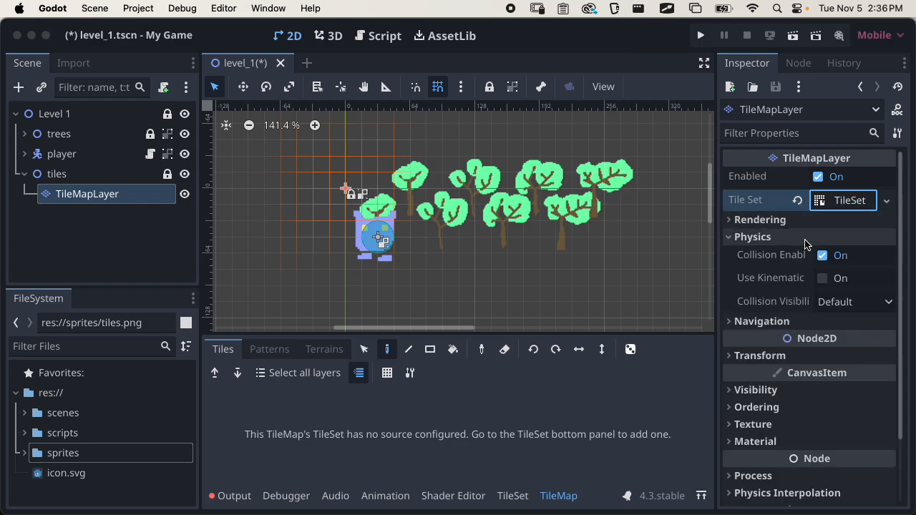
{"action": "left_click", "coordinate": [783, 237]}
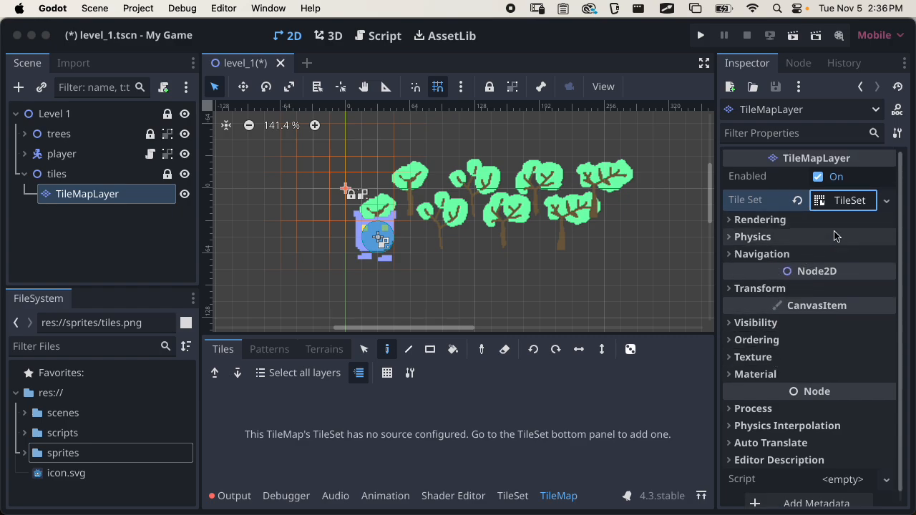
Step: Set the TileSet's tile size to 32 px in both x and y
{"action": "left_click", "coordinate": [845, 206]}
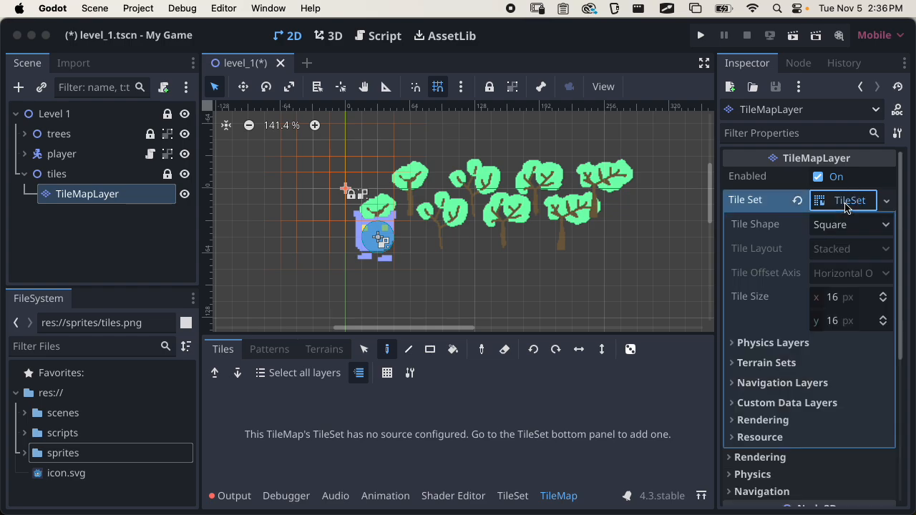
{"action": "left_click_drag", "start_coordinate": [716, 236], "coordinate": [673, 239]}
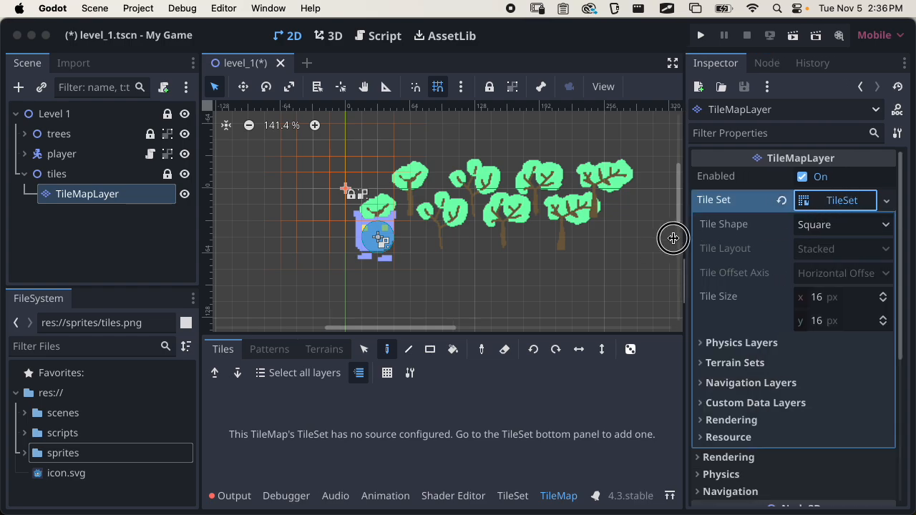
{"action": "mouse_move", "coordinate": [723, 258]}
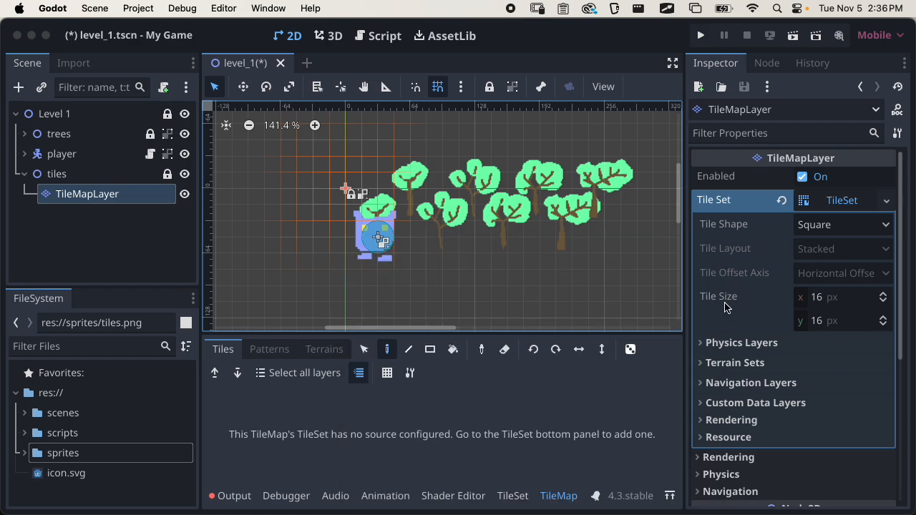
{"action": "mouse_move", "coordinate": [753, 326]}
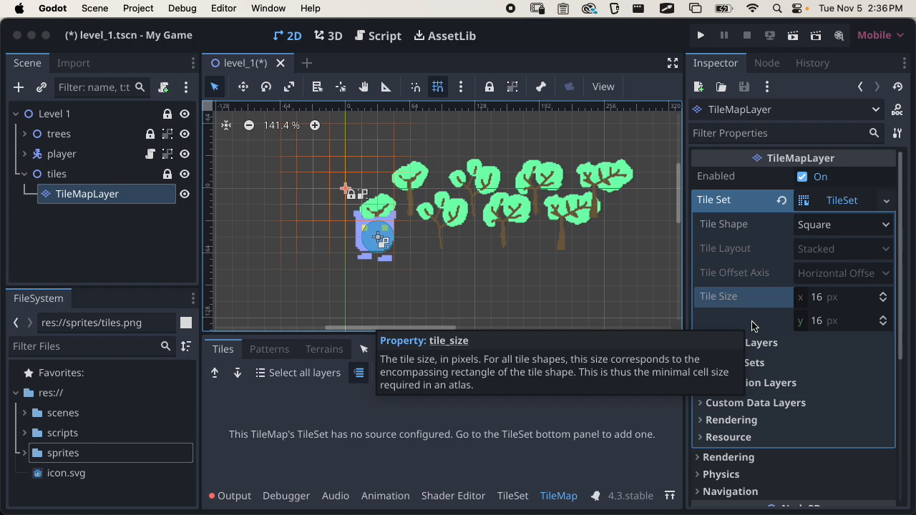
{"action": "left_click", "coordinate": [810, 312]}
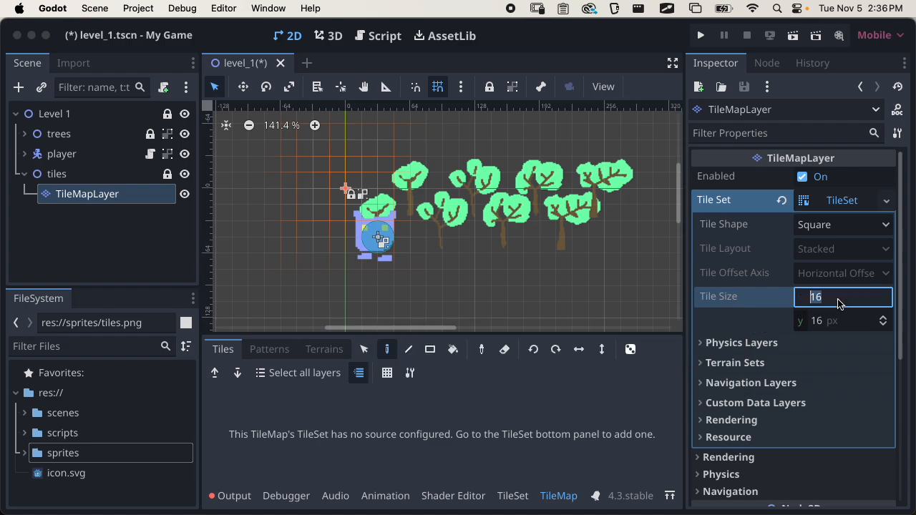
{"action": "type", "text": "32"}
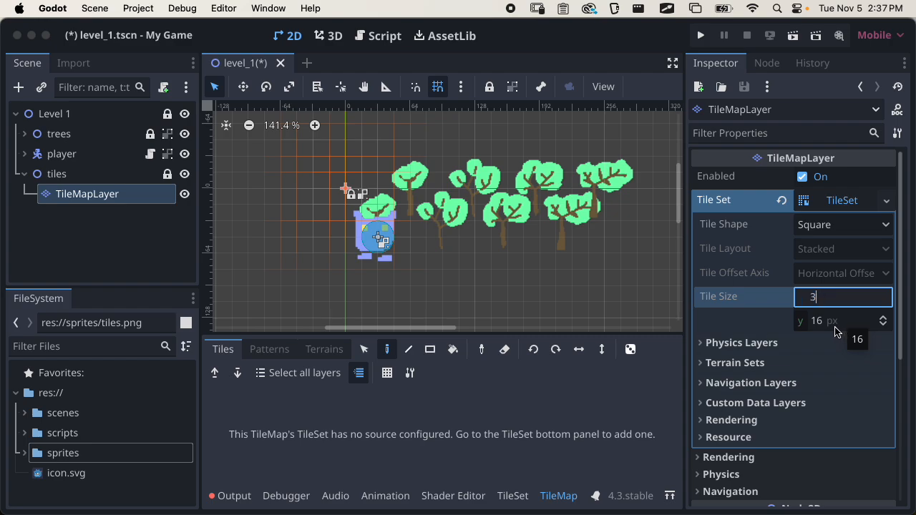
{"action": "left_click", "coordinate": [834, 323]}
{"action": "type", "text": "32"}
{"action": "key", "text": "Return"}
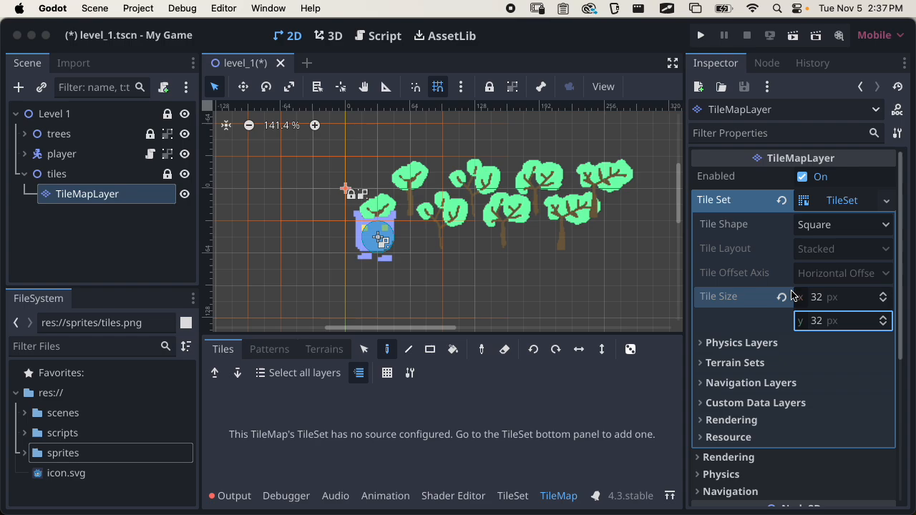
{"action": "left_click", "coordinate": [838, 206]}
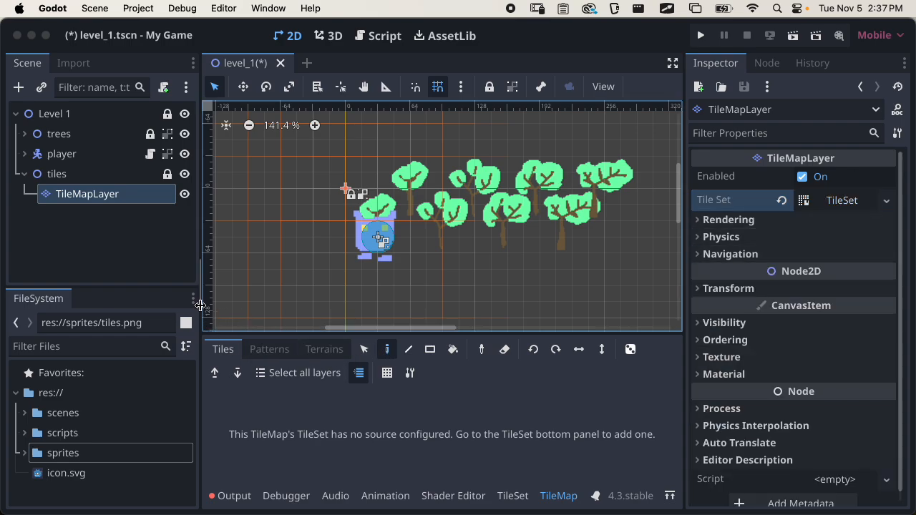
Step: Examine the TileMapLayer's grid in the 2D view, comparing it with the view when the parent tiles node is selected
{"action": "left_click_drag", "start_coordinate": [200, 303], "coordinate": [178, 301]}
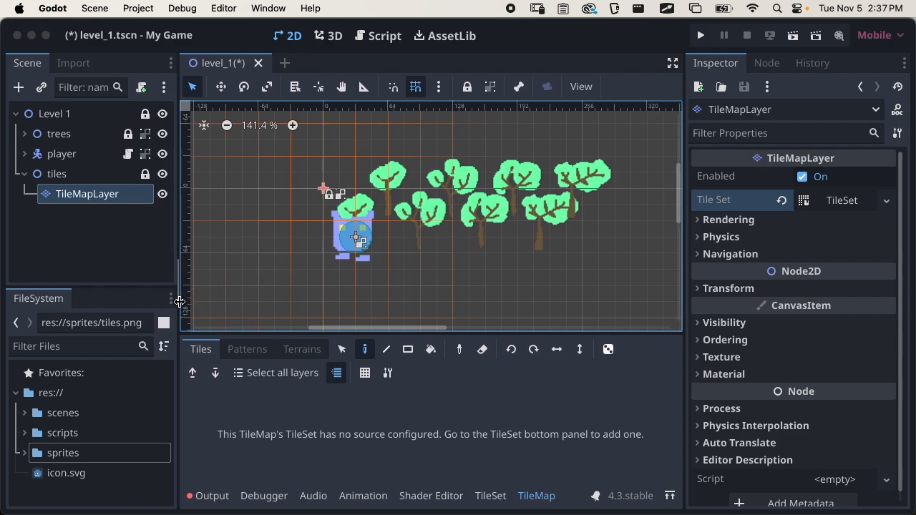
{"action": "scroll", "coordinate": [333, 260], "scroll_direction": "down", "scroll_amount": 3}
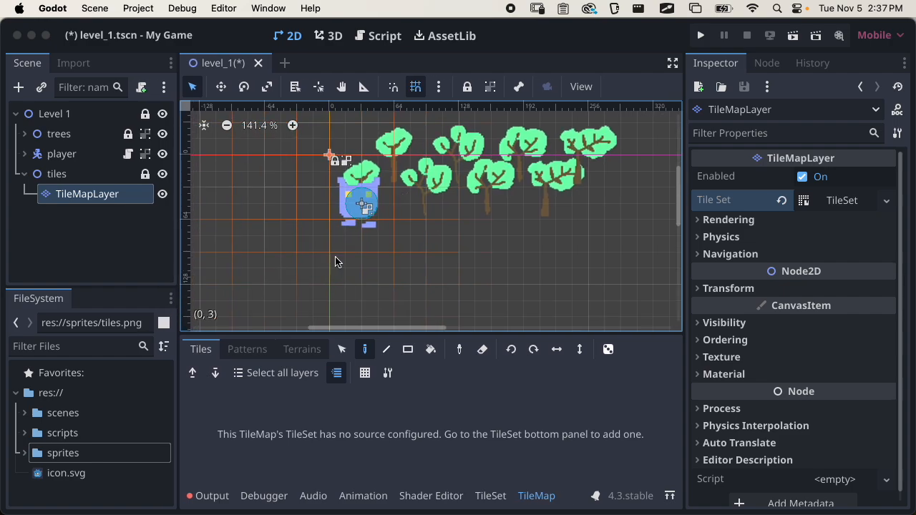
{"action": "left_click", "coordinate": [102, 231]}
{"action": "left_click", "coordinate": [86, 176]}
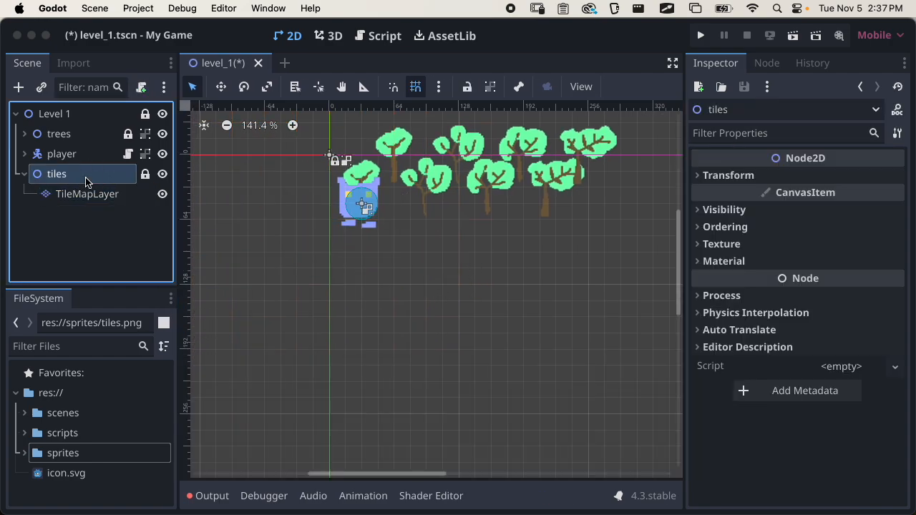
{"action": "left_click", "coordinate": [83, 195]}
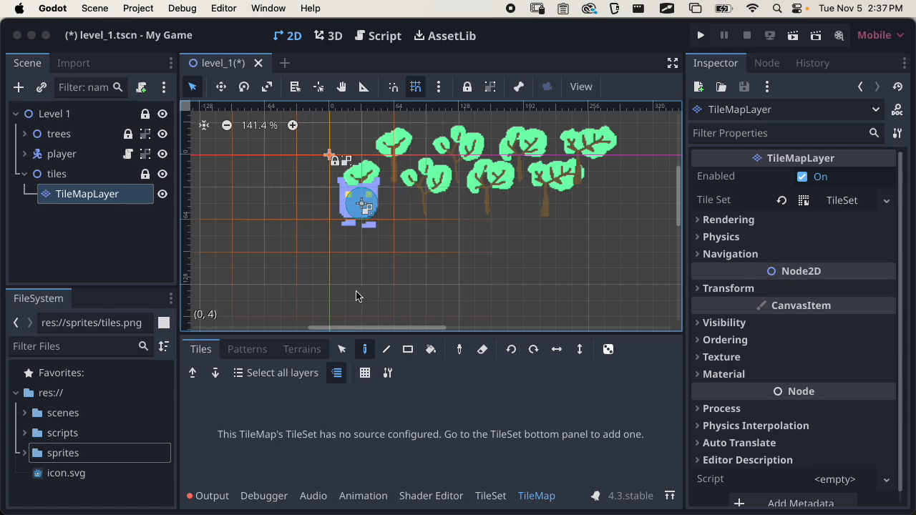
{"action": "scroll", "coordinate": [357, 293], "scroll_direction": "up", "scroll_amount": 3}
{"action": "scroll", "coordinate": [357, 293], "scroll_direction": "left", "scroll_amount": 2}
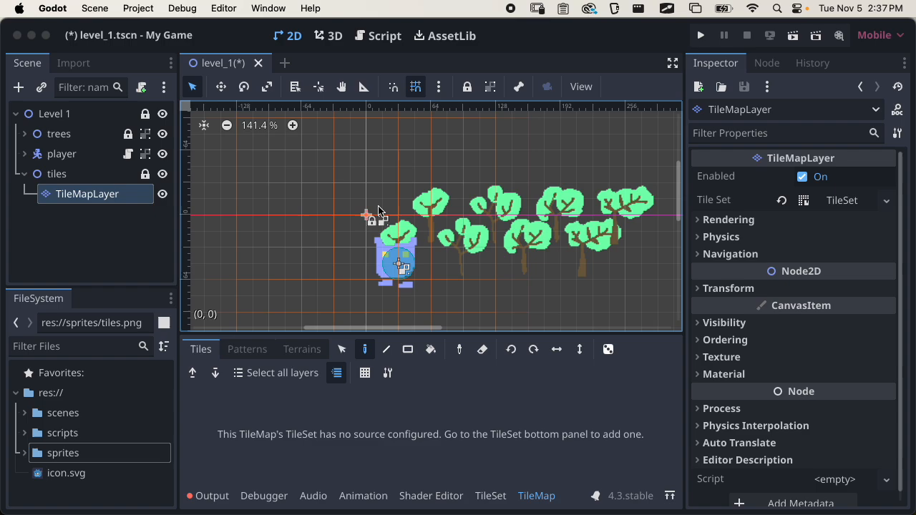
{"action": "scroll", "coordinate": [386, 233], "scroll_direction": "down", "scroll_amount": 3}
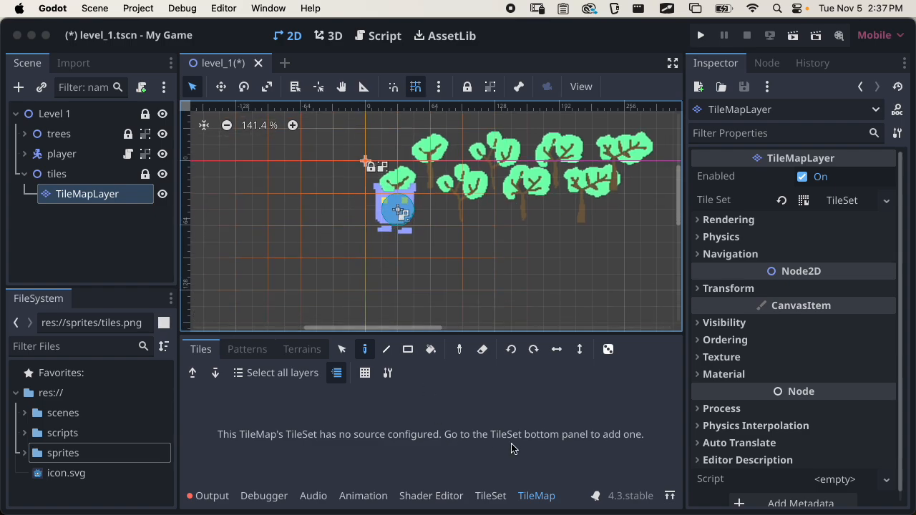
Step: Add tiles.png from the sprites folder as an atlas source in the TileSet editor and automatically create its tiles
{"action": "left_click", "coordinate": [493, 498]}
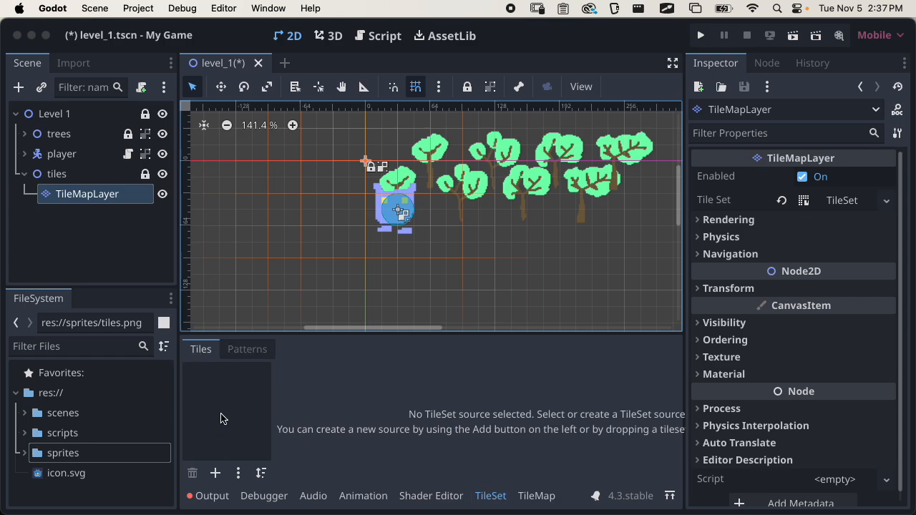
{"action": "left_click", "coordinate": [25, 455]}
{"action": "scroll", "coordinate": [81, 426], "scroll_direction": "down", "scroll_amount": 2}
{"action": "left_click_drag", "start_coordinate": [76, 455], "coordinate": [217, 427]}
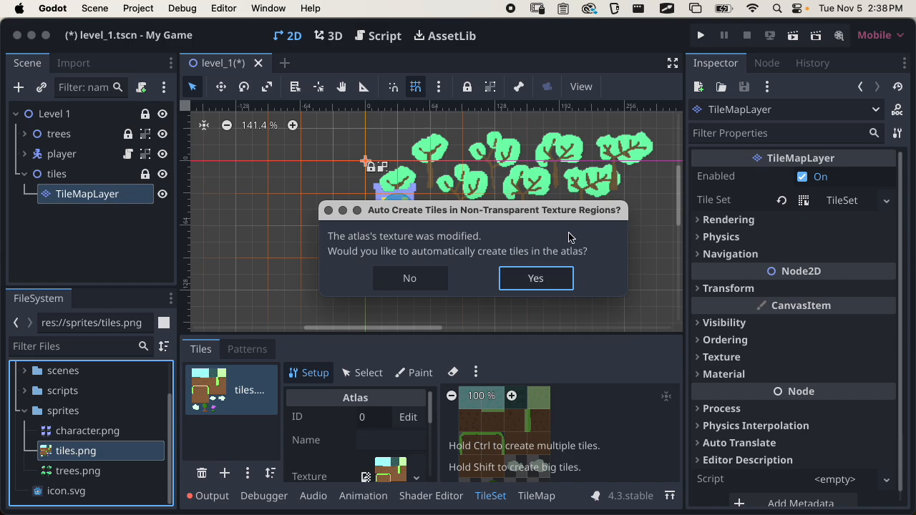
{"action": "left_click", "coordinate": [539, 281]}
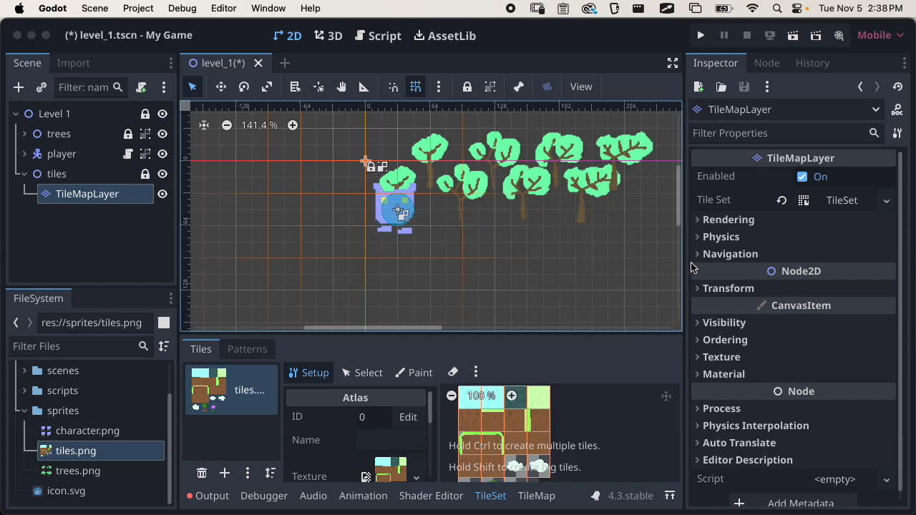
Step: Enlarge the TileSet editor and inspect the base tiles in the first row of the tiles.png atlas
{"action": "left_click_drag", "start_coordinate": [682, 267], "coordinate": [726, 260]}
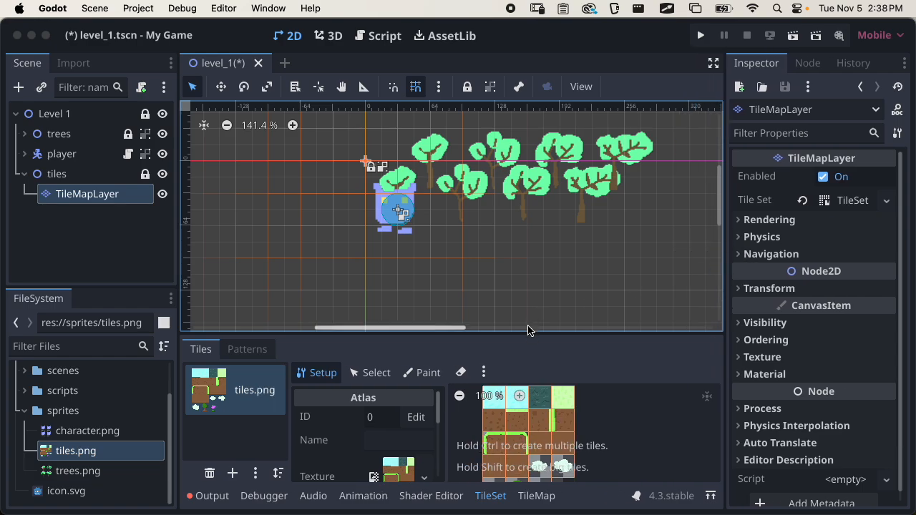
{"action": "left_click_drag", "start_coordinate": [525, 331], "coordinate": [544, 205]}
{"action": "left_click", "coordinate": [525, 264]}
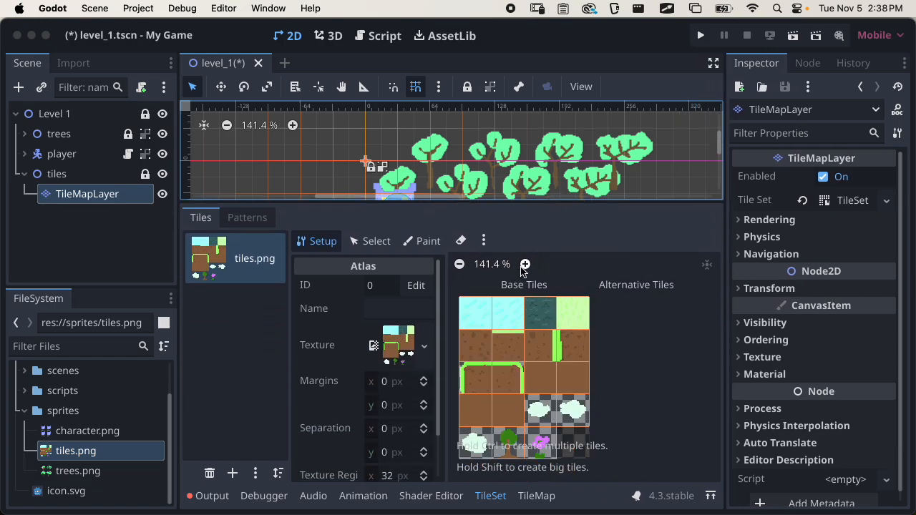
{"action": "left_click", "coordinate": [527, 320]}
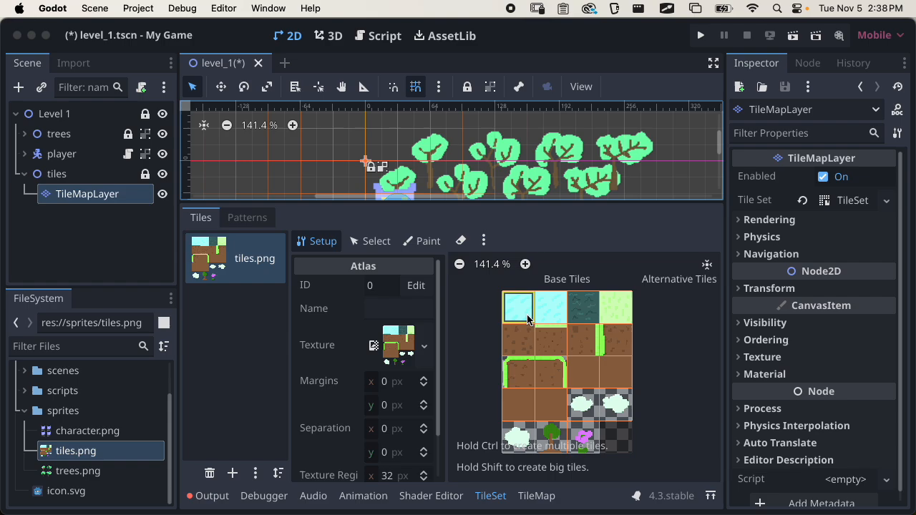
{"action": "left_click", "coordinate": [584, 313]}
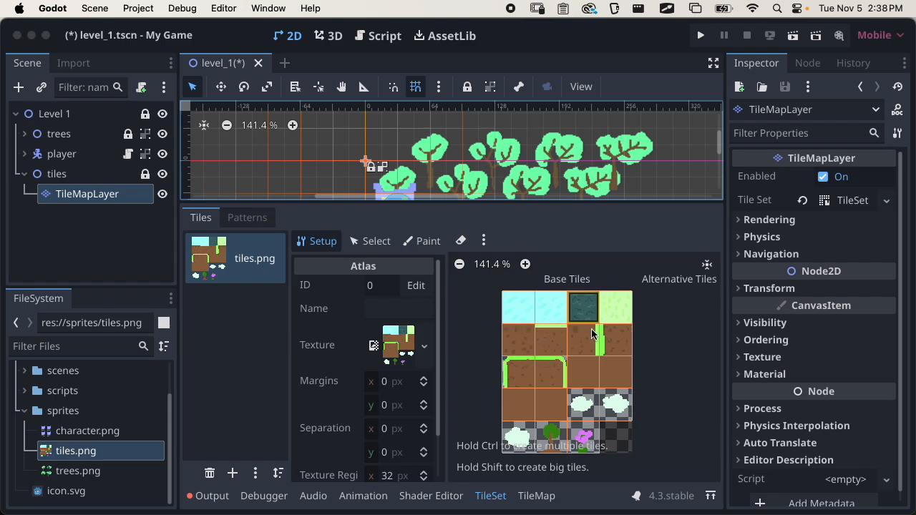
Step: Review the TileSet's tile shape and tile size settings in the TileMapLayer's properties
{"action": "left_click", "coordinate": [594, 331]}
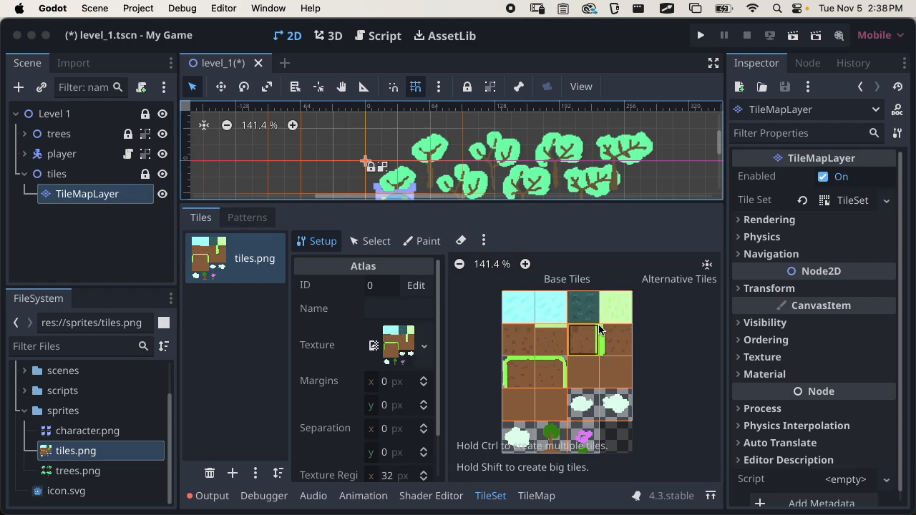
{"action": "left_click", "coordinate": [854, 201]}
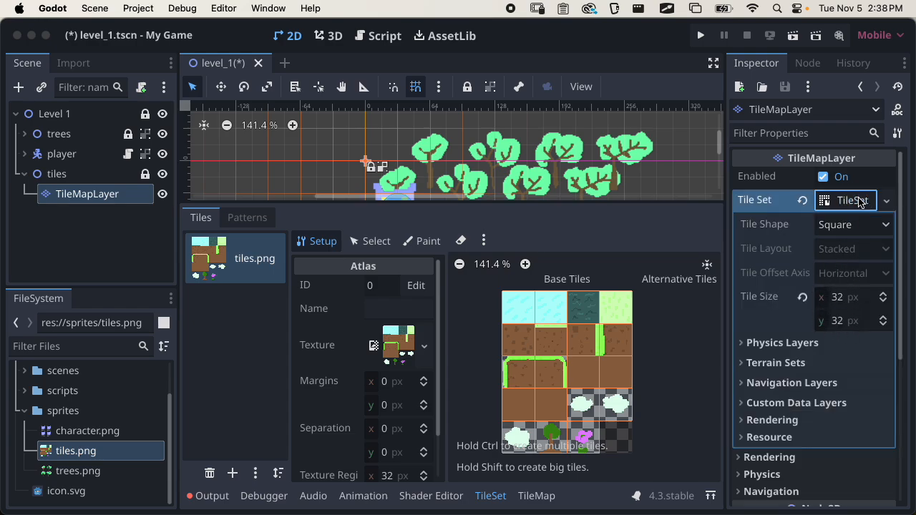
{"action": "left_click", "coordinate": [869, 201]}
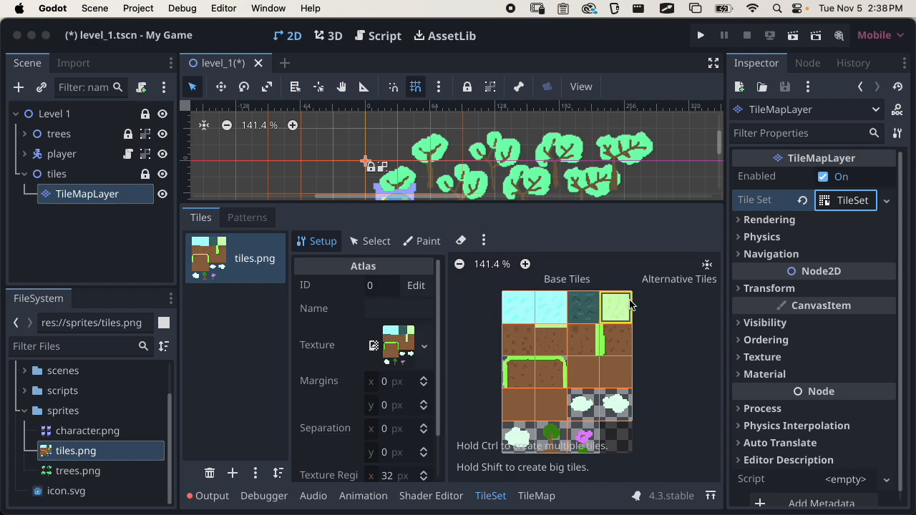
Step: Rename the TileMapLayer node to background
{"action": "double_click", "coordinate": [105, 203]}
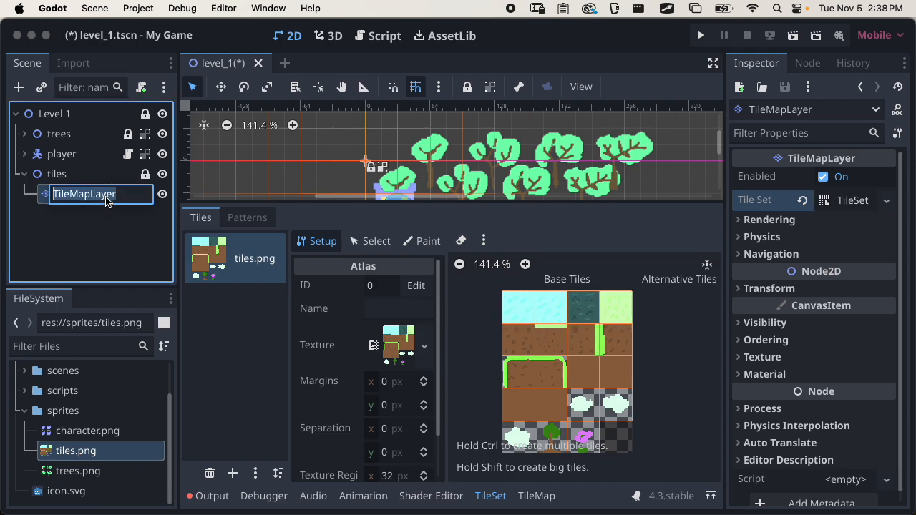
{"action": "type", "text": "backgrou"}
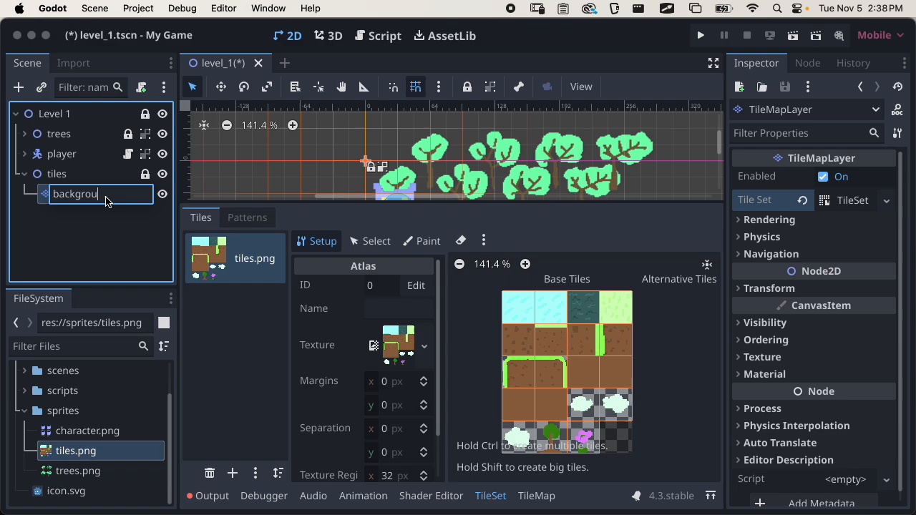
{"action": "type", "text": "nd"}
{"action": "key", "text": "Return"}
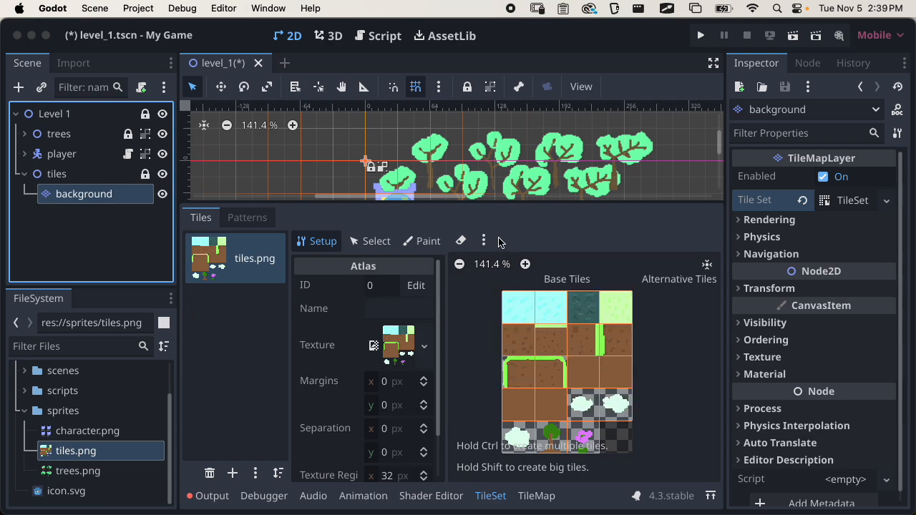
Step: Choose the first light-blue base tile in the TileMap editor for painting and enlarge the 2D view
{"action": "left_click", "coordinate": [527, 496]}
{"action": "left_click", "coordinate": [455, 310]}
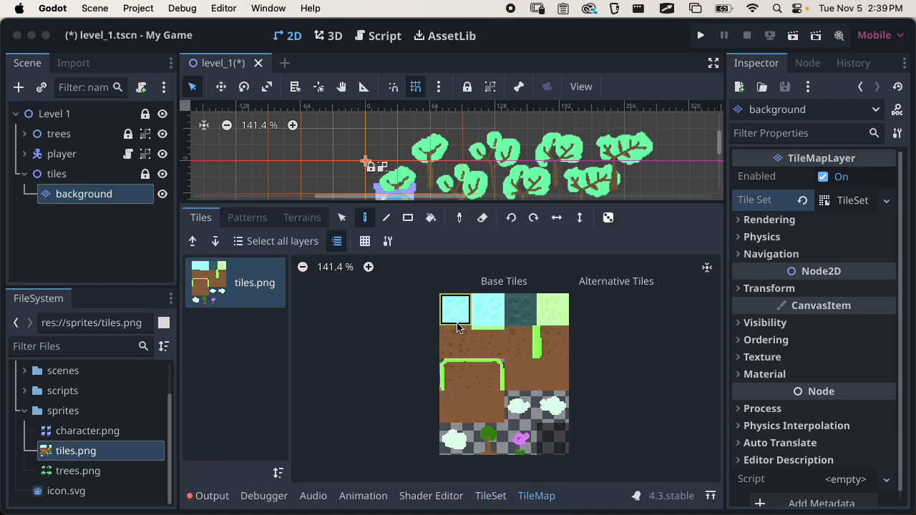
{"action": "left_click_drag", "start_coordinate": [454, 206], "coordinate": [444, 399]}
{"action": "scroll", "coordinate": [466, 272], "scroll_direction": "down", "scroll_amount": 8}
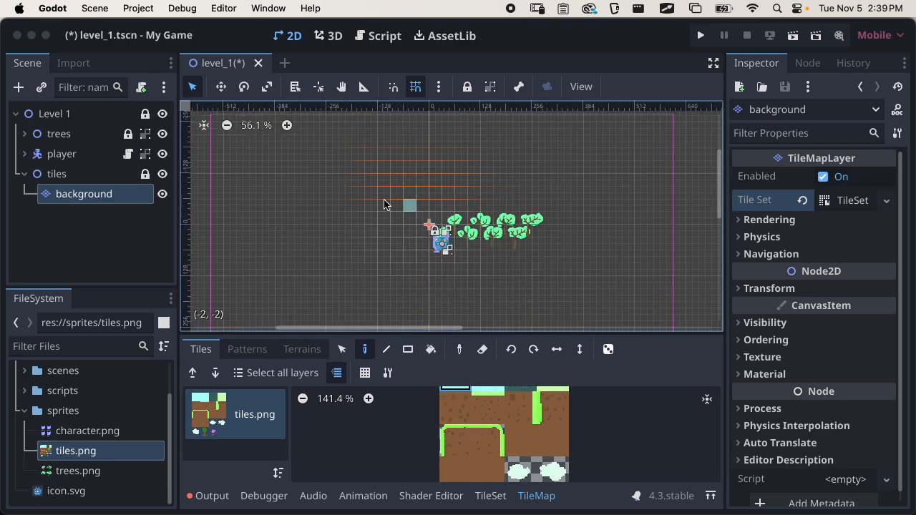
Step: Try placing a single light-blue tile up and to the left of the scene origin, and undo it
{"action": "left_click", "coordinate": [397, 193]}
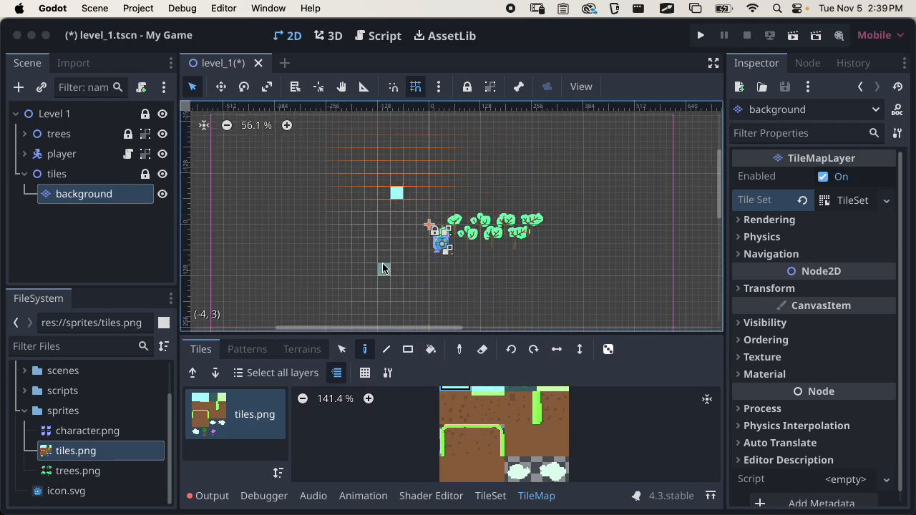
{"action": "scroll", "coordinate": [397, 194], "scroll_direction": "up", "scroll_amount": 8}
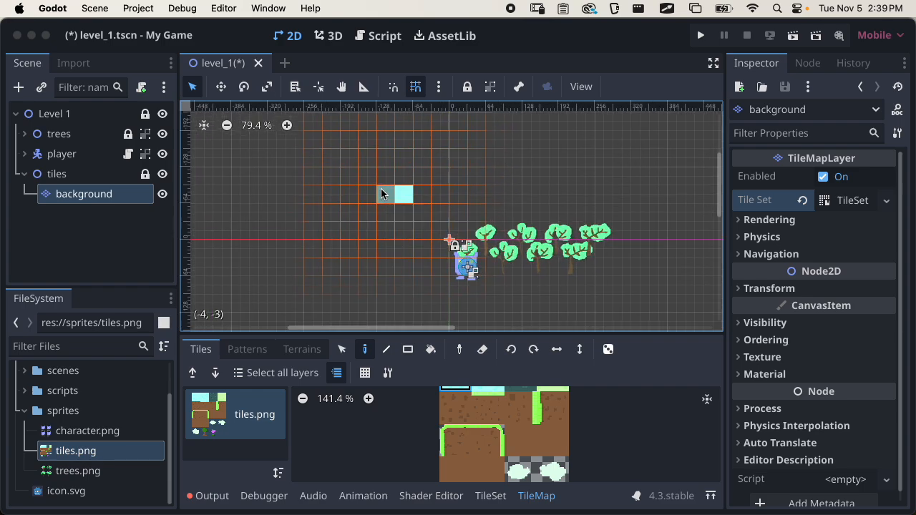
{"action": "scroll", "coordinate": [406, 206], "scroll_direction": "up", "scroll_amount": 4}
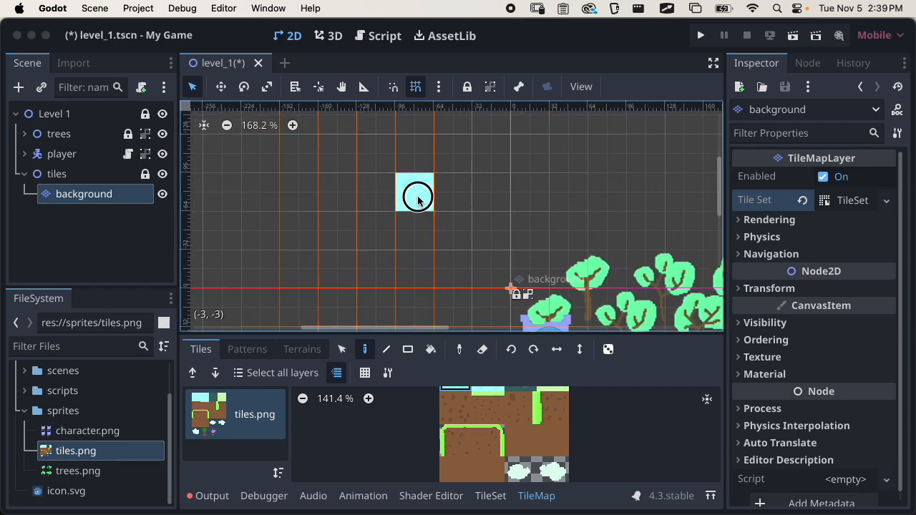
{"action": "key", "text": "super+z"}
{"action": "scroll", "coordinate": [475, 249], "scroll_direction": "down", "scroll_amount": 8}
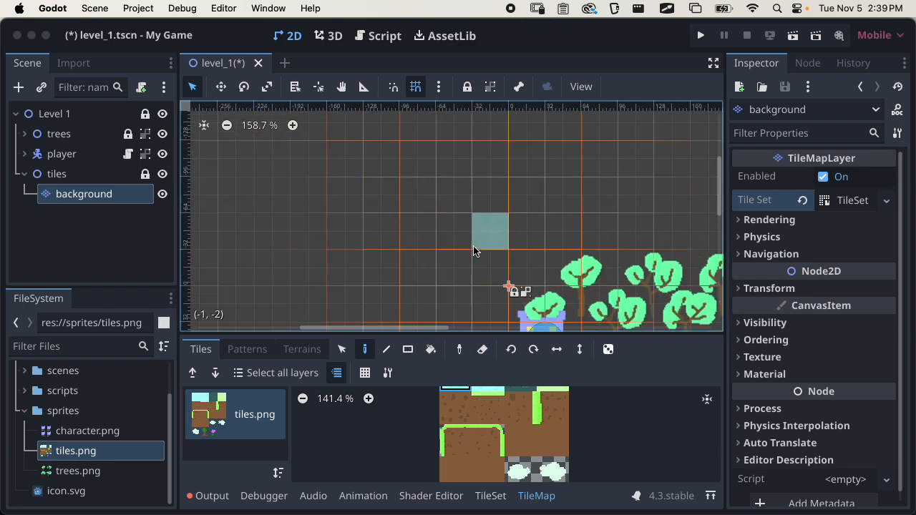
Step: Try painting light-blue tiles around the trees, first freehand and then as a rectangle, undoing each attempt
{"action": "scroll", "coordinate": [475, 249], "scroll_direction": "down", "scroll_amount": 4}
{"action": "mouse_move", "coordinate": [424, 215]}
{"action": "left_mouse_down"}
{"action": "mouse_move", "coordinate": [532, 230]}
{"action": "mouse_move", "coordinate": [607, 208]}
{"action": "mouse_move", "coordinate": [615, 240]}
{"action": "left_mouse_up"}
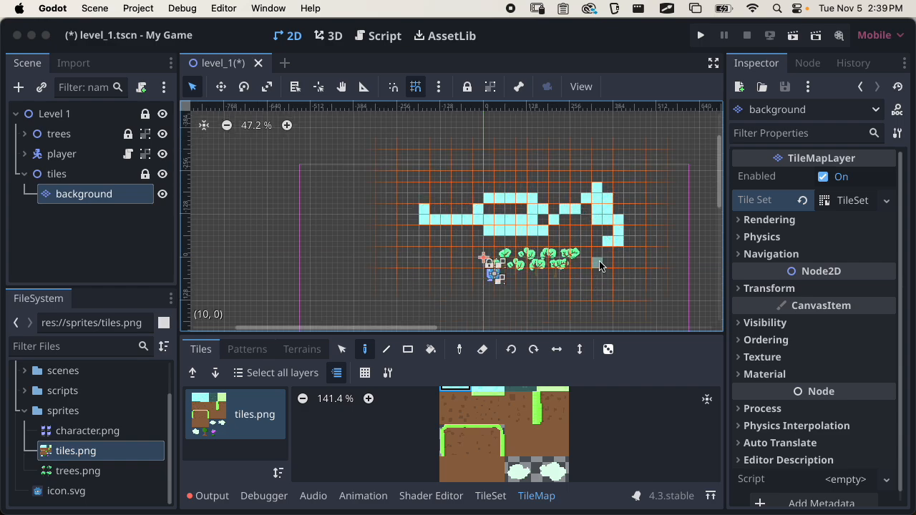
{"action": "key", "text": "super+z"}
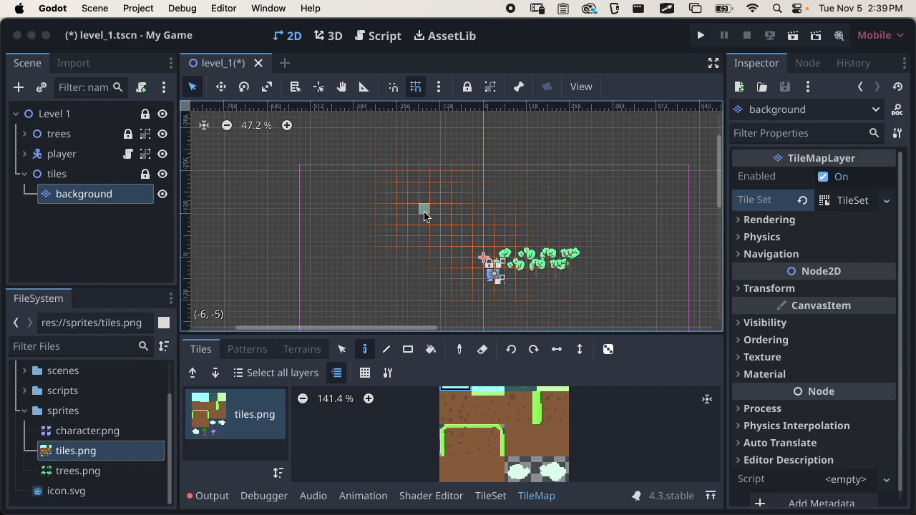
{"action": "mouse_move", "coordinate": [423, 209]}
{"action": "left_mouse_down", "text": "shift"}
{"action": "mouse_move", "coordinate": [550, 208]}
{"action": "mouse_move", "coordinate": [619, 248]}
{"action": "mouse_move", "coordinate": [616, 151]}
{"action": "mouse_move", "coordinate": [296, 217]}
{"action": "mouse_move", "coordinate": [603, 128]}
{"action": "mouse_move", "coordinate": [491, 289]}
{"action": "mouse_move", "coordinate": [566, 272]}
{"action": "left_mouse_up", "text": "shift"}
{"action": "key", "text": "super+z"}
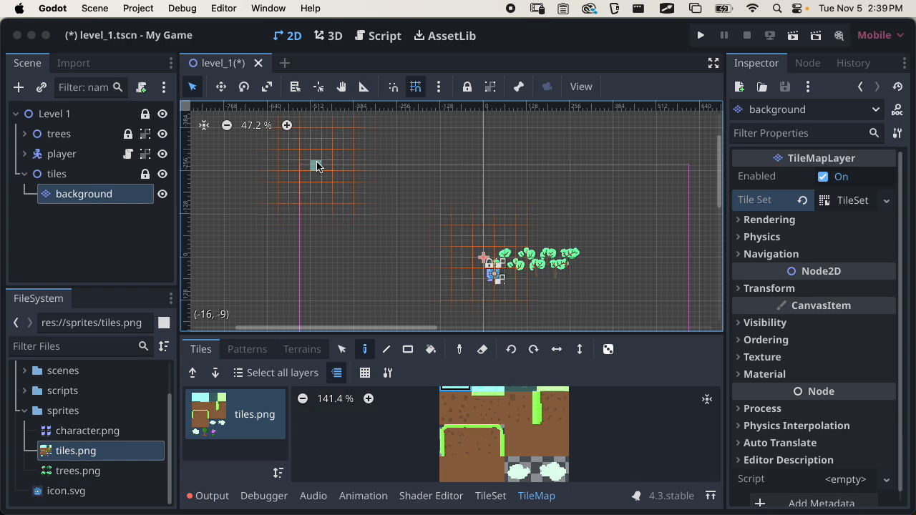
Step: Fill a wide rectangle of light-blue sky tiles across the level from row -9 down to row 2, and save the scene
{"action": "mouse_move", "coordinate": [304, 170]}
{"action": "left_mouse_down", "text": "shift+super"}
{"action": "mouse_move", "coordinate": [483, 232]}
{"action": "mouse_move", "coordinate": [659, 258]}
{"action": "mouse_move", "coordinate": [689, 252]}
{"action": "mouse_move", "coordinate": [709, 258]}
{"action": "mouse_move", "coordinate": [710, 290]}
{"action": "left_mouse_up", "text": "shift+super"}
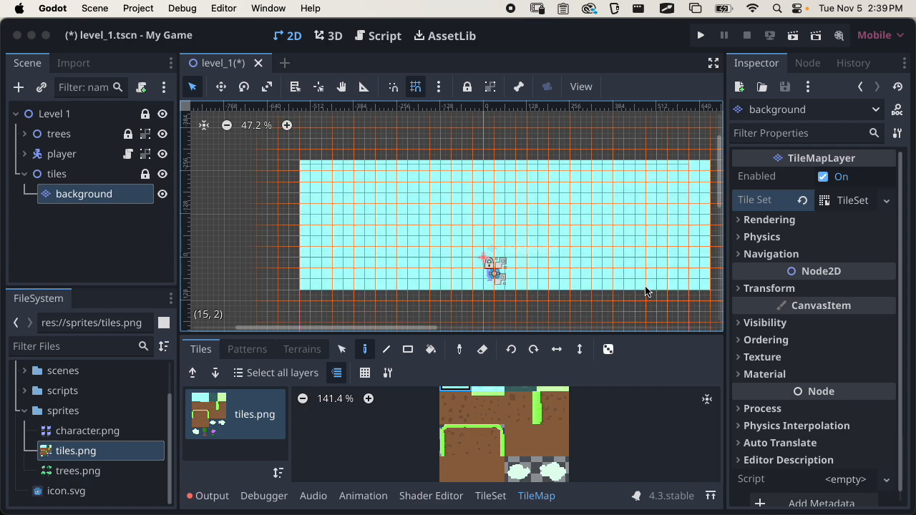
{"action": "scroll", "coordinate": [646, 288], "scroll_direction": "down", "scroll_amount": 4}
{"action": "middle_click_drag", "start_coordinate": [647, 288], "coordinate": [594, 219]}
{"action": "scroll", "coordinate": [595, 219], "scroll_direction": "up", "scroll_amount": 8}
{"action": "scroll", "coordinate": [470, 235], "scroll_direction": "up", "scroll_amount": 6}
{"action": "middle_click_drag", "start_coordinate": [470, 236], "coordinate": [500, 270]}
{"action": "scroll", "coordinate": [470, 221], "scroll_direction": "up", "scroll_amount": 1}
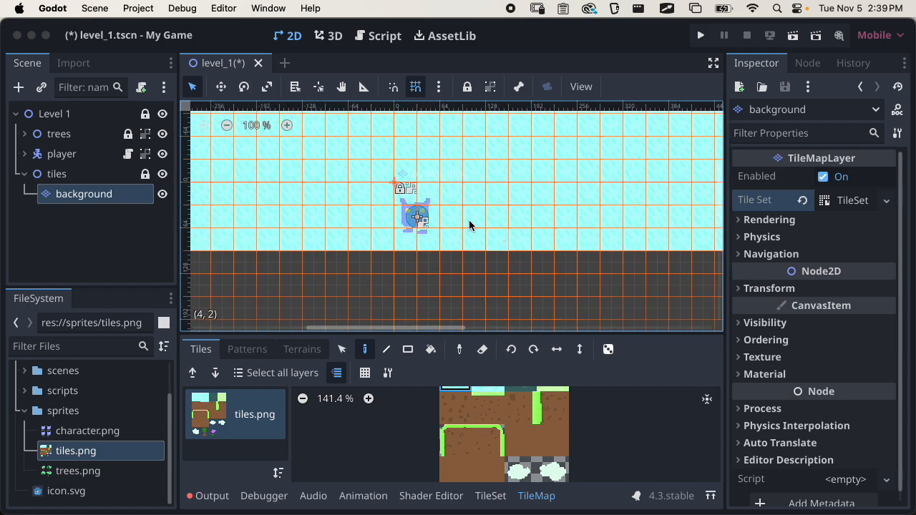
{"action": "scroll", "coordinate": [508, 233], "scroll_direction": "down", "scroll_amount": 2}
{"action": "key", "text": "super+s"}
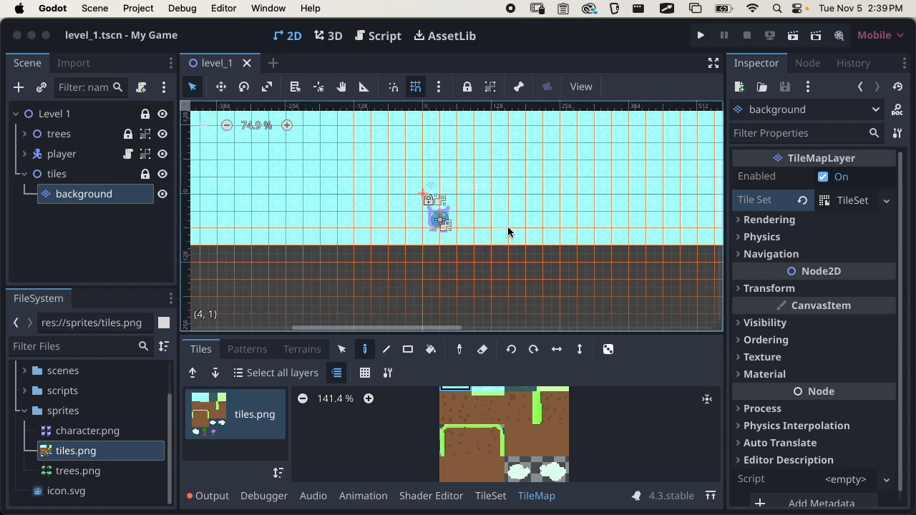
Step: Fill the area directly below the sky with a rectangle of the dark teal base tile, and save the scene
{"action": "scroll", "coordinate": [509, 234], "scroll_direction": "down", "scroll_amount": 4}
{"action": "left_click", "coordinate": [467, 406]}
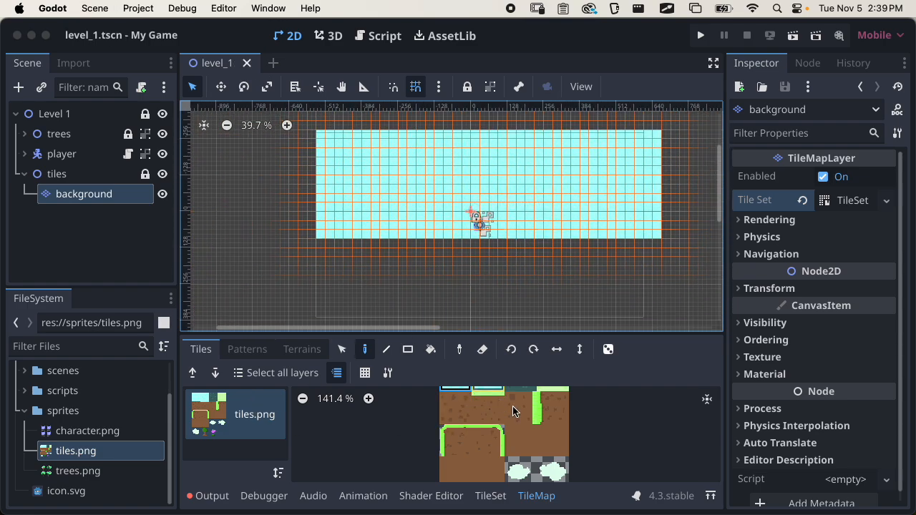
{"action": "scroll", "coordinate": [520, 411], "scroll_direction": "up", "scroll_amount": 3}
{"action": "scroll", "coordinate": [525, 408], "scroll_direction": "down", "scroll_amount": 8}
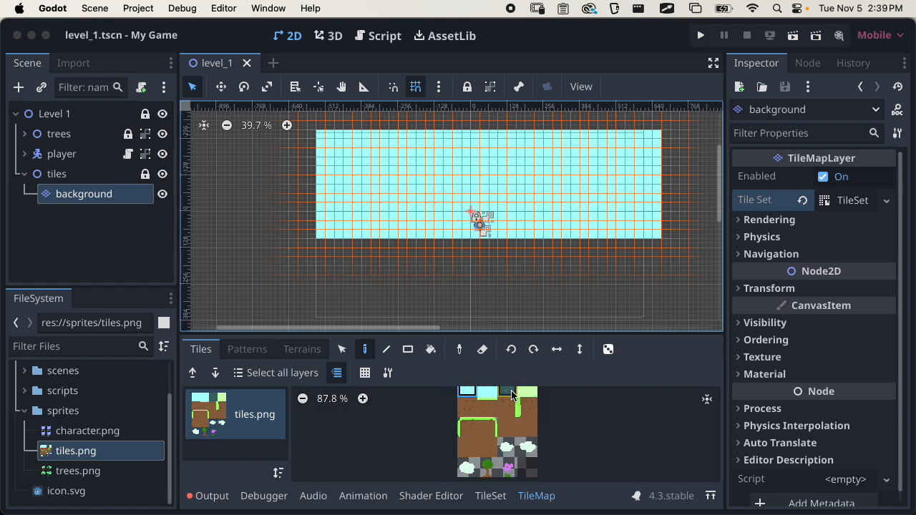
{"action": "left_click", "coordinate": [513, 395]}
{"action": "mouse_move", "coordinate": [321, 247]}
{"action": "left_mouse_down", "text": "shift"}
{"action": "mouse_move", "coordinate": [654, 303]}
{"action": "mouse_move", "coordinate": [657, 312]}
{"action": "left_mouse_up", "text": "shift"}
{"action": "scroll", "coordinate": [542, 256], "scroll_direction": "up", "scroll_amount": 10}
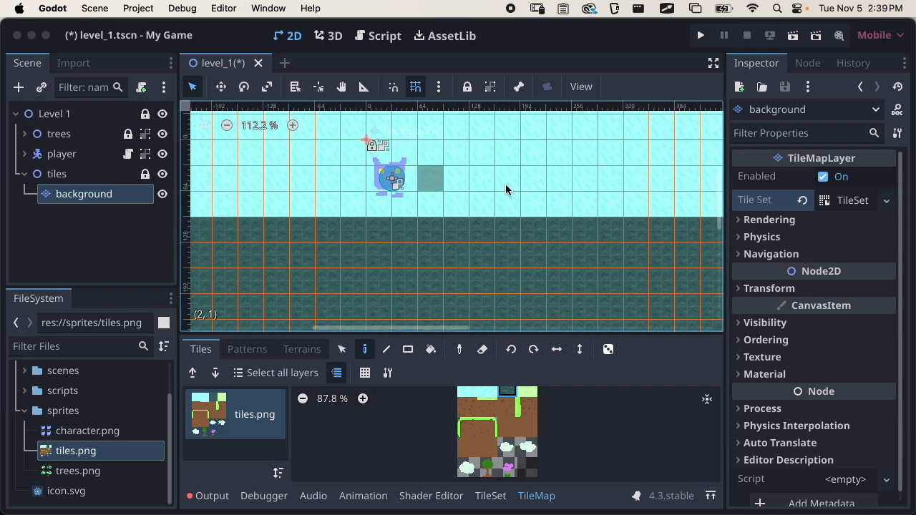
{"action": "key", "text": "ctrl+s"}
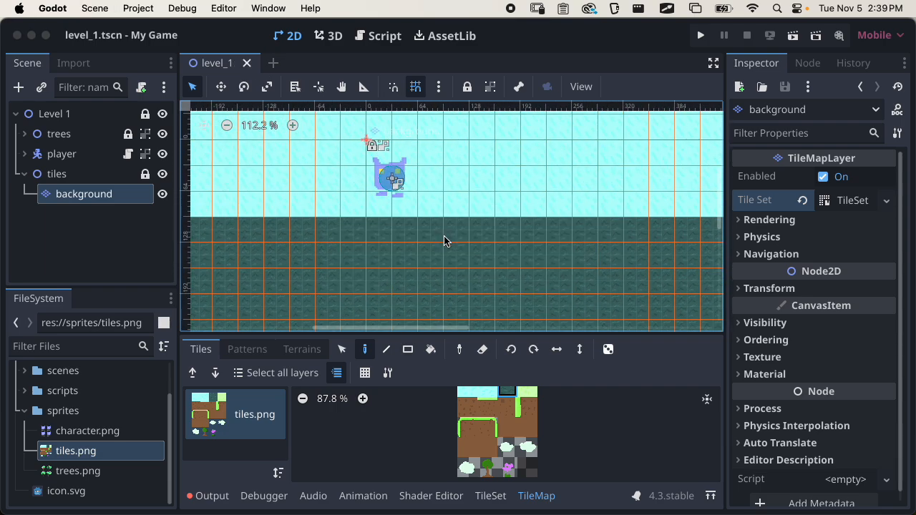
Step: Paint over the sky with both light-blue base tiles using random tile placement with scattering 0, and save the scene
{"action": "scroll", "coordinate": [491, 242], "scroll_direction": "down", "scroll_amount": 5}
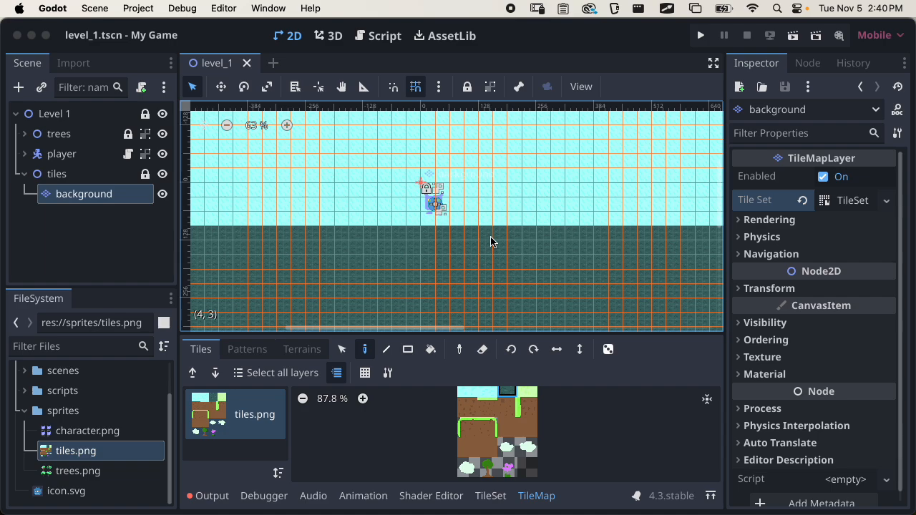
{"action": "scroll", "coordinate": [465, 400], "scroll_direction": "up", "scroll_amount": 2}
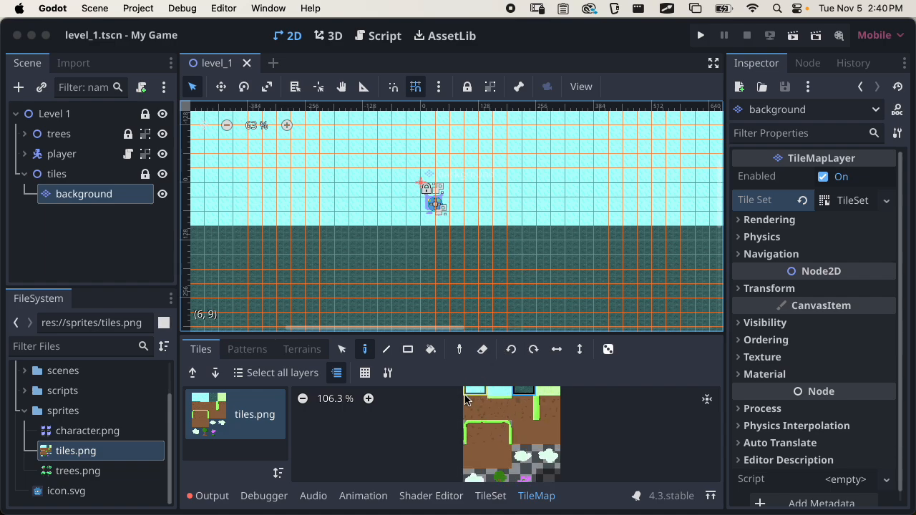
{"action": "scroll", "coordinate": [465, 399], "scroll_direction": "down", "scroll_amount": 2}
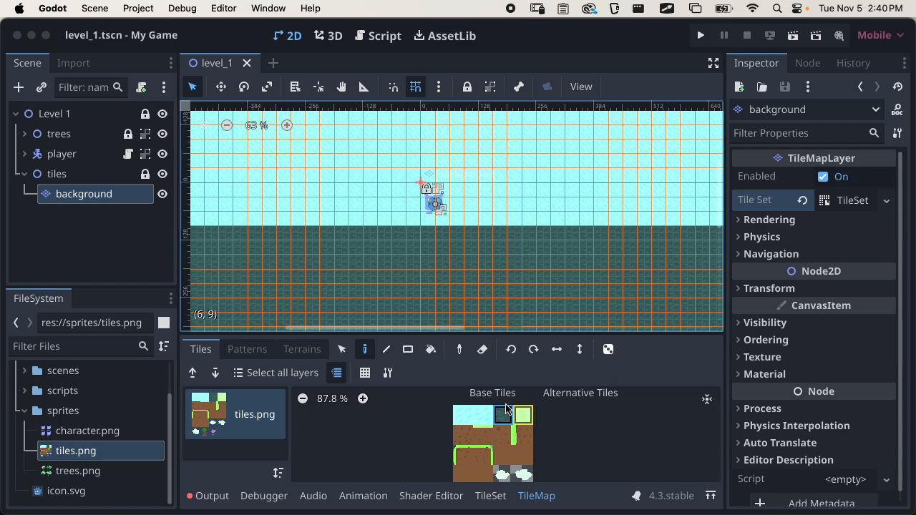
{"action": "left_click_drag", "start_coordinate": [463, 415], "coordinate": [481, 419]}
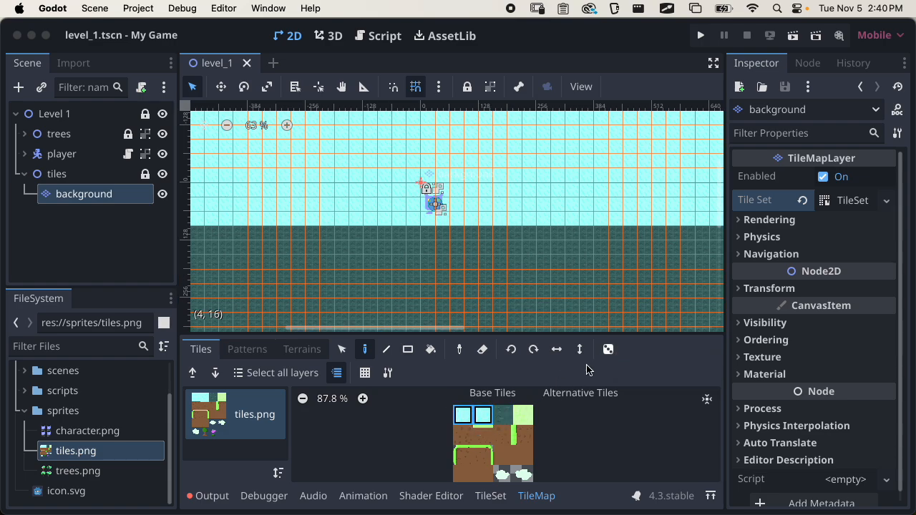
{"action": "left_click", "coordinate": [608, 349]}
{"action": "mouse_move", "coordinate": [602, 169]}
{"action": "left_mouse_down"}
{"action": "mouse_move", "coordinate": [448, 154]}
{"action": "mouse_move", "coordinate": [372, 177]}
{"action": "mouse_move", "coordinate": [384, 176]}
{"action": "left_mouse_up"}
{"action": "scroll", "coordinate": [387, 173], "scroll_direction": "up", "scroll_amount": 12}
{"action": "scroll", "coordinate": [387, 178], "scroll_direction": "up", "scroll_amount": 5}
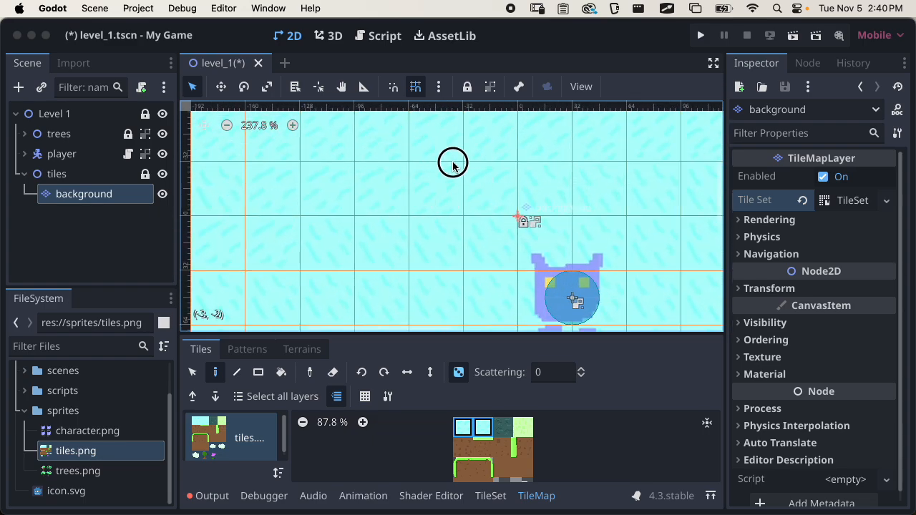
{"action": "scroll", "coordinate": [420, 204], "scroll_direction": "down", "scroll_amount": 3}
{"action": "scroll", "coordinate": [419, 204], "scroll_direction": "down", "scroll_amount": 12}
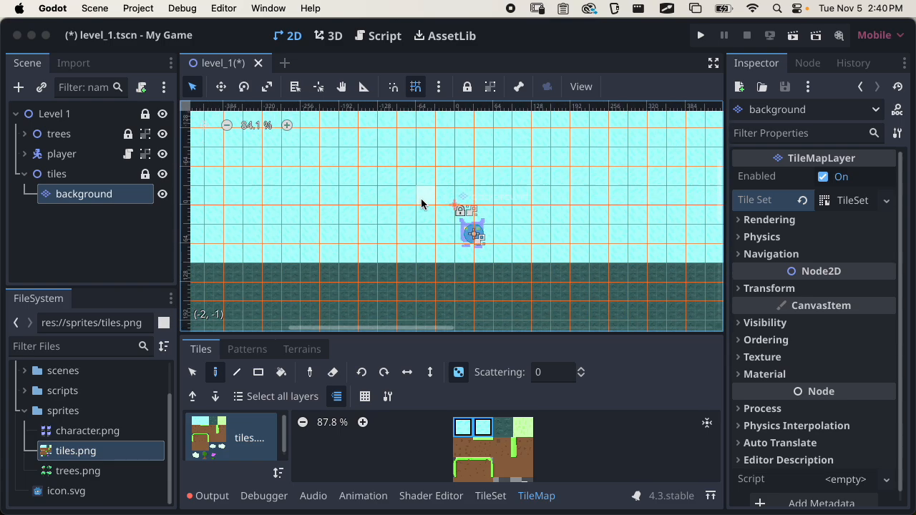
{"action": "key", "text": "super+s"}
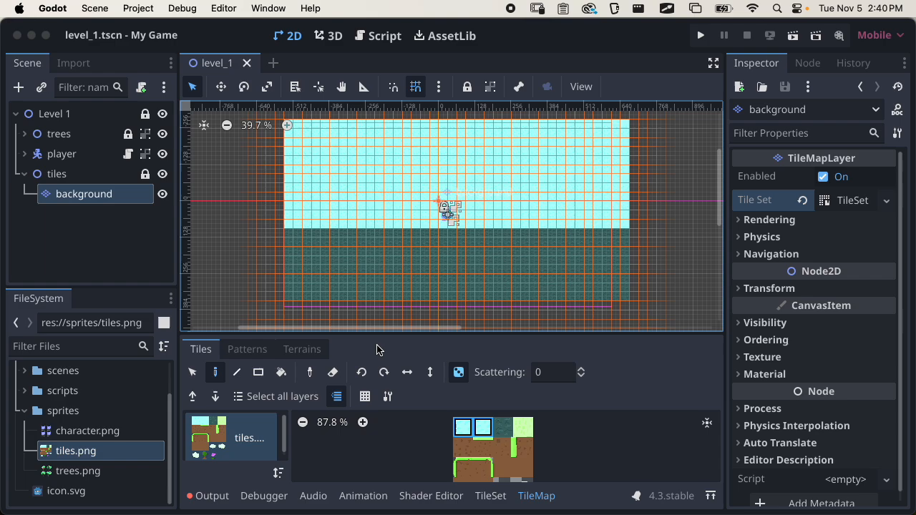
Step: Enlarge the TileMap editor slightly and switch from painting to the tile selection tool, keeping the background layer selected
{"action": "left_click_drag", "start_coordinate": [399, 333], "coordinate": [404, 313]}
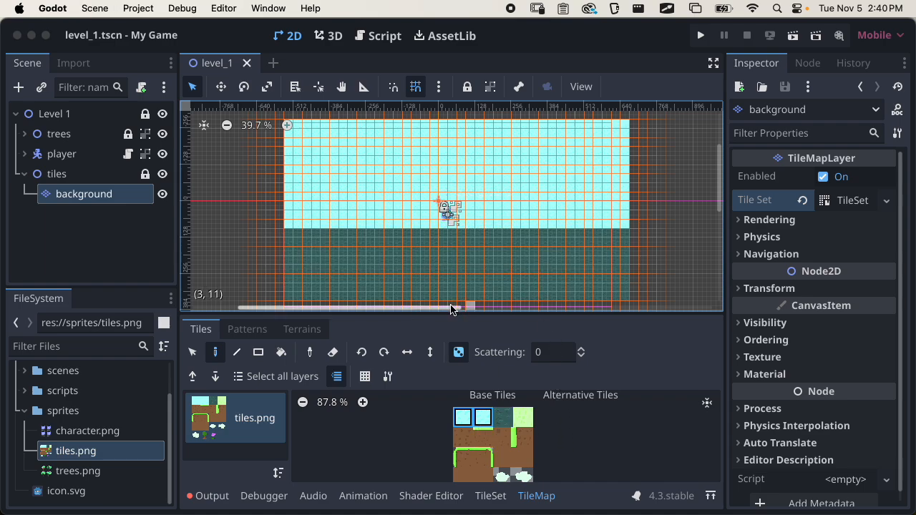
{"action": "left_click", "coordinate": [198, 354]}
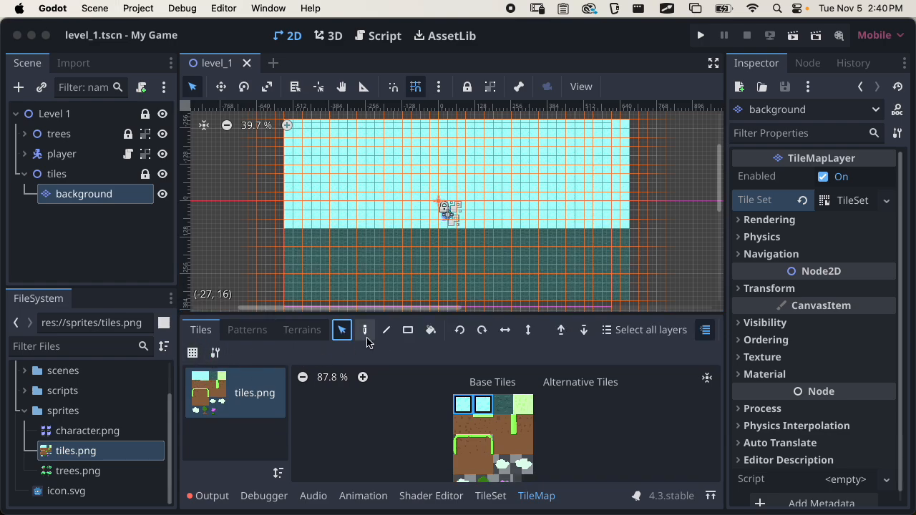
{"action": "left_click", "coordinate": [73, 241]}
{"action": "left_click", "coordinate": [90, 202]}
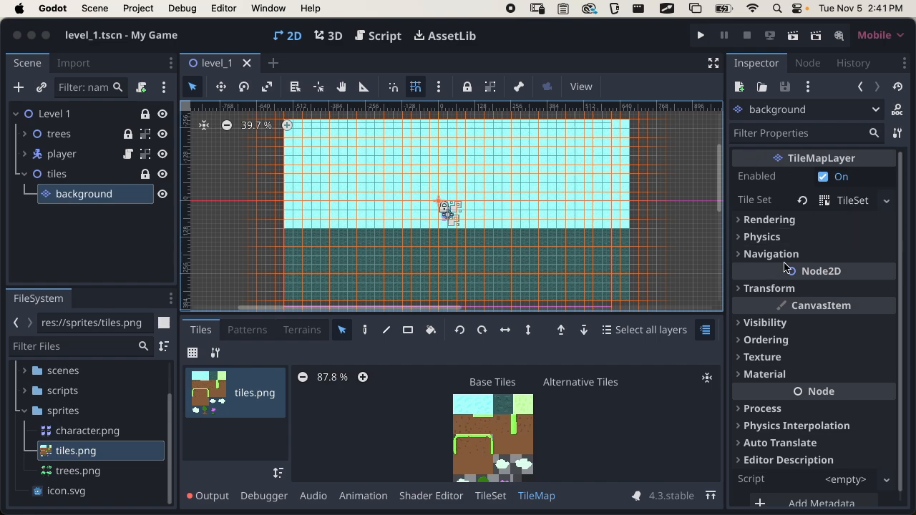
Step: Duplicate the background tile layer, rename the copy "platforms", and save the scene
{"action": "left_click", "coordinate": [490, 496]}
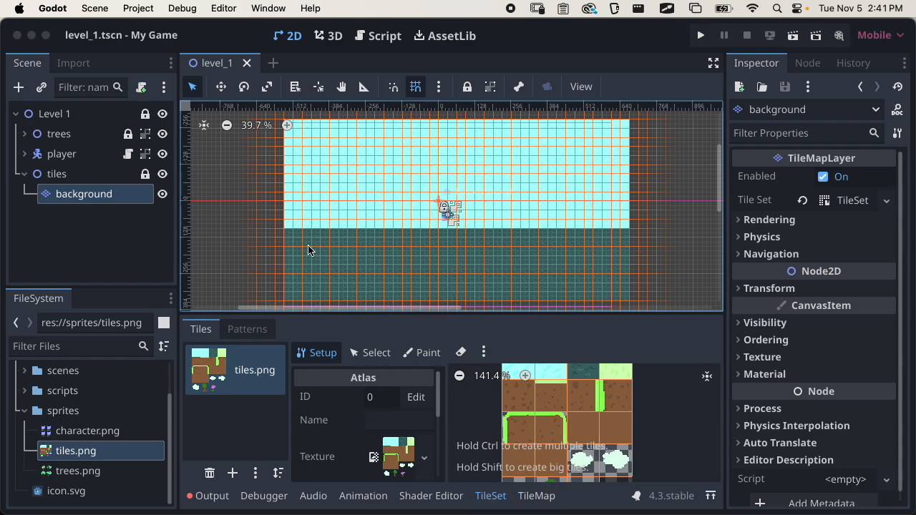
{"action": "left_click", "coordinate": [130, 232]}
{"action": "left_click", "coordinate": [105, 201]}
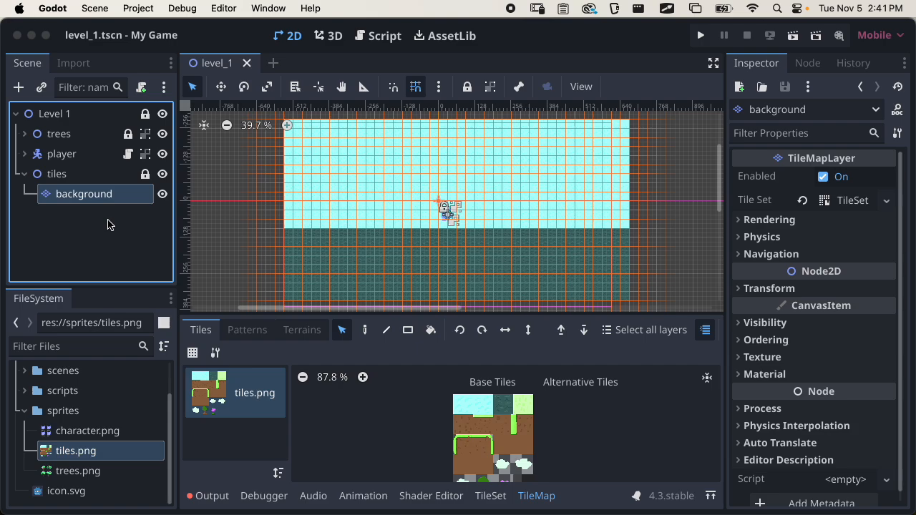
{"action": "key", "text": "super+d"}
{"action": "double_click", "coordinate": [108, 218]}
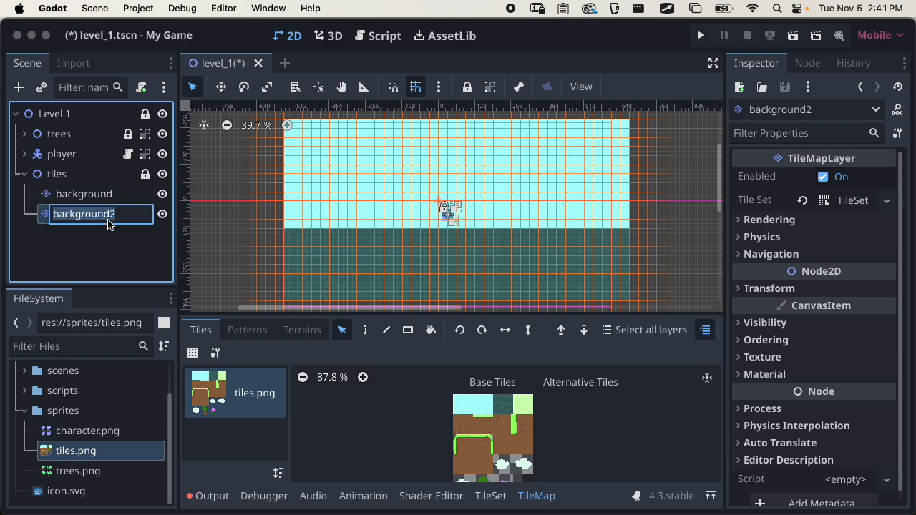
{"action": "type", "text": "platforms"}
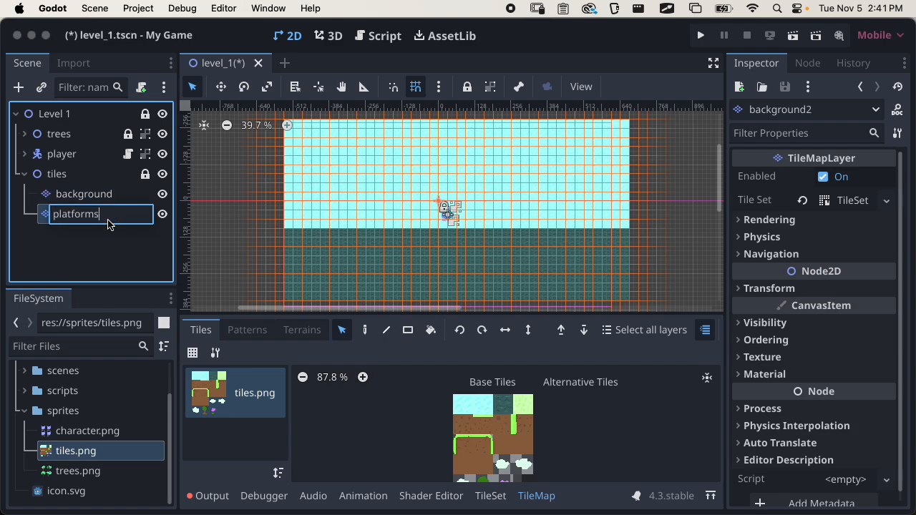
{"action": "key", "text": "Return"}
{"action": "key", "text": "super+s"}
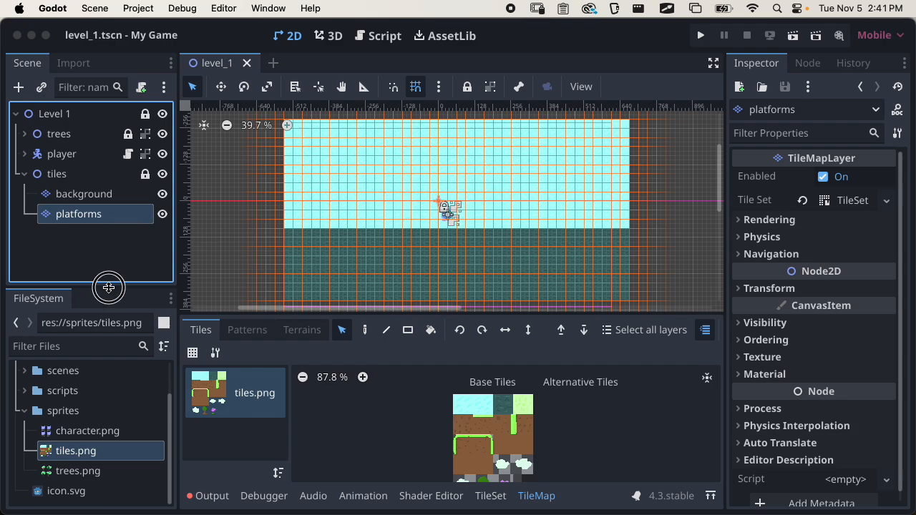
Step: Give the scene tree more height and expand the Physics Layers settings of the platforms layer's TileSet
{"action": "left_click_drag", "start_coordinate": [106, 285], "coordinate": [108, 321]}
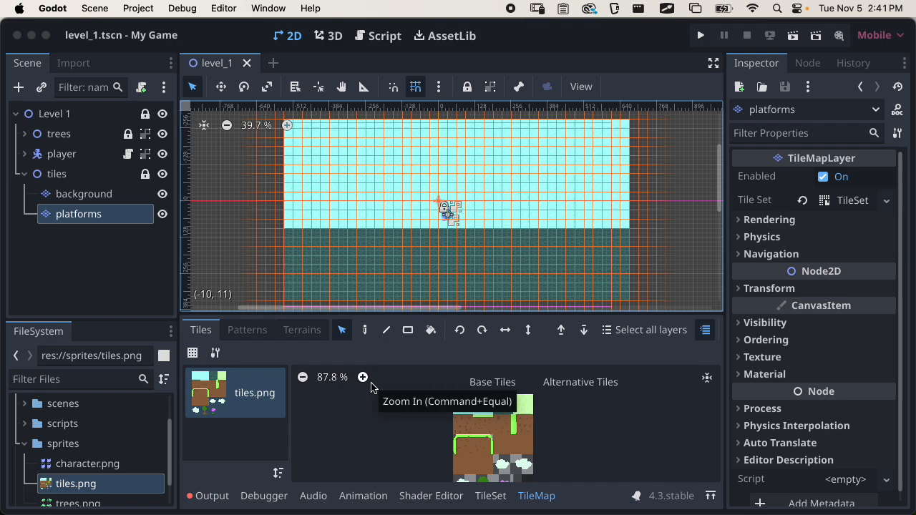
{"action": "left_click", "coordinate": [91, 251]}
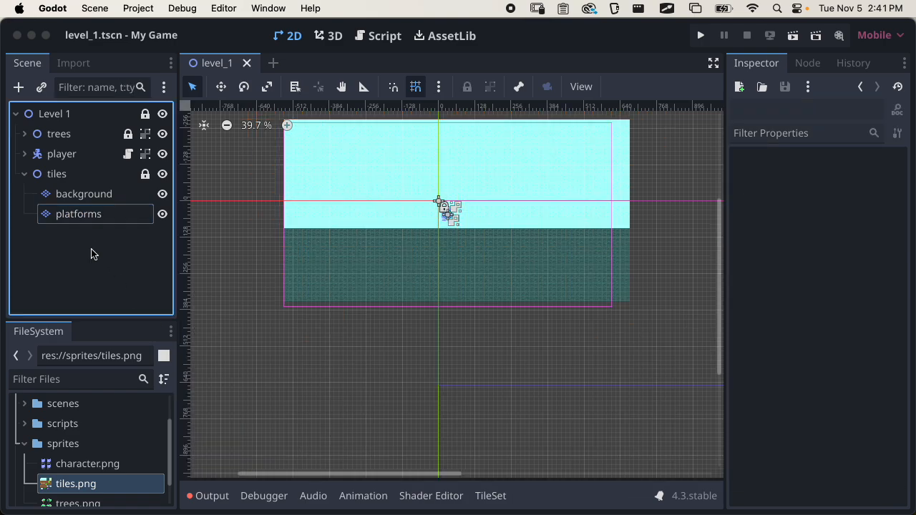
{"action": "left_click", "coordinate": [98, 217]}
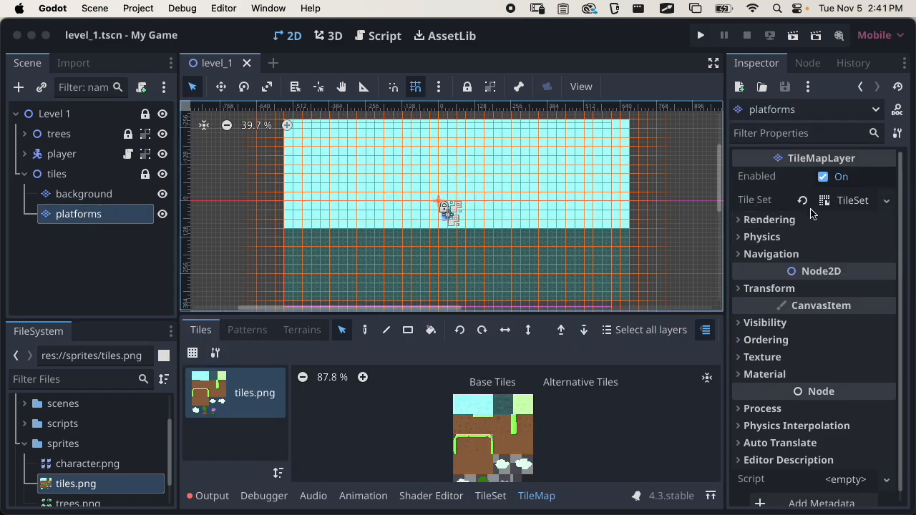
{"action": "left_click", "coordinate": [850, 203]}
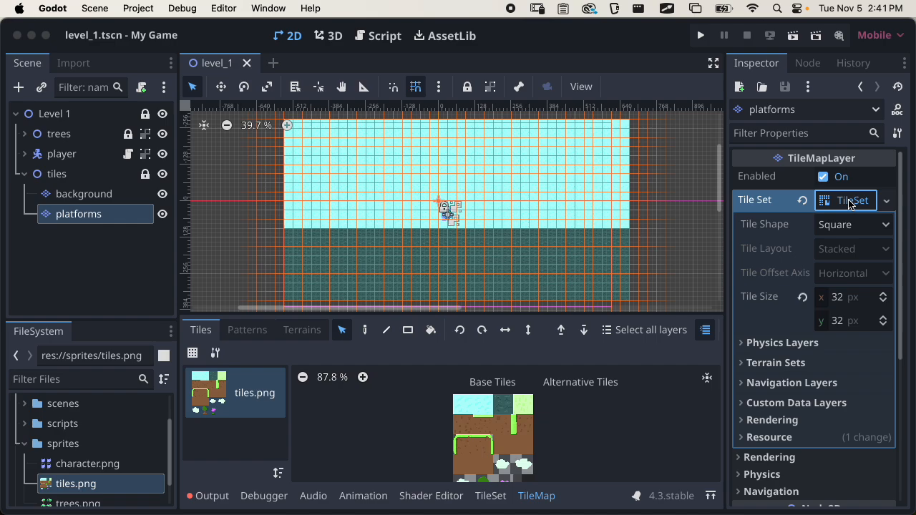
{"action": "left_click", "coordinate": [787, 344]}
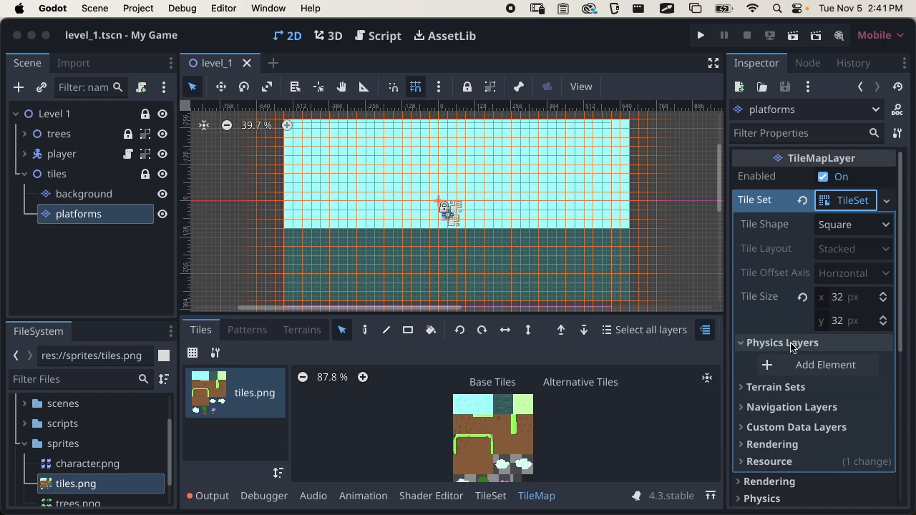
Step: Examine the player's CollisionShape2D up close in the level
{"action": "scroll", "coordinate": [429, 229], "scroll_direction": "up", "scroll_amount": 5}
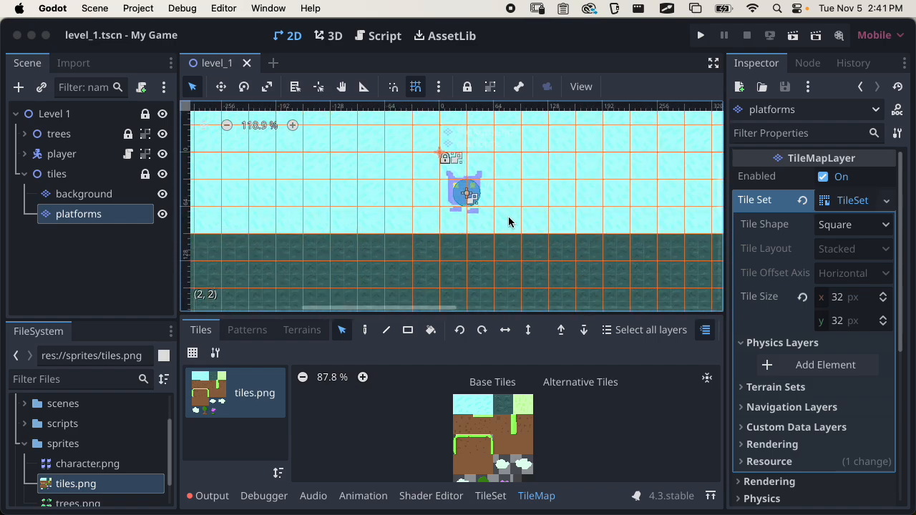
{"action": "scroll", "coordinate": [509, 222], "scroll_direction": "up", "scroll_amount": 5}
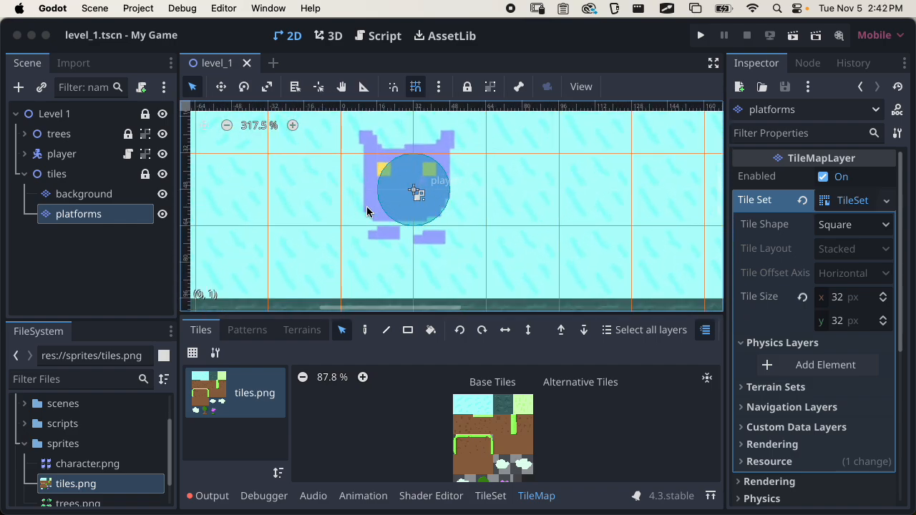
{"action": "left_click", "coordinate": [24, 154]}
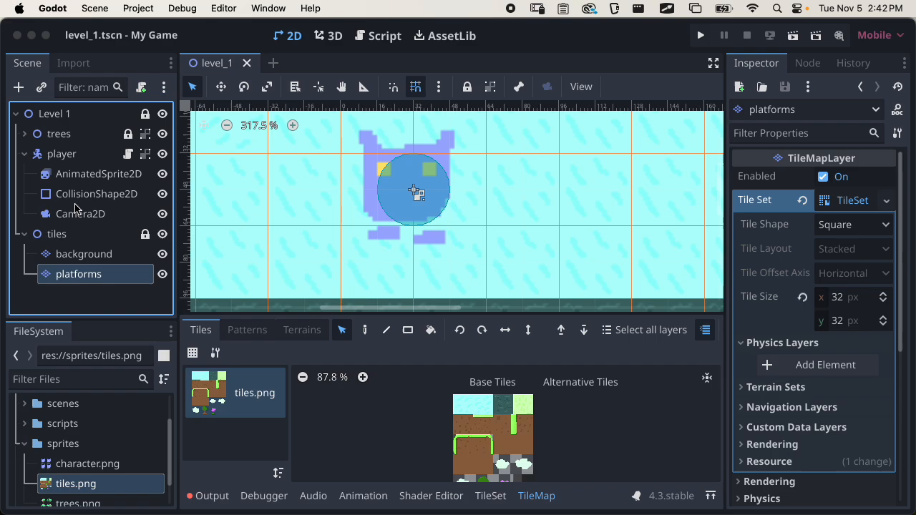
{"action": "left_click", "coordinate": [89, 194]}
{"action": "scroll", "coordinate": [440, 205], "scroll_direction": "down", "scroll_amount": 2}
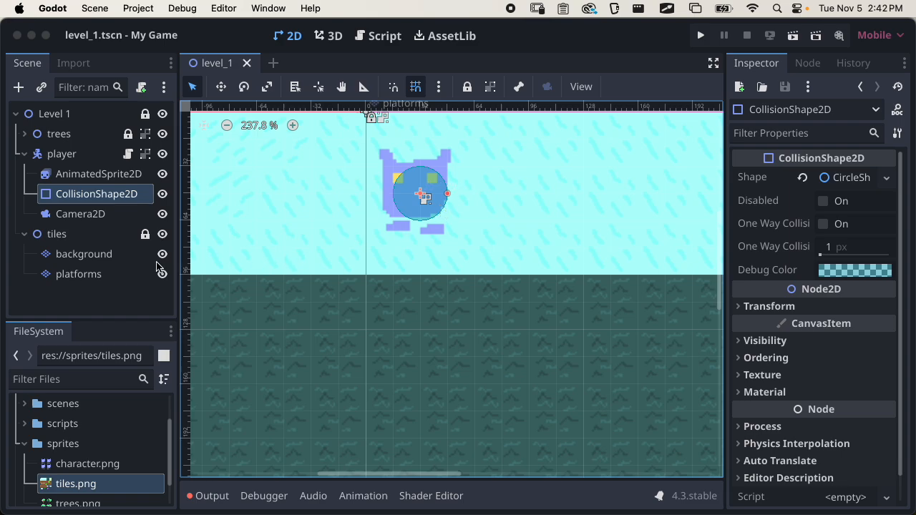
Step: Add a physics layer element to the TileSet of the platforms layer
{"action": "left_click", "coordinate": [90, 275]}
{"action": "scroll", "coordinate": [458, 234], "scroll_direction": "down", "scroll_amount": 2}
{"action": "scroll", "coordinate": [433, 196], "scroll_direction": "down", "scroll_amount": 3}
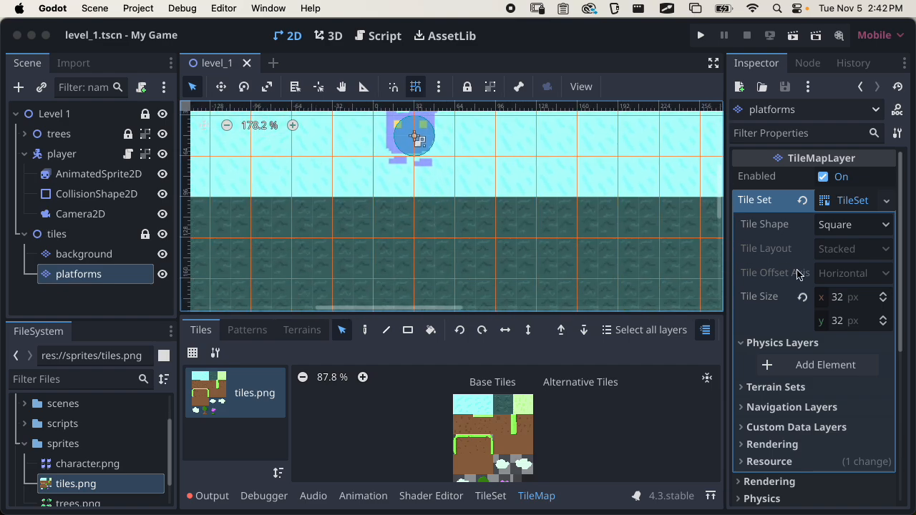
{"action": "left_click", "coordinate": [809, 367]}
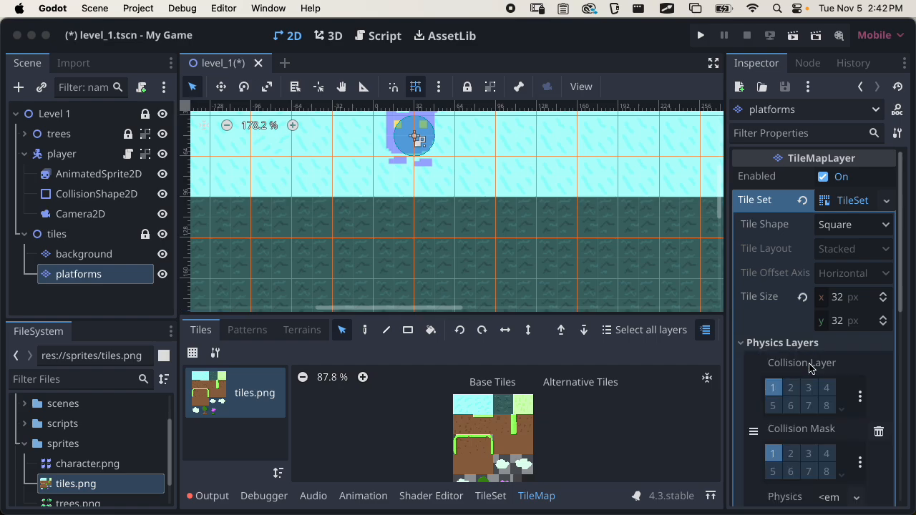
{"action": "scroll", "coordinate": [811, 365], "scroll_direction": "down", "scroll_amount": 1}
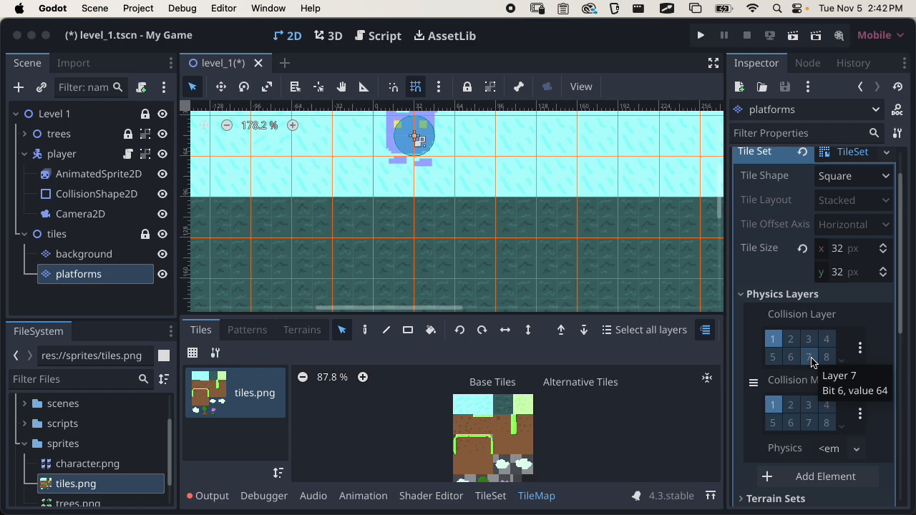
Step: Name 2D physics layer 1 "player" and layer 2 "platforms" in the project settings
{"action": "left_click", "coordinate": [860, 348]}
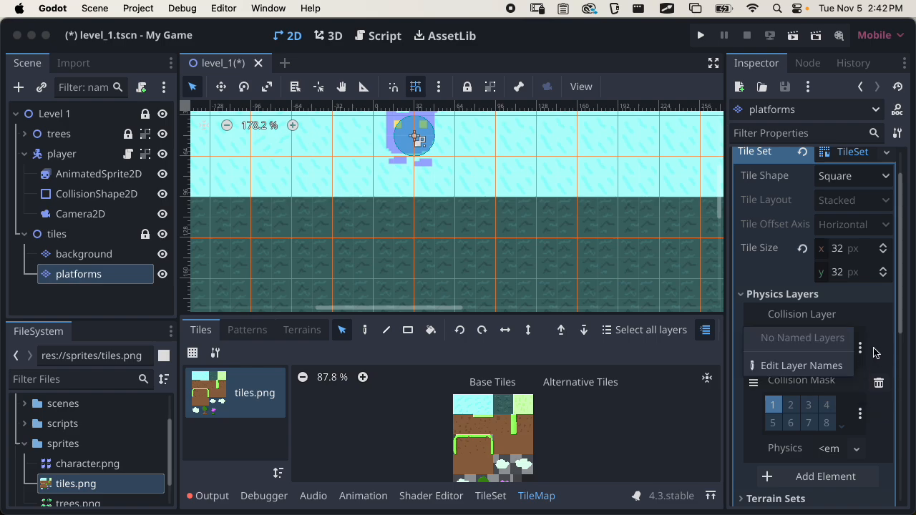
{"action": "left_click", "coordinate": [875, 352]}
{"action": "left_click", "coordinate": [860, 349]}
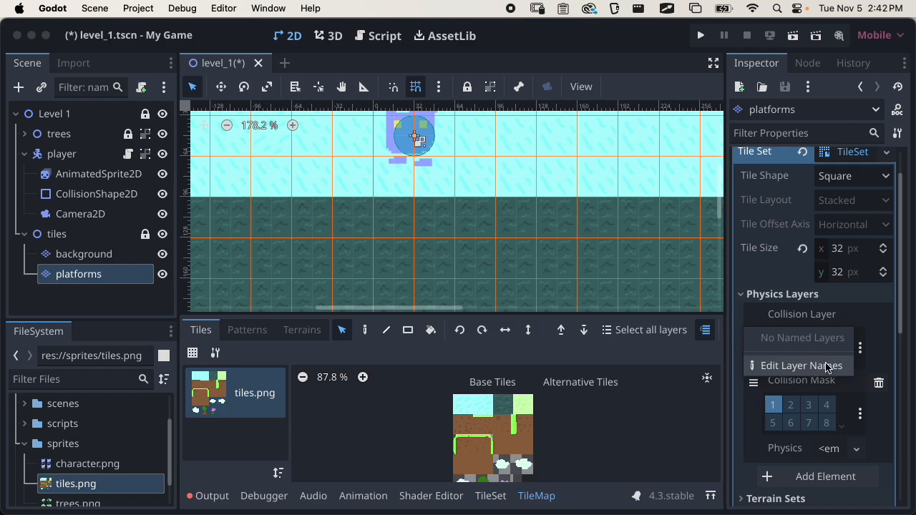
{"action": "left_click", "coordinate": [831, 366]}
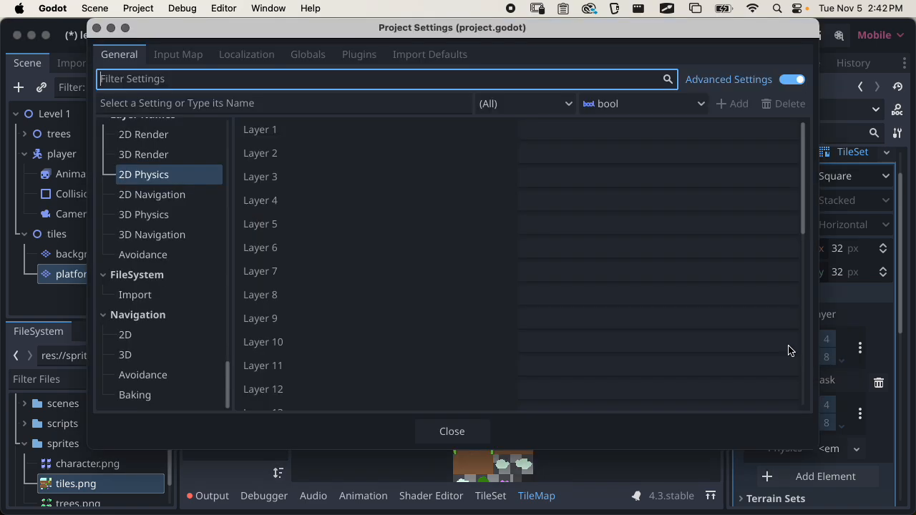
{"action": "left_click", "coordinate": [545, 127]}
{"action": "type", "text": "player"}
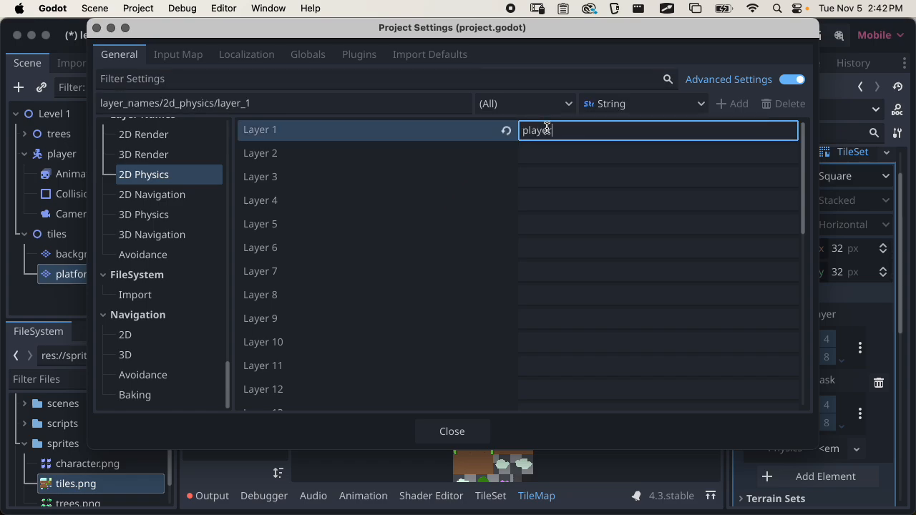
{"action": "key", "text": "Tab"}
{"action": "type", "text": "p"}
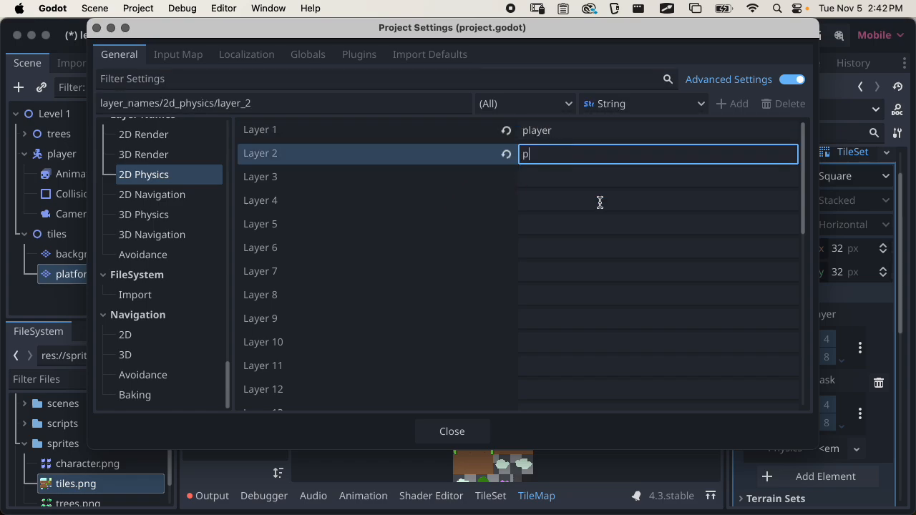
{"action": "type", "text": "latforms"}
{"action": "left_click", "coordinate": [444, 433]}
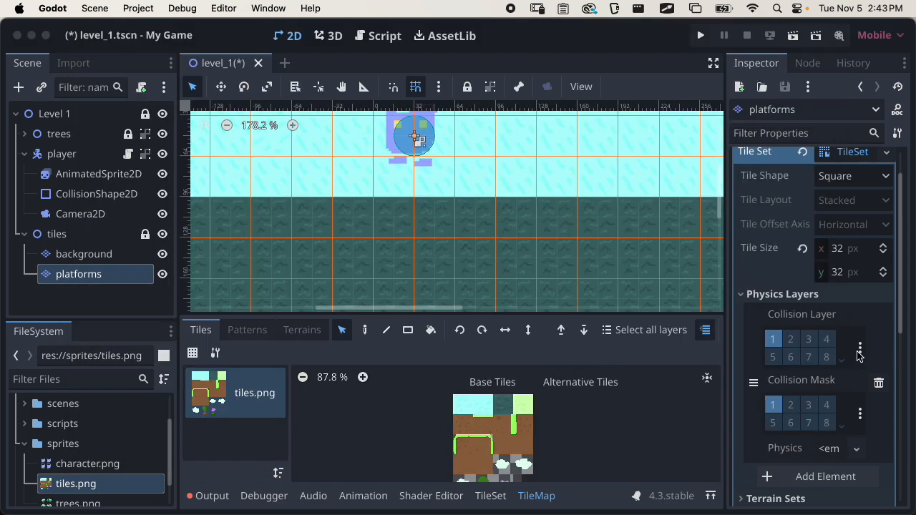
Step: Set the TileSet's collision layer to layer 2 (platforms) only and check it in the named layer list
{"action": "left_click", "coordinate": [789, 344]}
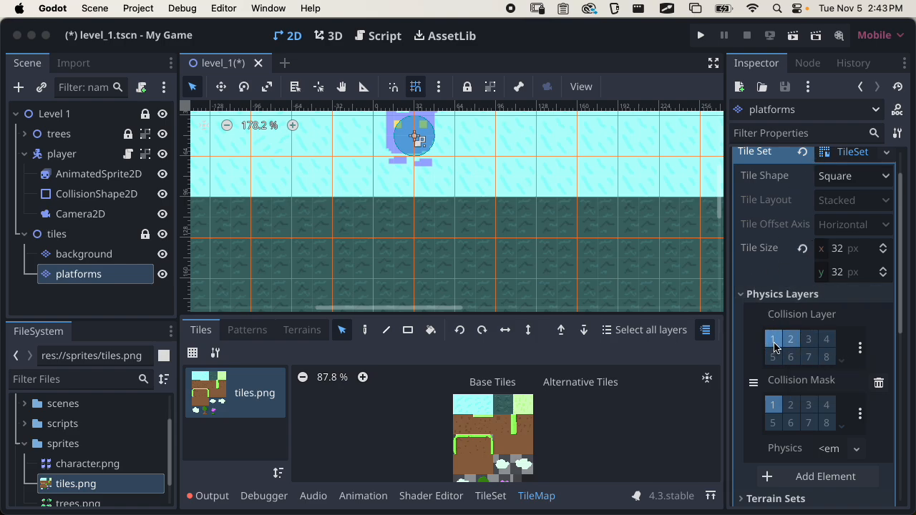
{"action": "left_click", "coordinate": [772, 340]}
{"action": "left_click", "coordinate": [860, 352]}
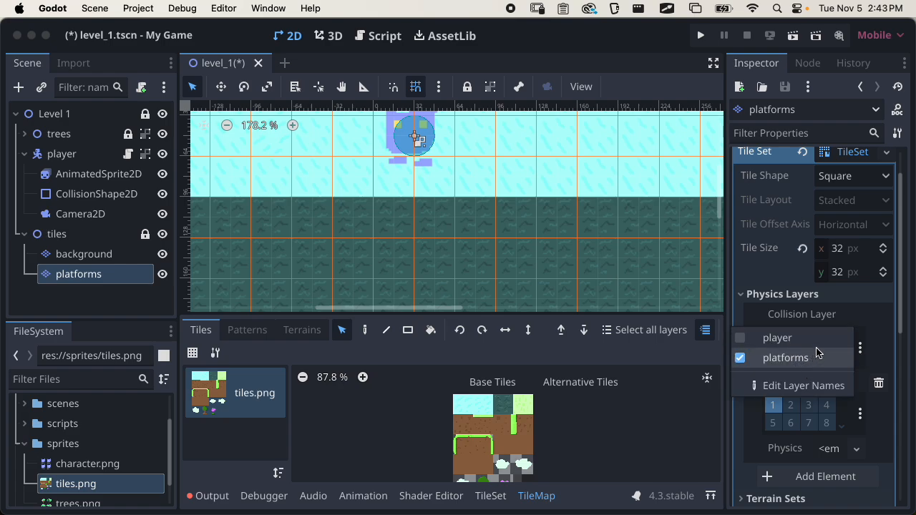
{"action": "left_click", "coordinate": [871, 317]}
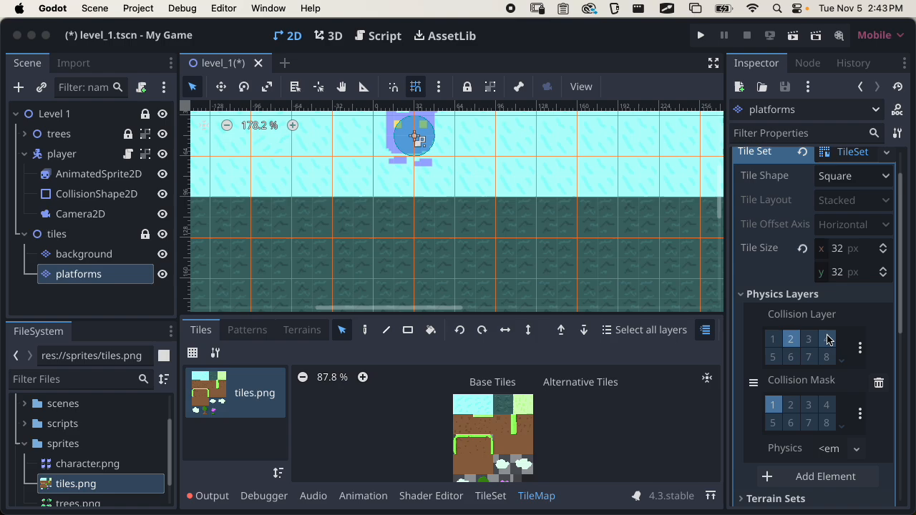
Step: Try toggling the TileSet's collision layers by name, leaving only platforms enabled
{"action": "left_click", "coordinate": [861, 353]}
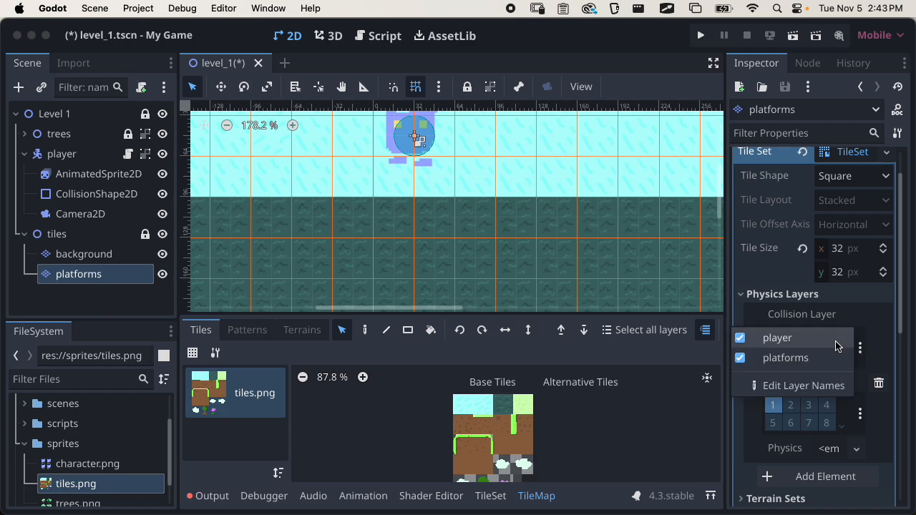
{"action": "left_click", "coordinate": [826, 367]}
{"action": "left_click", "coordinate": [826, 367]}
{"action": "left_click", "coordinate": [881, 335]}
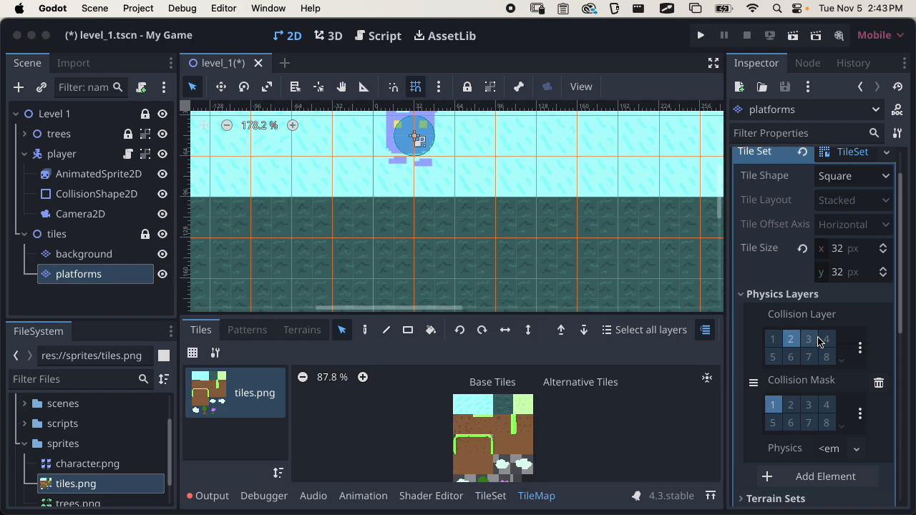
Step: Check the named layers of the TileSet's collision mask, keeping player enabled, and save the scene
{"action": "scroll", "coordinate": [821, 342], "scroll_direction": "up", "scroll_amount": 1}
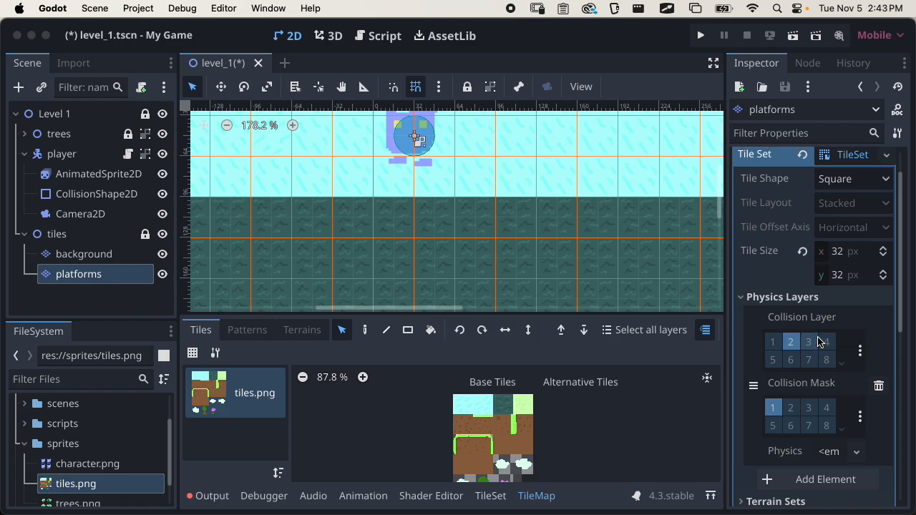
{"action": "left_click", "coordinate": [860, 417]}
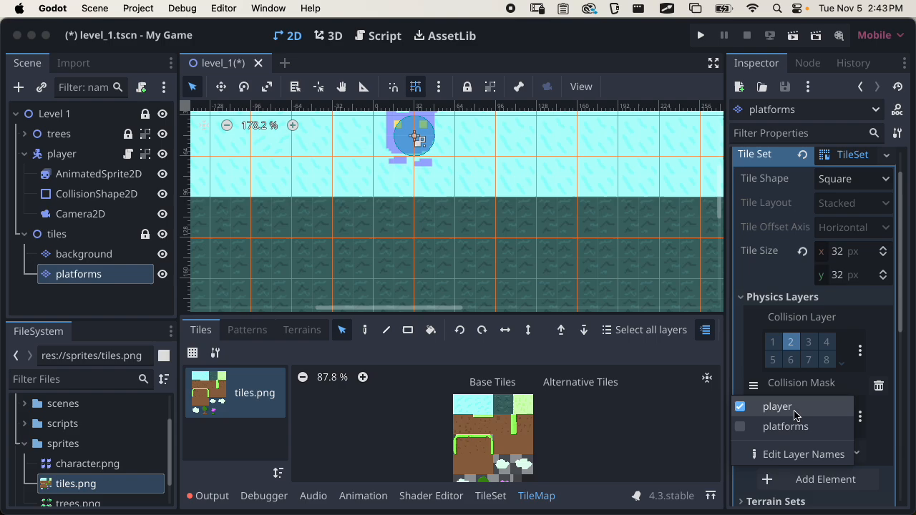
{"action": "left_click", "coordinate": [879, 421]}
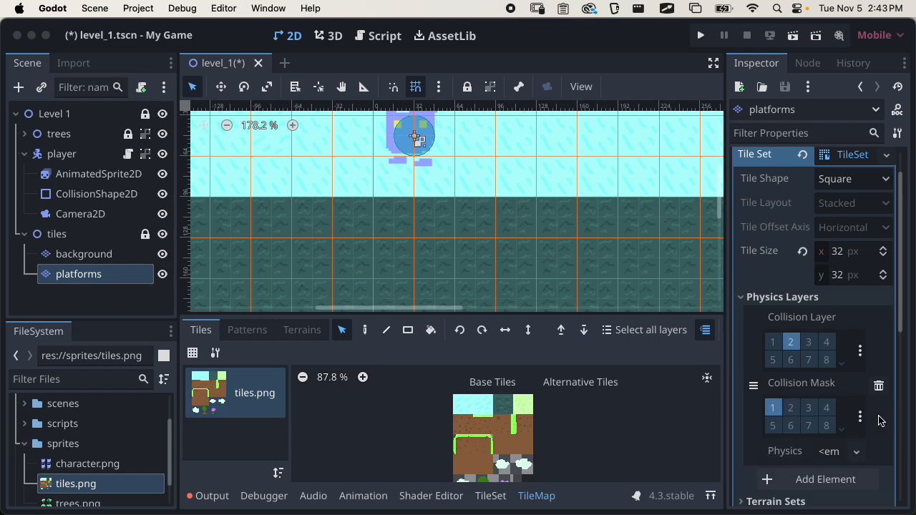
{"action": "key", "text": "super+s"}
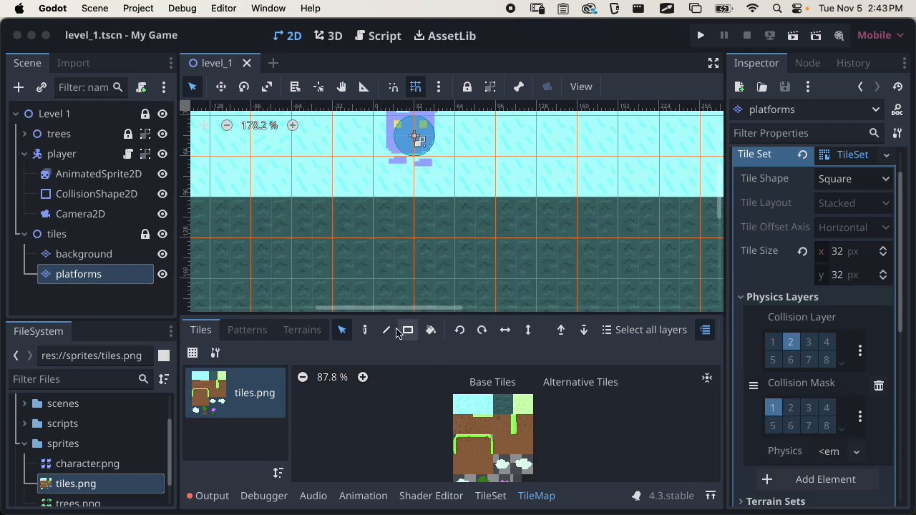
Step: Open the player node's CollisionObject2D collision settings and keep only player enabled among its named collision layers
{"action": "left_click", "coordinate": [96, 158]}
{"action": "scroll", "coordinate": [820, 297], "scroll_direction": "down", "scroll_amount": 8}
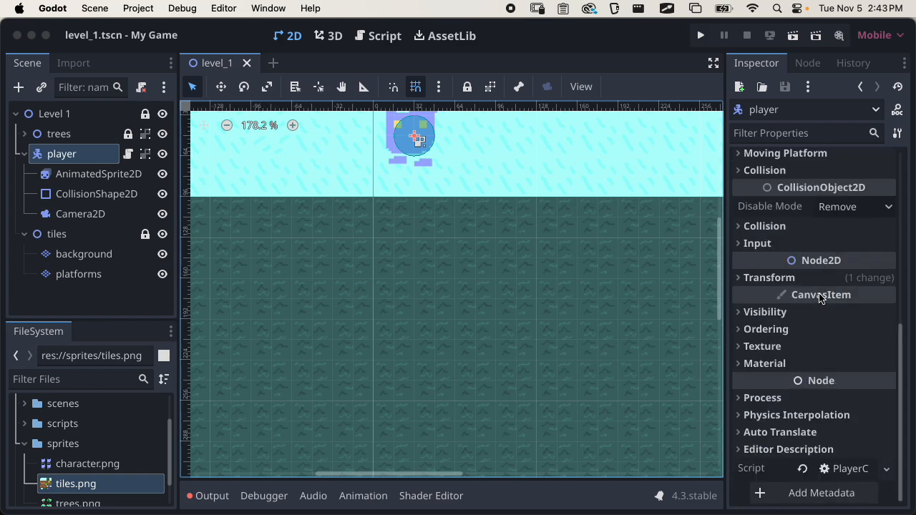
{"action": "left_click", "coordinate": [785, 227]}
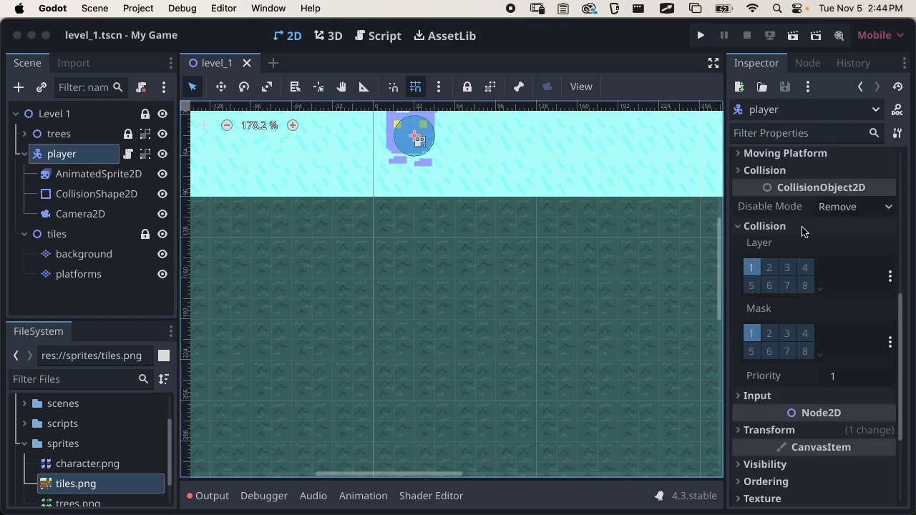
{"action": "left_click", "coordinate": [889, 277]}
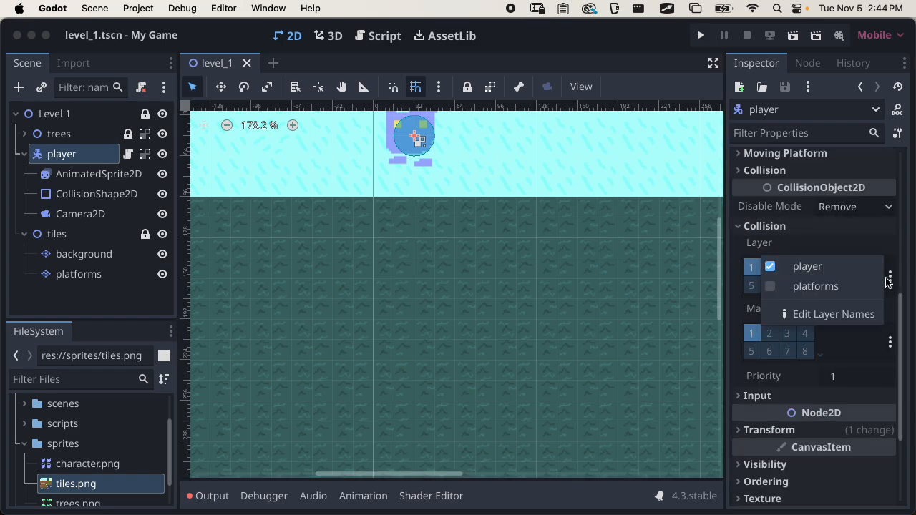
{"action": "left_click", "coordinate": [827, 261]}
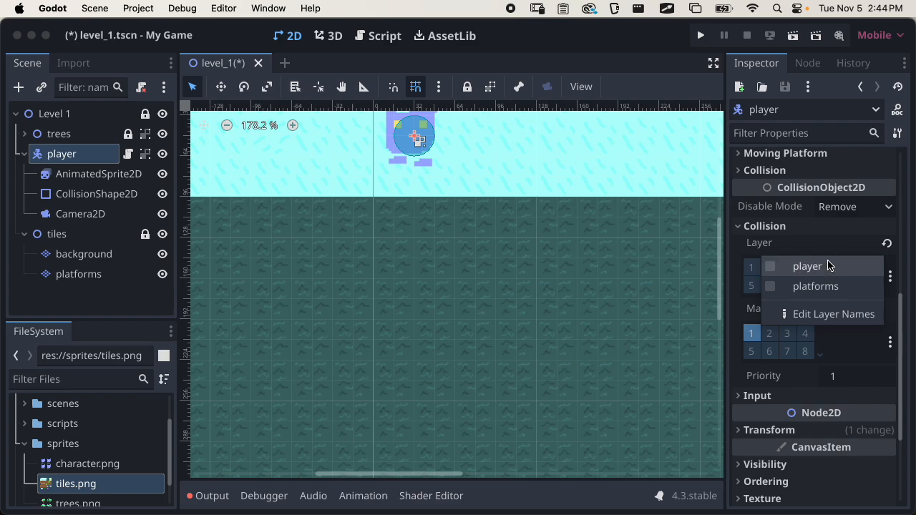
{"action": "left_click", "coordinate": [835, 263]}
{"action": "left_click", "coordinate": [828, 244]}
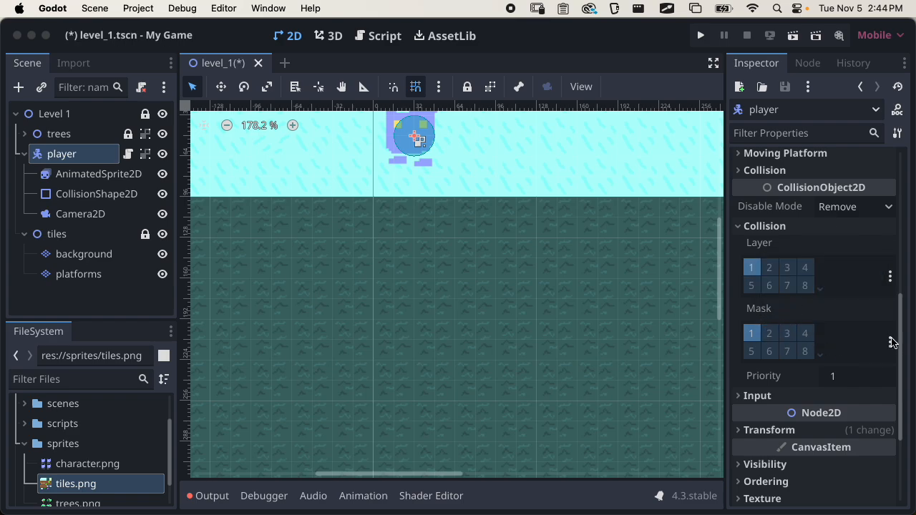
Step: Set the player node's collision mask to platforms only, disabling player, and save the scene
{"action": "left_click", "coordinate": [890, 342]}
{"action": "left_click", "coordinate": [834, 353]}
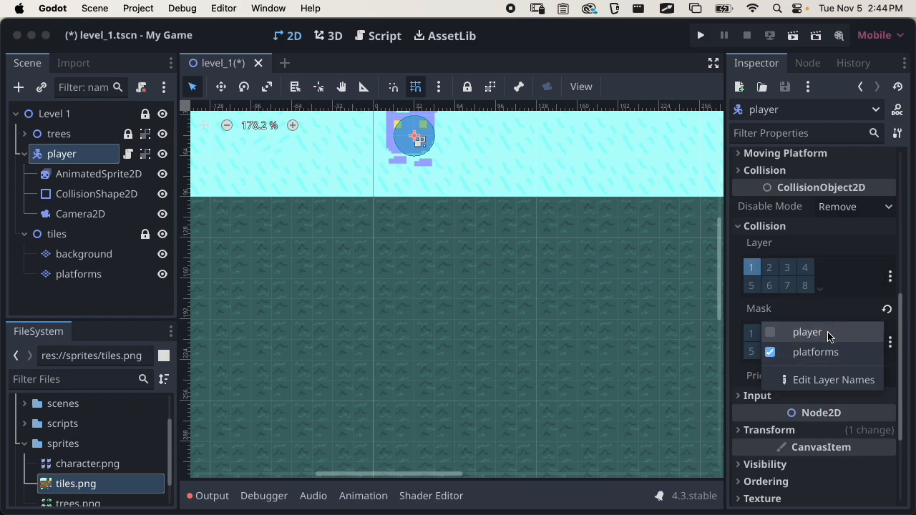
{"action": "left_click", "coordinate": [824, 322]}
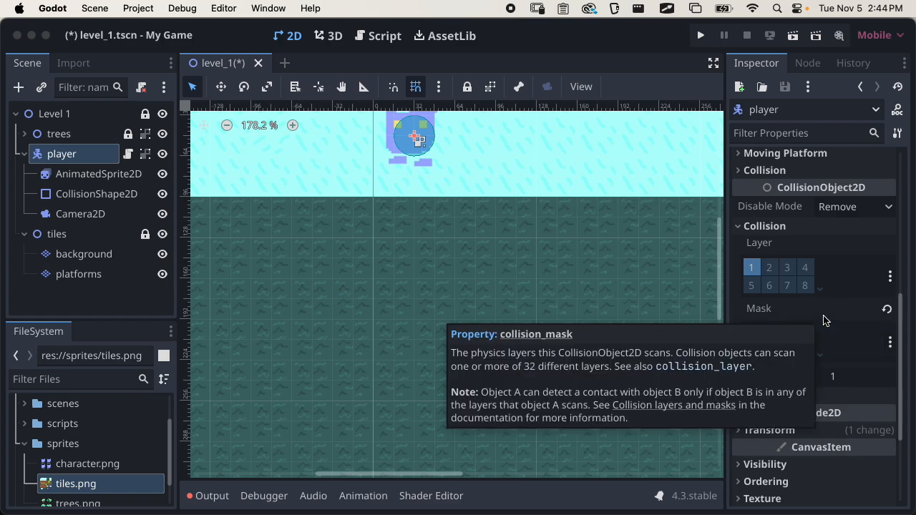
{"action": "key", "text": "super+s"}
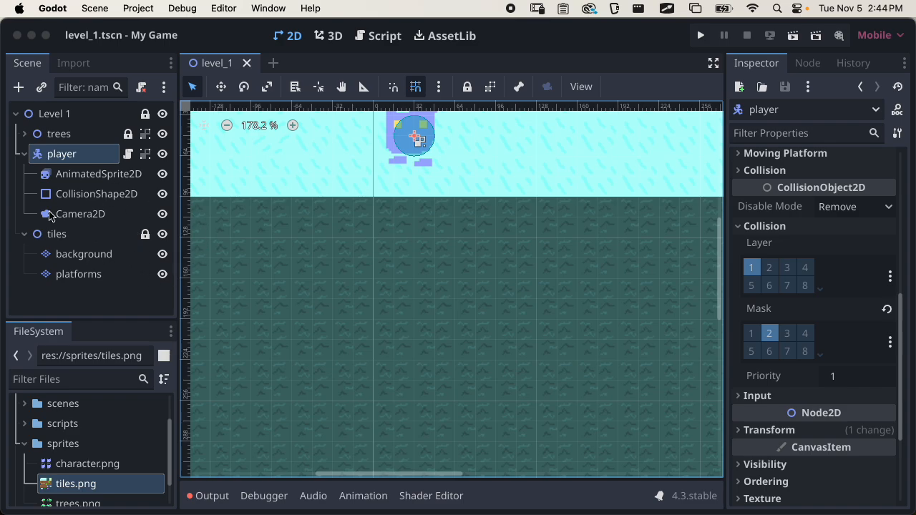
Step: Open the platforms node's TileSet for property painting and choose Physics Layer 0 as the property to paint
{"action": "left_click", "coordinate": [108, 279]}
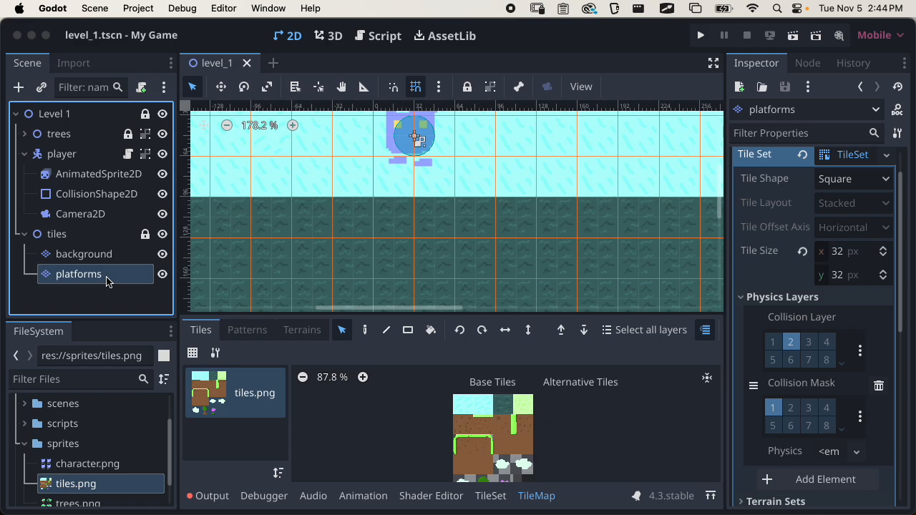
{"action": "left_click", "coordinate": [491, 496]}
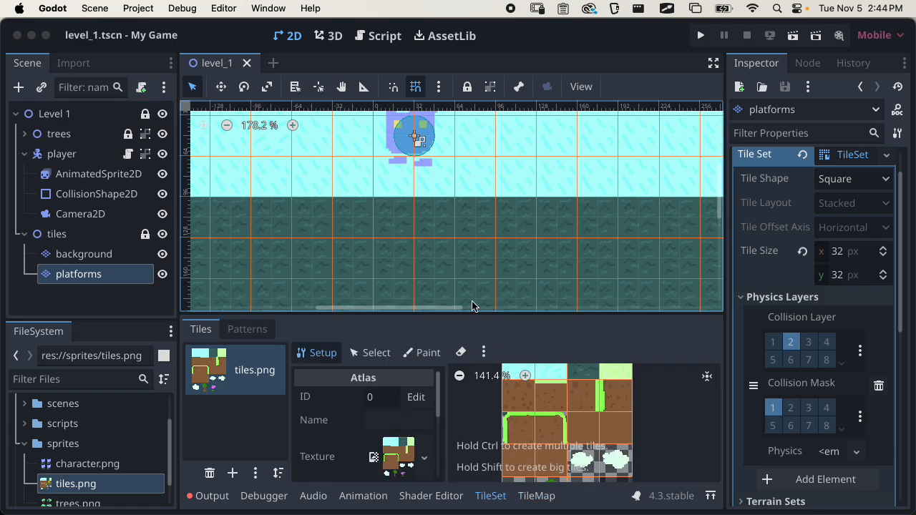
{"action": "left_click_drag", "start_coordinate": [466, 314], "coordinate": [478, 219]}
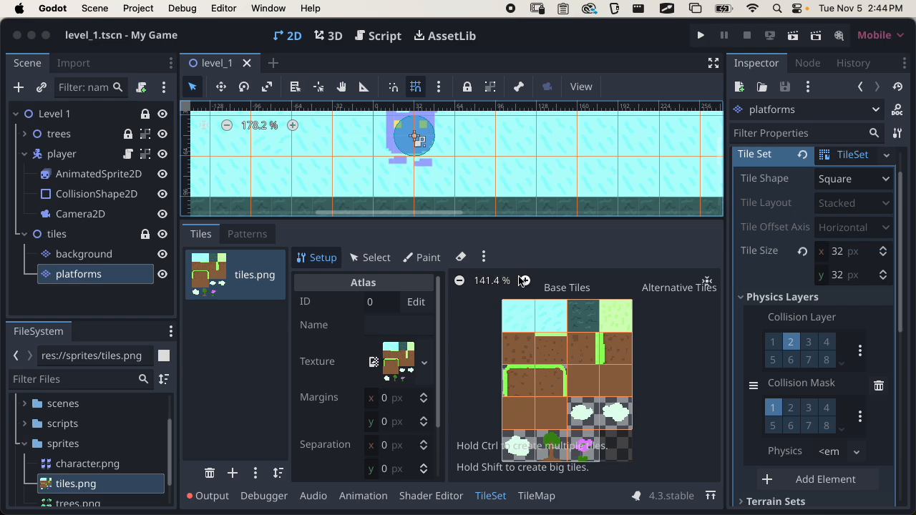
{"action": "left_click", "coordinate": [523, 280]}
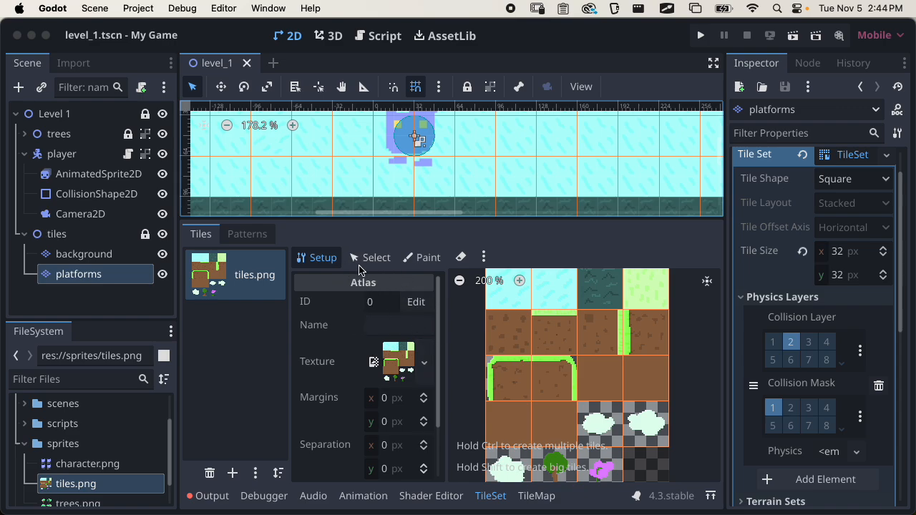
{"action": "left_click", "coordinate": [412, 260]}
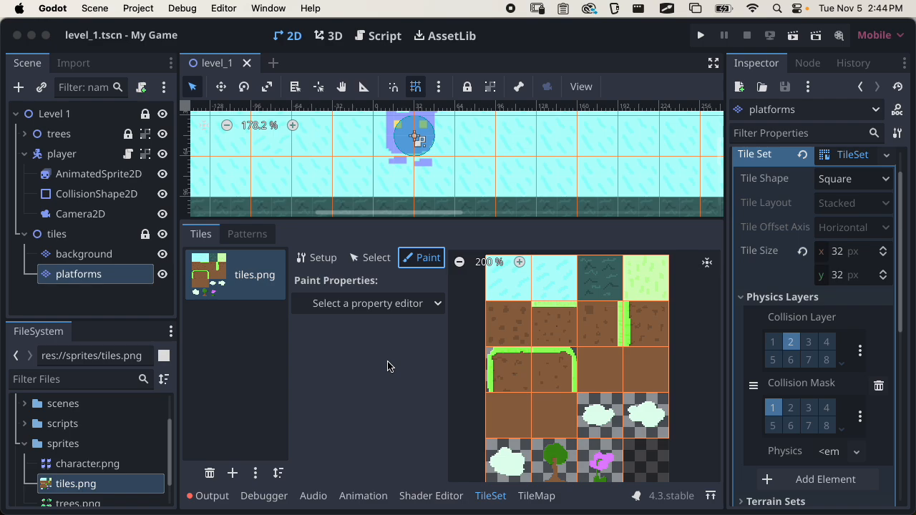
{"action": "left_click", "coordinate": [398, 304]}
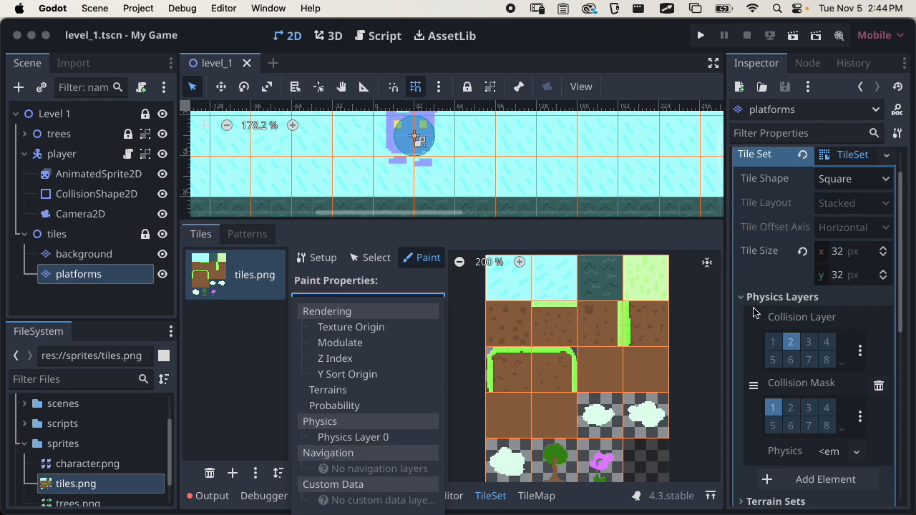
{"action": "left_click", "coordinate": [366, 438]}
{"action": "scroll", "coordinate": [367, 442], "scroll_direction": "down", "scroll_amount": 5}
{"action": "scroll", "coordinate": [386, 415], "scroll_direction": "up", "scroll_amount": 3}
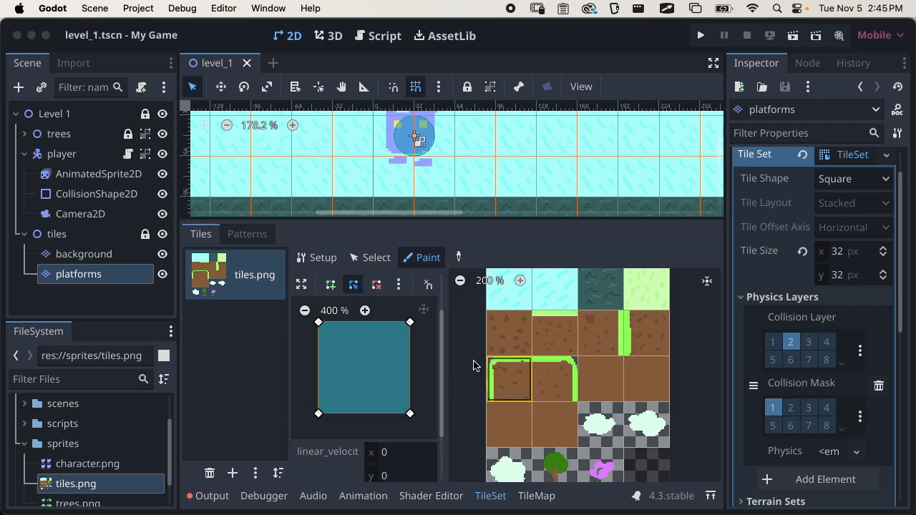
Step: Paint the default full-square collision shape onto the three grass-edged dirt tiles in the atlas's second row
{"action": "left_click", "coordinate": [568, 347]}
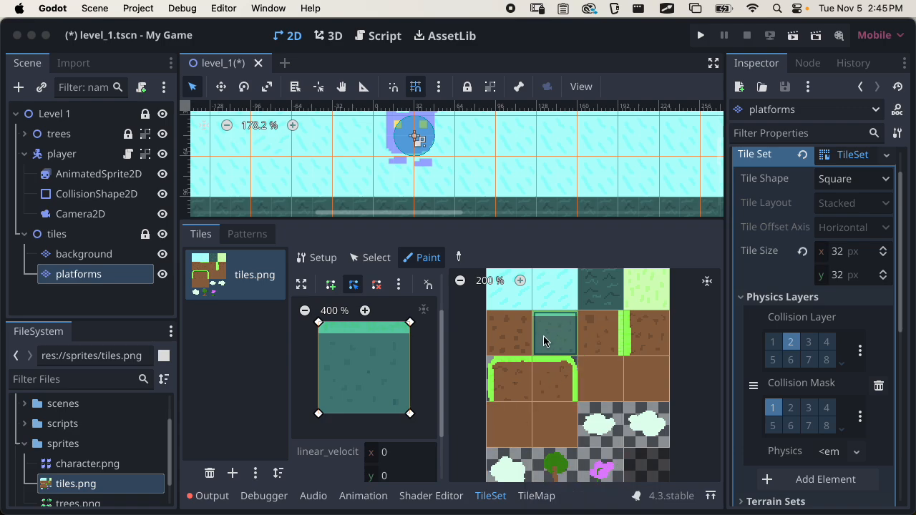
{"action": "left_click", "coordinate": [600, 332]}
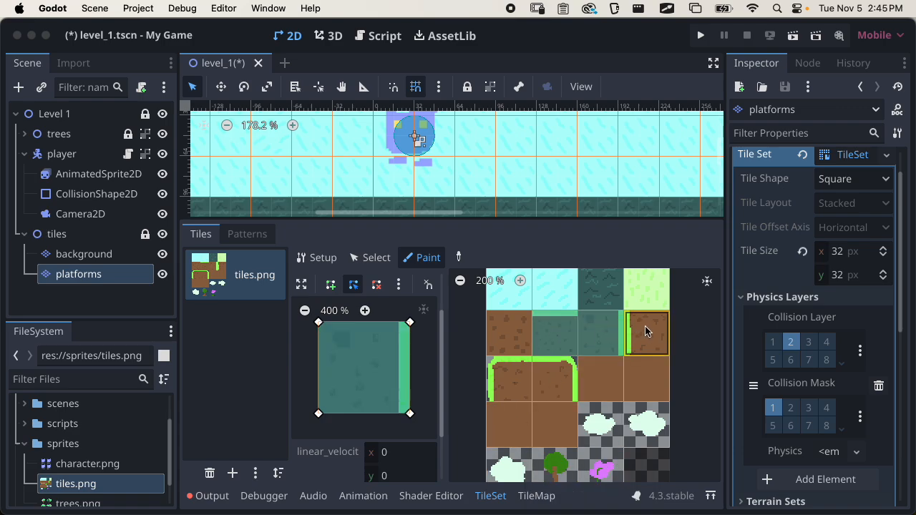
{"action": "left_click", "coordinate": [646, 331]}
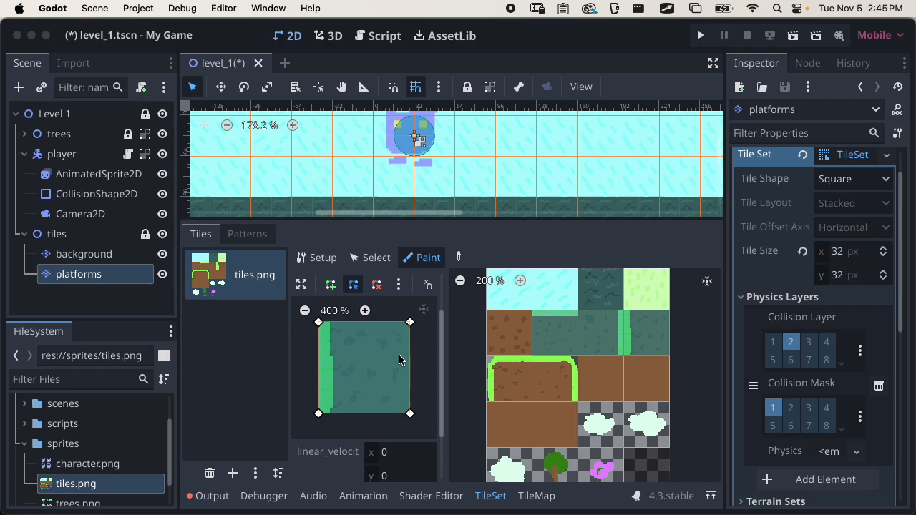
Step: Paint the full-square collision shape onto the top-left grass corner tile at atlas coordinates (0, 2)
{"action": "scroll", "coordinate": [524, 368], "scroll_direction": "up", "scroll_amount": 8}
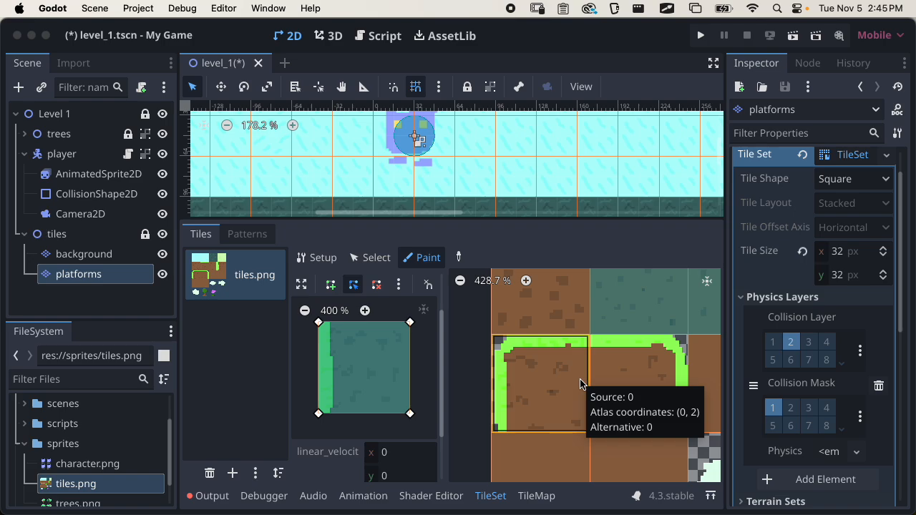
{"action": "scroll", "coordinate": [633, 383], "scroll_direction": "down", "scroll_amount": 6}
{"action": "scroll", "coordinate": [628, 365], "scroll_direction": "up", "scroll_amount": 1}
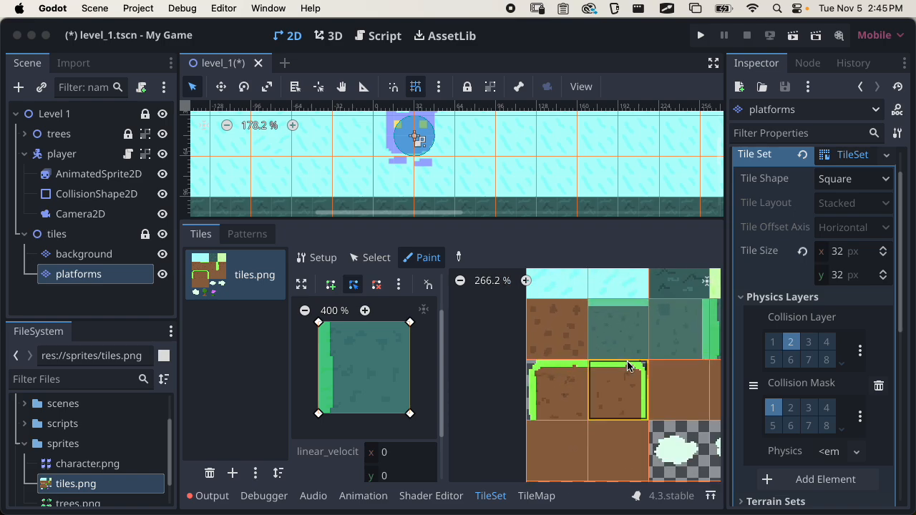
{"action": "left_click", "coordinate": [559, 387]}
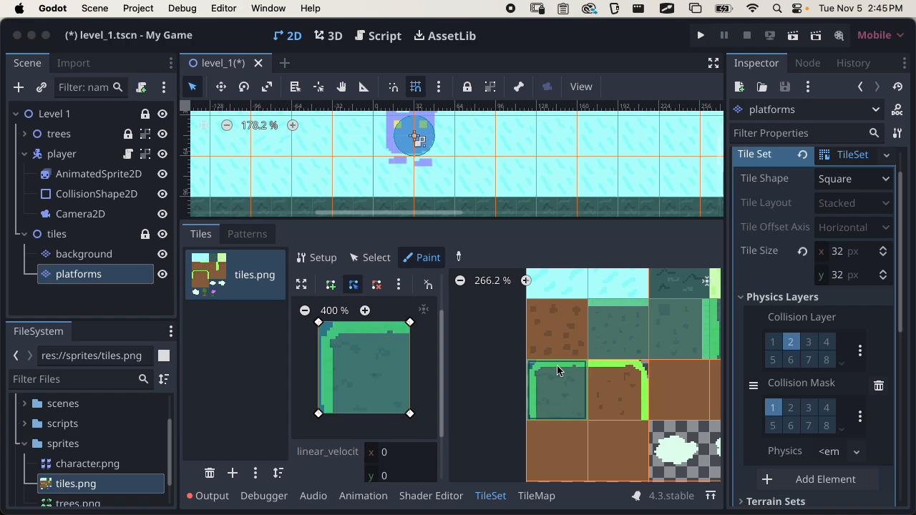
{"action": "scroll", "coordinate": [574, 395], "scroll_direction": "down", "scroll_amount": 3}
{"action": "scroll", "coordinate": [577, 394], "scroll_direction": "up", "scroll_amount": 2}
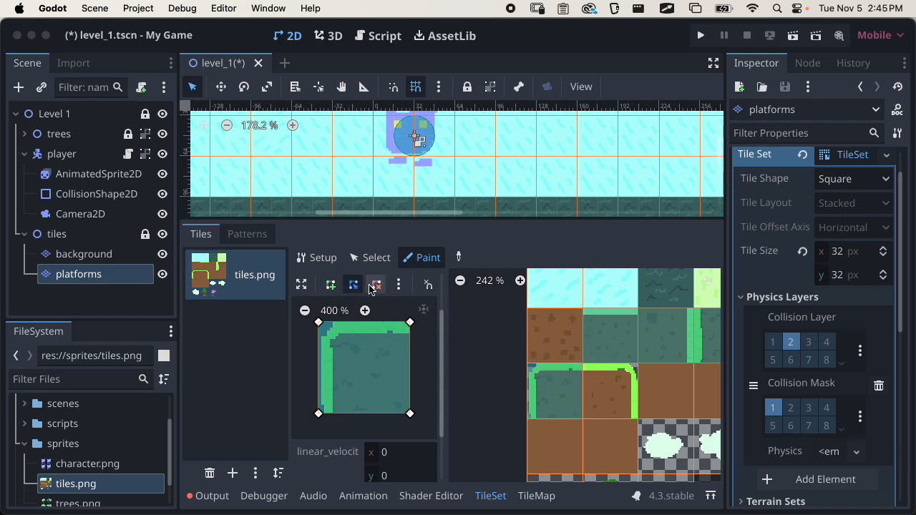
{"action": "left_click", "coordinate": [555, 381]}
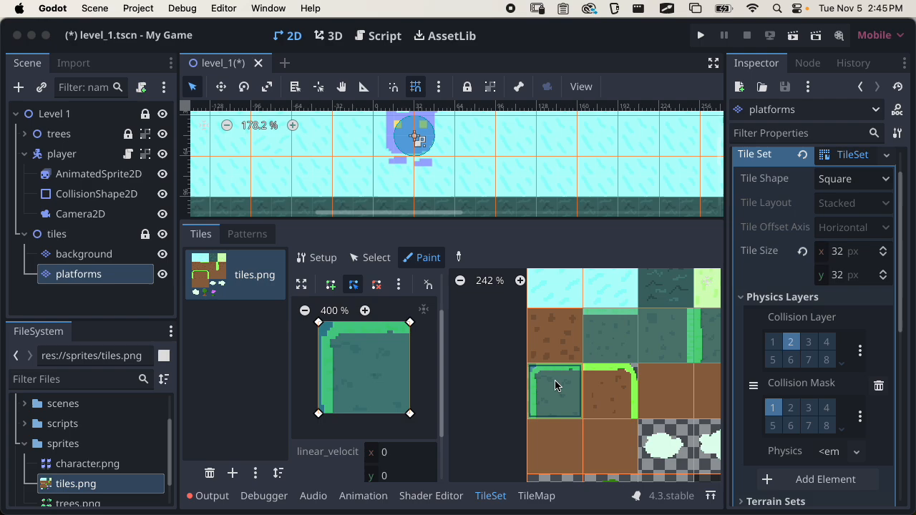
{"action": "left_click", "coordinate": [558, 379]}
{"action": "scroll", "coordinate": [564, 379], "scroll_direction": "down", "scroll_amount": 3}
{"action": "scroll", "coordinate": [565, 379], "scroll_direction": "up", "scroll_amount": 3}
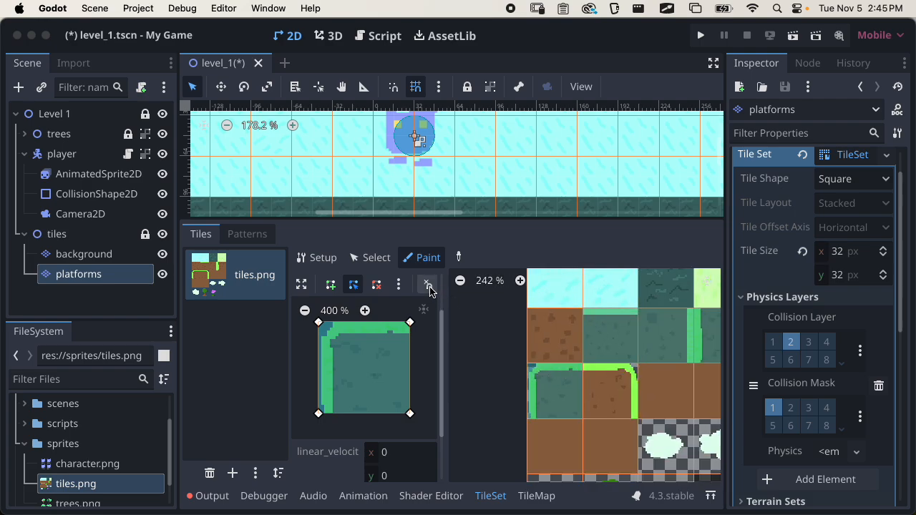
{"action": "left_click", "coordinate": [399, 284]}
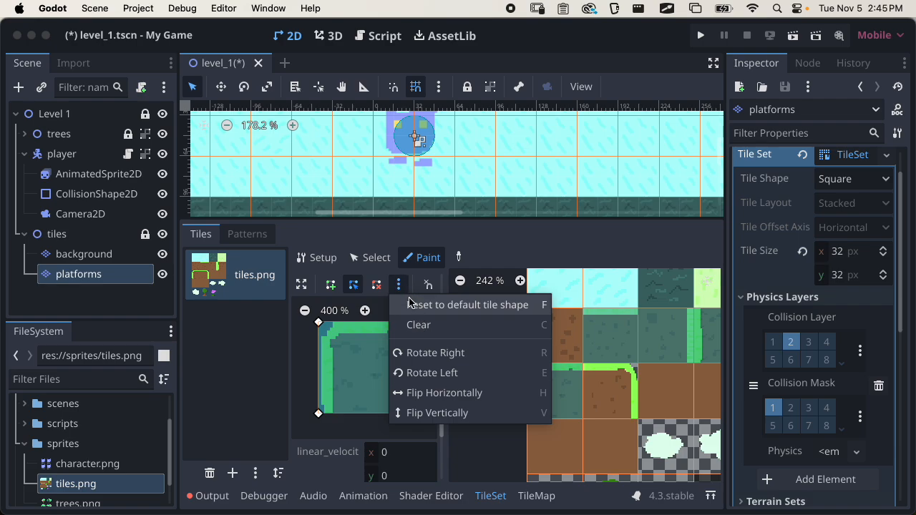
{"action": "left_click", "coordinate": [406, 286]}
{"action": "scroll", "coordinate": [491, 368], "scroll_direction": "down", "scroll_amount": 5}
{"action": "scroll", "coordinate": [545, 353], "scroll_direction": "up", "scroll_amount": 5}
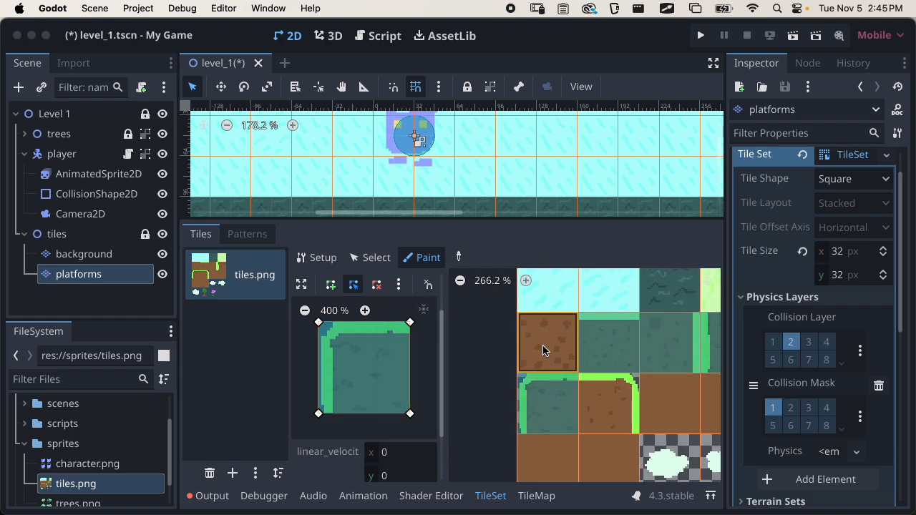
{"action": "left_click", "coordinate": [542, 396]}
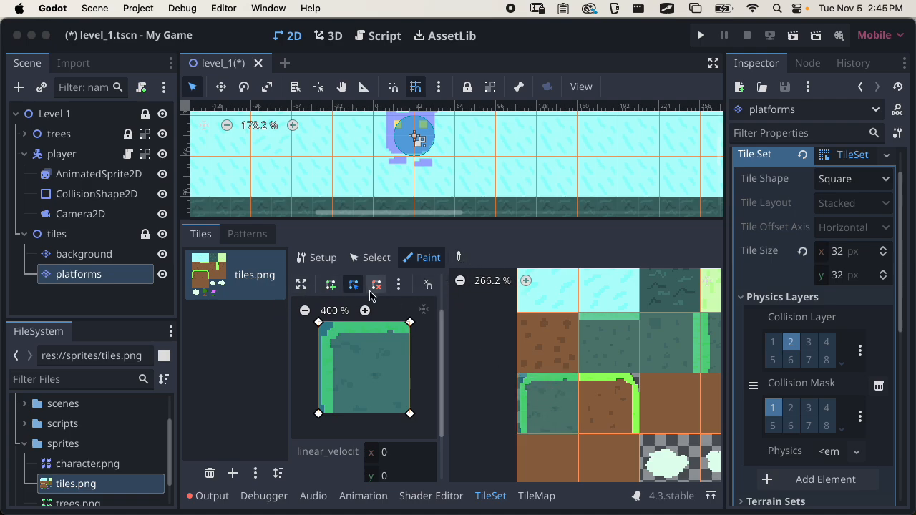
{"action": "scroll", "coordinate": [378, 297], "scroll_direction": "up", "scroll_amount": 3}
{"action": "scroll", "coordinate": [385, 309], "scroll_direction": "down", "scroll_amount": 5}
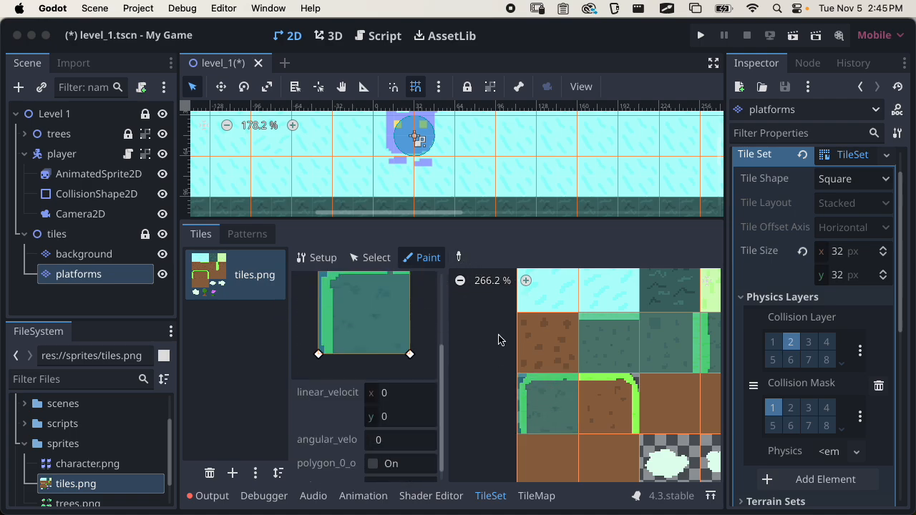
{"action": "left_click", "coordinate": [562, 406]}
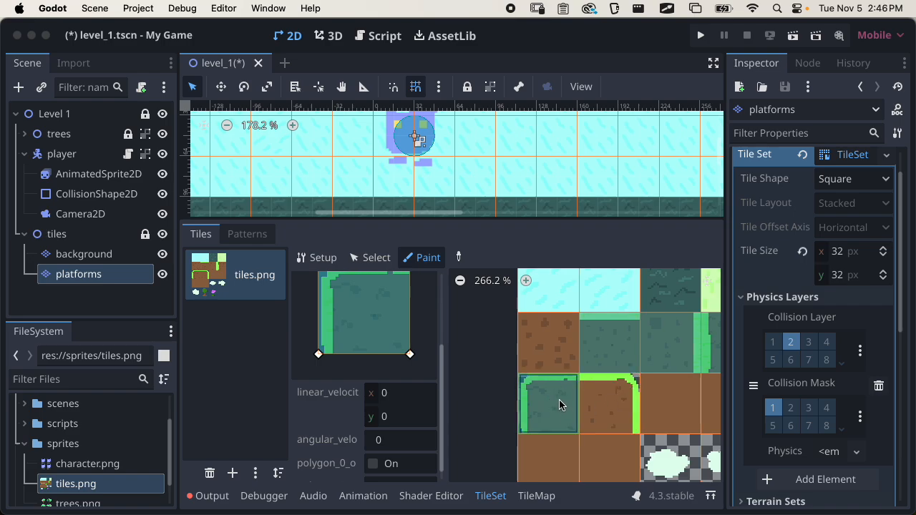
{"action": "scroll", "coordinate": [509, 360], "scroll_direction": "up", "scroll_amount": 2}
{"action": "scroll", "coordinate": [509, 362], "scroll_direction": "down", "scroll_amount": 3}
{"action": "scroll", "coordinate": [370, 303], "scroll_direction": "up", "scroll_amount": 3}
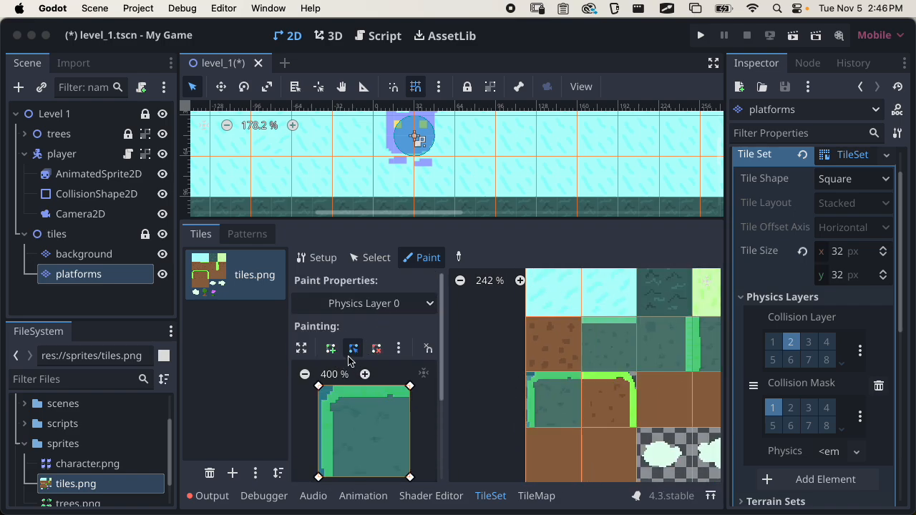
Step: Clear the painting polygon and apply the empty shape to the top-left grass corner tile, removing its collision
{"action": "left_click", "coordinate": [399, 350]}
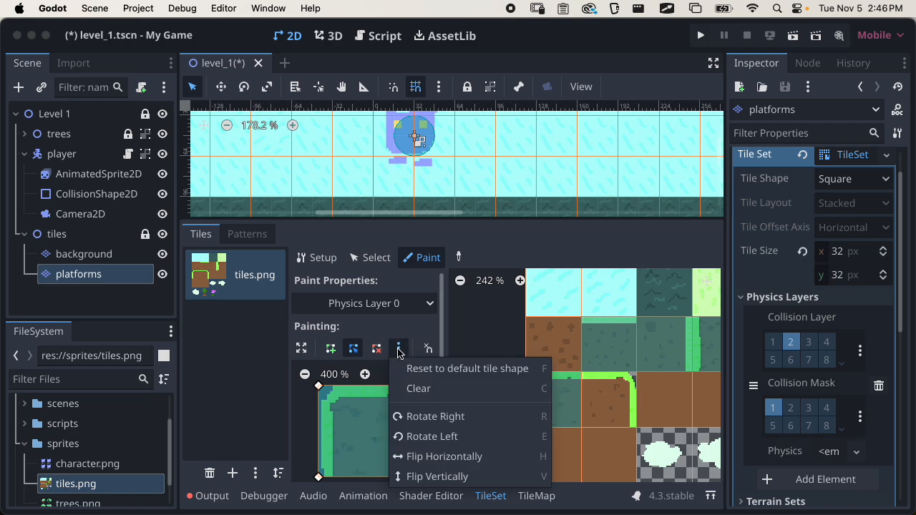
{"action": "left_click", "coordinate": [410, 389]}
{"action": "left_click", "coordinate": [542, 393]}
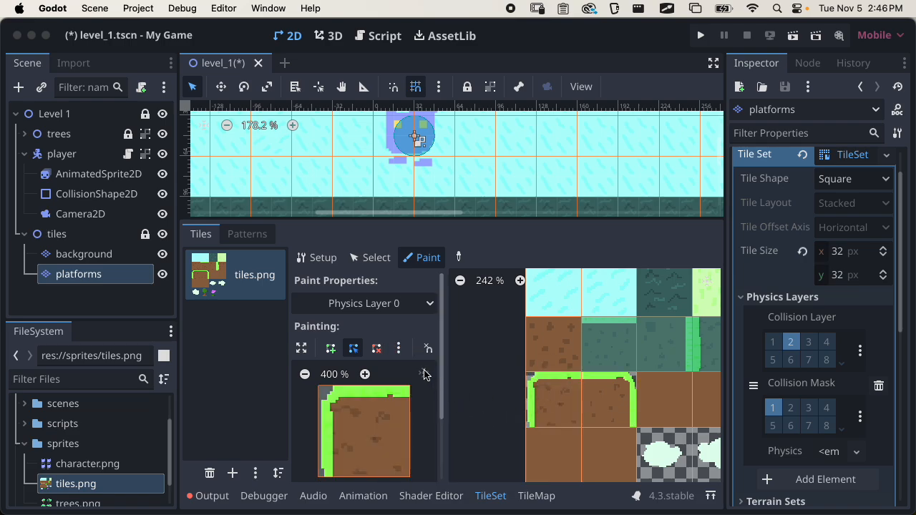
Step: Reset the Physics Layer 0 painting polygon to the default tile shape
{"action": "scroll", "coordinate": [367, 421], "scroll_direction": "down", "scroll_amount": 1}
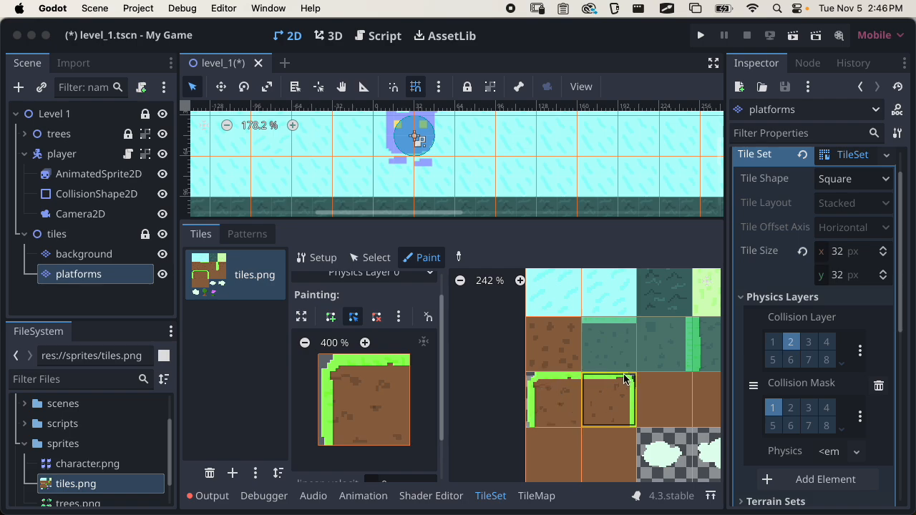
{"action": "left_click", "coordinate": [399, 316]}
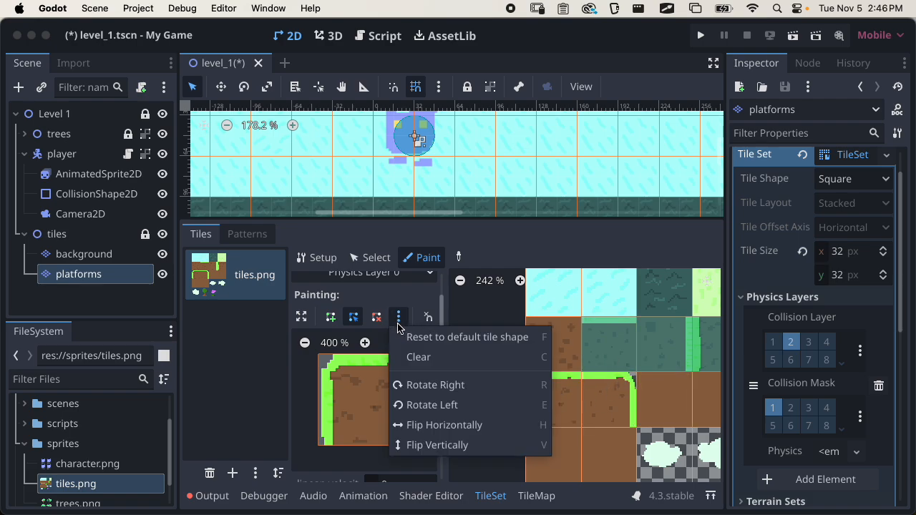
{"action": "left_click", "coordinate": [434, 340]}
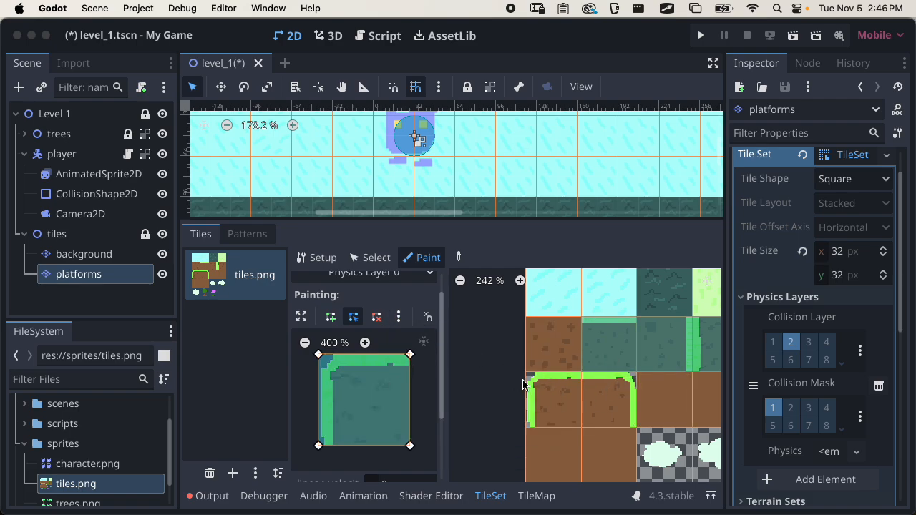
Step: Cut the upper-left corner off the Physics Layer 0 painting polygon to match the grass outline and apply it to the top-left grass corner tile
{"action": "scroll", "coordinate": [550, 393], "scroll_direction": "up", "scroll_amount": 4}
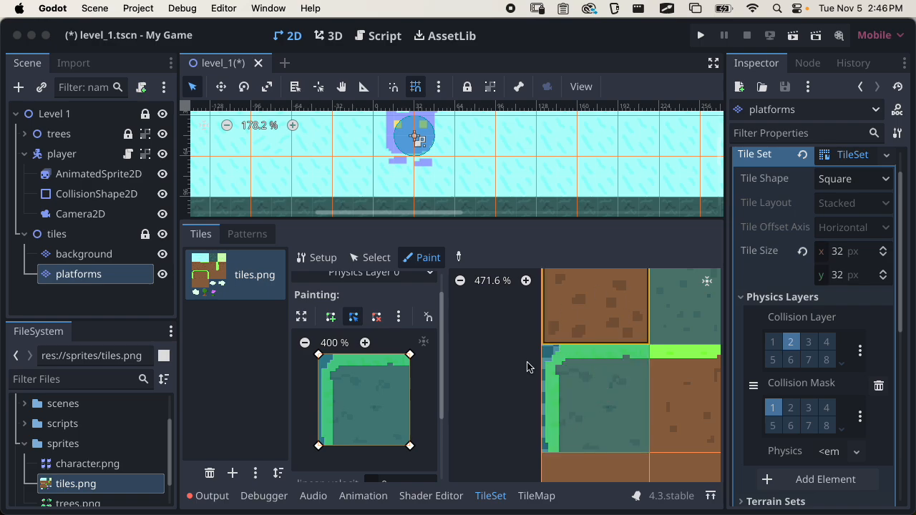
{"action": "left_click", "coordinate": [552, 358]}
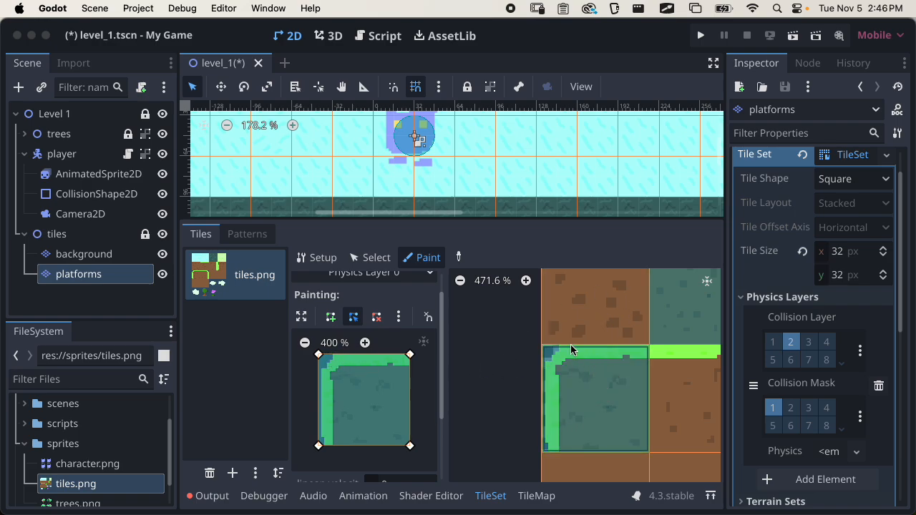
{"action": "left_click_drag", "start_coordinate": [319, 355], "coordinate": [333, 352]}
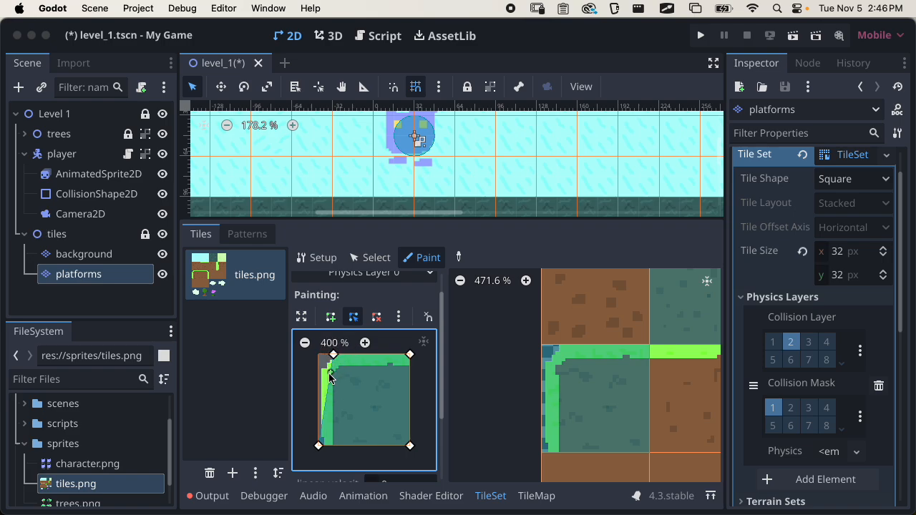
{"action": "left_click_drag", "start_coordinate": [327, 385], "coordinate": [315, 373]}
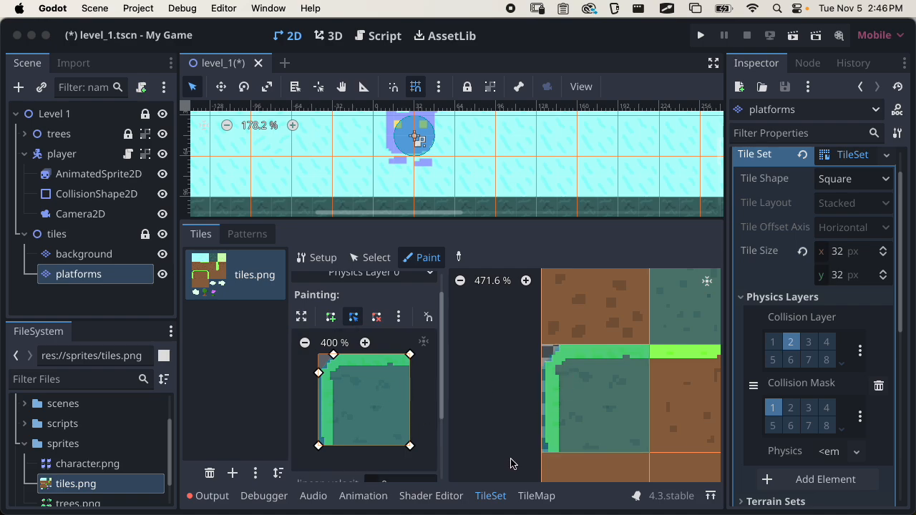
Step: Give the top-right grass corner tile the same corner-cut collision polygon, flipped horizontally and fitted to its rounded corner
{"action": "scroll", "coordinate": [568, 385], "scroll_direction": "down", "scroll_amount": 3}
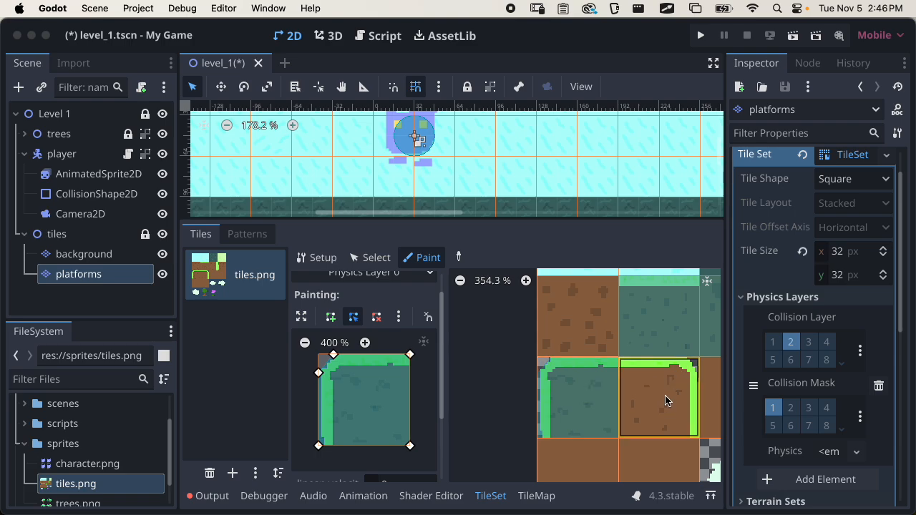
{"action": "left_click", "coordinate": [672, 393]}
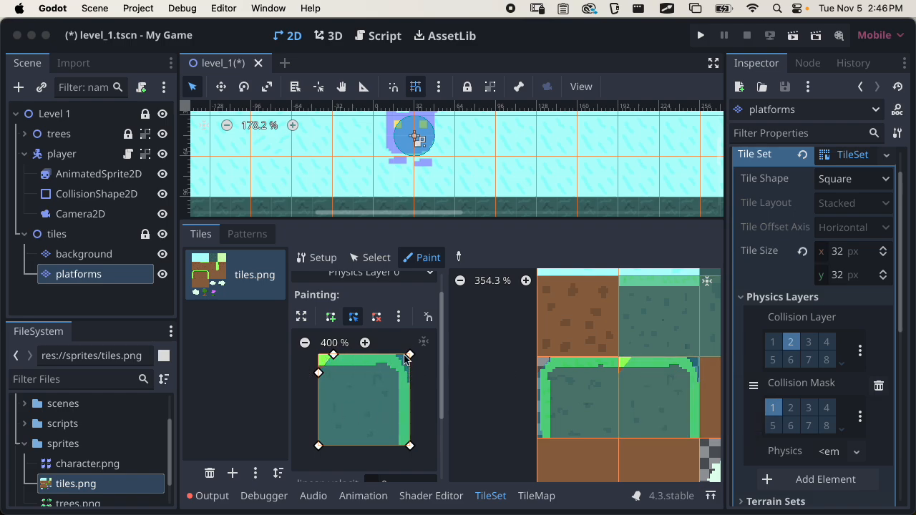
{"action": "left_click", "coordinate": [399, 317]}
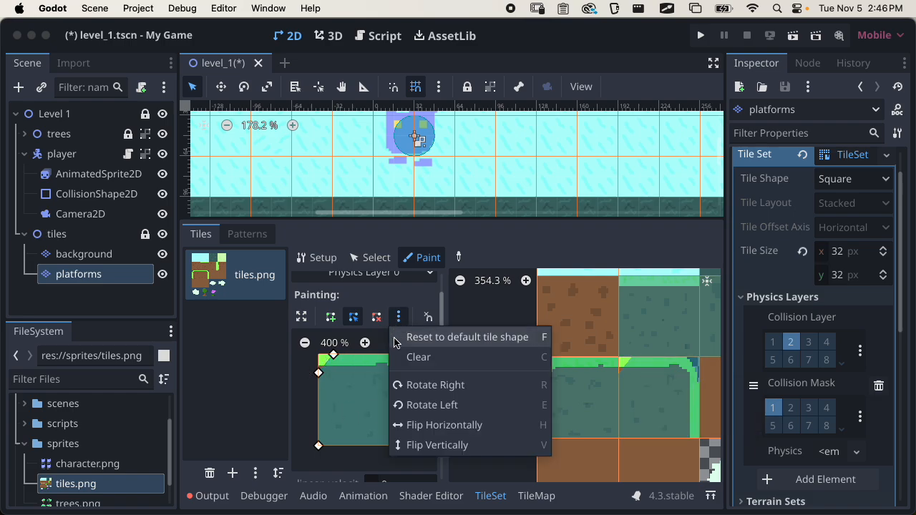
{"action": "left_click", "coordinate": [420, 423]}
{"action": "left_click_drag", "start_coordinate": [412, 374], "coordinate": [413, 378]}
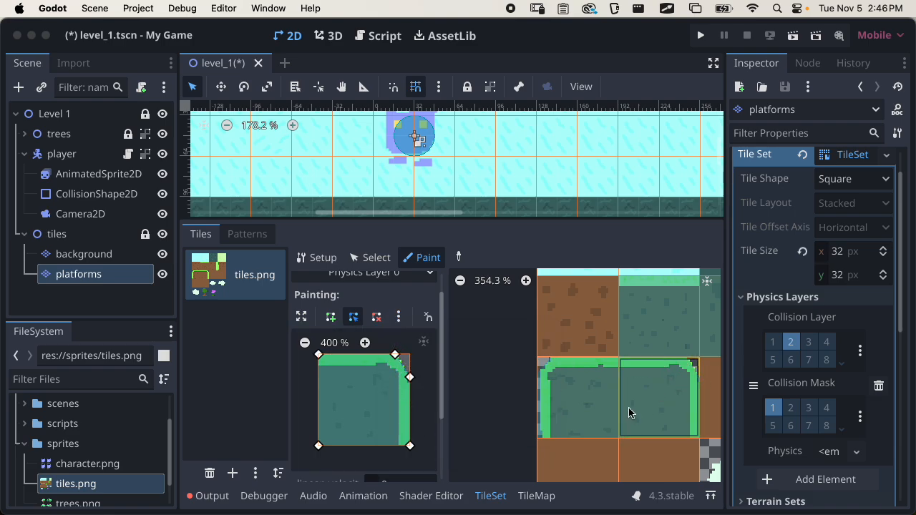
Step: Paint the default full-square collision shape onto the plain dirt tile at the start of the atlas's second row and save the scene
{"action": "scroll", "coordinate": [555, 374], "scroll_direction": "down", "scroll_amount": 5}
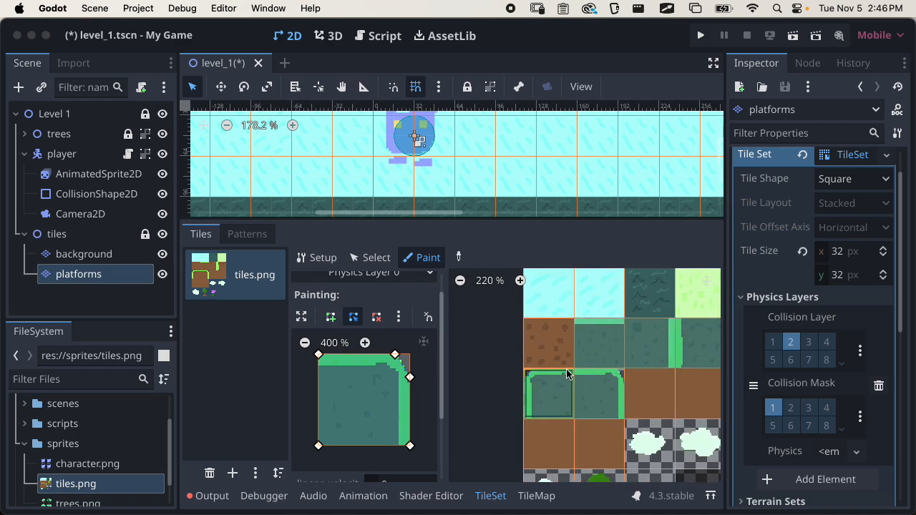
{"action": "left_click", "coordinate": [398, 317]}
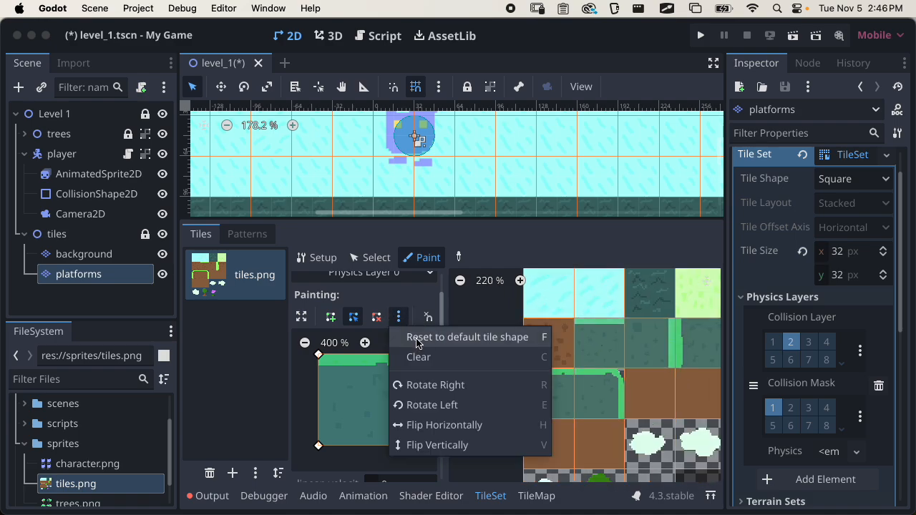
{"action": "left_click", "coordinate": [417, 344]}
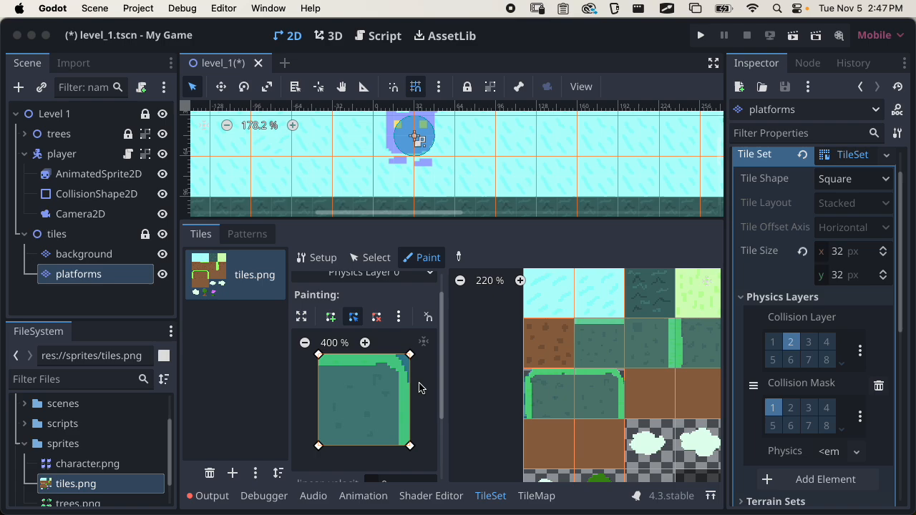
{"action": "key", "text": "cmd+s"}
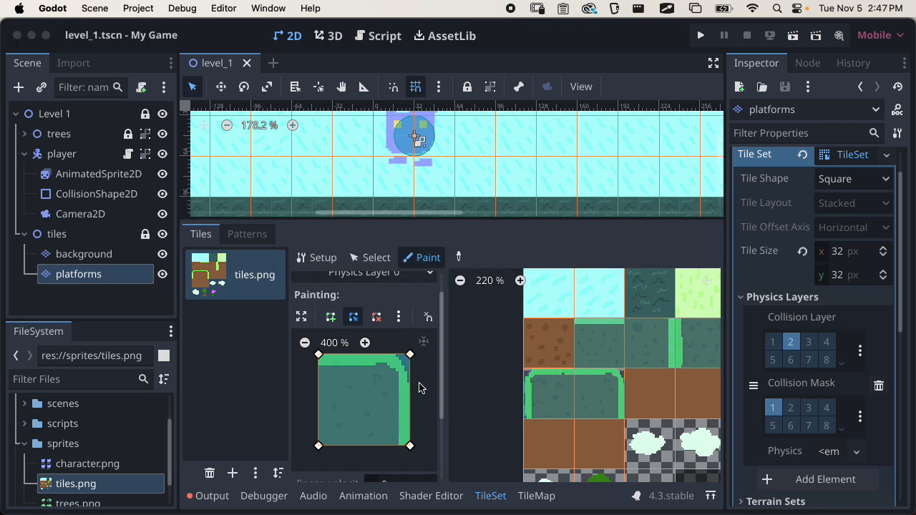
{"action": "left_click", "coordinate": [558, 356]}
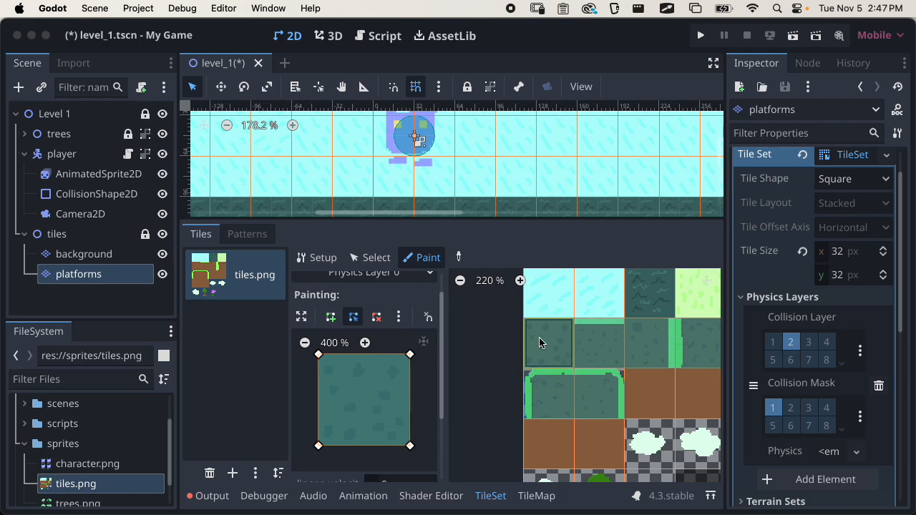
{"action": "key", "text": "super+s"}
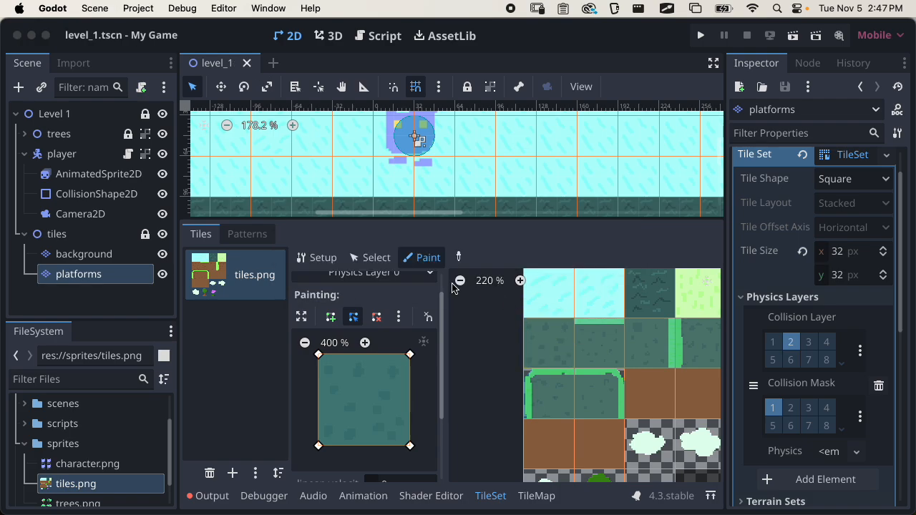
Step: Switch to the TileMap editor and enlarge the viewport to show the dark ground area below the player
{"action": "left_click", "coordinate": [537, 496]}
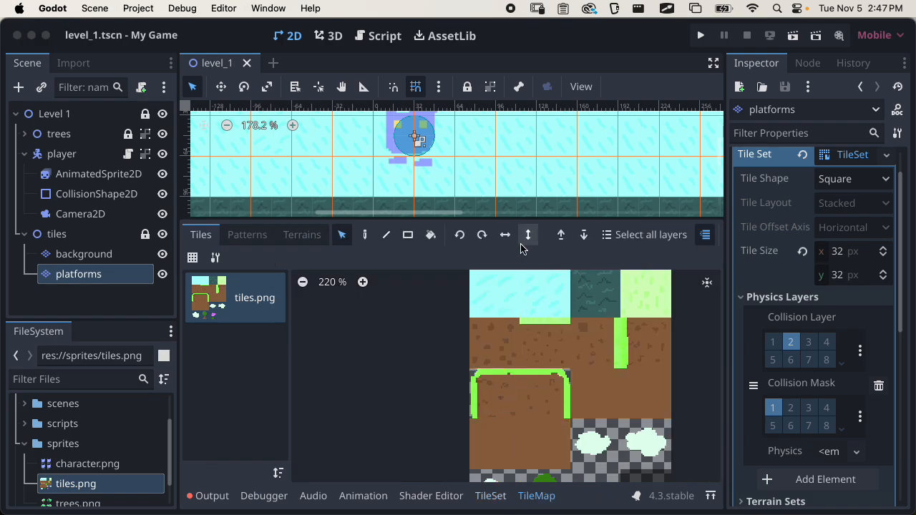
{"action": "scroll", "coordinate": [475, 179], "scroll_direction": "down", "scroll_amount": 7}
{"action": "mouse_move", "coordinate": [474, 169]}
{"action": "middle_mouse_down"}
{"action": "mouse_move", "coordinate": [473, 107]}
{"action": "mouse_move", "coordinate": [474, 156]}
{"action": "middle_mouse_up"}
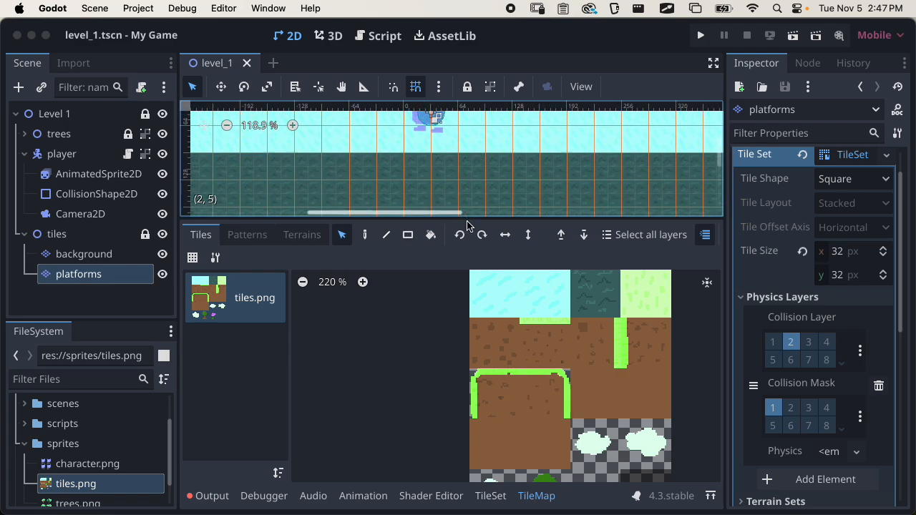
{"action": "left_click_drag", "start_coordinate": [467, 219], "coordinate": [467, 283]}
Step: Try to place a row of grass-topped dirt tiles below the player, first on the platforms layer and again with the background layer selected
{"action": "left_click", "coordinate": [544, 374]}
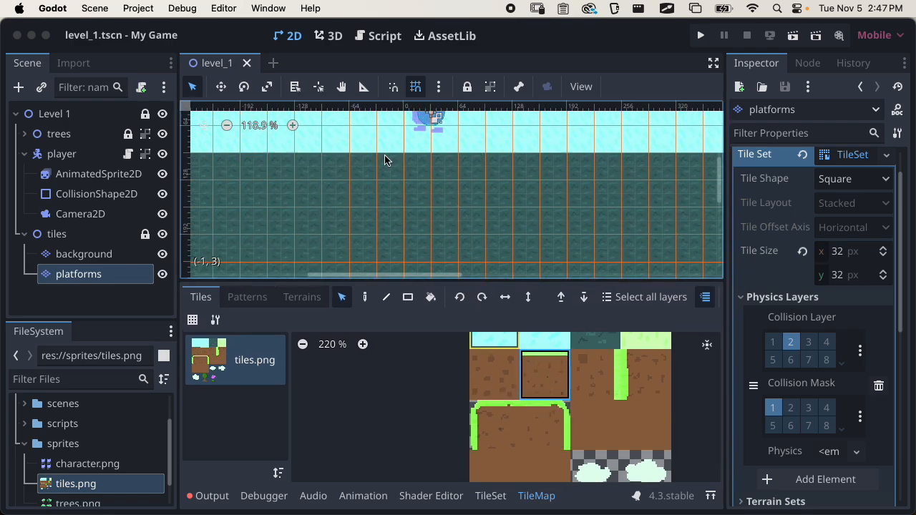
{"action": "left_click_drag", "start_coordinate": [358, 169], "coordinate": [469, 183]}
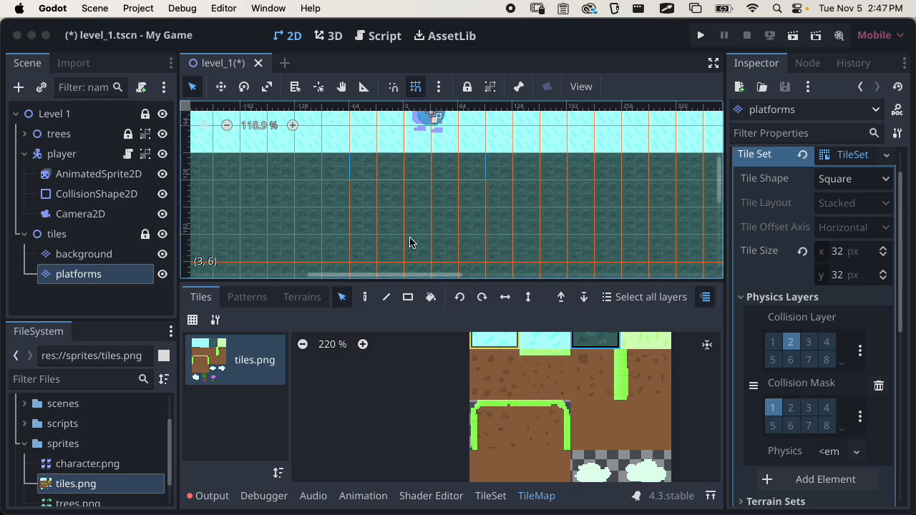
{"action": "mouse_move", "coordinate": [363, 169]}
{"action": "left_mouse_down"}
{"action": "mouse_move", "coordinate": [501, 163]}
{"action": "mouse_move", "coordinate": [371, 173]}
{"action": "left_mouse_up"}
{"action": "left_click_drag", "start_coordinate": [92, 259], "coordinate": [70, 259]}
{"action": "scroll", "coordinate": [403, 169], "scroll_direction": "up", "scroll_amount": 1}
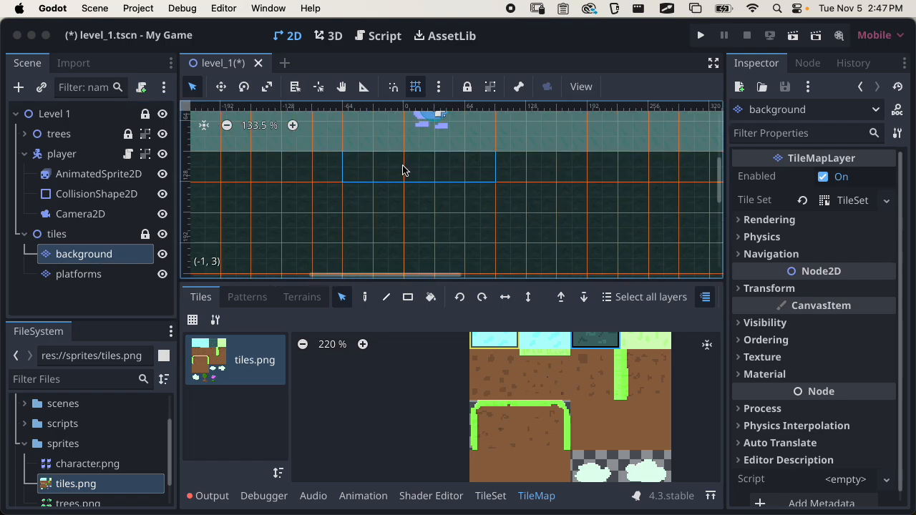
{"action": "left_click_drag", "start_coordinate": [403, 170], "coordinate": [373, 181]}
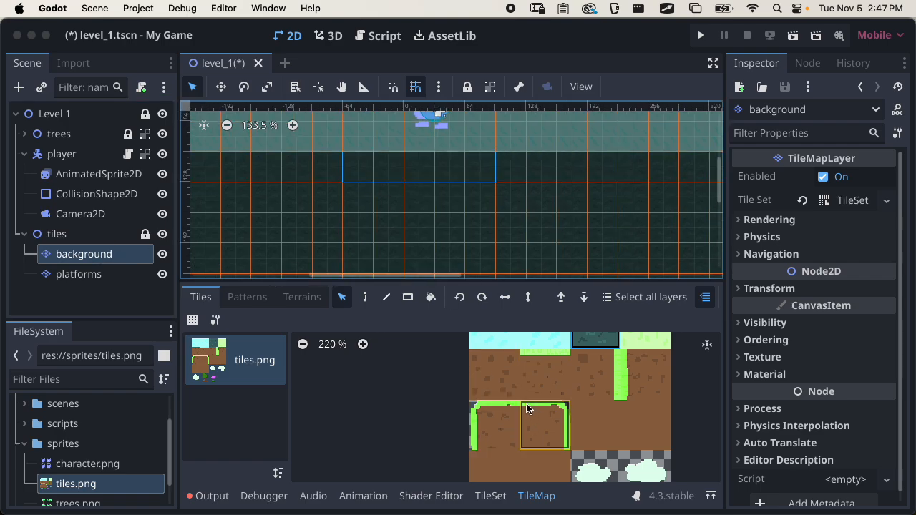
Step: Paint a row of grass-topped dirt tiles on the platforms layer below the player, from cell (-2, 3) to (3, 3)
{"action": "scroll", "coordinate": [530, 408], "scroll_direction": "up", "scroll_amount": 4}
{"action": "left_click", "coordinate": [558, 374]}
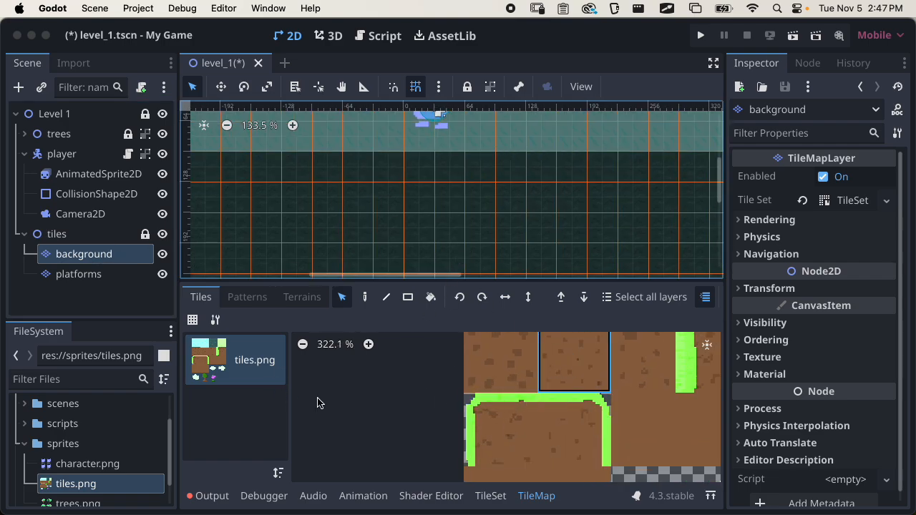
{"action": "left_click", "coordinate": [365, 297]}
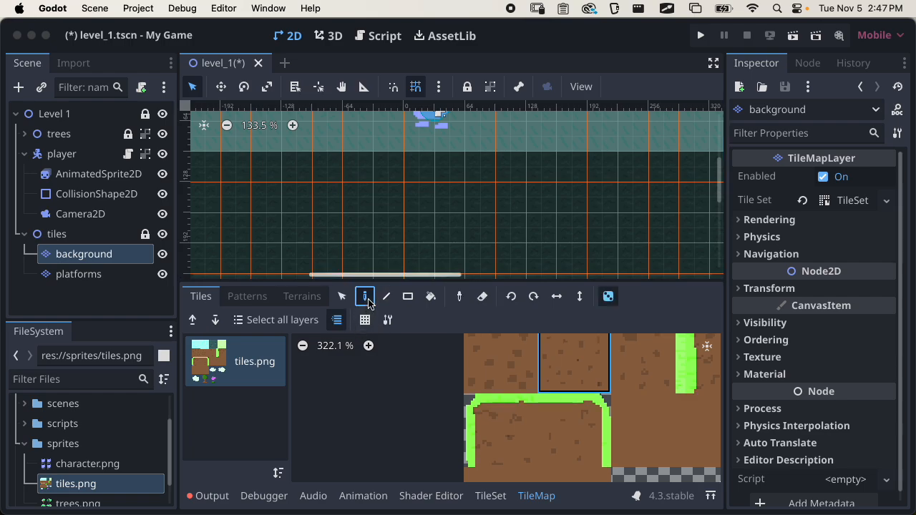
{"action": "left_click", "coordinate": [350, 303]}
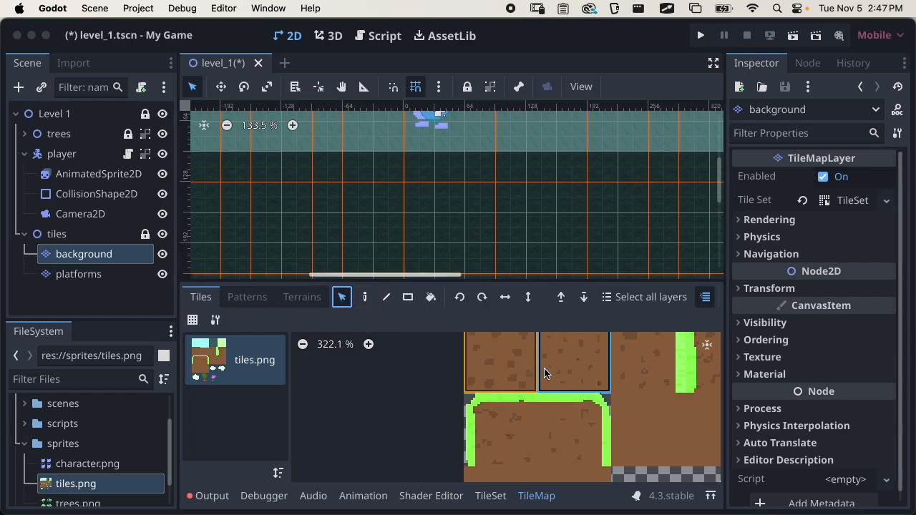
{"action": "scroll", "coordinate": [544, 373], "scroll_direction": "down", "scroll_amount": 3}
{"action": "left_click", "coordinate": [368, 299]}
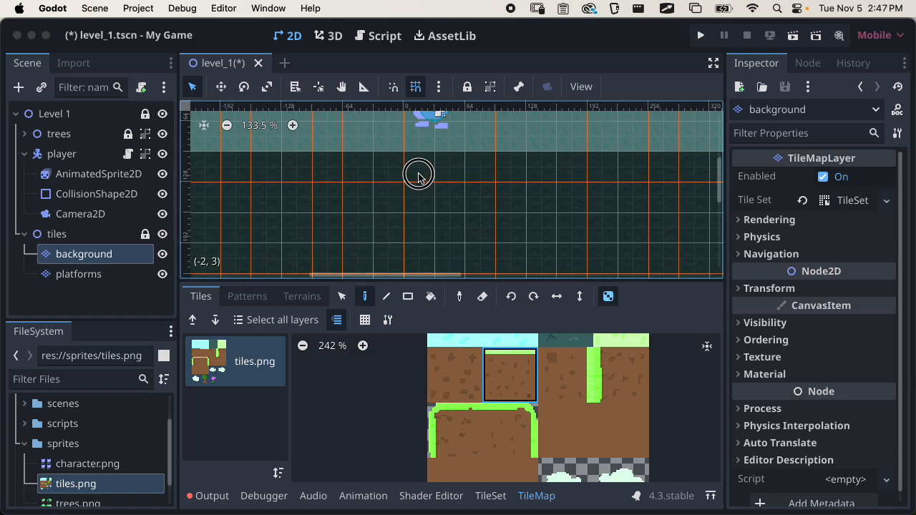
{"action": "left_click", "coordinate": [92, 276]}
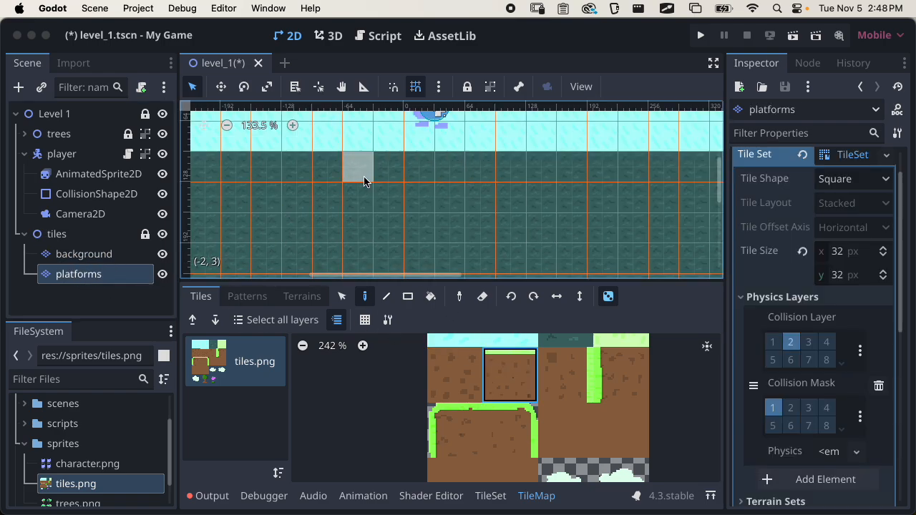
{"action": "left_click_drag", "start_coordinate": [365, 175], "coordinate": [504, 170]}
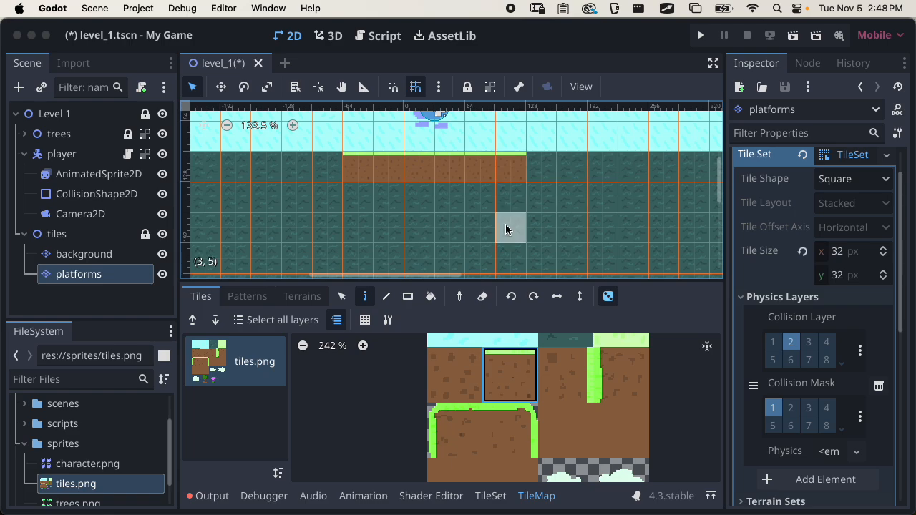
Step: Cap the platform row with the top-left grass corner tile at (-3, 3) and the top-right grass corner tile at (4, 3)
{"action": "scroll", "coordinate": [505, 224], "scroll_direction": "down", "scroll_amount": 2}
{"action": "left_click", "coordinate": [455, 430]}
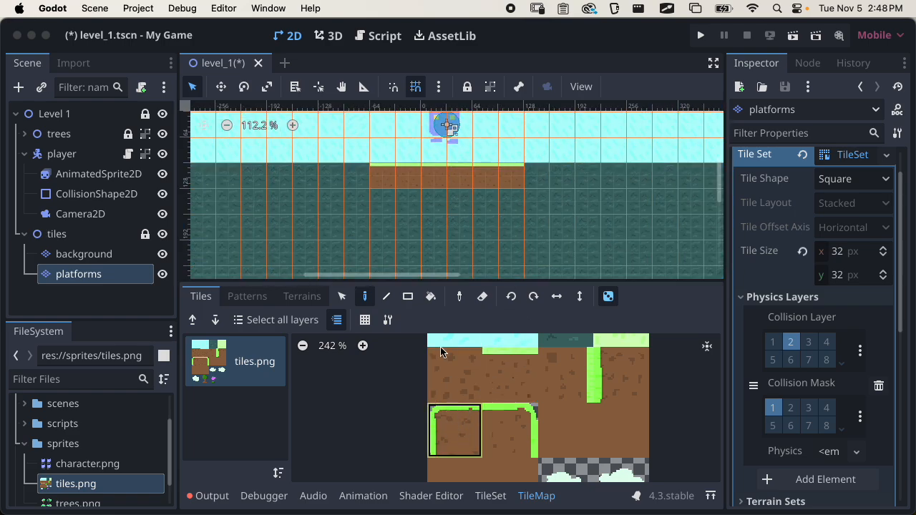
{"action": "left_click", "coordinate": [357, 176]}
{"action": "left_click", "coordinate": [510, 431]}
{"action": "left_click", "coordinate": [536, 176]}
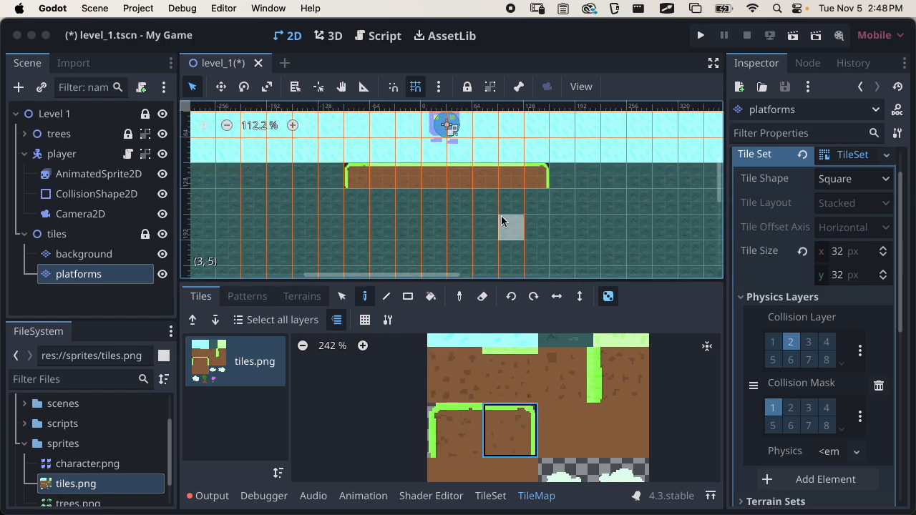
Step: Examine the platform's top-left corner tile up close, including the cut-out around its grass edge
{"action": "scroll", "coordinate": [501, 215], "scroll_direction": "up", "scroll_amount": 2}
{"action": "middle_click_drag", "start_coordinate": [398, 198], "coordinate": [444, 236]}
{"action": "scroll", "coordinate": [387, 216], "scroll_direction": "up", "scroll_amount": 7}
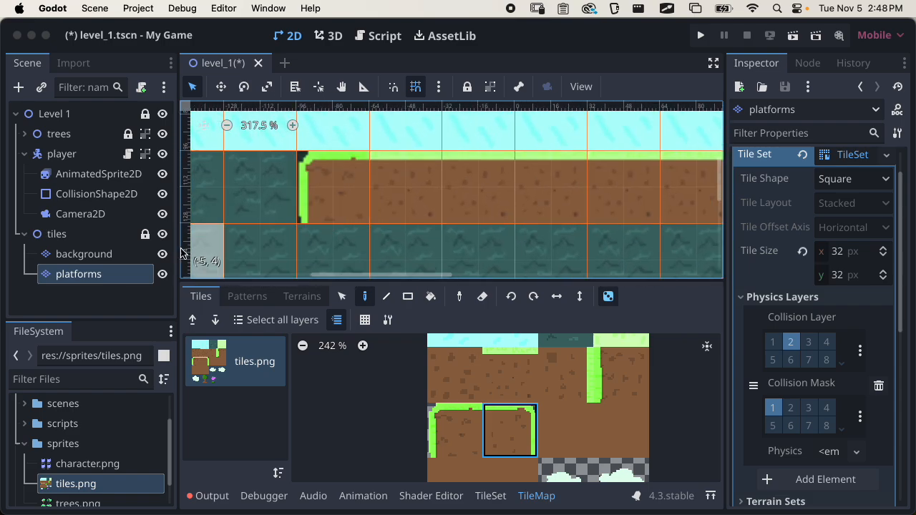
{"action": "scroll", "coordinate": [318, 186], "scroll_direction": "down", "scroll_amount": 1}
{"action": "scroll", "coordinate": [318, 186], "scroll_direction": "up", "scroll_amount": 15}
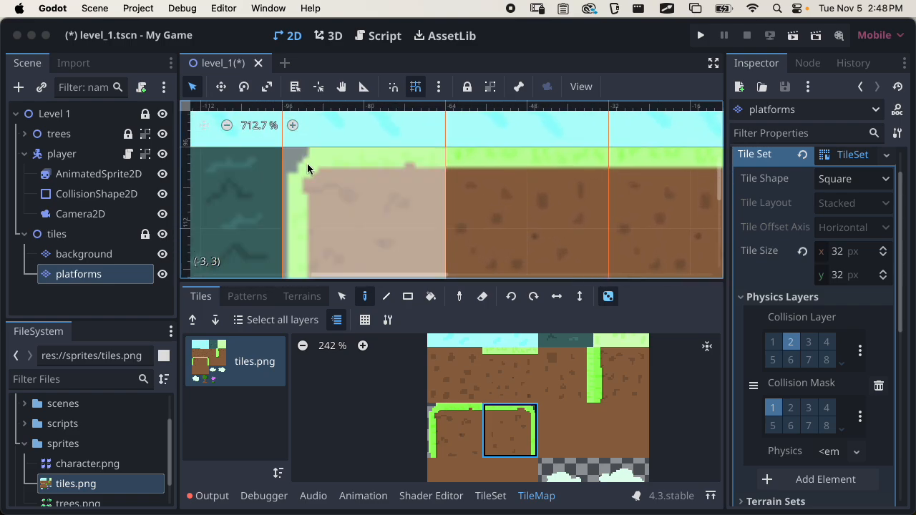
{"action": "scroll", "coordinate": [326, 172], "scroll_direction": "down", "scroll_amount": 20}
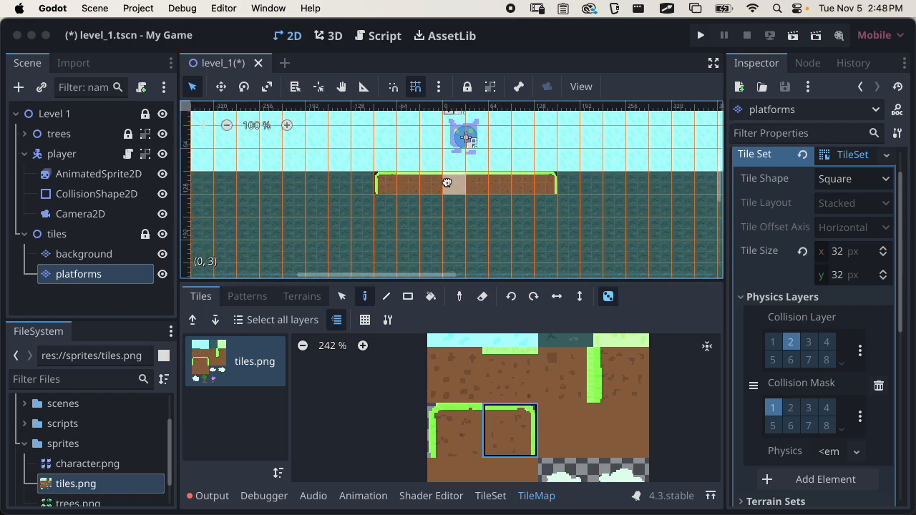
Step: Extend the platform's sides downward with grass-edged dirt tiles, painting right-edge tiles from (4, 4) to (4, 6) and left-edge tiles from (-3, 4)
{"action": "left_click", "coordinate": [551, 374]}
{"action": "left_click_drag", "start_coordinate": [544, 205], "coordinate": [548, 256]}
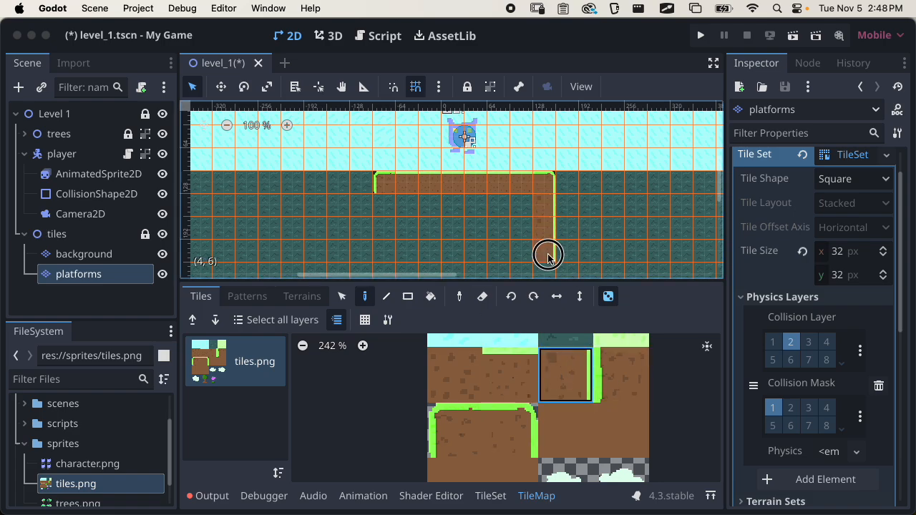
{"action": "scroll", "coordinate": [567, 251], "scroll_direction": "down", "scroll_amount": 5}
{"action": "left_click", "coordinate": [620, 372]}
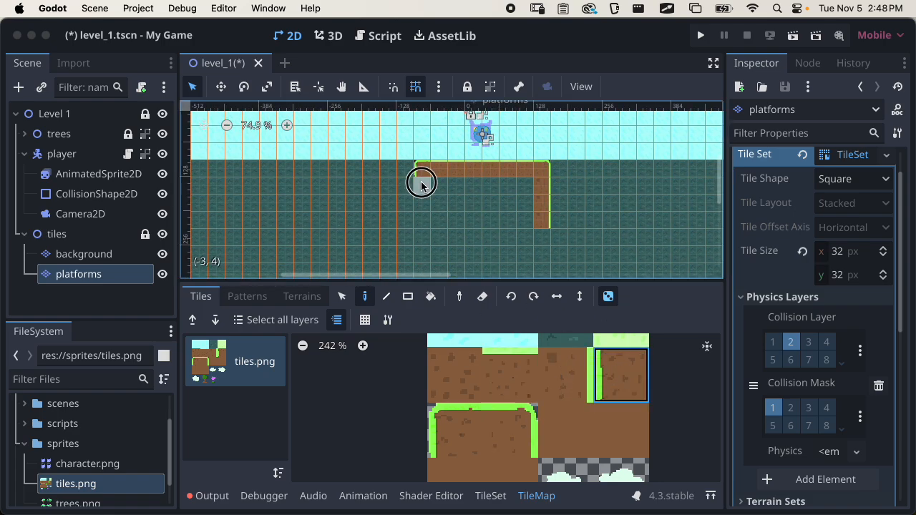
{"action": "left_click_drag", "start_coordinate": [421, 184], "coordinate": [432, 248]}
Step: Fill the platform's interior between the grass-edged sides with the plain dirt tile, down through row 7
{"action": "left_click", "coordinate": [463, 369]}
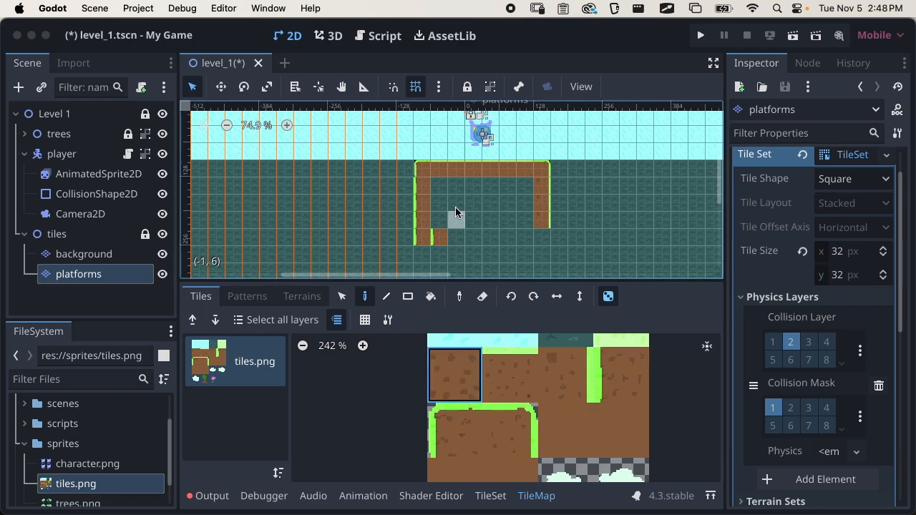
{"action": "mouse_move", "coordinate": [438, 187]}
{"action": "left_mouse_down"}
{"action": "mouse_move", "coordinate": [517, 241]}
{"action": "mouse_move", "coordinate": [481, 215]}
{"action": "mouse_move", "coordinate": [464, 184]}
{"action": "mouse_move", "coordinate": [485, 223]}
{"action": "mouse_move", "coordinate": [465, 231]}
{"action": "left_mouse_up"}
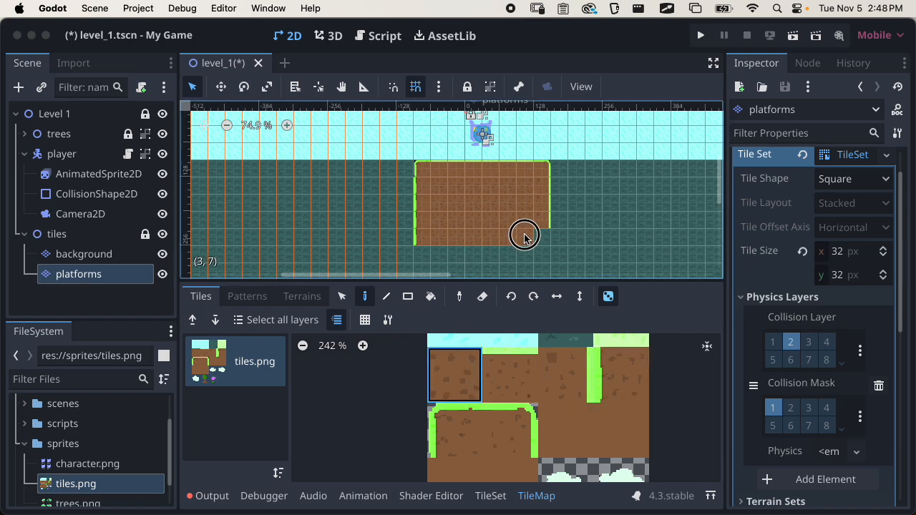
Step: Complete the platform's right side with the right-edge grass tile at (4, 7), then test-run the current scene
{"action": "left_click", "coordinate": [580, 387]}
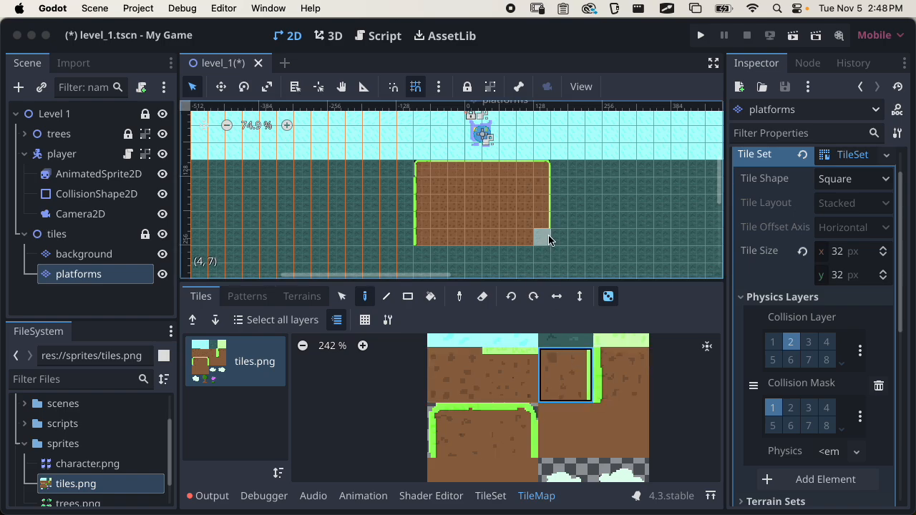
{"action": "scroll", "coordinate": [442, 204], "scroll_direction": "up", "scroll_amount": 15}
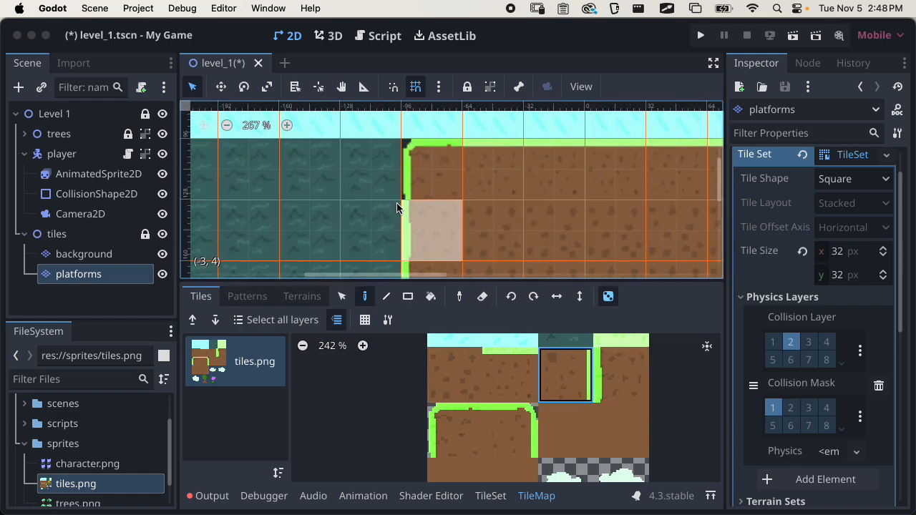
{"action": "scroll", "coordinate": [444, 200], "scroll_direction": "down", "scroll_amount": 14}
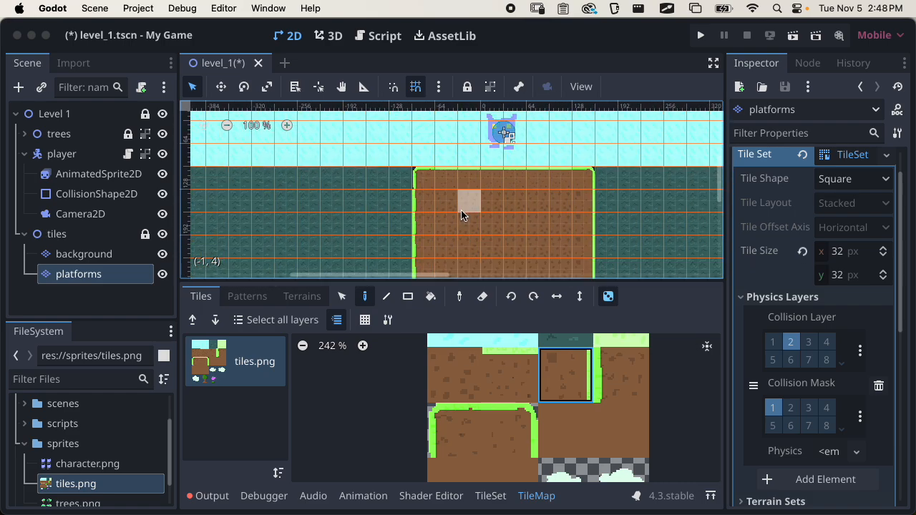
{"action": "key", "text": "super+b"}
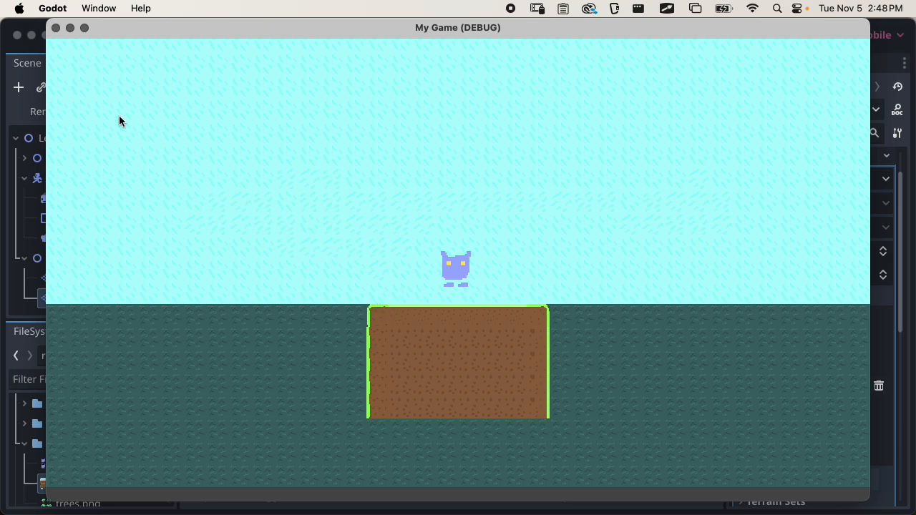
{"action": "left_click", "coordinate": [56, 28]}
Step: Turn on Use Gravity for the player node
{"action": "left_click", "coordinate": [59, 153]}
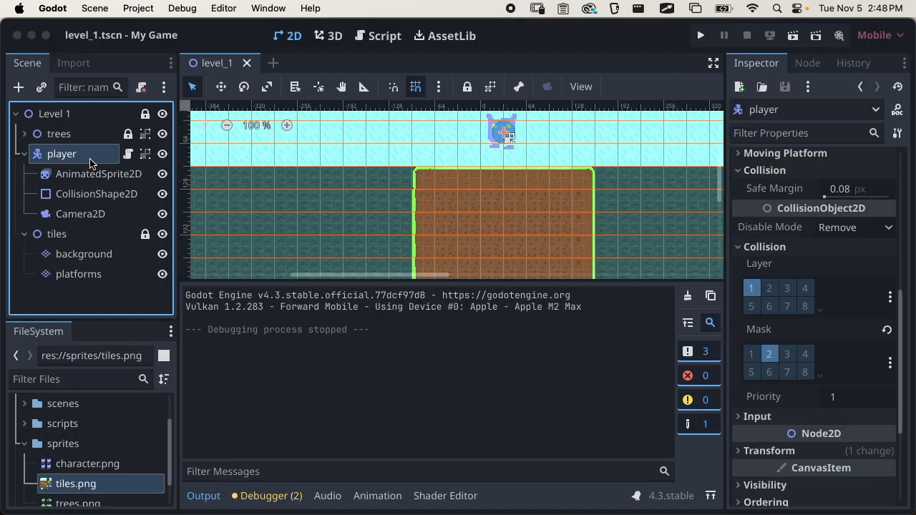
{"action": "left_click", "coordinate": [771, 172]}
{"action": "scroll", "coordinate": [780, 200], "scroll_direction": "up", "scroll_amount": 10}
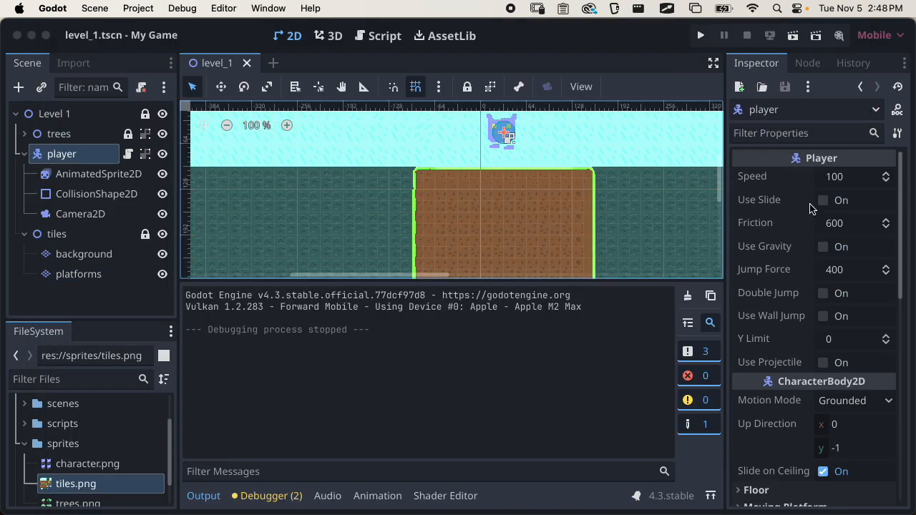
{"action": "left_click", "coordinate": [822, 247]}
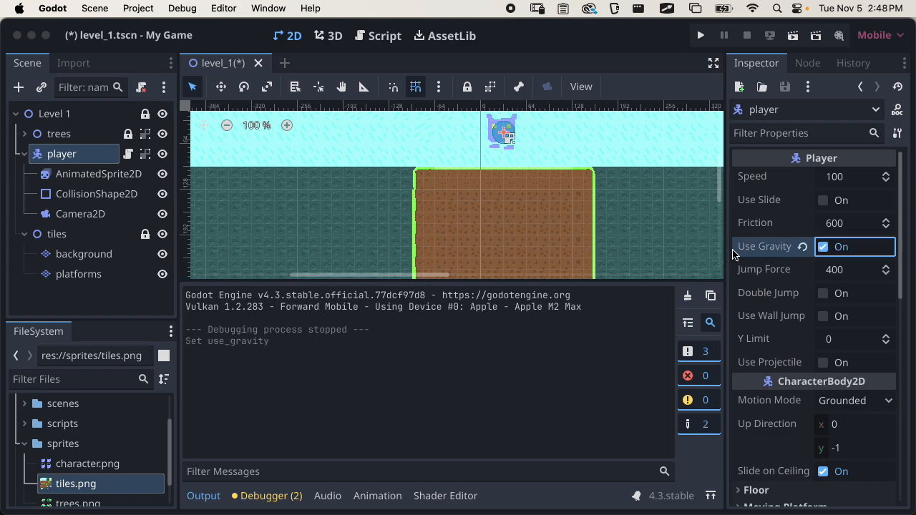
Step: Run the current scene and test the player's gravity by jumping repeatedly and walking right off the platform
{"action": "left_click", "coordinate": [792, 35]}
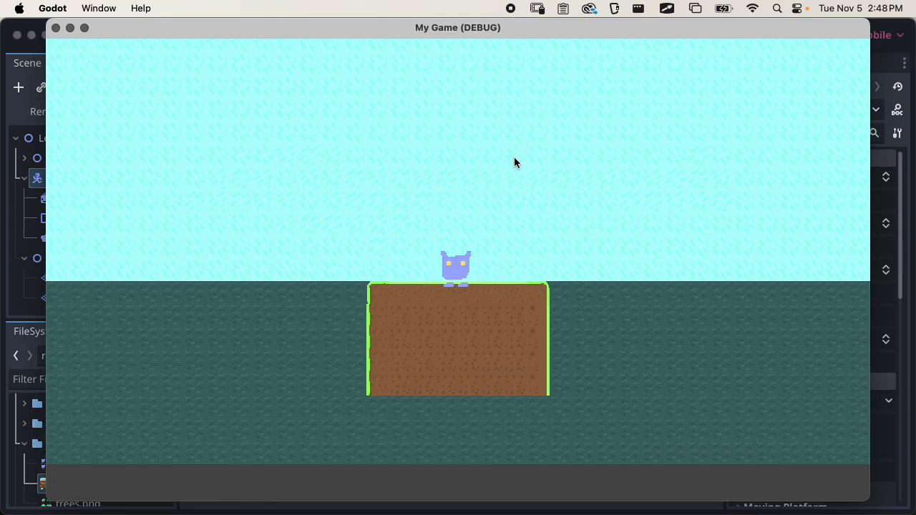
{"action": "key", "text": "space"}
{"action": "key", "text": "space"}
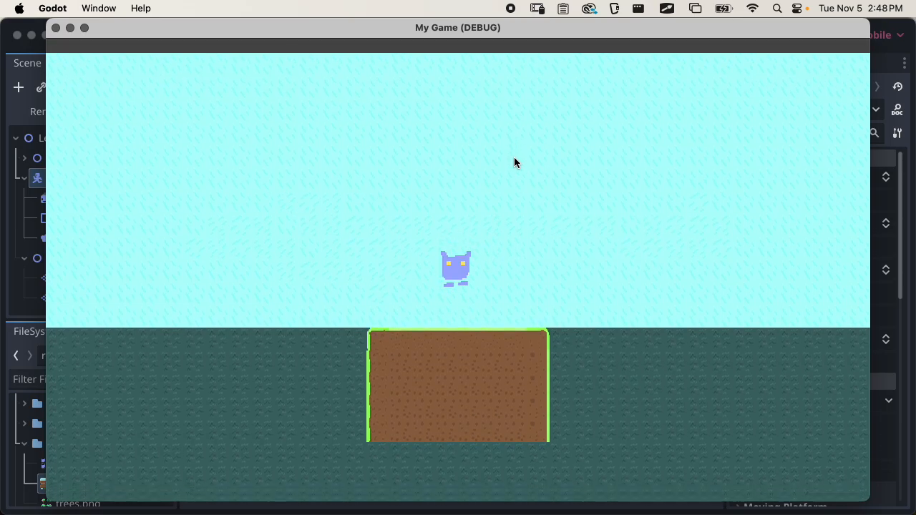
{"action": "key", "text": "space"}
{"action": "key", "text": "space"}
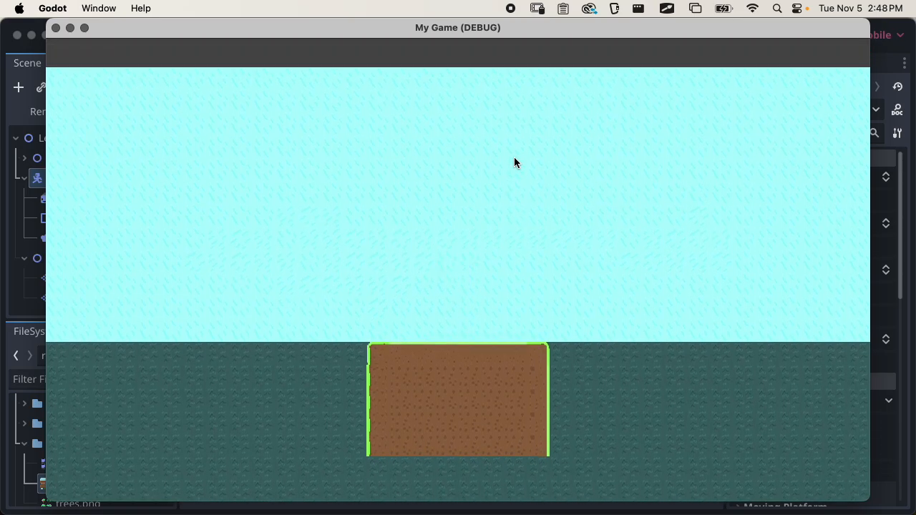
{"action": "key", "text": "space"}
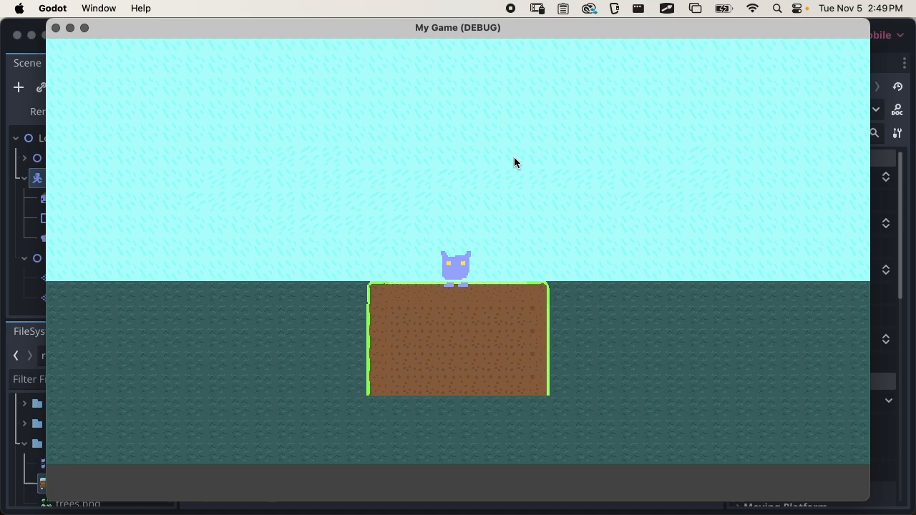
{"action": "key", "text": "space"}
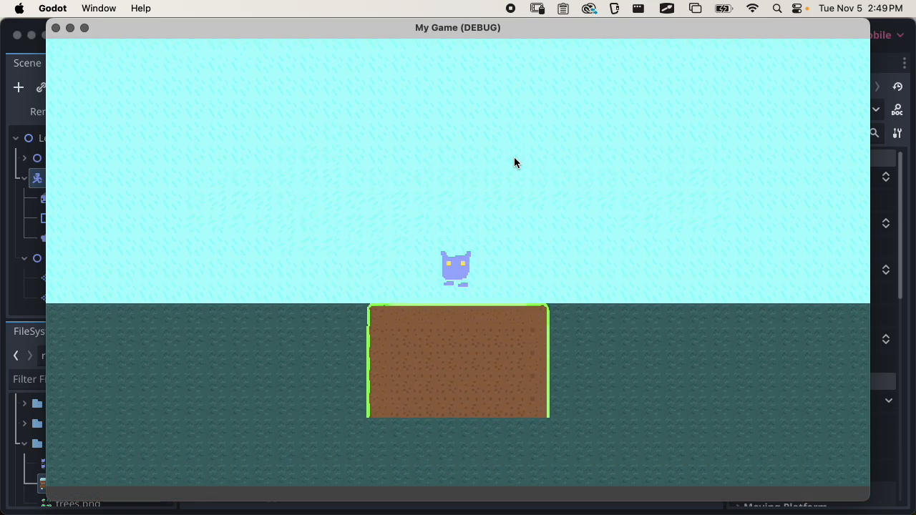
{"action": "key", "text": "space"}
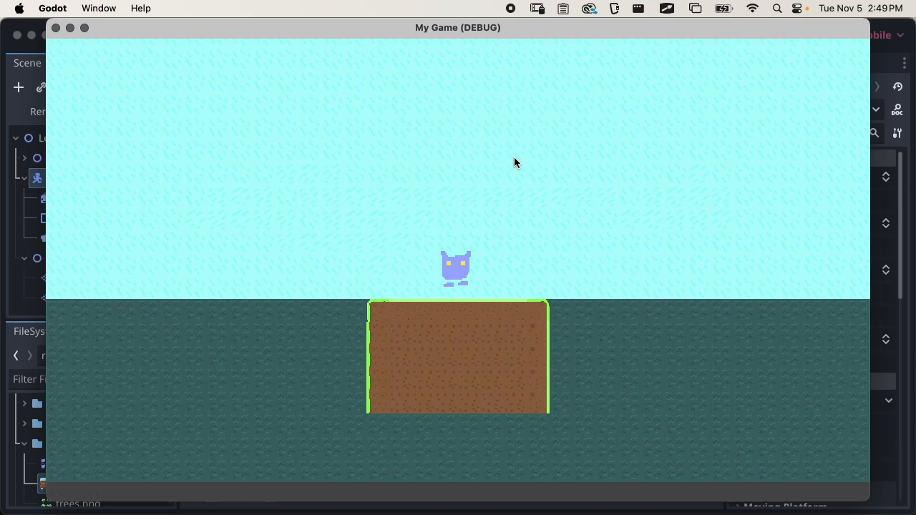
{"action": "key", "text": "space"}
{"action": "key", "text": "Right"}
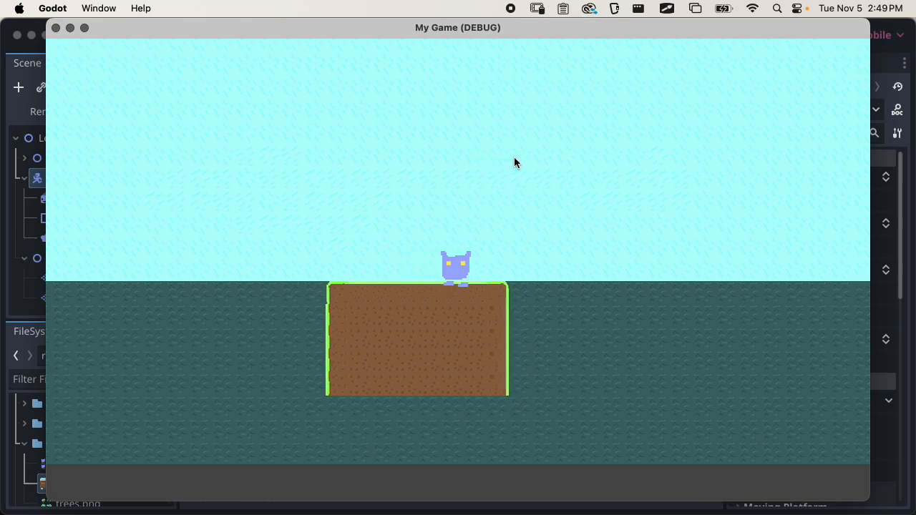
{"action": "key", "text": "Right"}
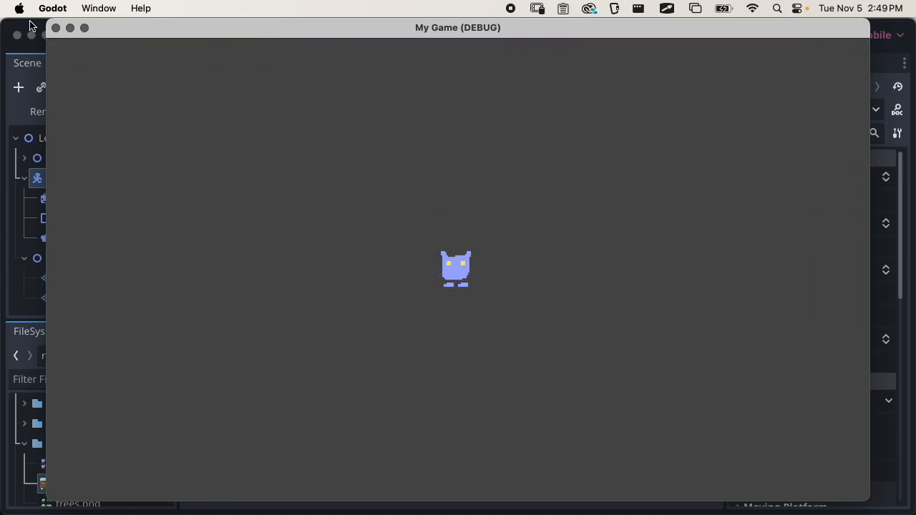
{"action": "left_click", "coordinate": [56, 28]}
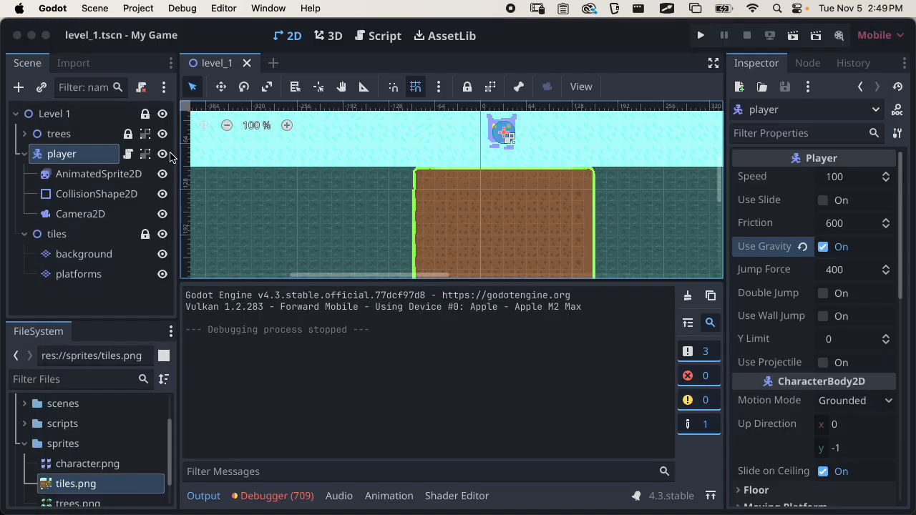
Step: Disable Y Sort Enabled on the Level 1 root node, save the scene and test-run it
{"action": "left_click", "coordinate": [54, 114]}
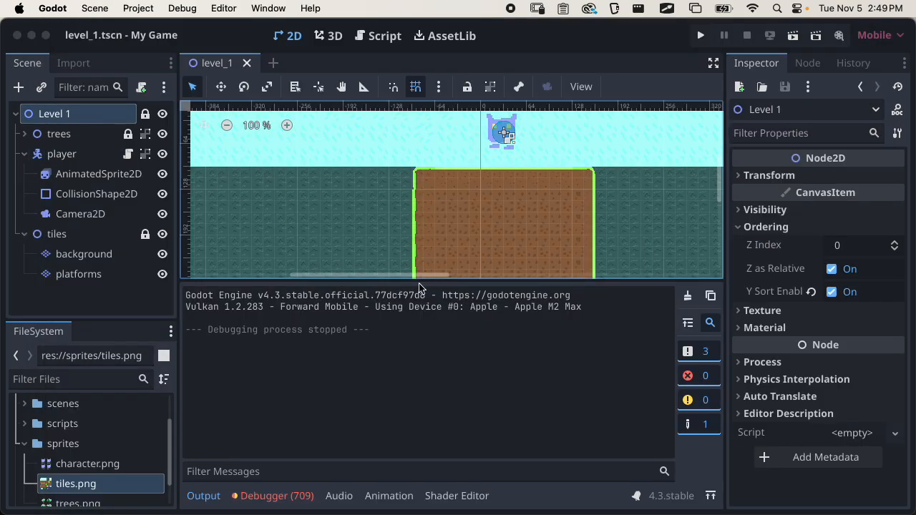
{"action": "left_click", "coordinate": [829, 292]}
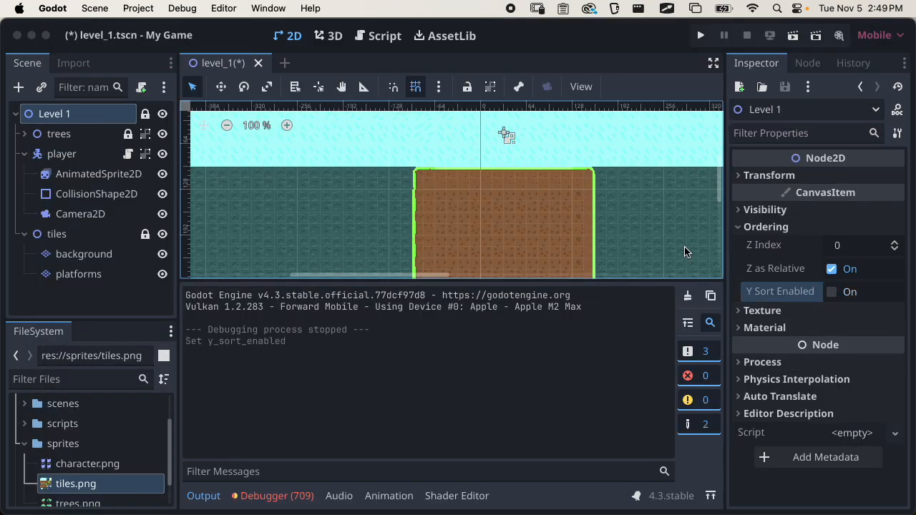
{"action": "key", "text": "super+s"}
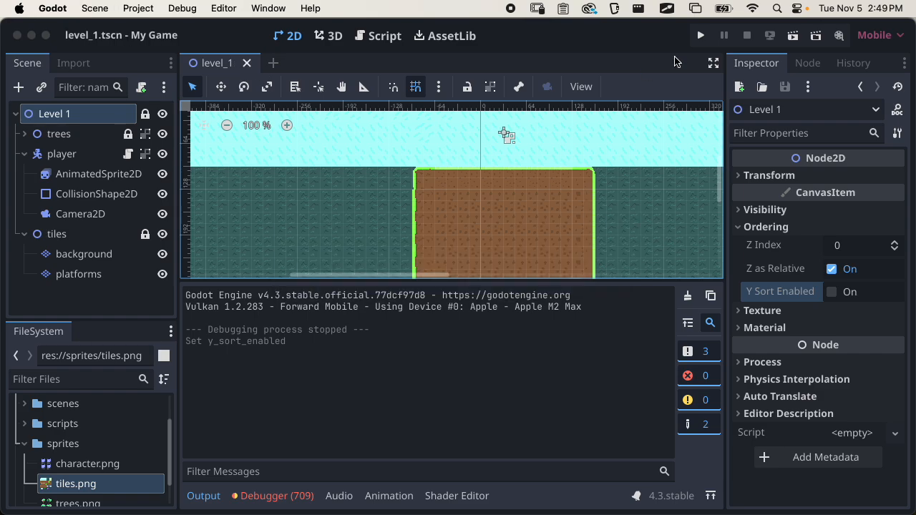
{"action": "left_click", "coordinate": [796, 36]}
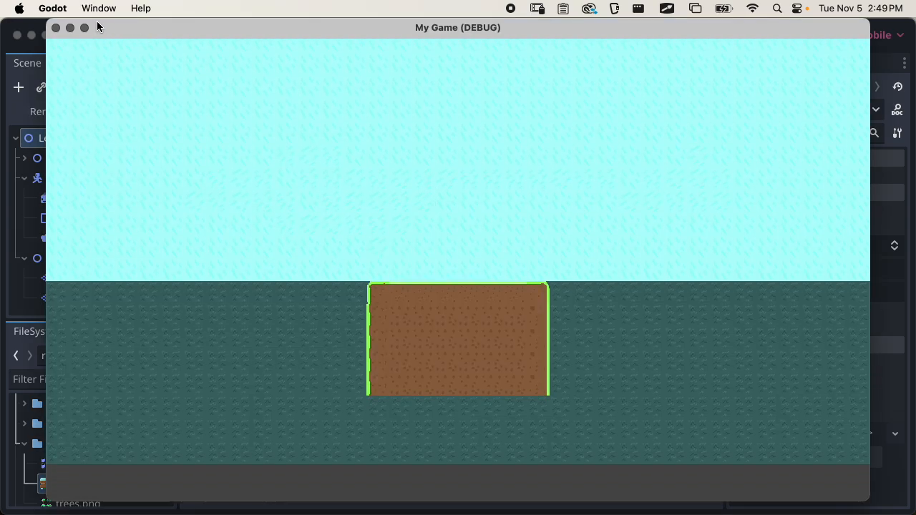
{"action": "left_click", "coordinate": [56, 29]}
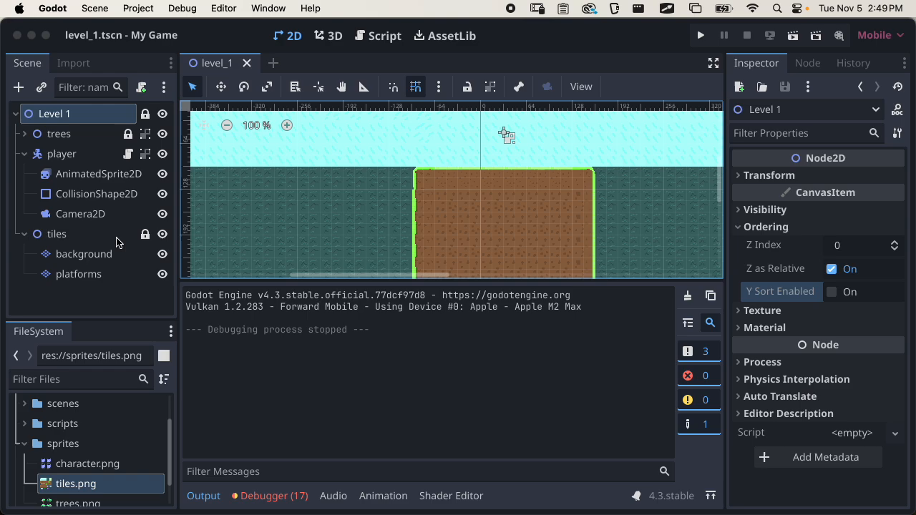
Step: Move the tiles node above the player node in the scene tree, directly below trees
{"action": "left_click", "coordinate": [63, 239]}
{"action": "left_click", "coordinate": [26, 234]}
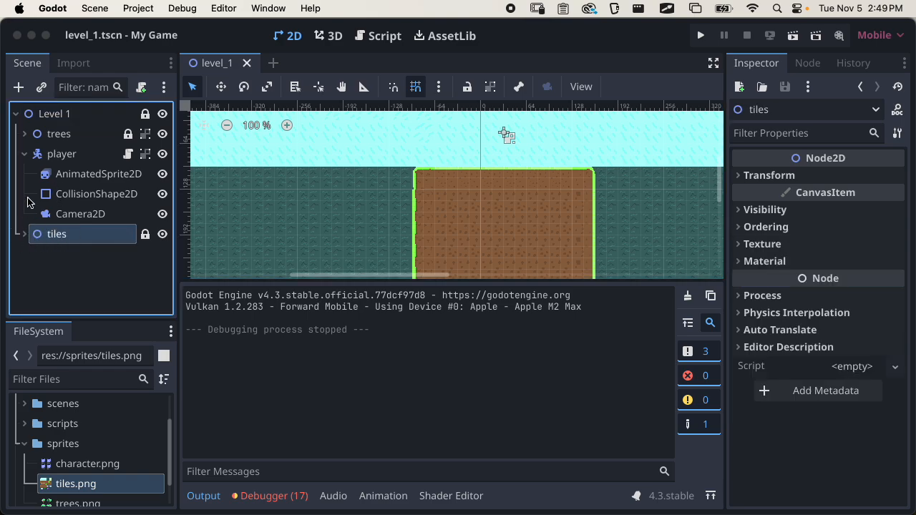
{"action": "left_click", "coordinate": [25, 155]}
{"action": "left_click_drag", "start_coordinate": [56, 174], "coordinate": [54, 144]}
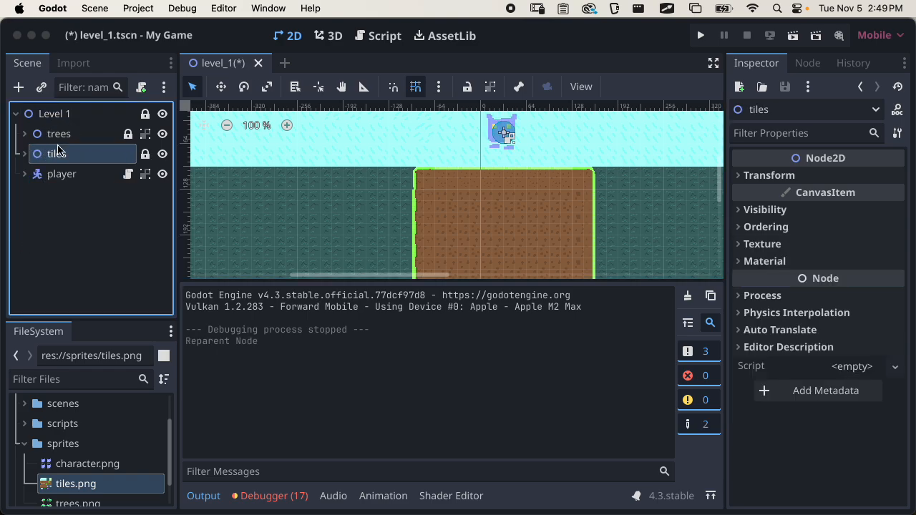
{"action": "left_click", "coordinate": [26, 175]}
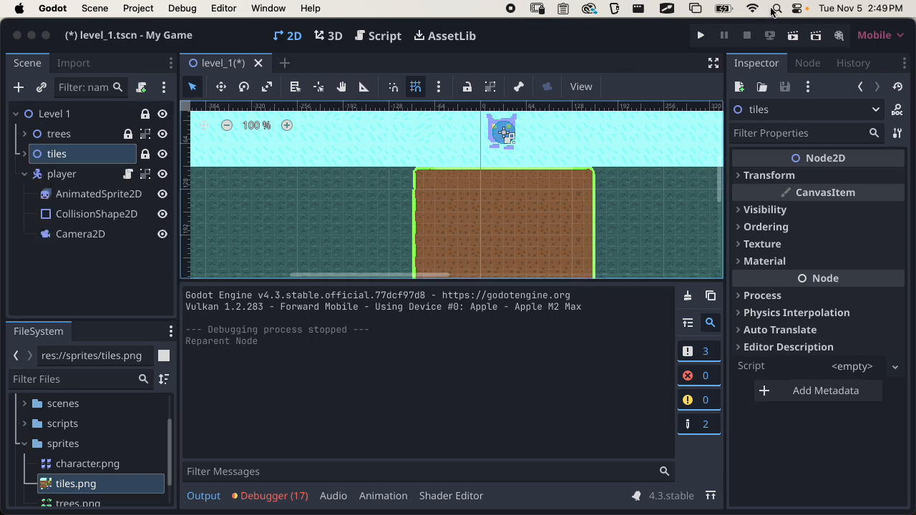
Step: Run the current scene and test the player by jumping, moving both ways on the platform and walking off its left side
{"action": "left_click", "coordinate": [796, 34]}
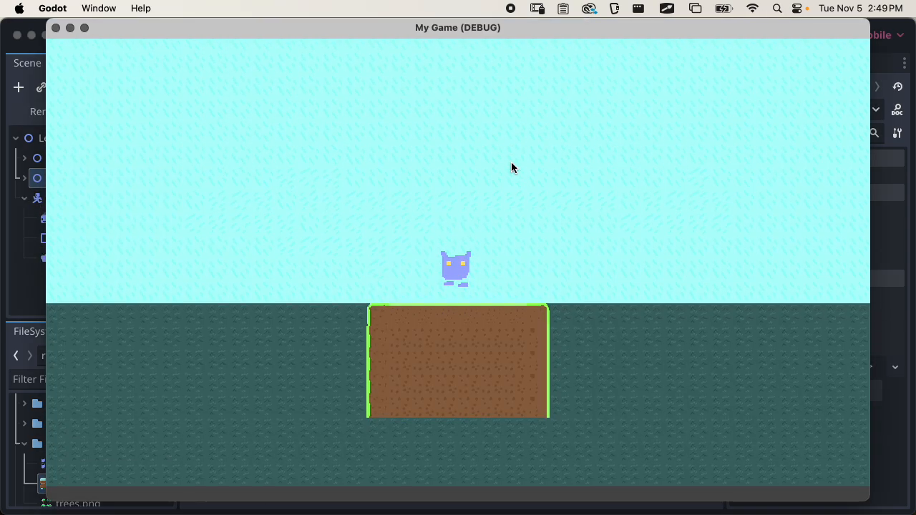
{"action": "key", "text": "space"}
{"action": "key", "text": "space"}
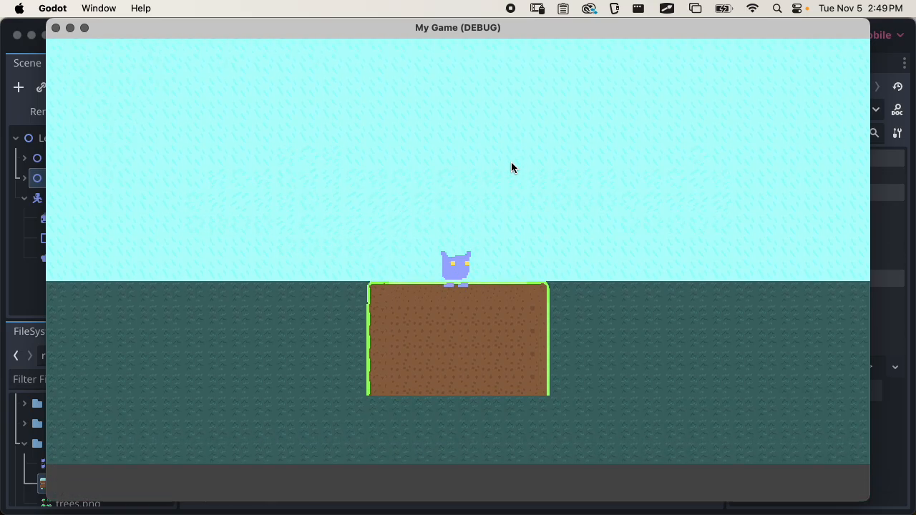
{"action": "key", "text": "Right"}
{"action": "key", "text": "Left"}
{"action": "key", "text": "space"}
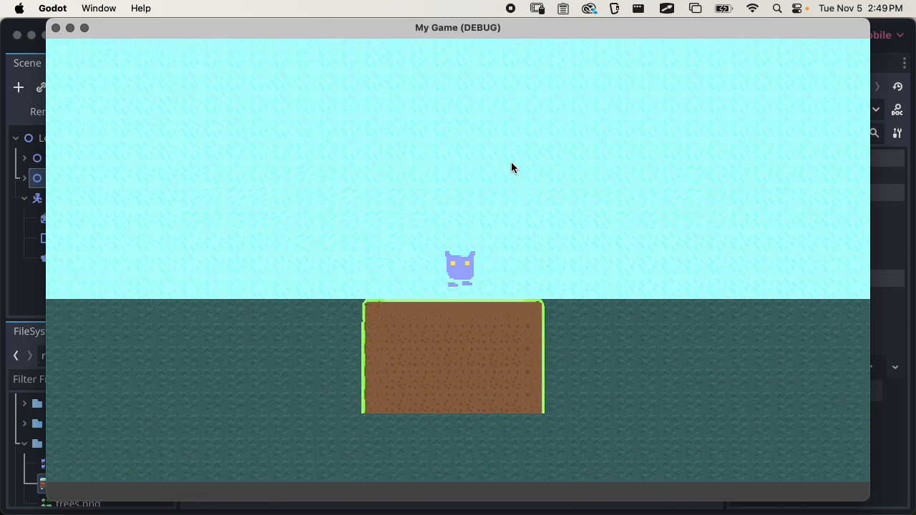
{"action": "key", "text": "Right"}
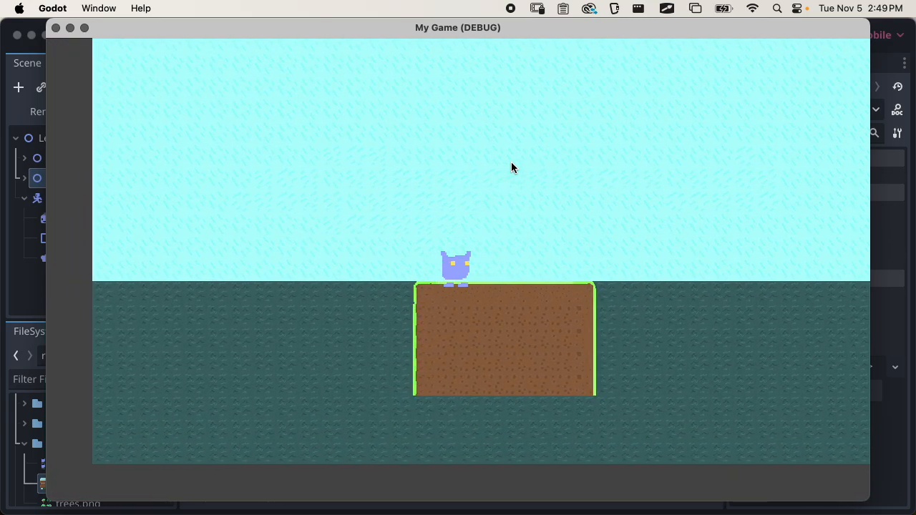
{"action": "key", "text": "space"}
{"action": "key", "text": "Right"}
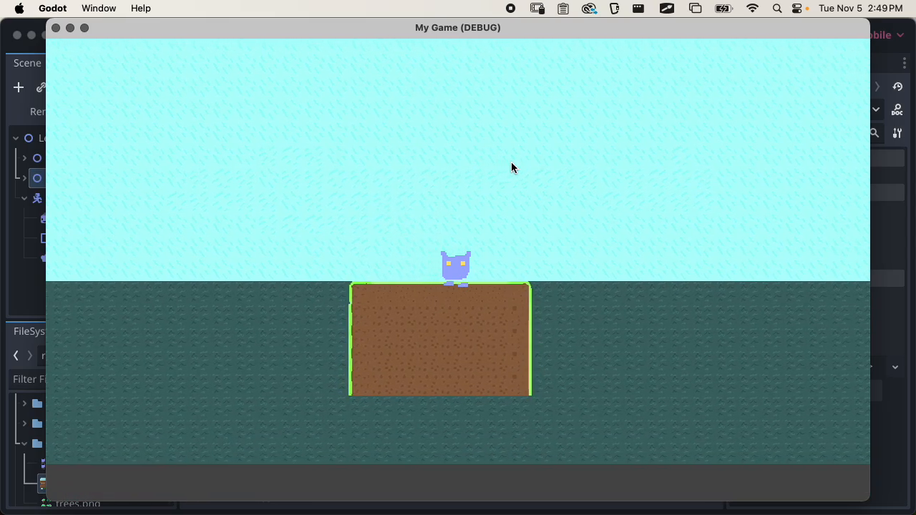
{"action": "key", "text": "space"}
{"action": "key", "text": "Left"}
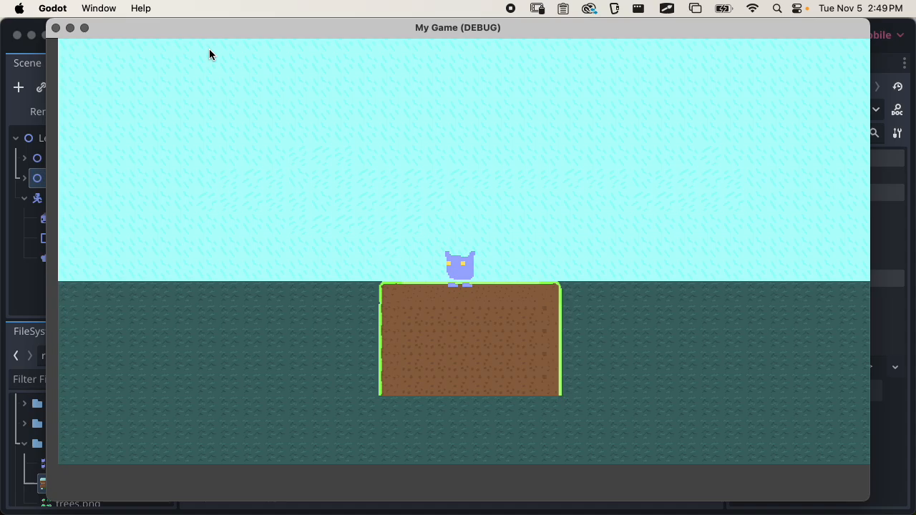
{"action": "key", "text": "Left"}
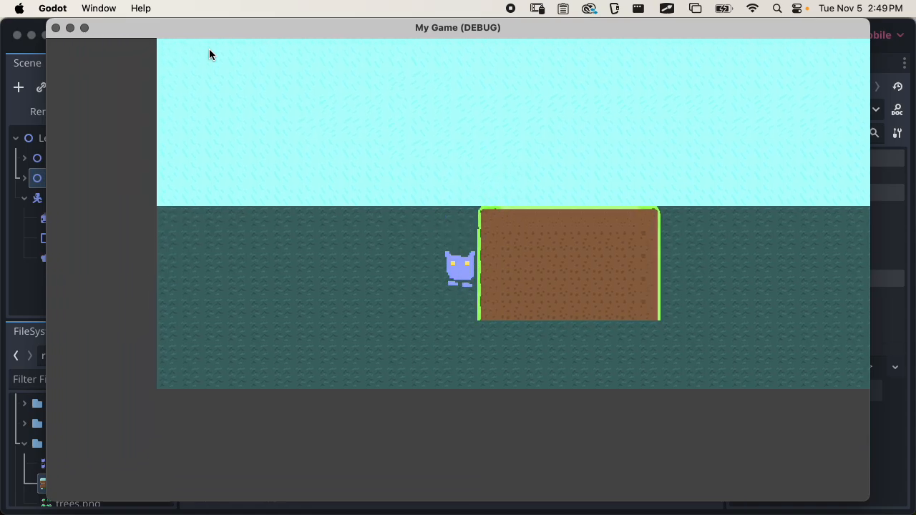
{"action": "key", "text": "super+q"}
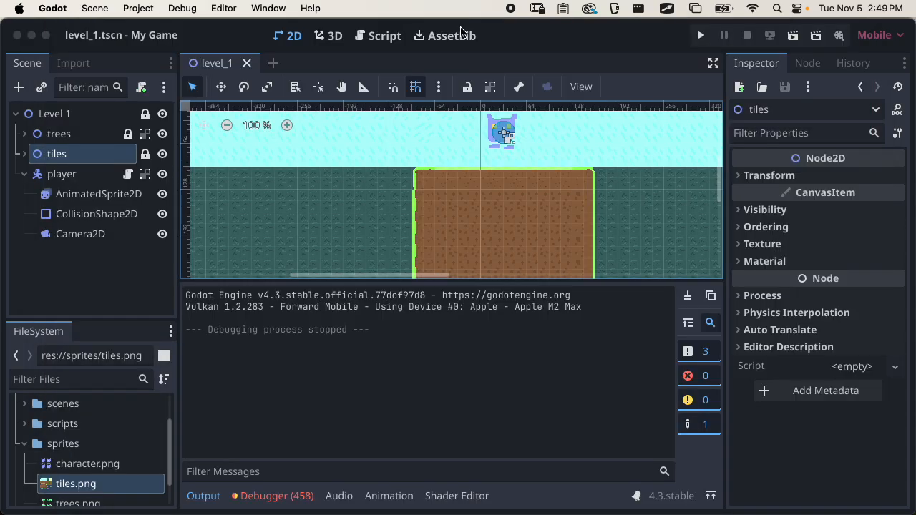
Step: Enlarge the 2D viewport vertically by reducing the height of the output area
{"action": "left_click_drag", "start_coordinate": [530, 280], "coordinate": [533, 327]}
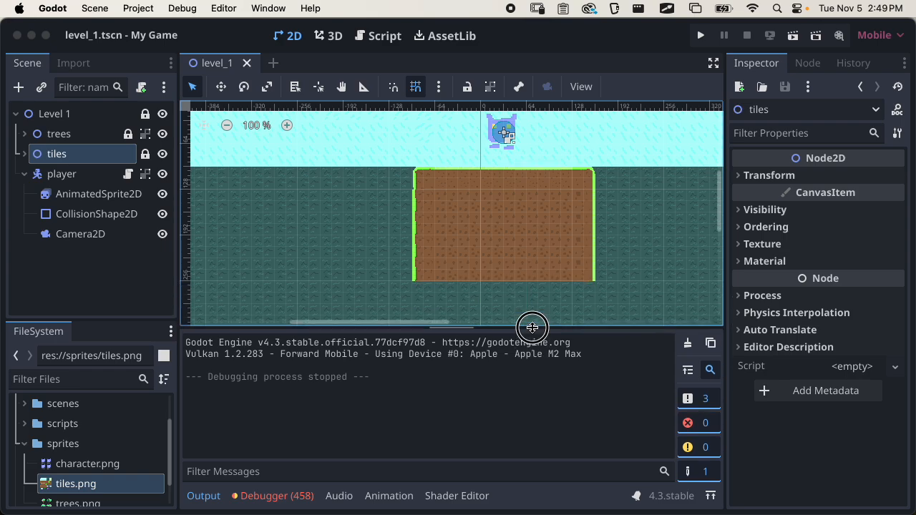
{"action": "scroll", "coordinate": [538, 239], "scroll_direction": "up", "scroll_amount": 5}
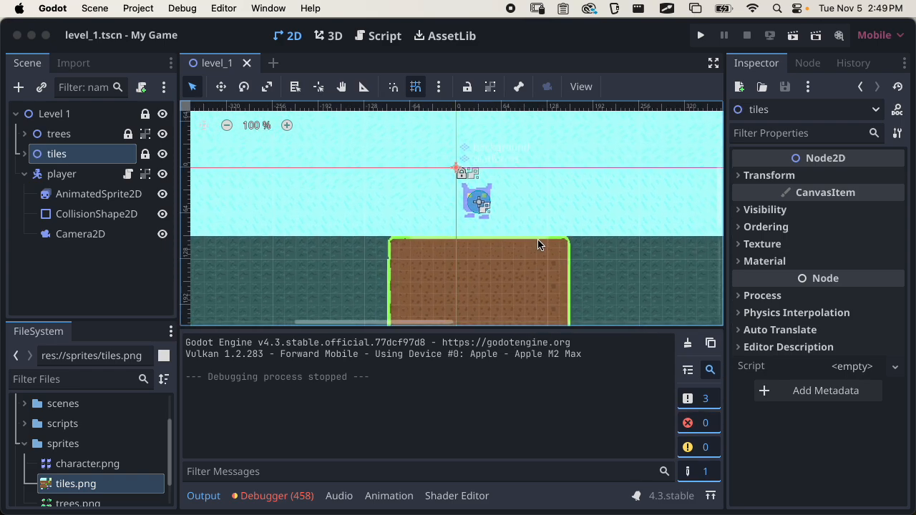
{"action": "scroll", "coordinate": [540, 225], "scroll_direction": "down", "scroll_amount": 2}
{"action": "scroll", "coordinate": [540, 223], "scroll_direction": "up", "scroll_amount": 2}
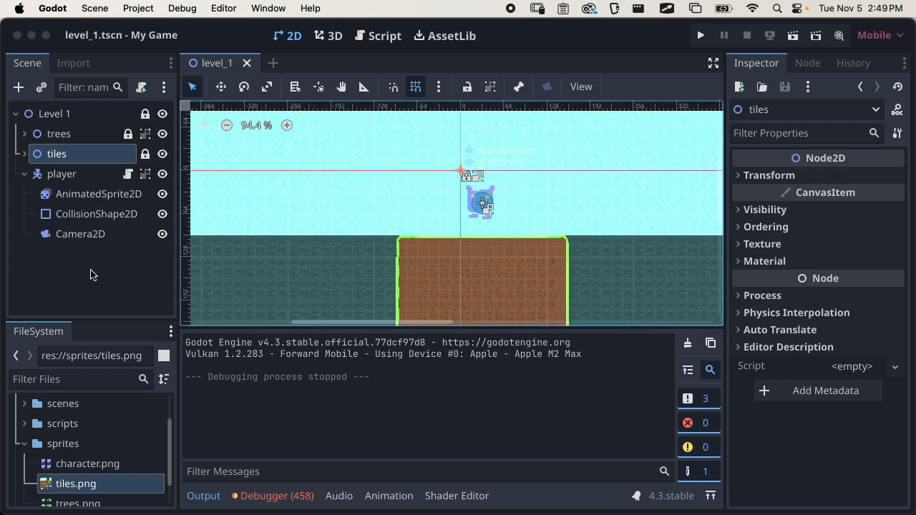
Step: Duplicate the platforms tile layer inside the tiles node, save the scene and rename the copy scenery
{"action": "left_click", "coordinate": [25, 174]}
{"action": "left_click", "coordinate": [25, 154]}
{"action": "left_click", "coordinate": [79, 194]}
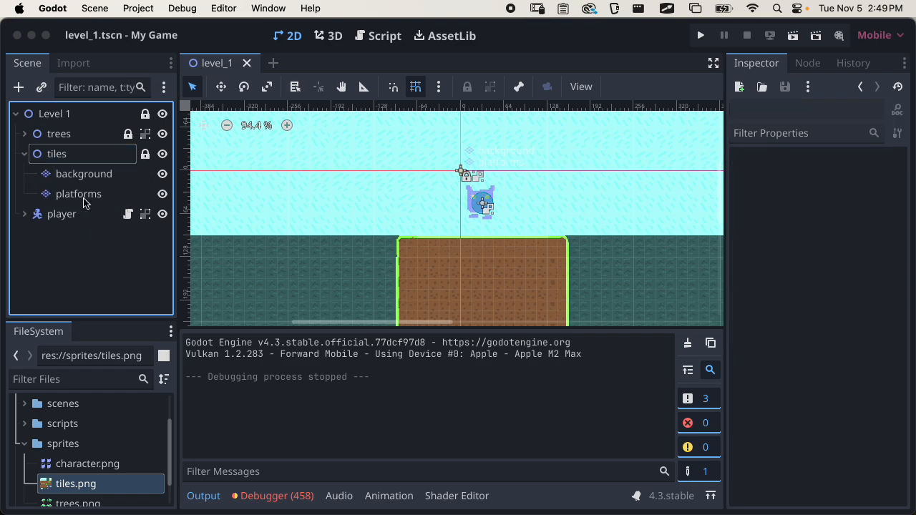
{"action": "key", "text": "super+d"}
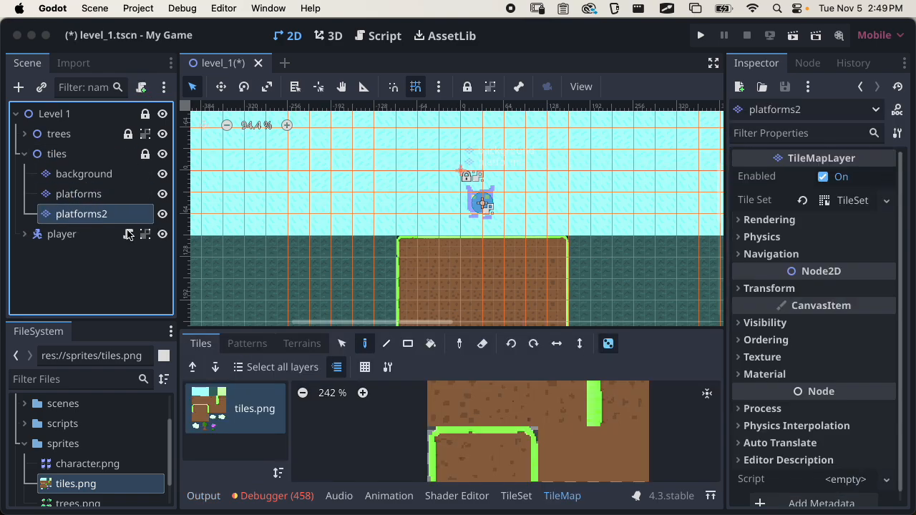
{"action": "key", "text": "super+s"}
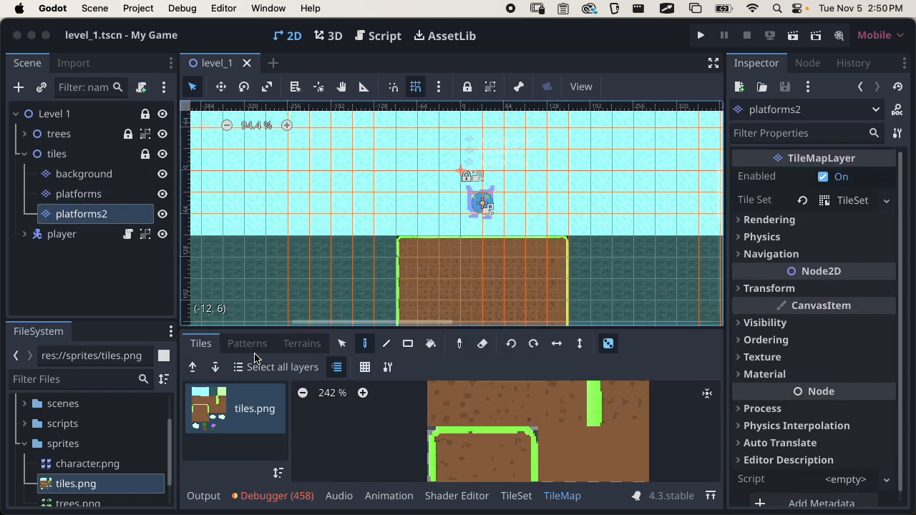
{"action": "double_click", "coordinate": [99, 219]}
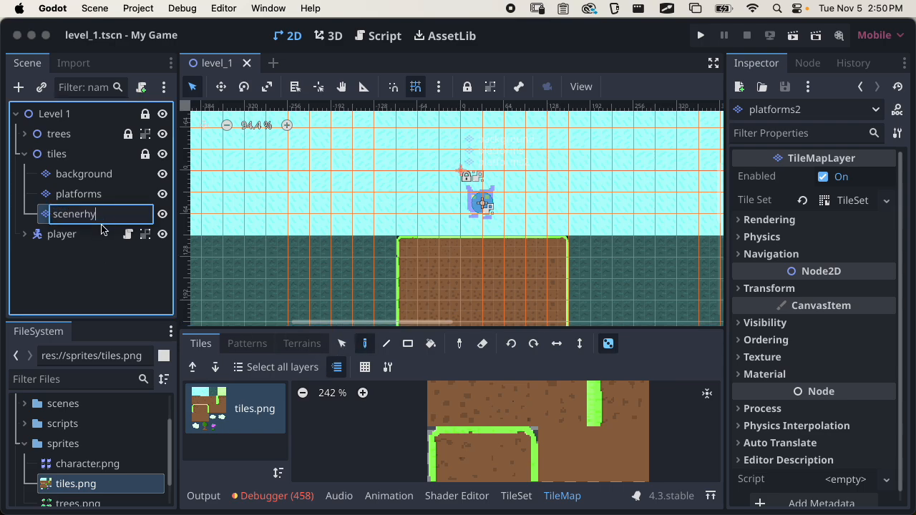
{"action": "key", "text": "Return"}
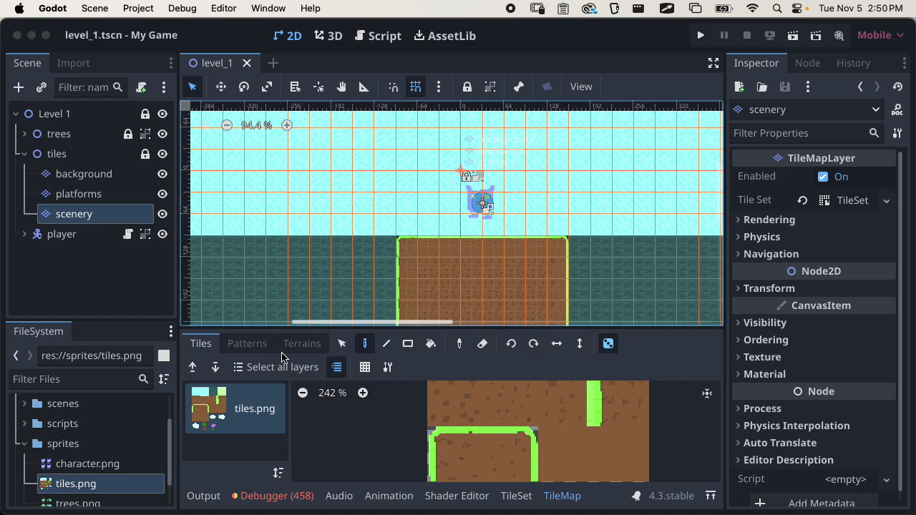
Step: Paint four small cloud tiles in the sky on the scenery layer, one low and one higher on each side of the player
{"action": "scroll", "coordinate": [468, 428], "scroll_direction": "down", "scroll_amount": 1}
{"action": "scroll", "coordinate": [468, 428], "scroll_direction": "down", "scroll_amount": 4}
{"action": "scroll", "coordinate": [503, 436], "scroll_direction": "up", "scroll_amount": 4}
{"action": "middle_click_drag", "start_coordinate": [577, 441], "coordinate": [504, 326]}
{"action": "left_click", "coordinate": [456, 395]}
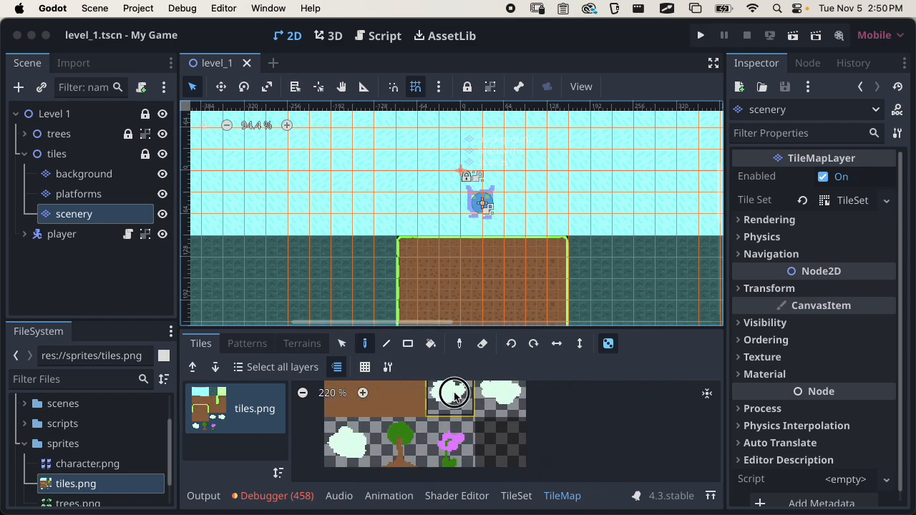
{"action": "left_click", "coordinate": [346, 159]}
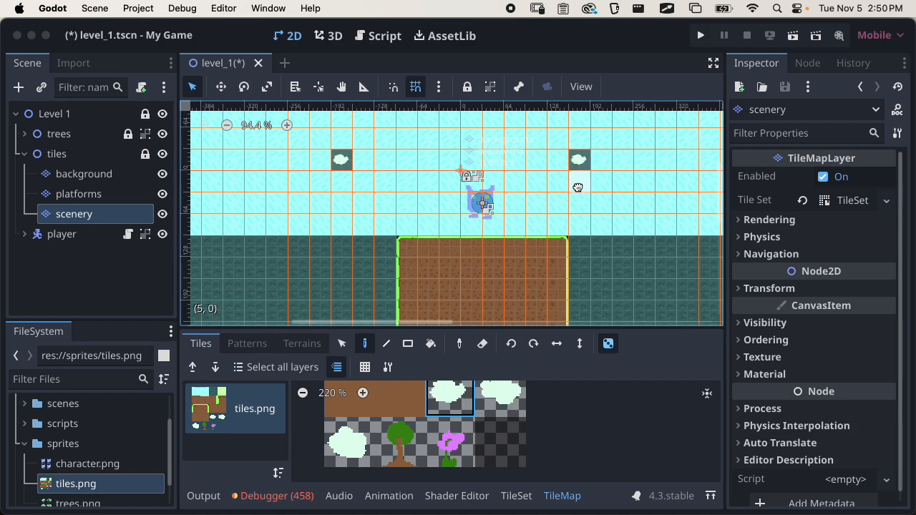
{"action": "scroll", "coordinate": [578, 175], "scroll_direction": "up", "scroll_amount": 3}
{"action": "left_click", "coordinate": [403, 162]}
{"action": "scroll", "coordinate": [422, 215], "scroll_direction": "down", "scroll_amount": 2}
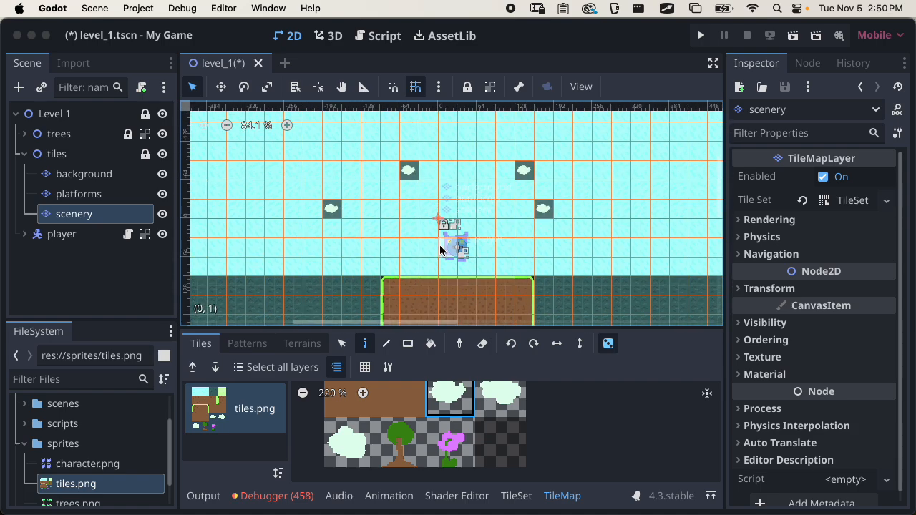
Step: Paint a pink flower tile at each end of the platform's top and six tree tiles between them, and save the scene
{"action": "left_click", "coordinate": [459, 456]}
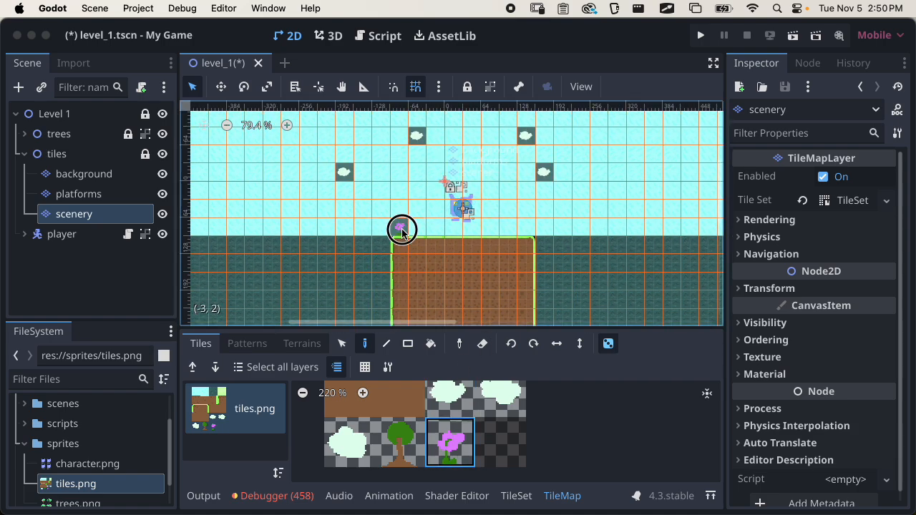
{"action": "left_click", "coordinate": [399, 443]}
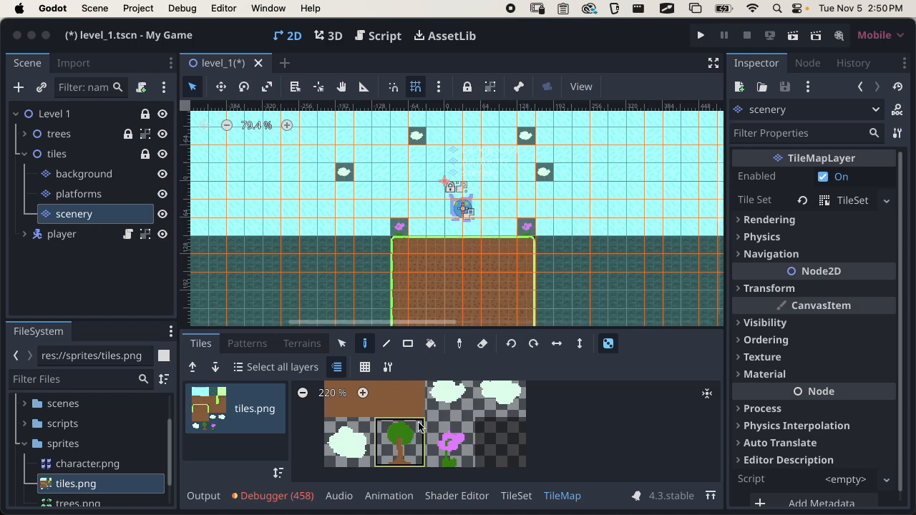
{"action": "left_click", "coordinate": [489, 224]}
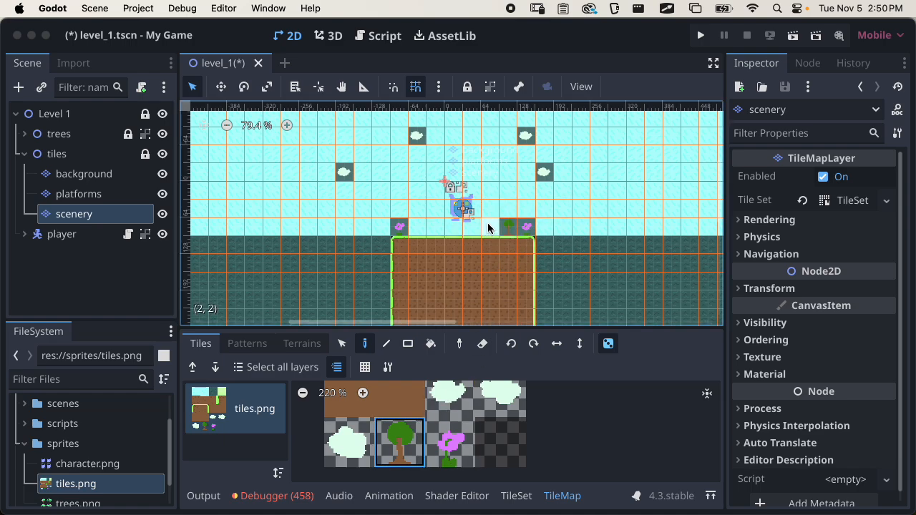
{"action": "left_click", "coordinate": [472, 227]}
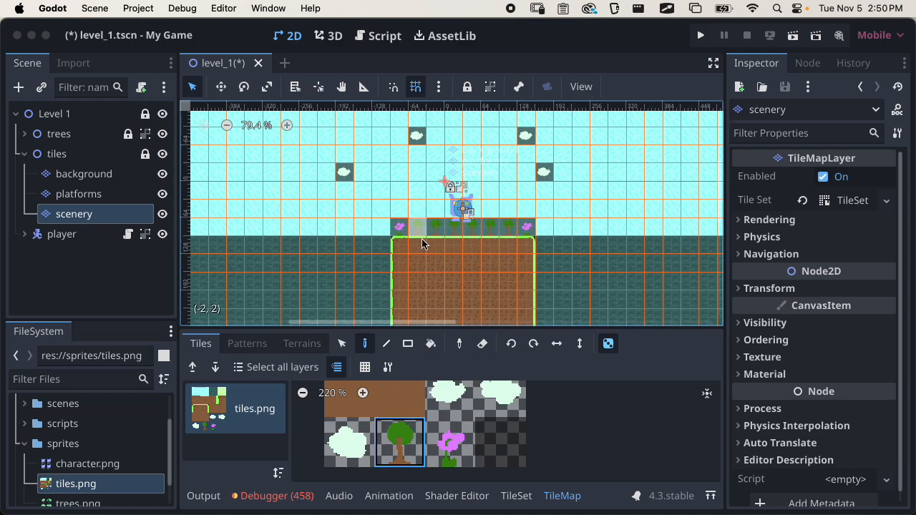
{"action": "left_click", "coordinate": [422, 239]}
{"action": "key", "text": "super+s"}
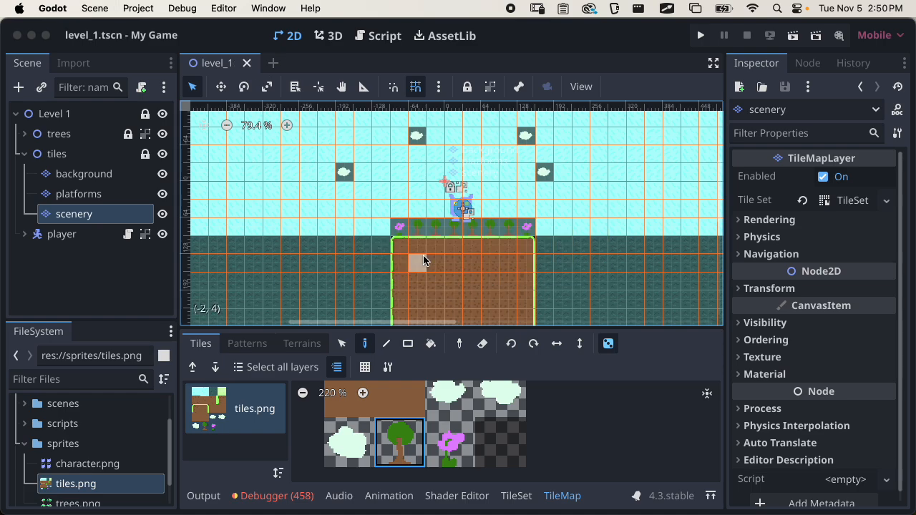
Step: Run the current scene, test the player by walking and jumping both ways in front of the scenery tiles, and close the game
{"action": "left_click", "coordinate": [792, 38]}
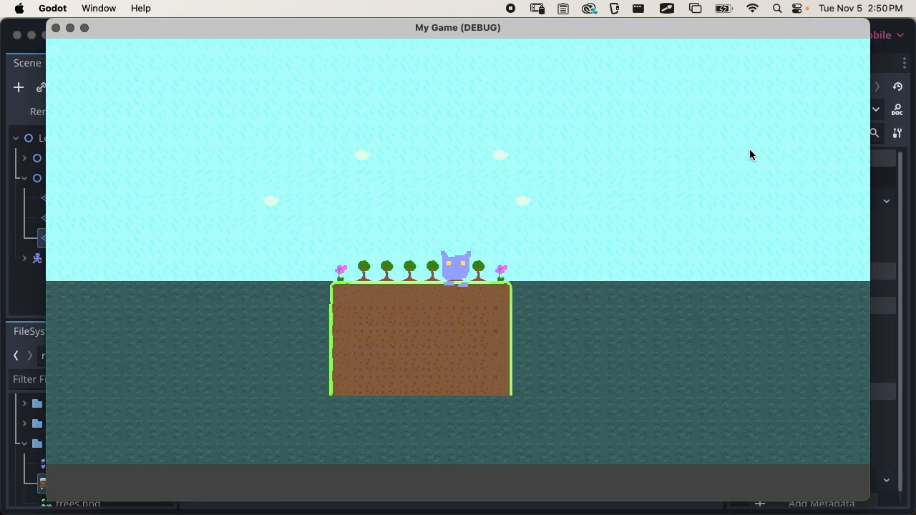
{"action": "key", "text": "Right"}
{"action": "key", "text": "Left"}
{"action": "key", "text": "space"}
{"action": "key", "text": "Left"}
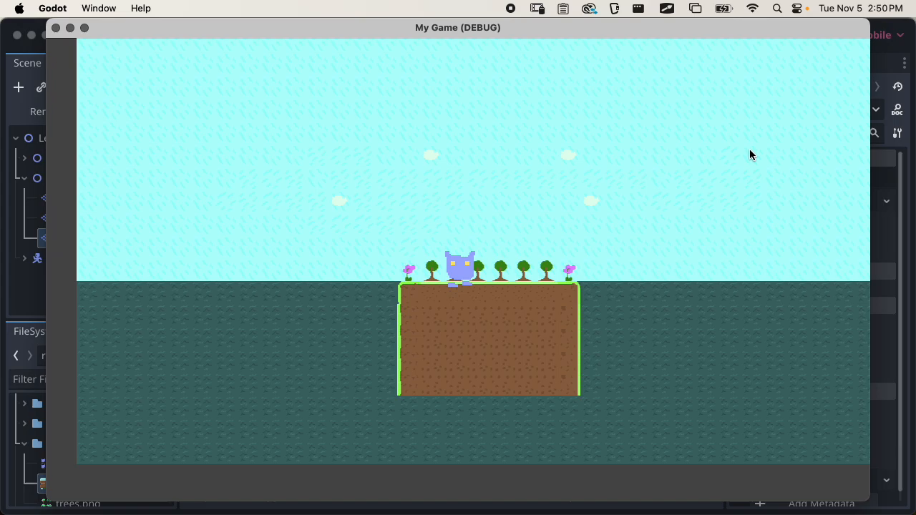
{"action": "key", "text": "space"}
{"action": "key", "text": "Right"}
{"action": "key", "text": "space"}
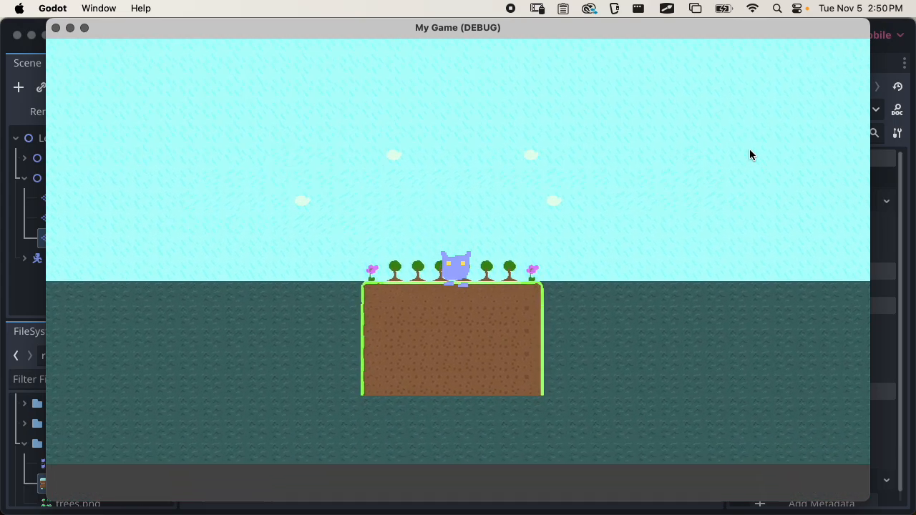
{"action": "key", "text": "Right"}
{"action": "key", "text": "space"}
{"action": "key", "text": "Left"}
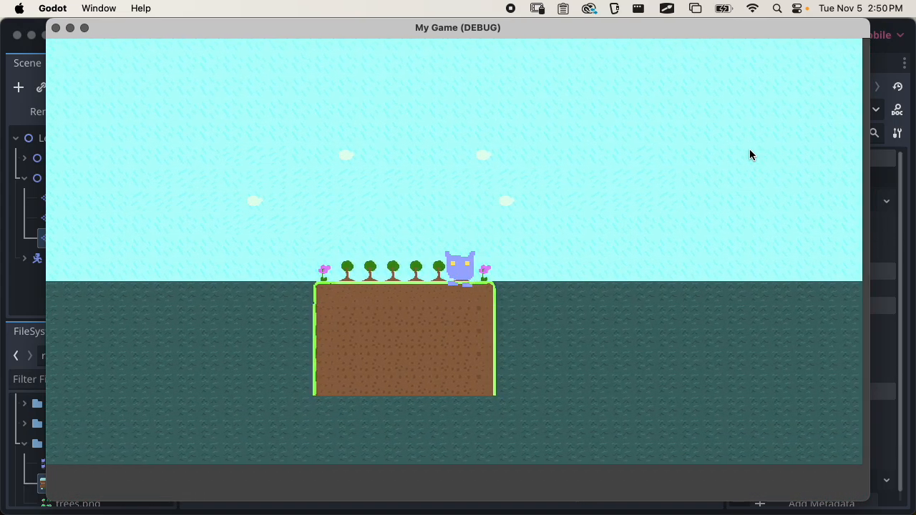
{"action": "key", "text": "Left"}
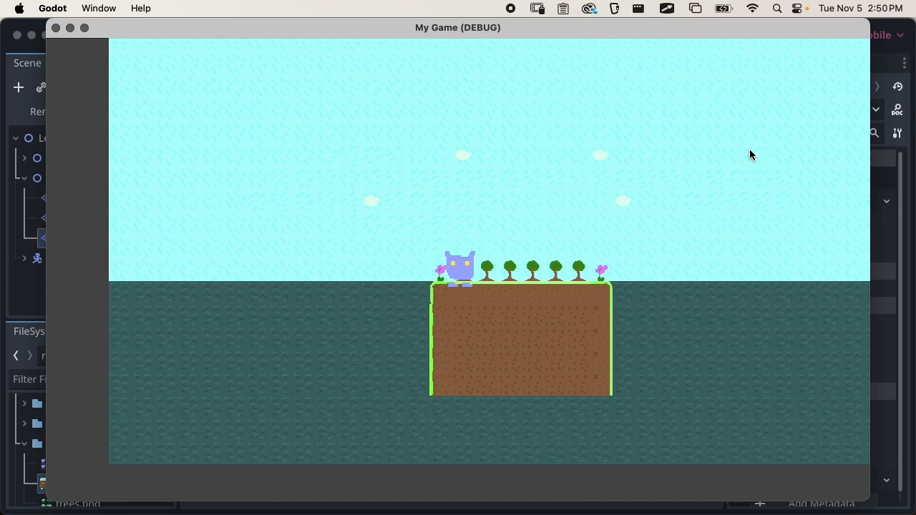
{"action": "key", "text": "Right"}
{"action": "key", "text": "space"}
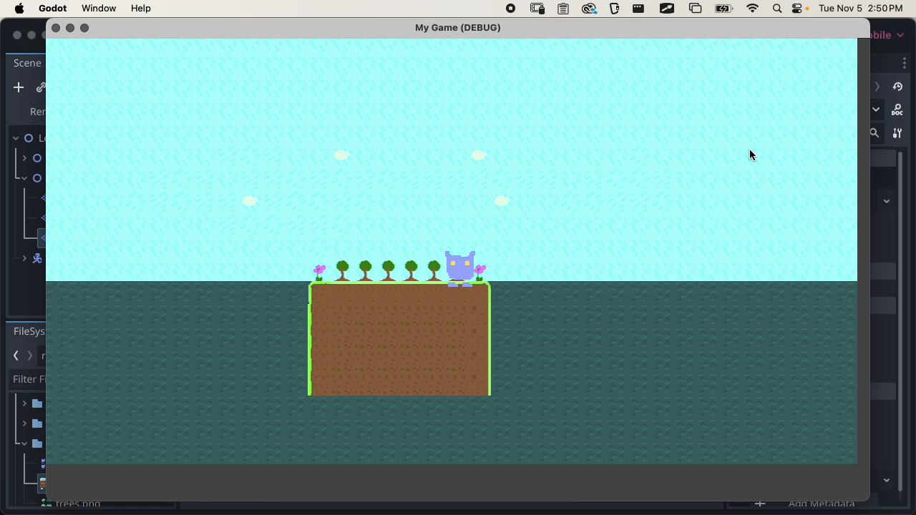
{"action": "key", "text": "Left"}
{"action": "key", "text": "space"}
{"action": "key", "text": "Left"}
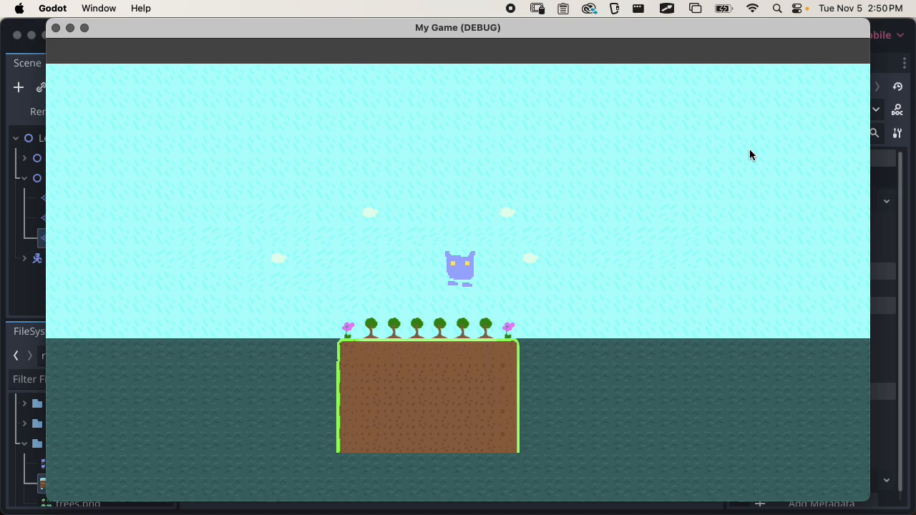
{"action": "key", "text": "Left"}
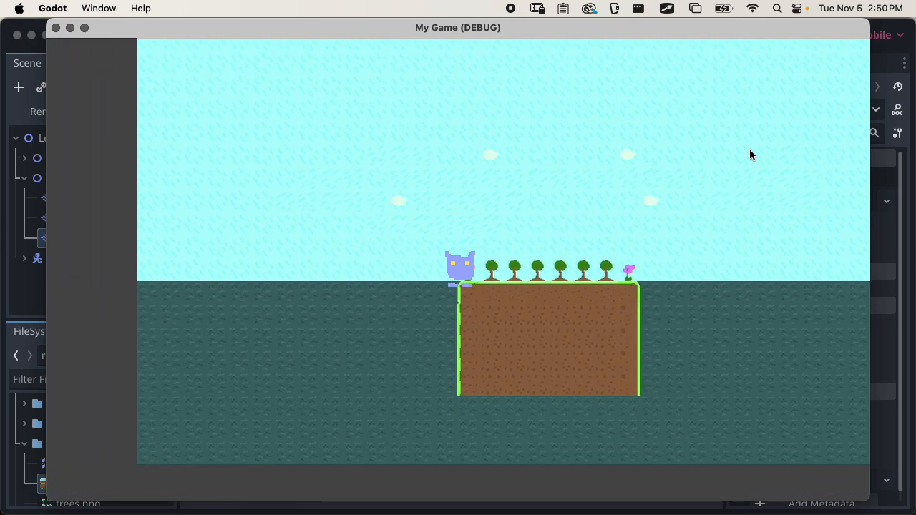
{"action": "key", "text": "Right"}
{"action": "key", "text": "Right"}
{"action": "key", "text": "space"}
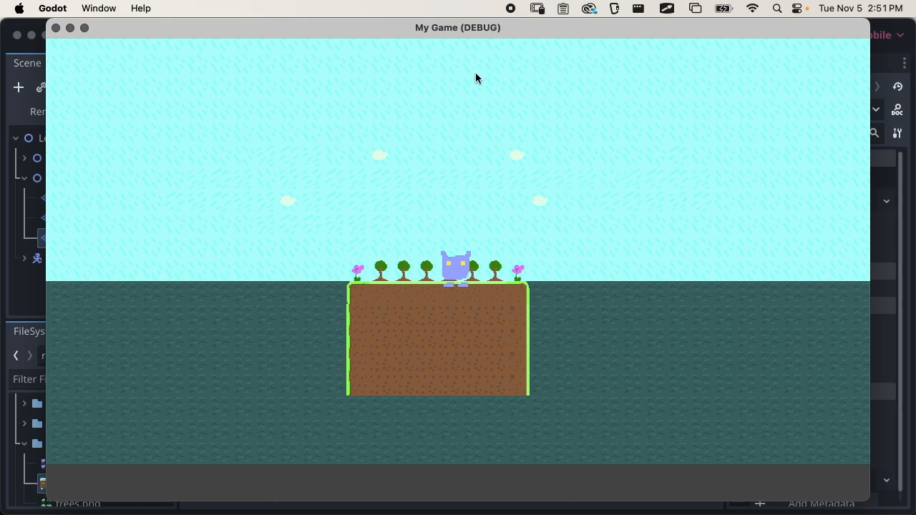
{"action": "left_click", "coordinate": [55, 29]}
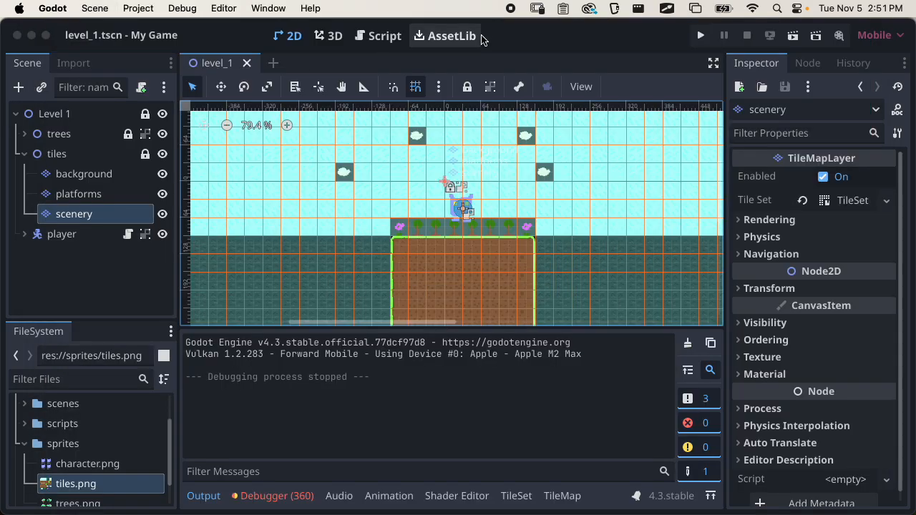